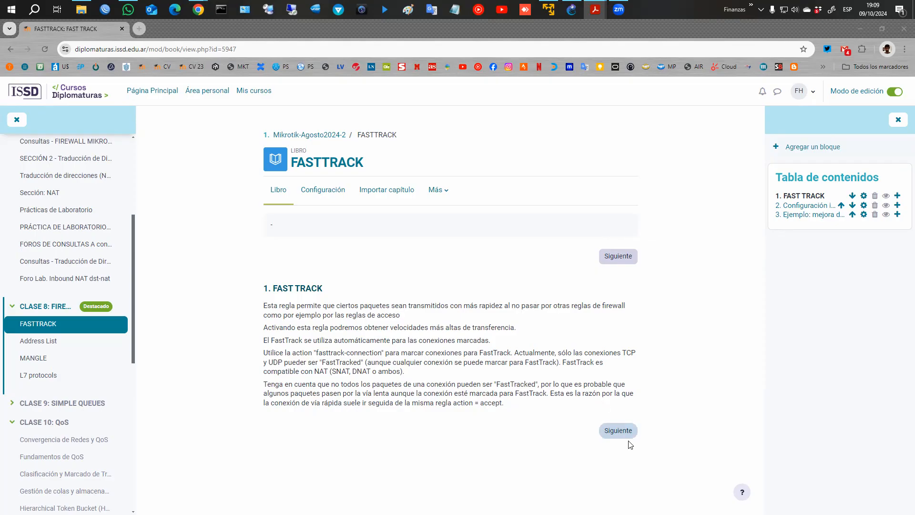
Page through the FASTTRACK book to chapter 2, Configuración inicial, with the fasttrack and accept filter commands.
left_click(617, 431)
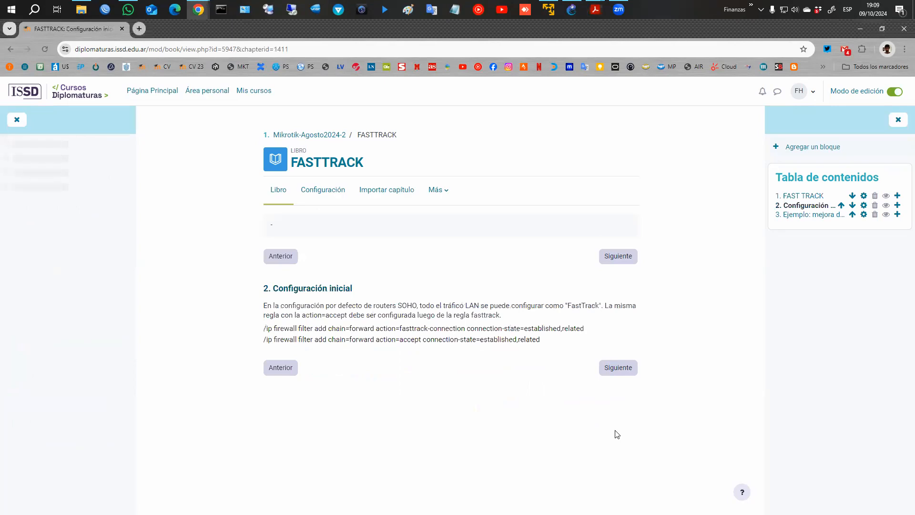
left_click(292, 368)
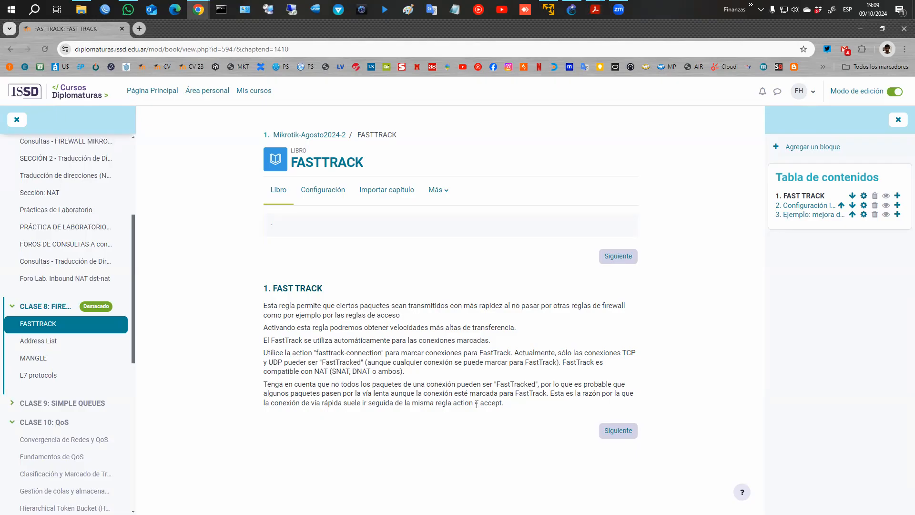
left_click(618, 431)
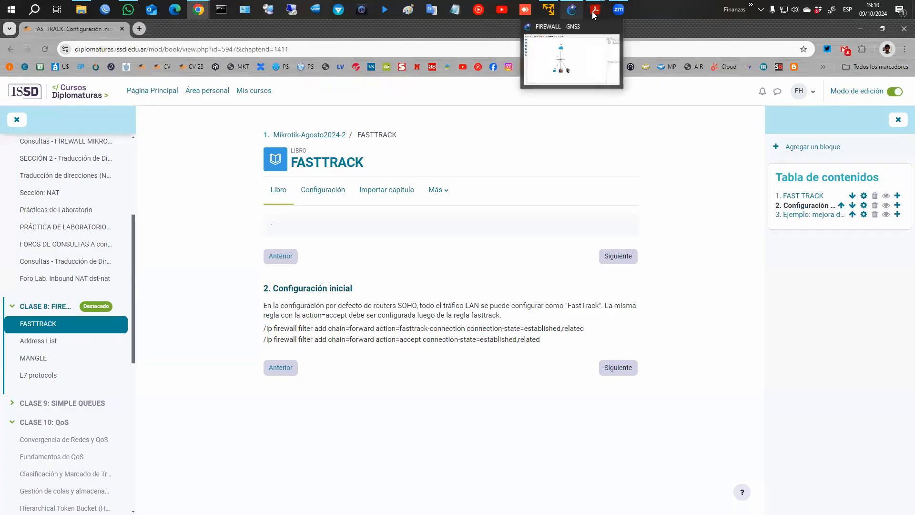
From the GNS3 lab, connect WinBox to the CHR router at 192.168.63.167 via Neighbors.
left_click(571, 10)
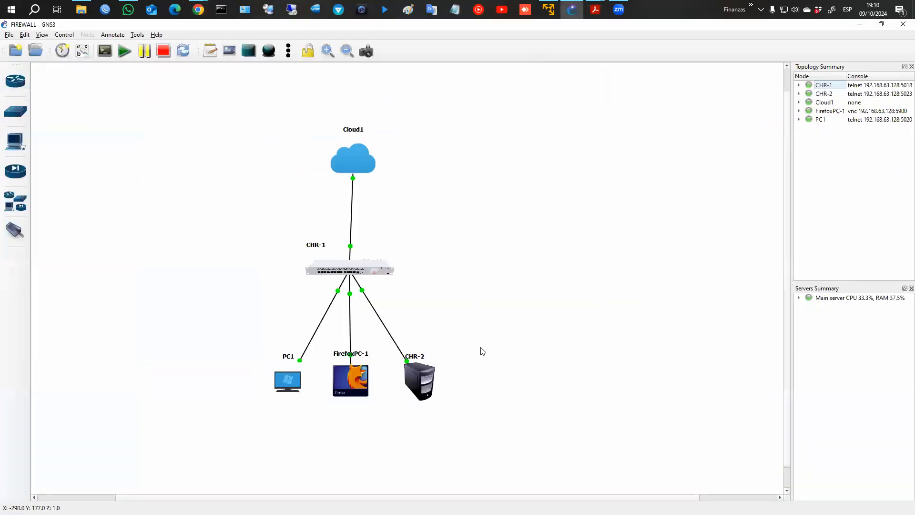
left_click(105, 9)
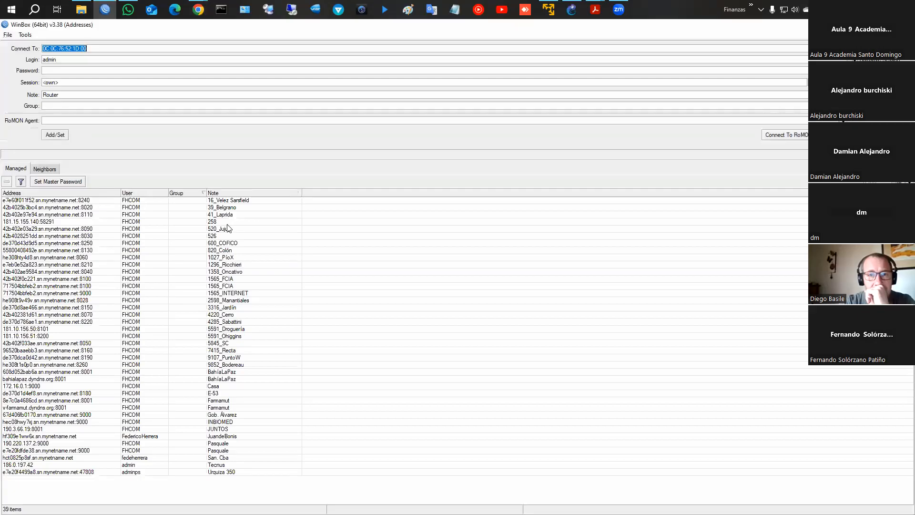
left_click(45, 171)
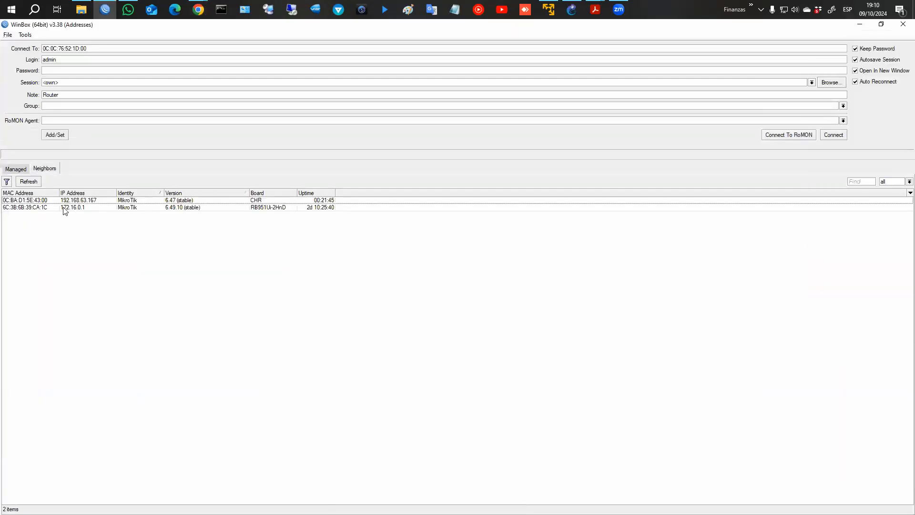
left_click(92, 203)
left_click(832, 135)
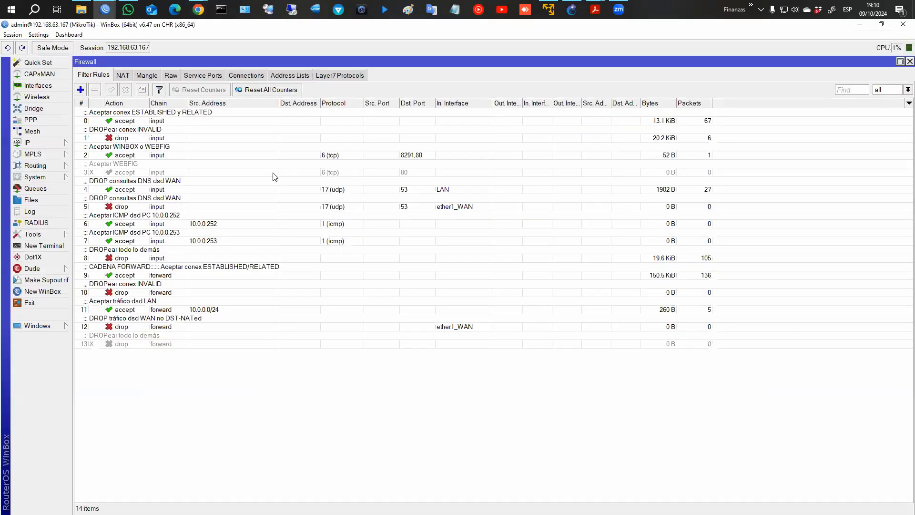
Highlight forward-chain rules 9 to 13 and outline the input-chain rules.
left_click(149, 275)
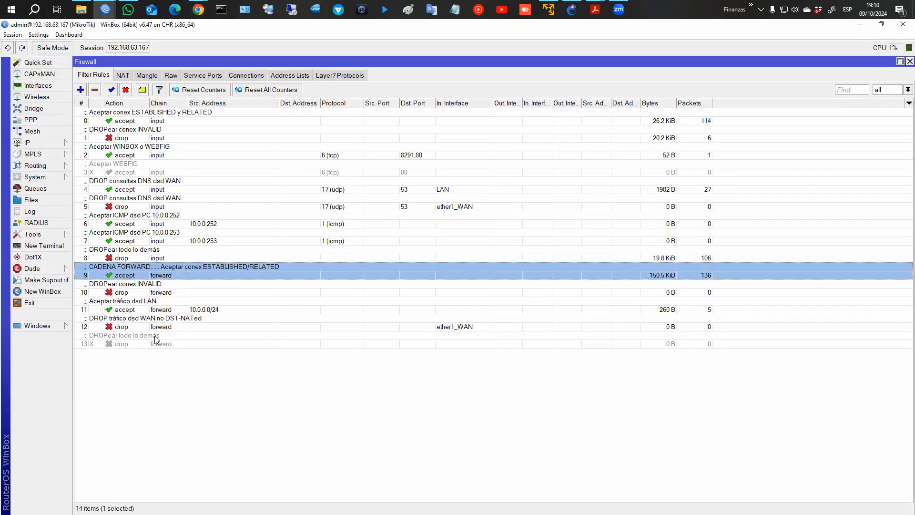
left_click(157, 339, "shift")
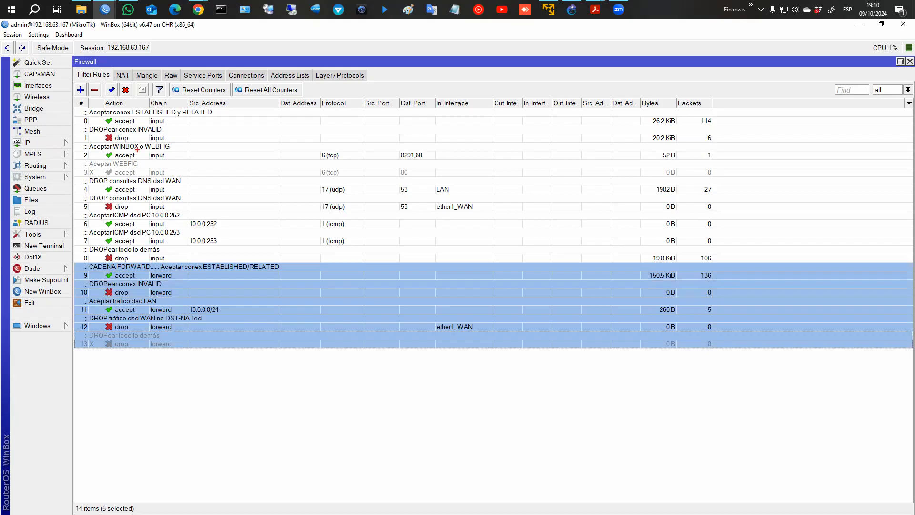
mouse_move(142, 111)
left_mouse_down()
mouse_move(186, 258)
mouse_move(171, 339)
mouse_move(190, 347)
left_mouse_up()
Start a new filter rule matching established and related connection states.
left_click(81, 89)
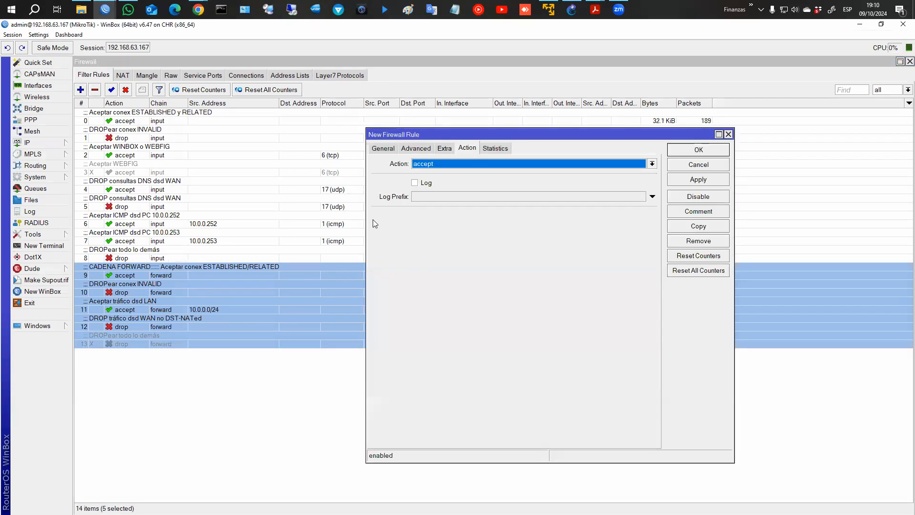
left_click(383, 148)
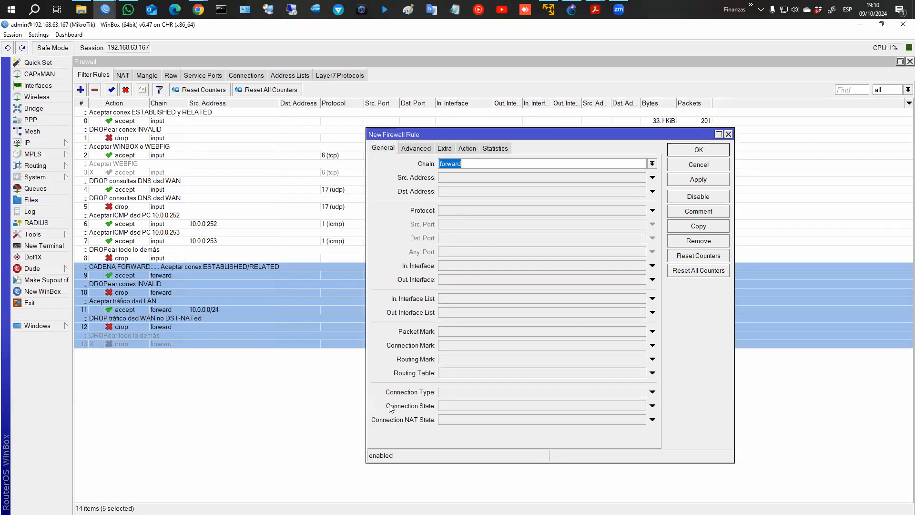
left_click(652, 406)
left_click(487, 406)
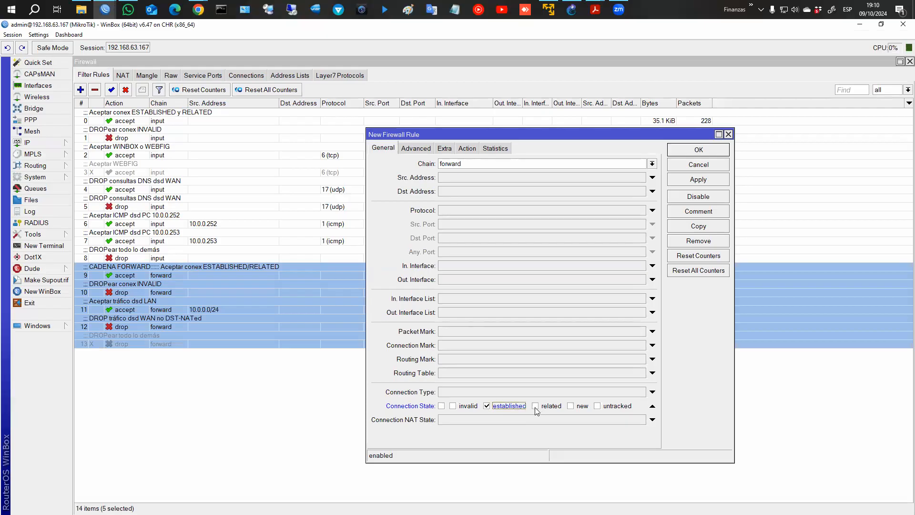
left_click(536, 407)
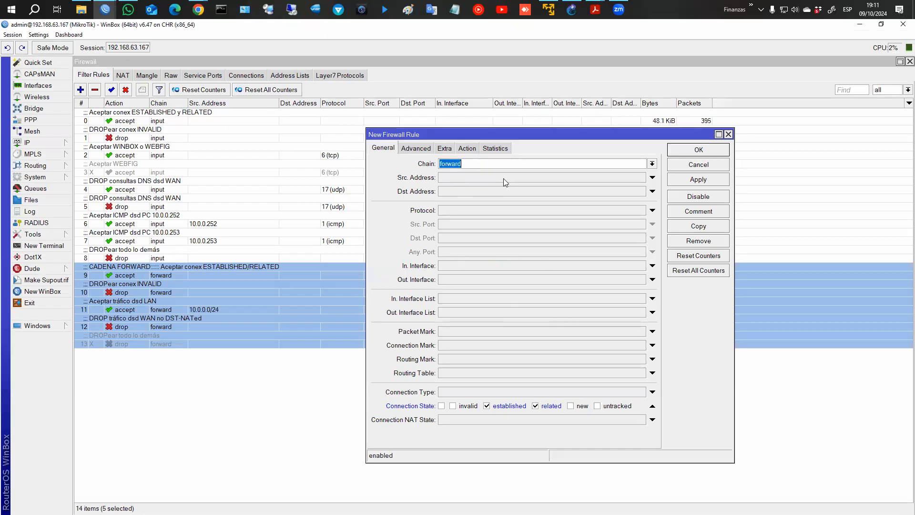
Set the rule's action to fasttrack connection, comment it 'Fast Track', and save it.
left_click(467, 148)
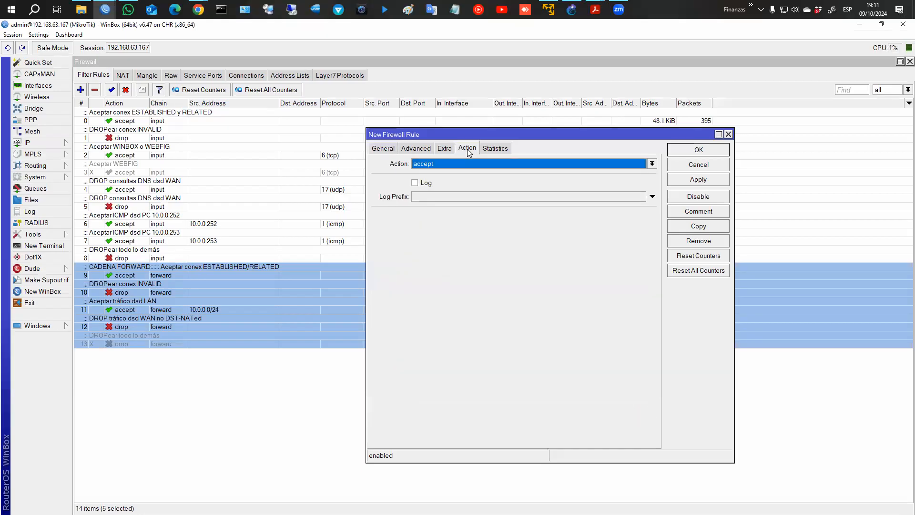
left_click(445, 164)
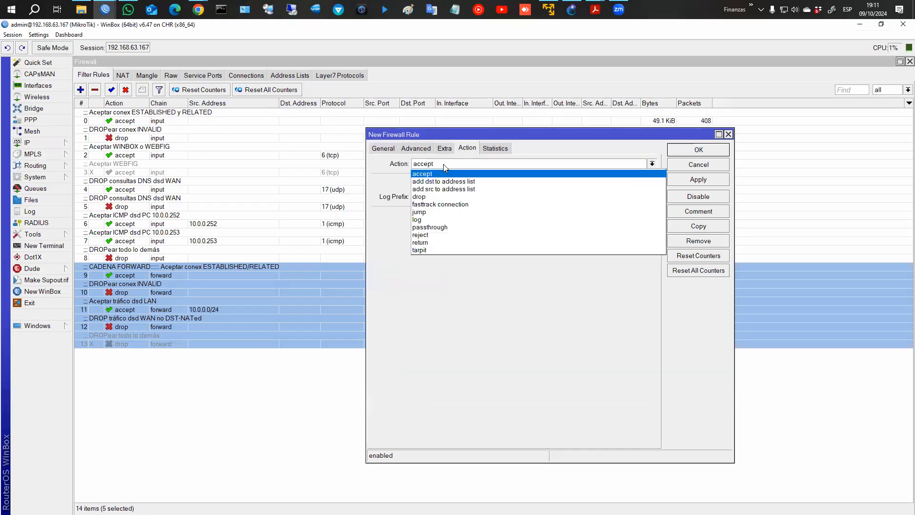
left_click(428, 205)
left_click(687, 214)
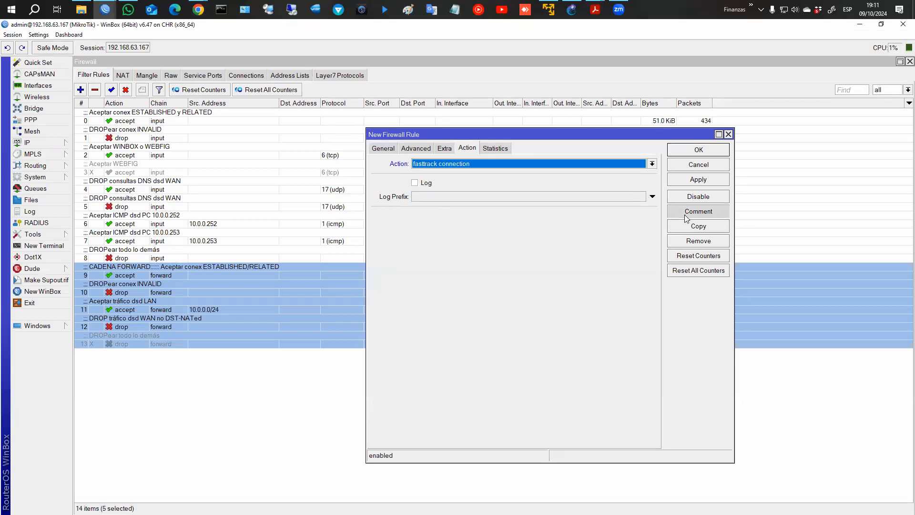
type("Fast Track")
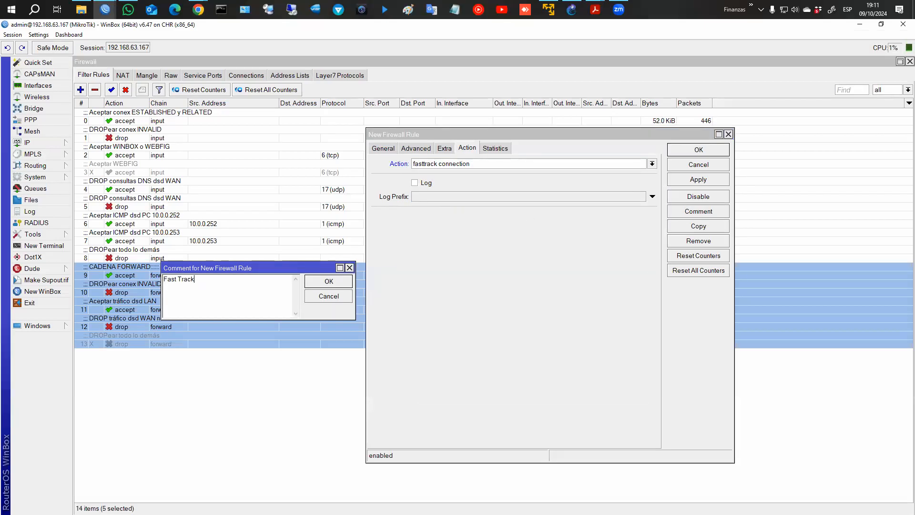
key("Return")
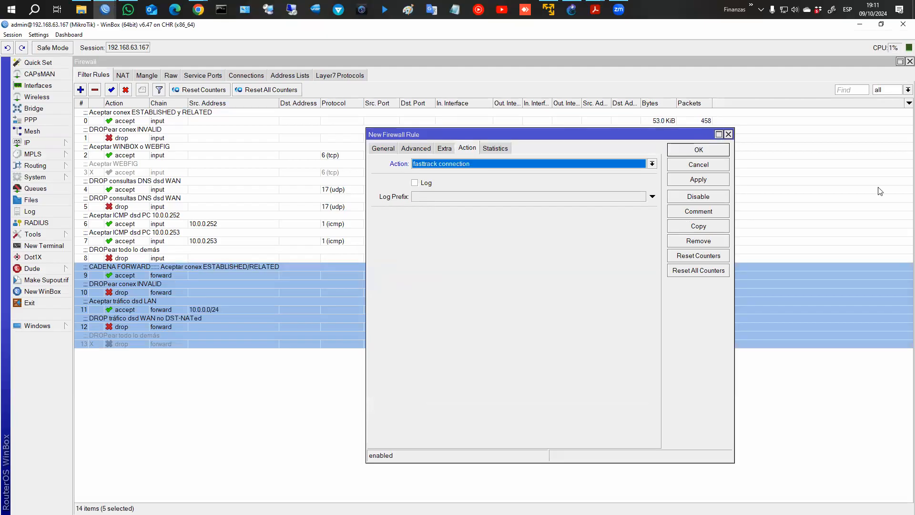
left_click(712, 146)
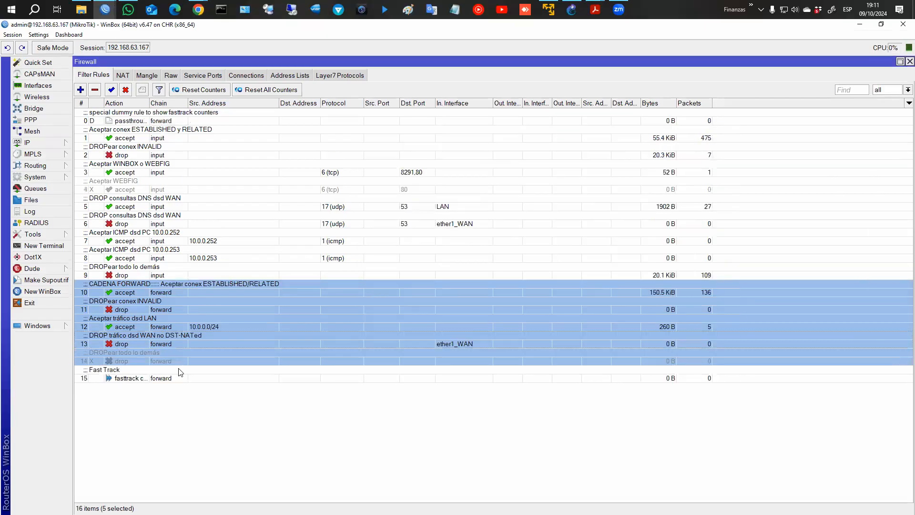
Move the Fast Track rule above the established/related forward accept rule and compare the two.
left_click(193, 369)
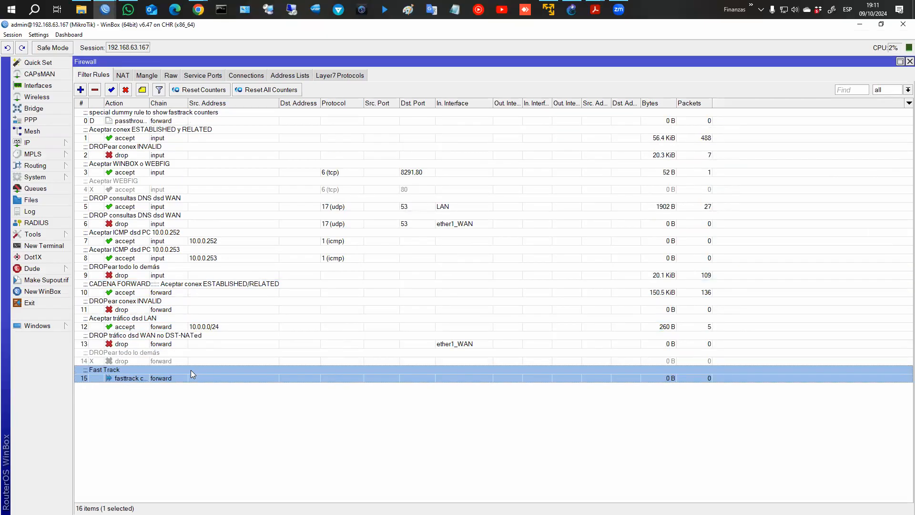
left_click_drag(191, 370, 207, 285)
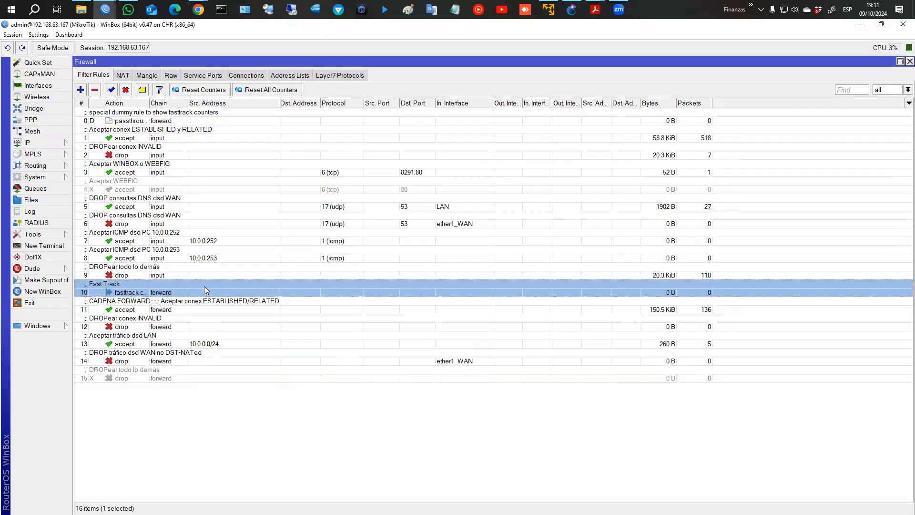
left_click(179, 306)
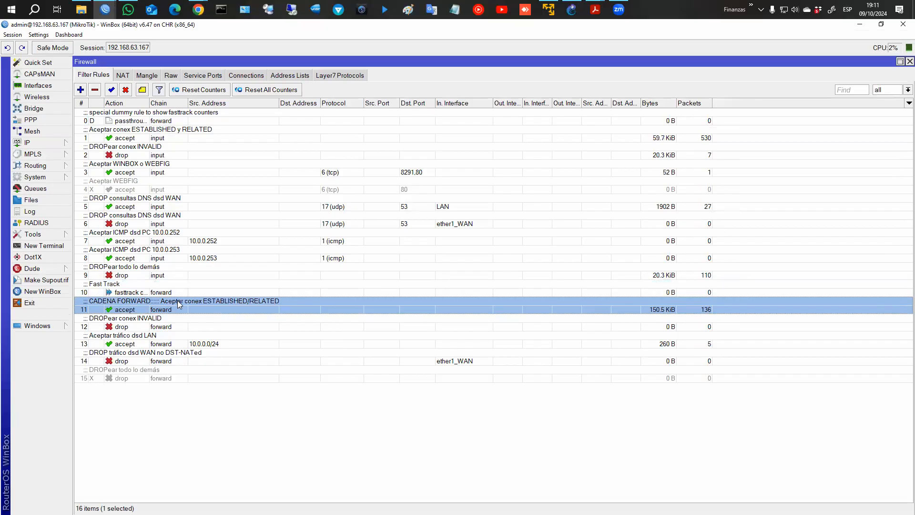
left_click(173, 292)
left_click(172, 305)
left_click(172, 290)
left_click(174, 305)
left_click(183, 293)
left_click(184, 305)
left_click(172, 293)
left_click(168, 305)
double_click(332, 308)
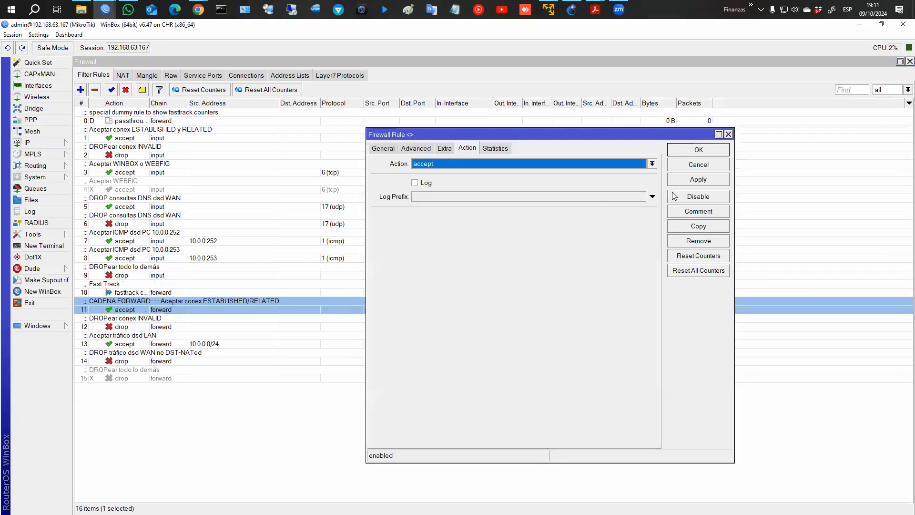
left_click(697, 165)
Strip the 'CADENA FORWARD' prefix from the established/related accept rule's comment.
left_click(143, 90)
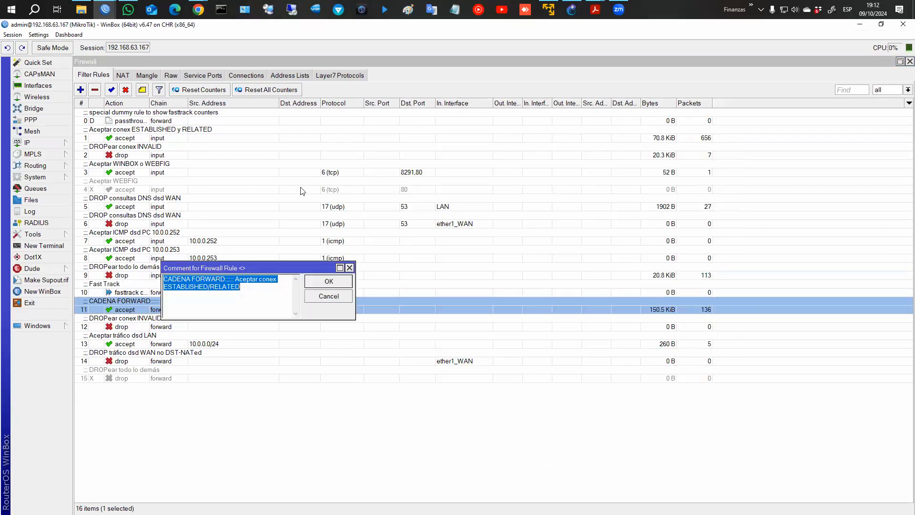
left_click(236, 282)
key("shift+Home")
key("ctrl+c")
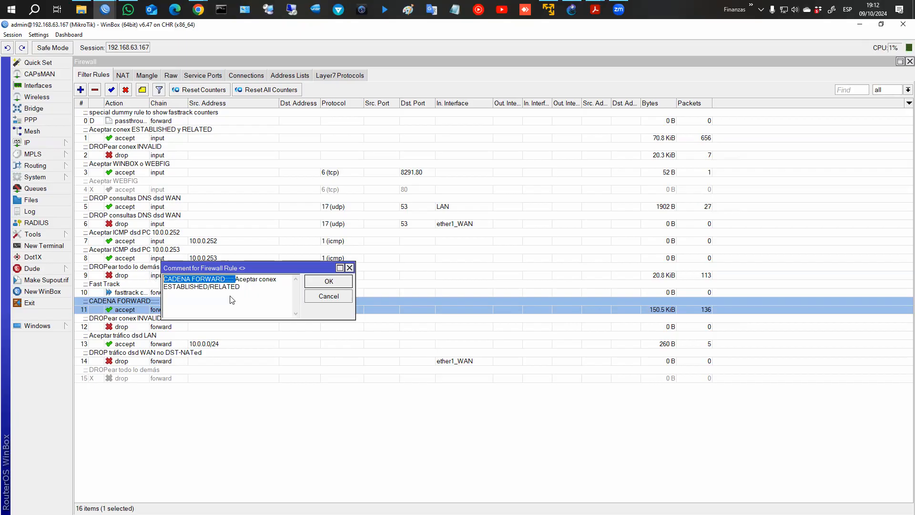
key("BackSpace")
left_click(324, 284)
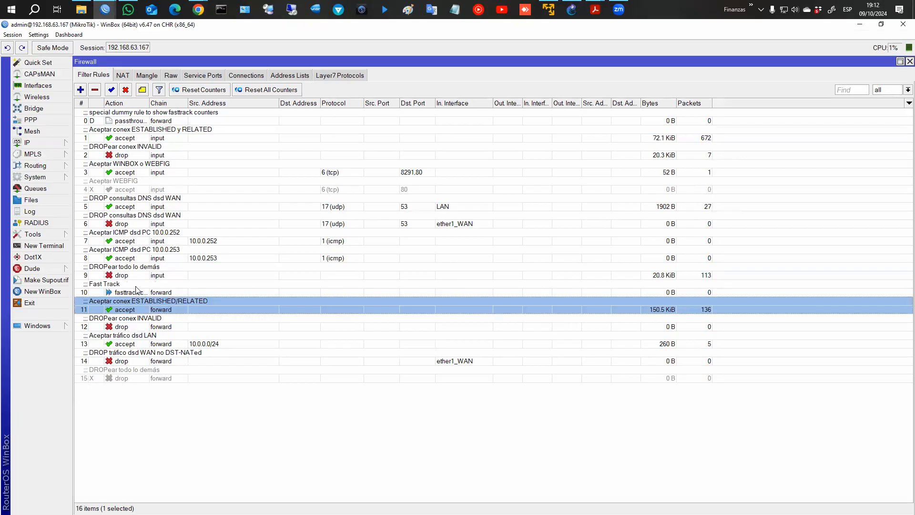
Paste the prefix so the Fast Track comment reads 'CADENA FORWARD:::: Fast Track'.
left_click(136, 291)
left_click(143, 95)
left_click(167, 284)
key("ctrl+v")
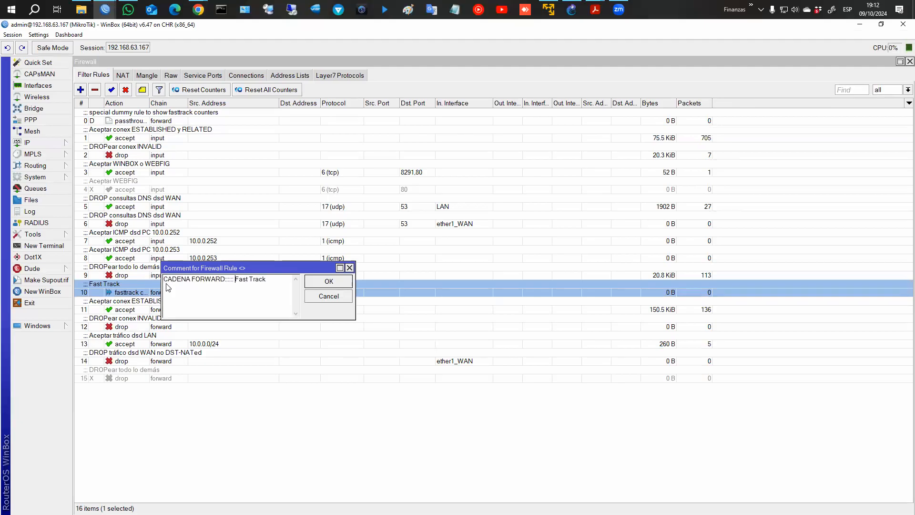
left_click(328, 283)
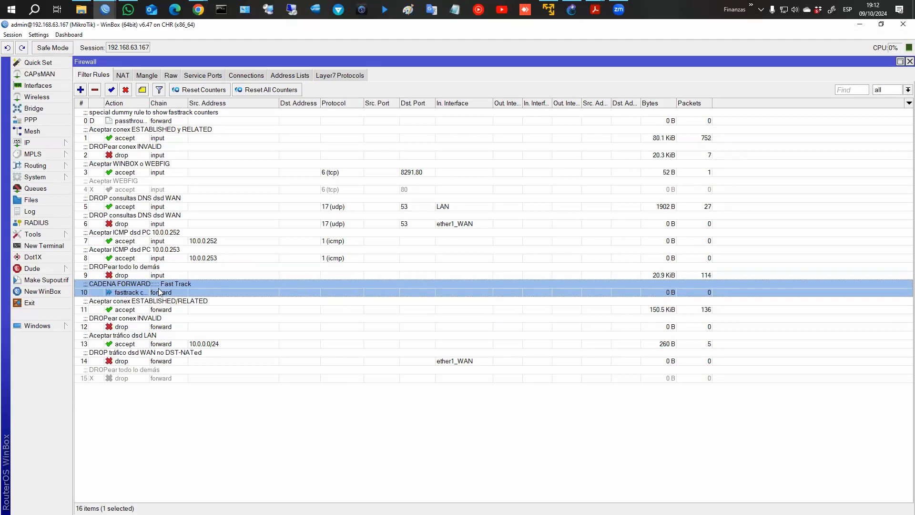
Review the Fast Track rule's connection states and fasttrack connection action, then close it.
double_click(164, 294)
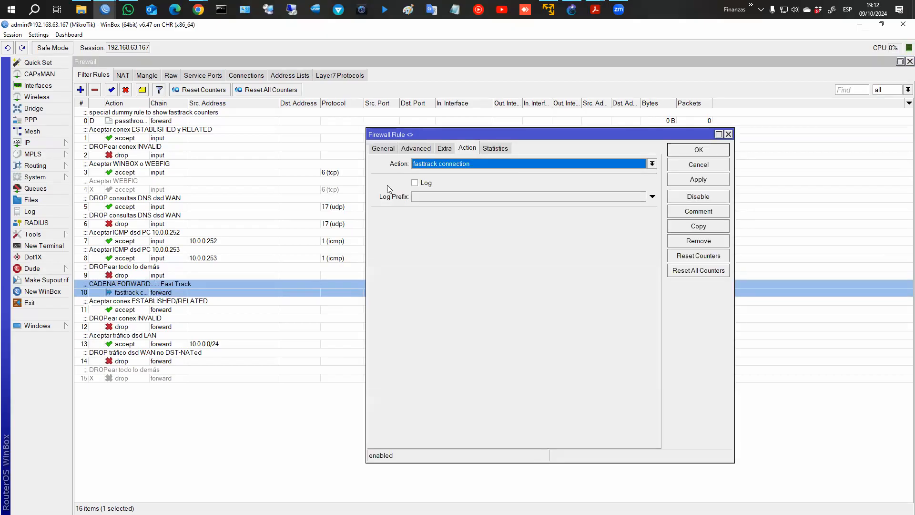
left_click(383, 148)
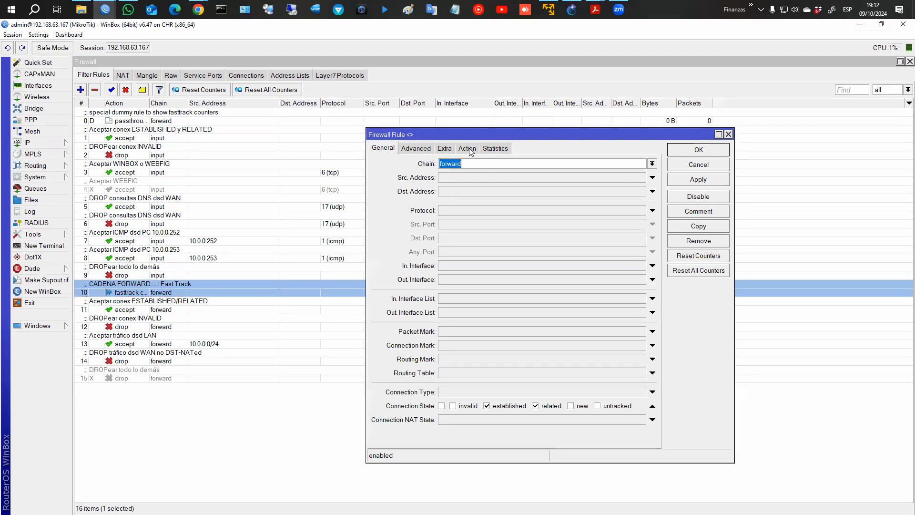
mouse_move(379, 400)
left_mouse_down()
mouse_move(437, 411)
mouse_move(657, 411)
mouse_move(641, 410)
left_mouse_up()
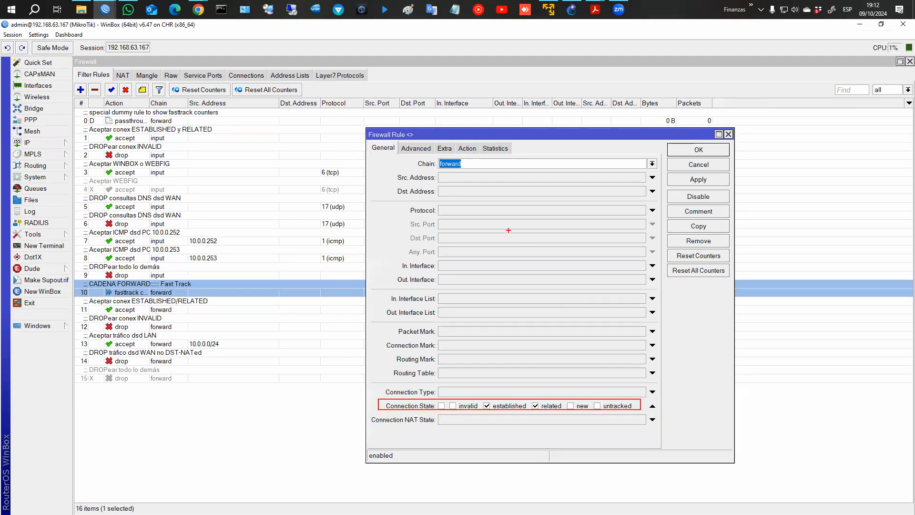
left_click(467, 148)
left_click(698, 150)
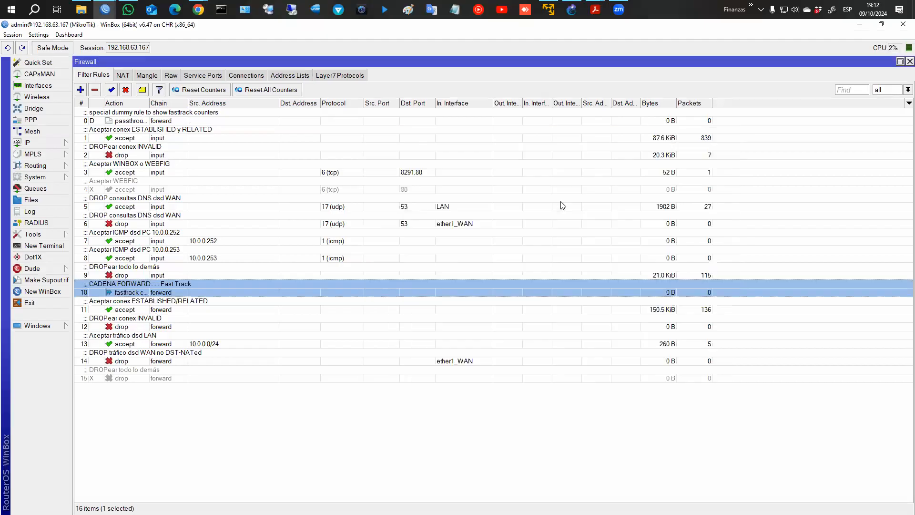
Review rule 11's established/related states and accept action, then close it unchanged.
double_click(191, 305)
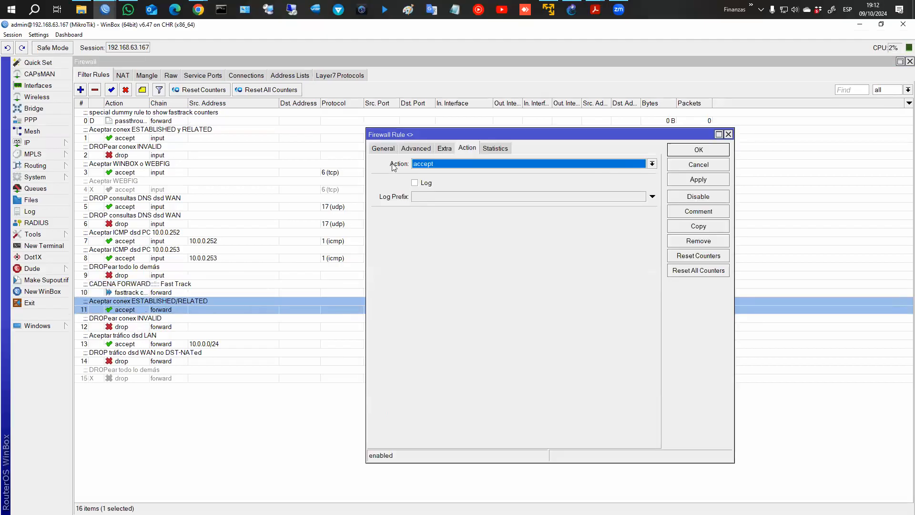
left_click(384, 148)
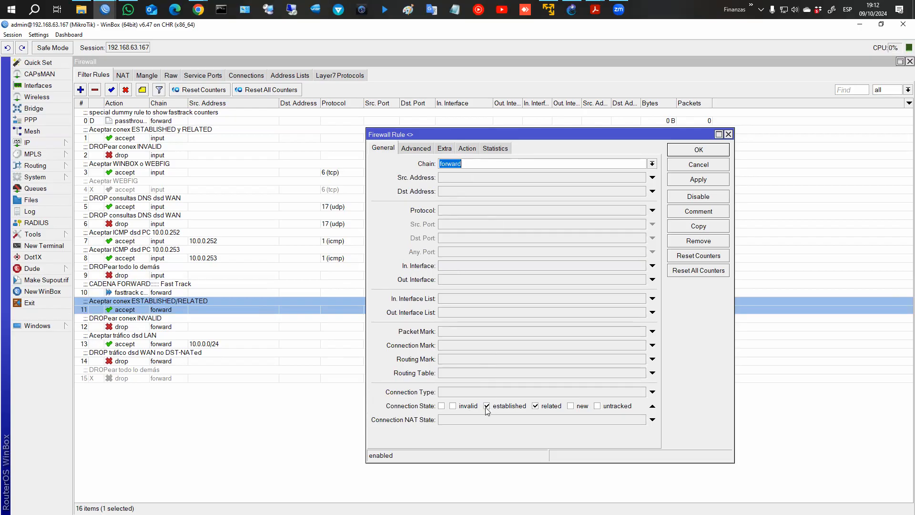
left_click(467, 148)
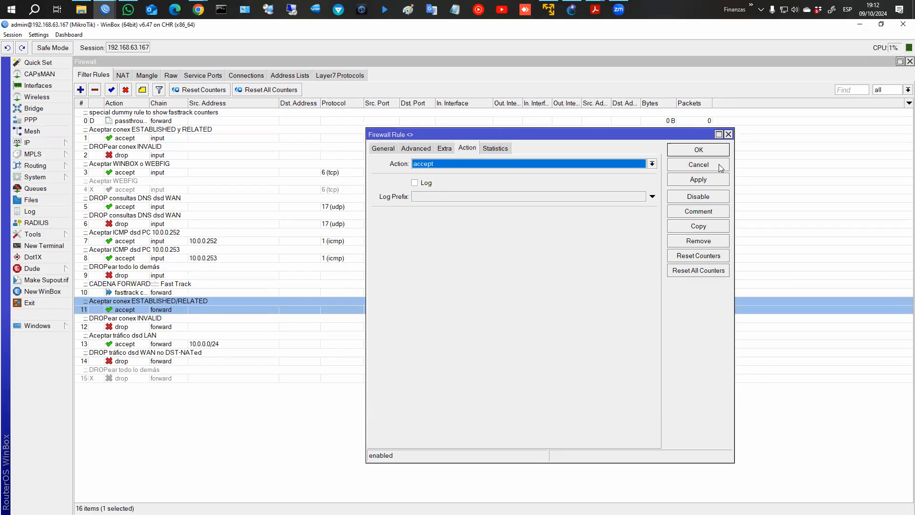
left_click(700, 151)
left_click(226, 292)
left_click(226, 299)
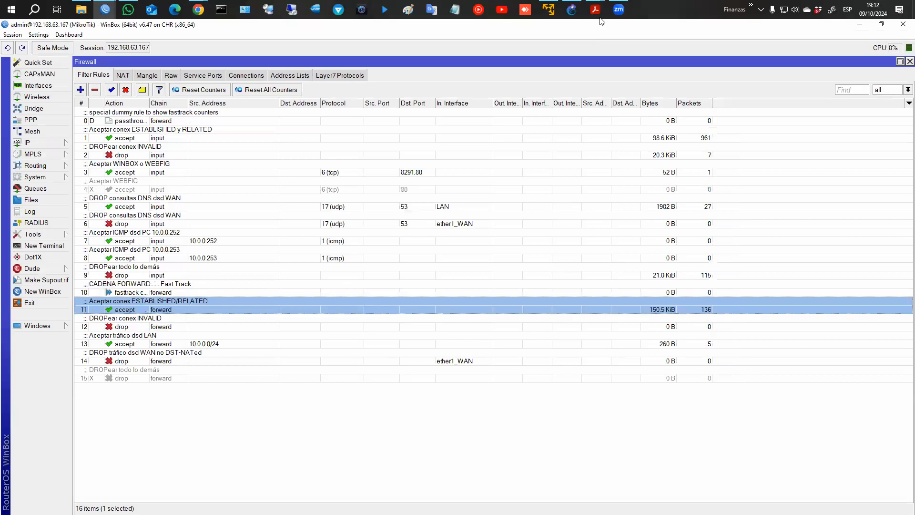
mouse_move(600, 17)
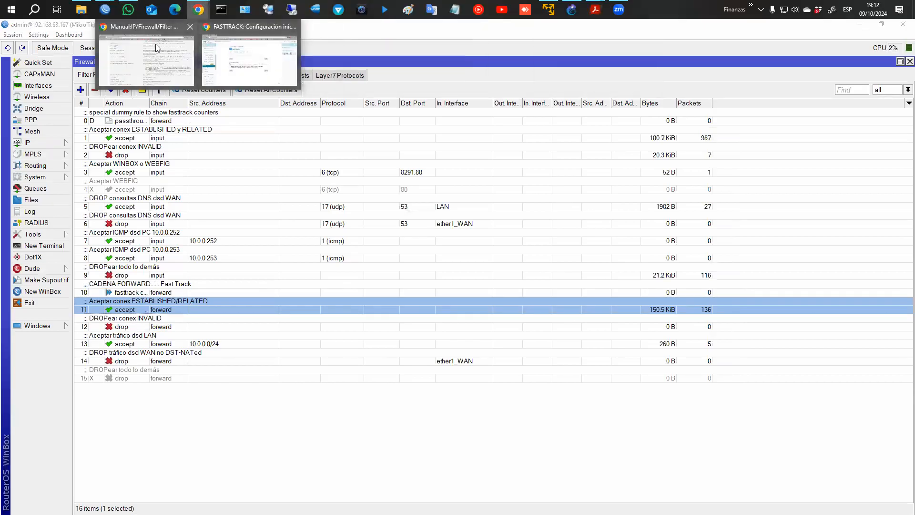
Go to chapter 3 of the FASTTRACK book and scroll to the comparison image.
left_click(235, 62)
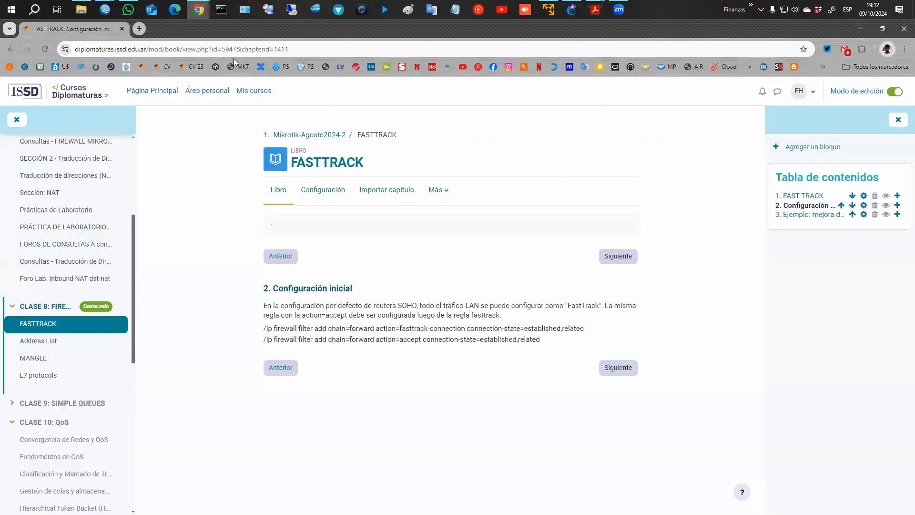
left_click(633, 374)
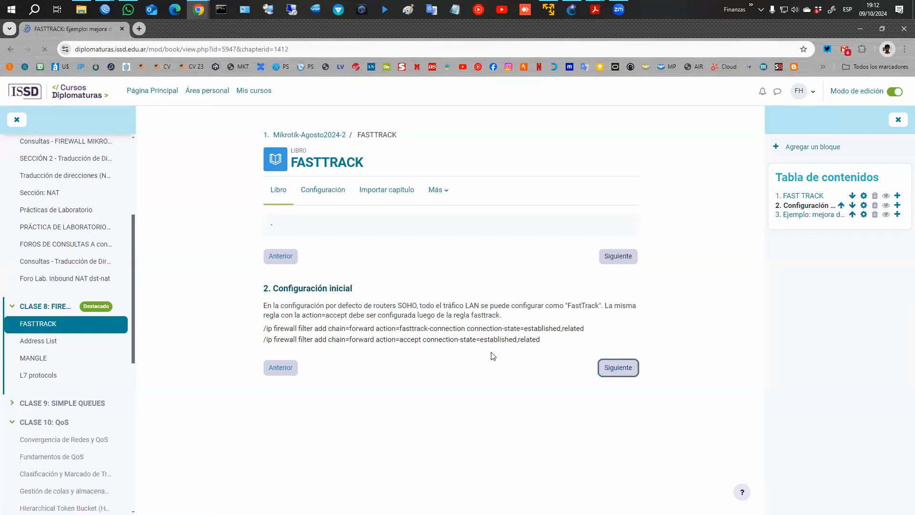
scroll(499, 328, "down", 1)
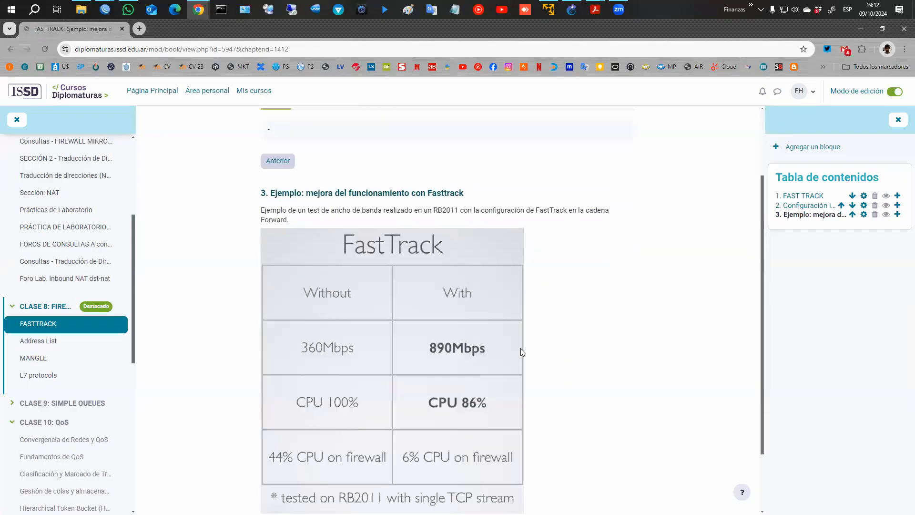
scroll(521, 348, "down", 3)
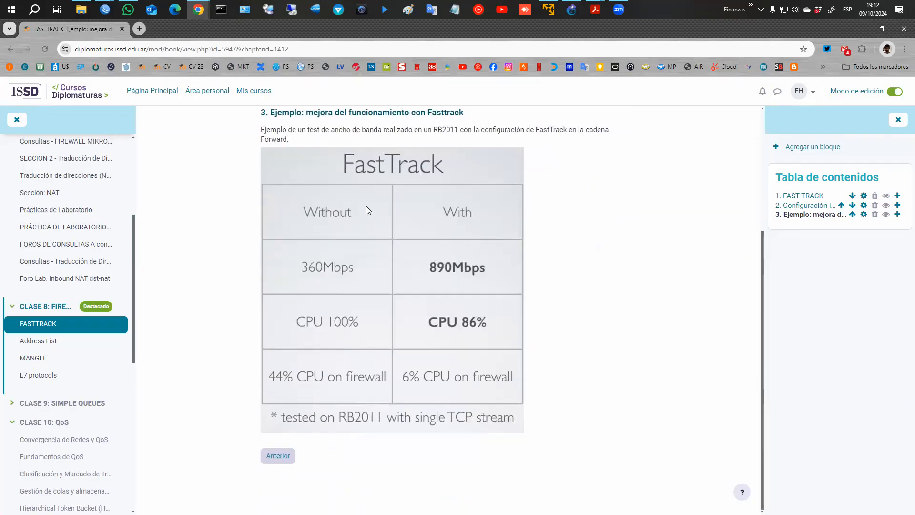
Box the Without and With FastTrack columns with the screen pen.
mouse_move(288, 170)
left_mouse_down()
mouse_move(289, 209)
mouse_move(392, 399)
left_mouse_up()
key("e")
mouse_move(267, 192)
left_mouse_down()
mouse_move(374, 394)
mouse_move(472, 429)
mouse_move(517, 429)
left_mouse_up()
mouse_move(408, 192)
left_mouse_down()
mouse_move(445, 373)
mouse_move(520, 390)
left_mouse_up()
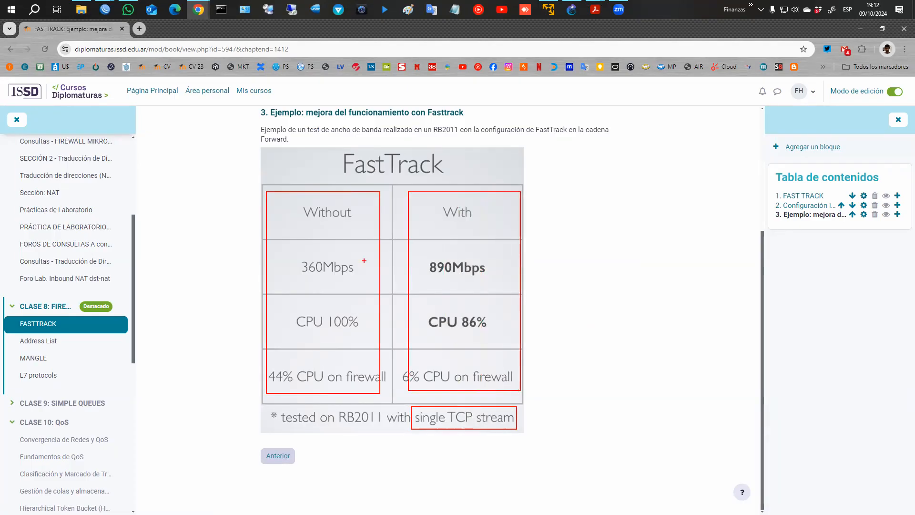
Circle 360Mbps, CPU 100%, 44% versus 890Mbps, 86%, 6%, then clear the annotations.
mouse_move(322, 251)
left_mouse_down()
mouse_move(285, 260)
mouse_move(368, 281)
mouse_move(333, 249)
left_mouse_up()
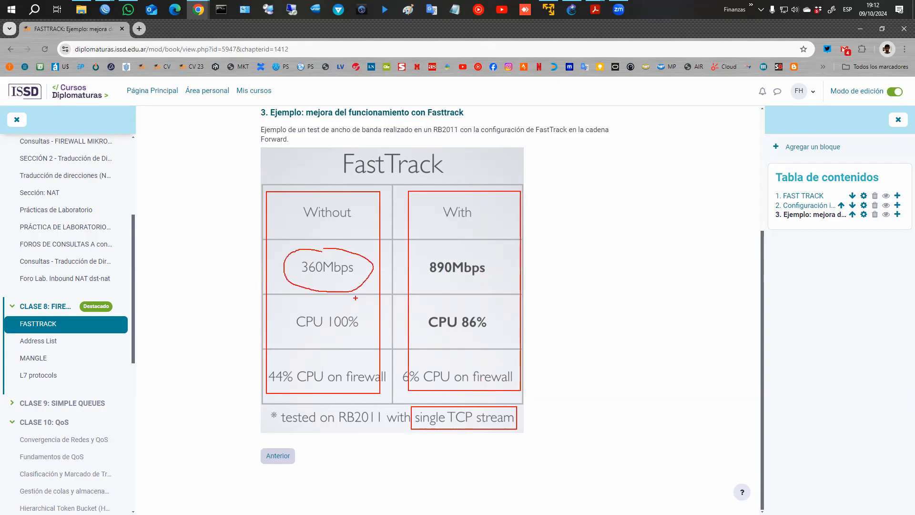
mouse_move(348, 299)
left_mouse_down()
mouse_move(279, 331)
mouse_move(367, 318)
mouse_move(353, 306)
left_mouse_up()
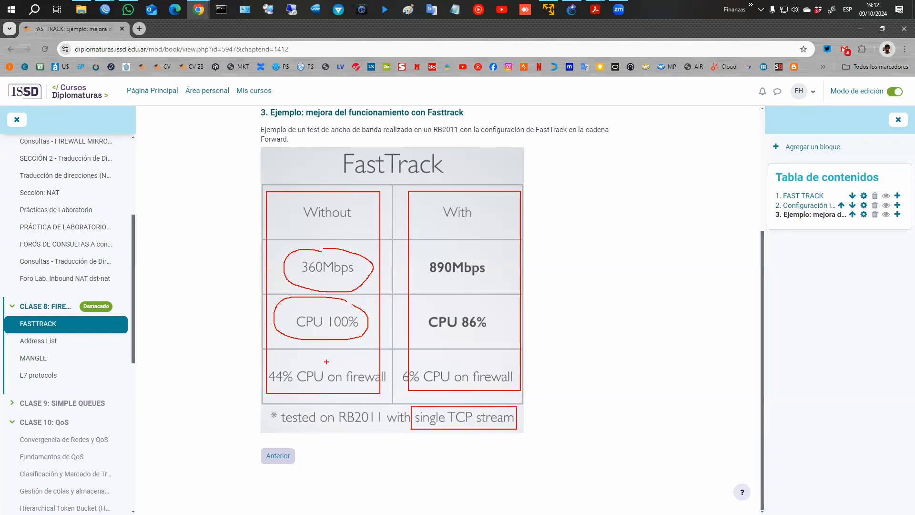
mouse_move(325, 360)
left_mouse_down()
mouse_move(264, 360)
mouse_move(262, 394)
mouse_move(376, 396)
mouse_move(316, 352)
left_mouse_up()
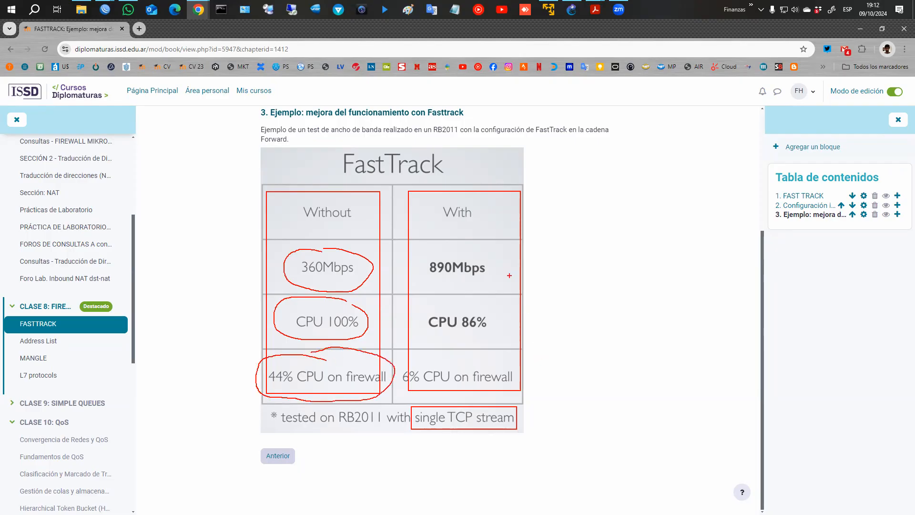
mouse_move(473, 251)
left_mouse_down()
mouse_move(424, 249)
mouse_move(409, 281)
mouse_move(493, 288)
mouse_move(496, 258)
left_mouse_up()
mouse_move(454, 301)
left_mouse_down()
mouse_move(409, 325)
mouse_move(485, 339)
mouse_move(495, 313)
mouse_move(456, 303)
left_mouse_up()
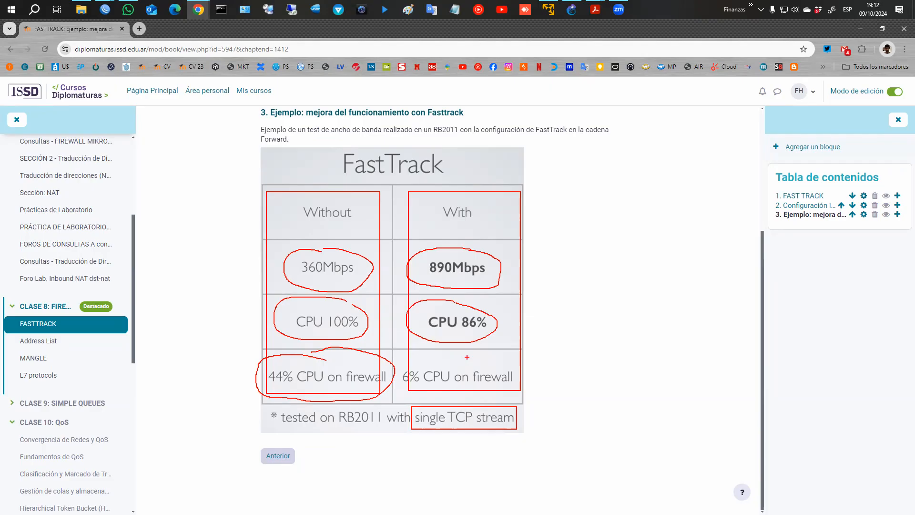
mouse_move(441, 358)
left_mouse_down()
mouse_move(409, 357)
mouse_move(395, 381)
mouse_move(478, 399)
mouse_move(521, 396)
mouse_move(528, 375)
mouse_move(435, 356)
left_mouse_up()
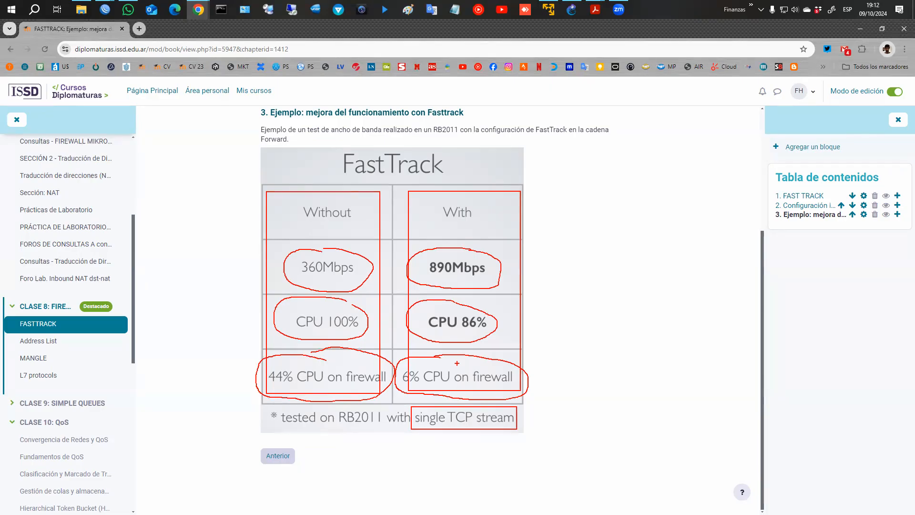
key("Escape")
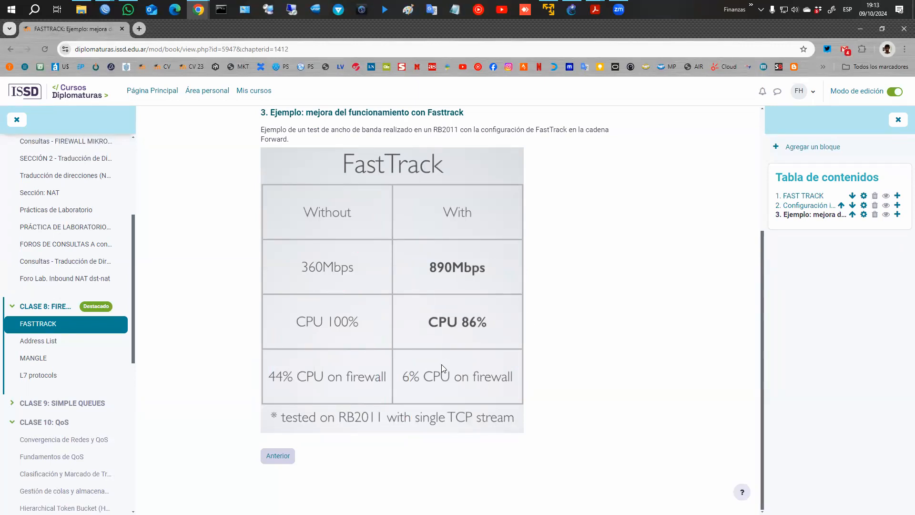
key("XF86AudioRaiseVolume")
key("XF86AudioRaiseVolume")
key("XF86AudioRaiseVolume")
Bring the router's WinBox session forward and briefly open and close the PPP settings.
mouse_move(105, 9)
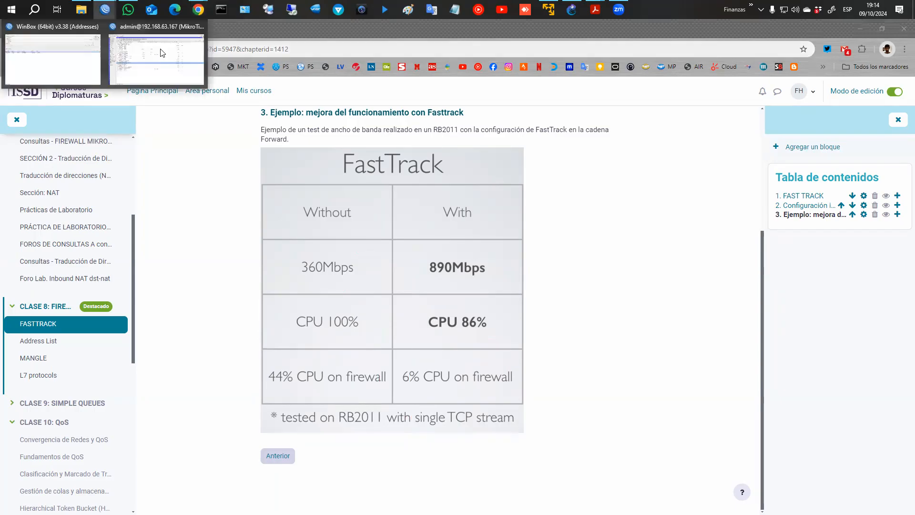
left_click(161, 52)
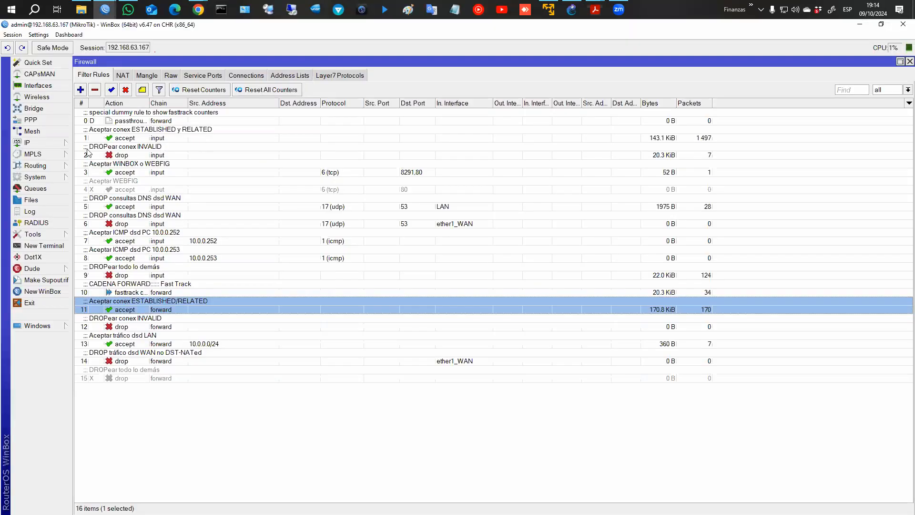
left_click(47, 120)
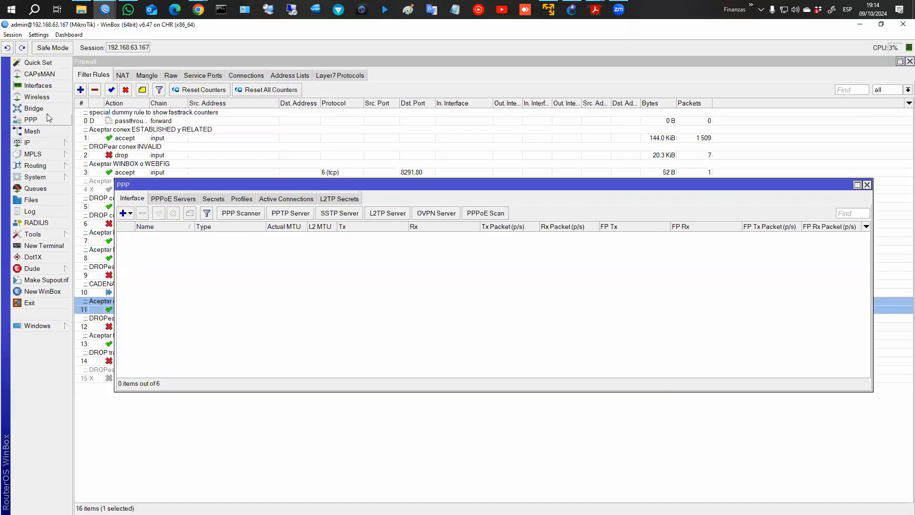
left_click(867, 185)
Add a new IP Tunnel interface and enter an IPsec secret.
left_click(38, 85)
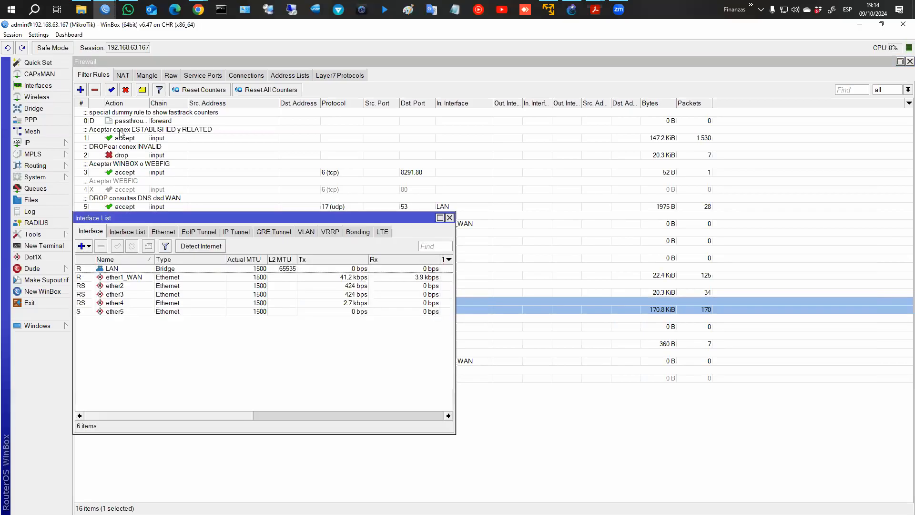
left_click(87, 245)
left_click(111, 253)
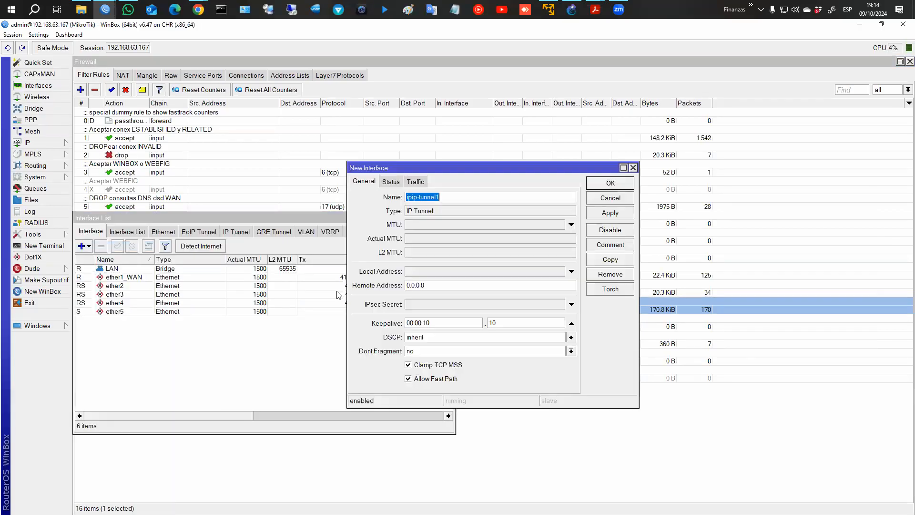
left_click(430, 306)
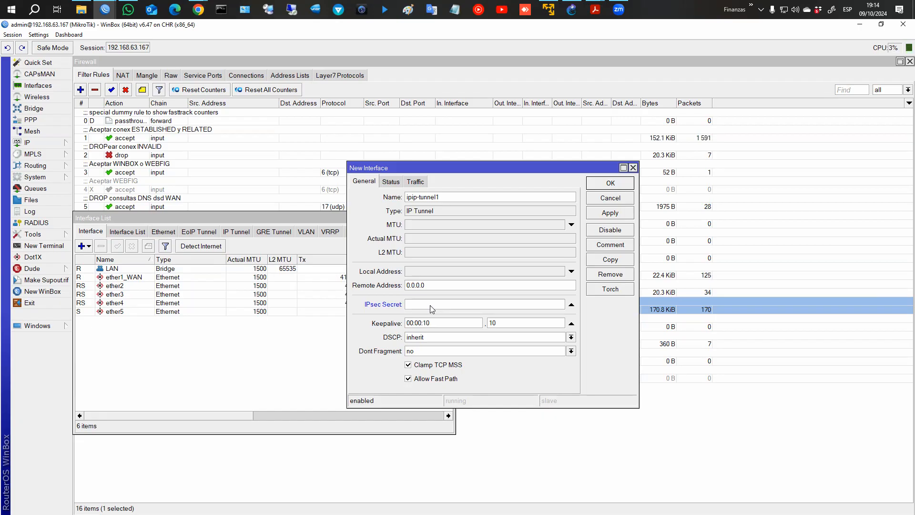
type("***")
Apply, dismiss the fast path error, cancel the tunnel and close the Interface List.
left_click(612, 214)
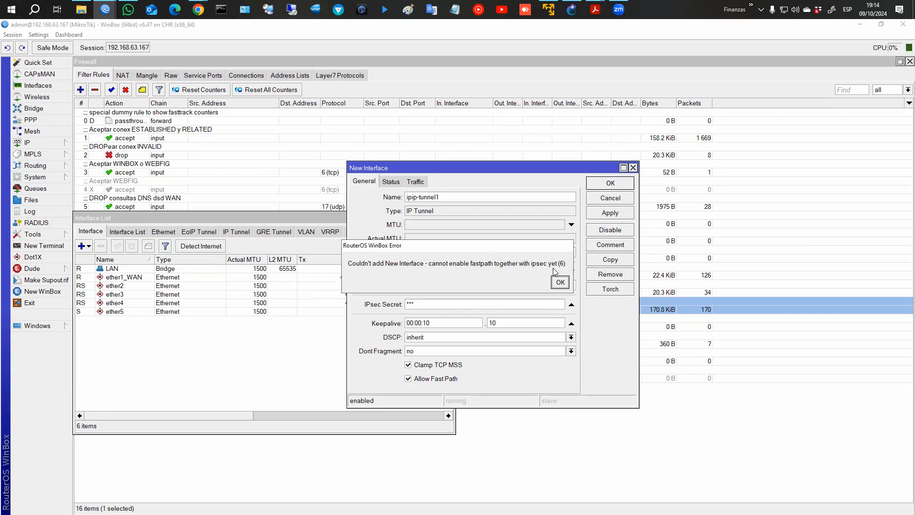
left_click(560, 282)
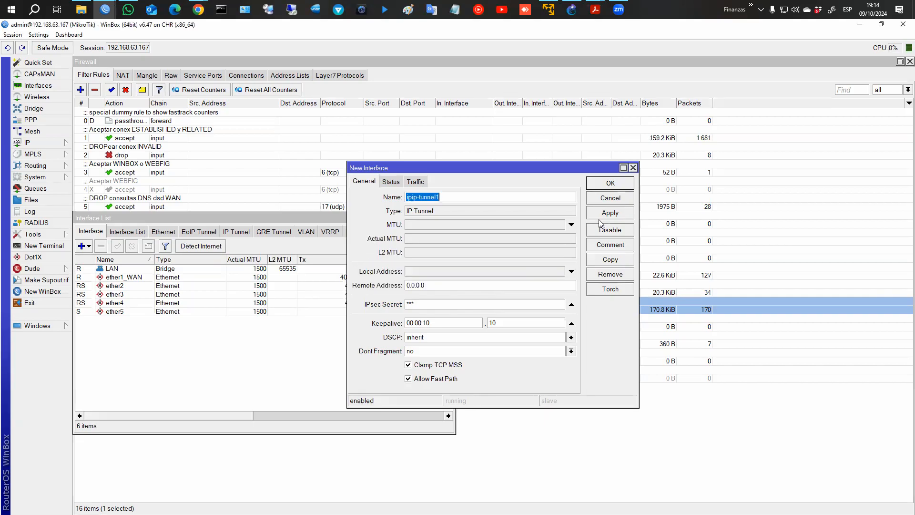
left_click(610, 201)
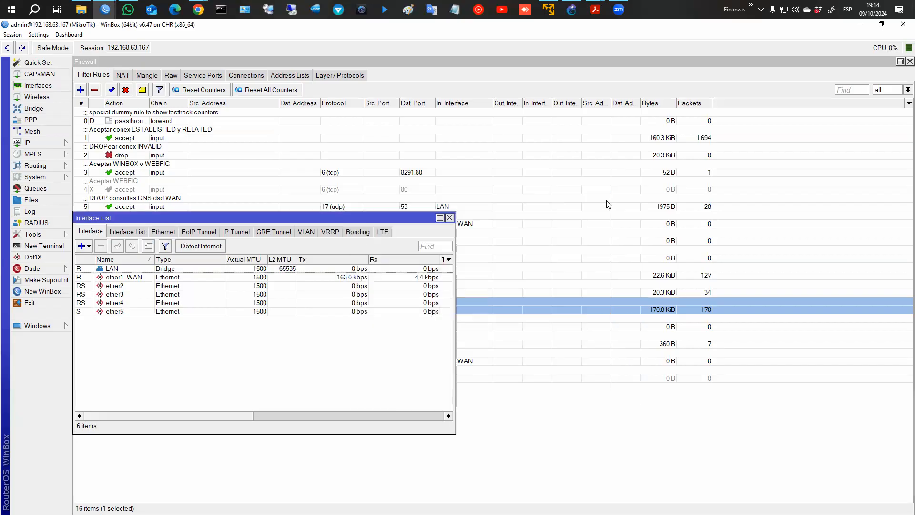
left_click(449, 218)
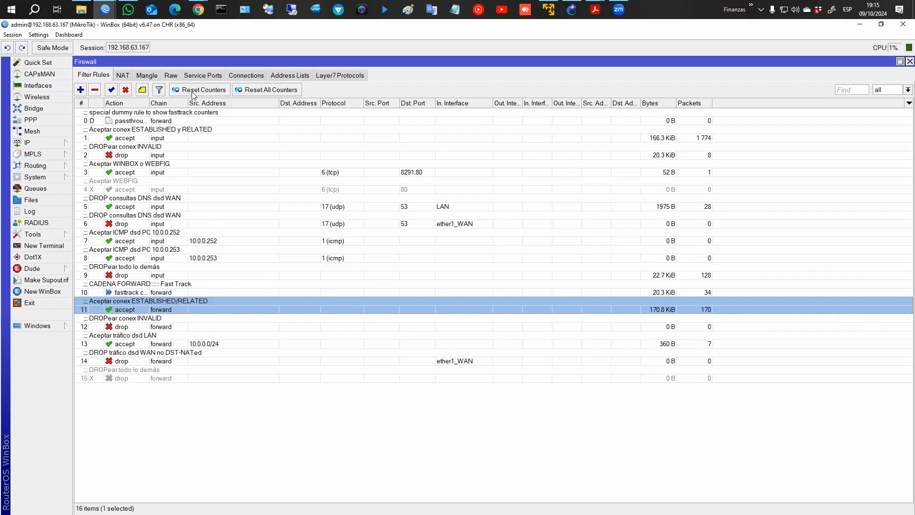
left_click(179, 291)
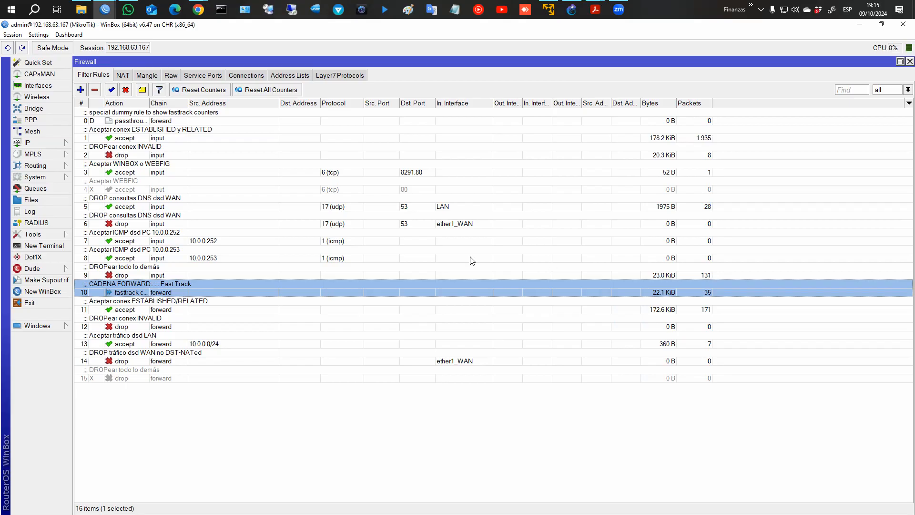
left_click(205, 5)
In the course page, open the Address List book under CLASE 8.
left_click(243, 54)
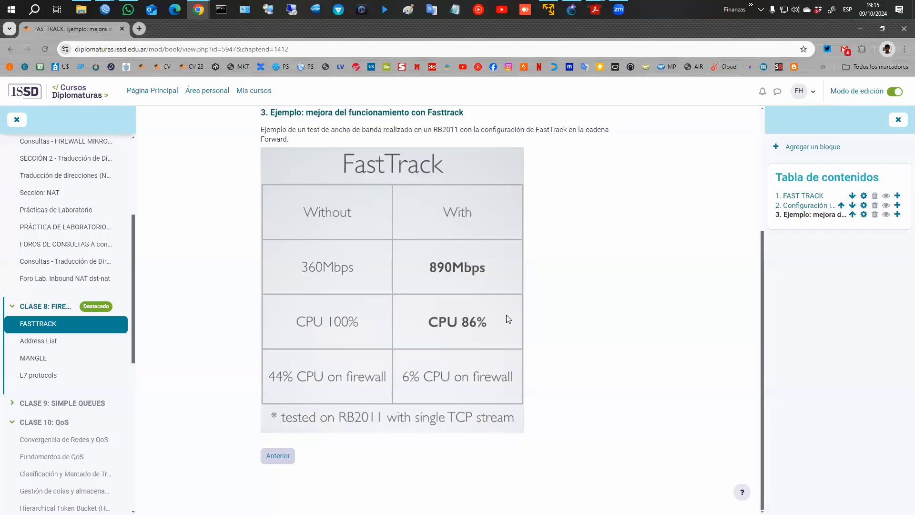
scroll(52, 314, "down", 1)
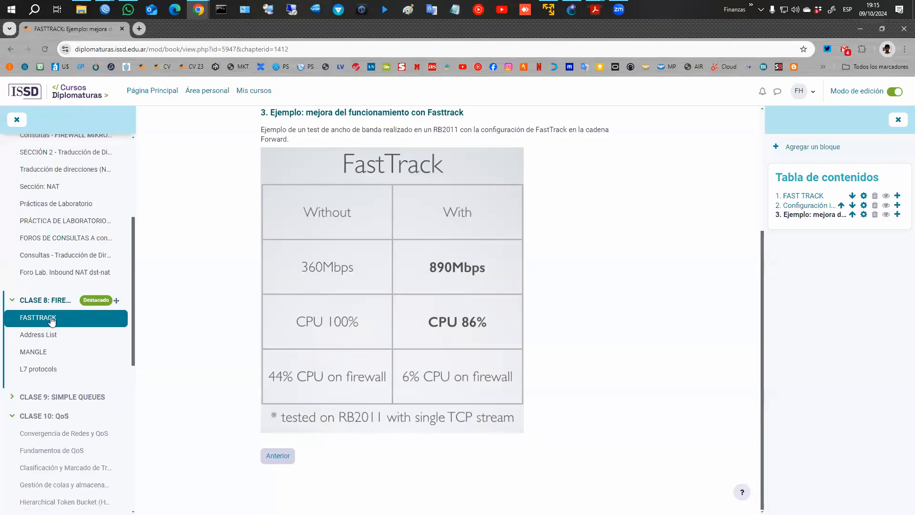
left_click(50, 292)
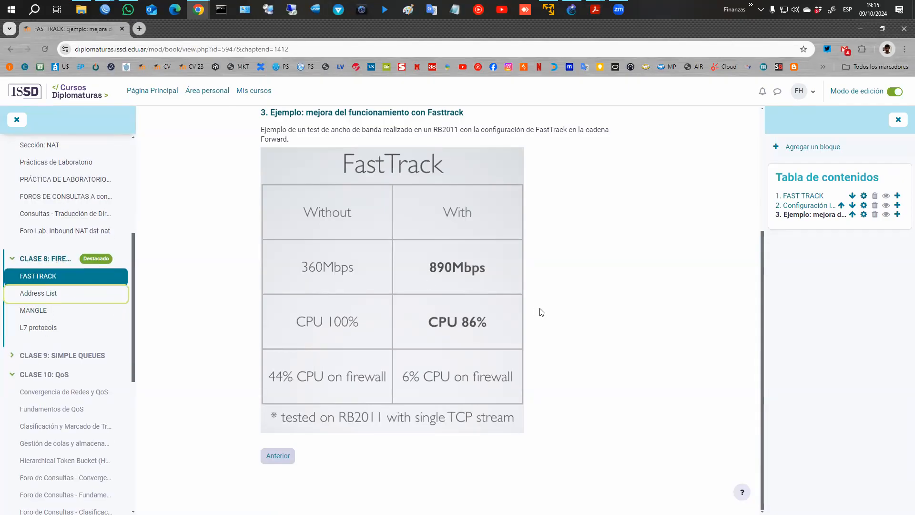
left_click(50, 294)
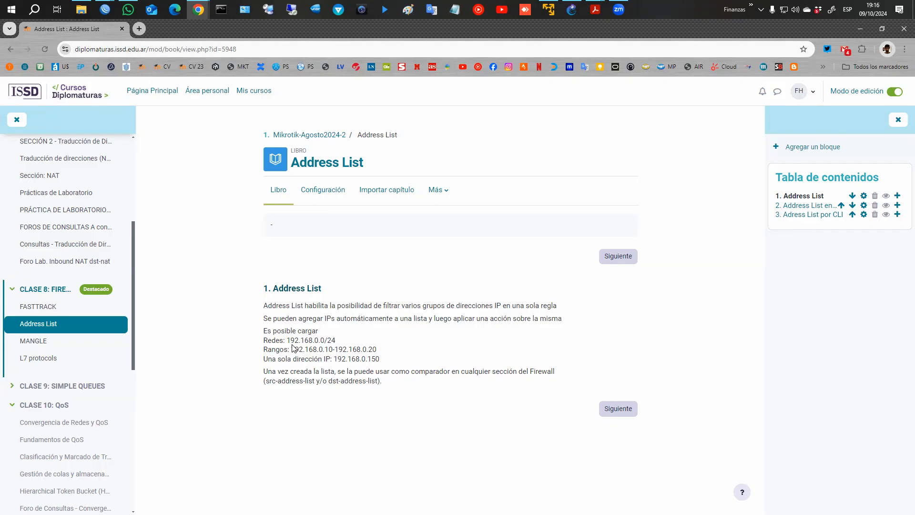
Highlight the network 192.168.0.0/24, address range and single IP examples.
left_click_drag(262, 342, 339, 340)
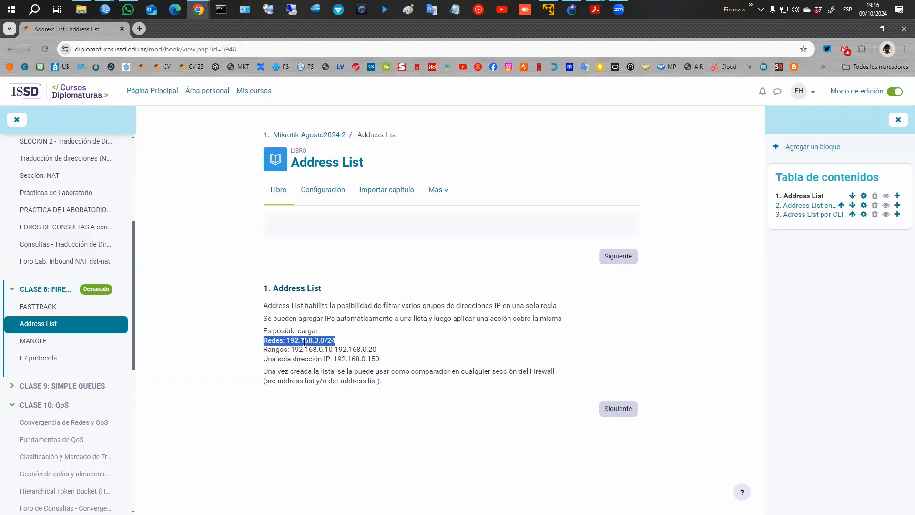
left_click_drag(264, 350, 377, 355)
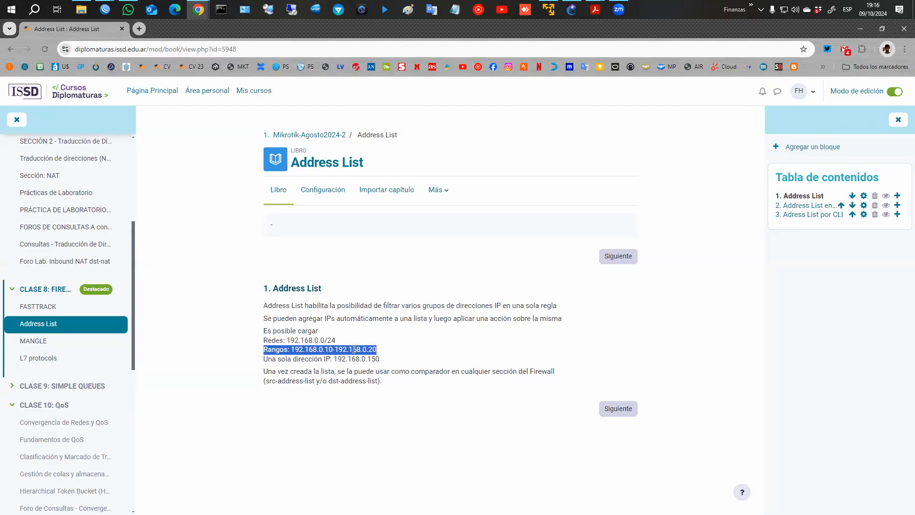
triple_click(338, 359)
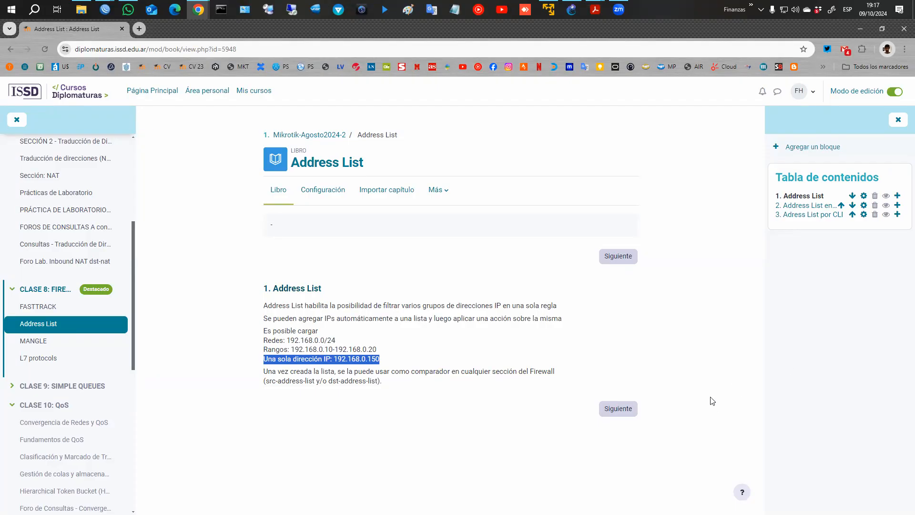
Go to the next chapter and scroll to the WinBox Lista-Permitidos screenshot.
left_click(627, 409)
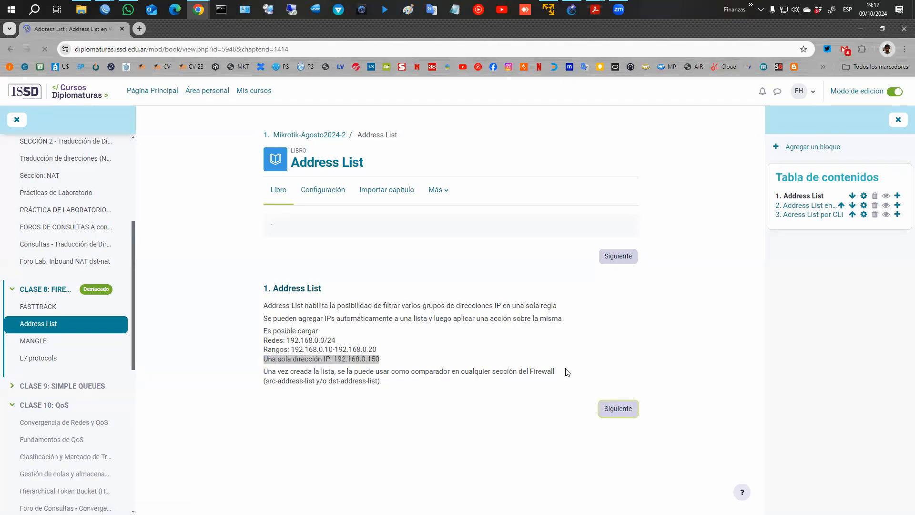
scroll(513, 344, "down", 2)
scroll(528, 350, "down", 4)
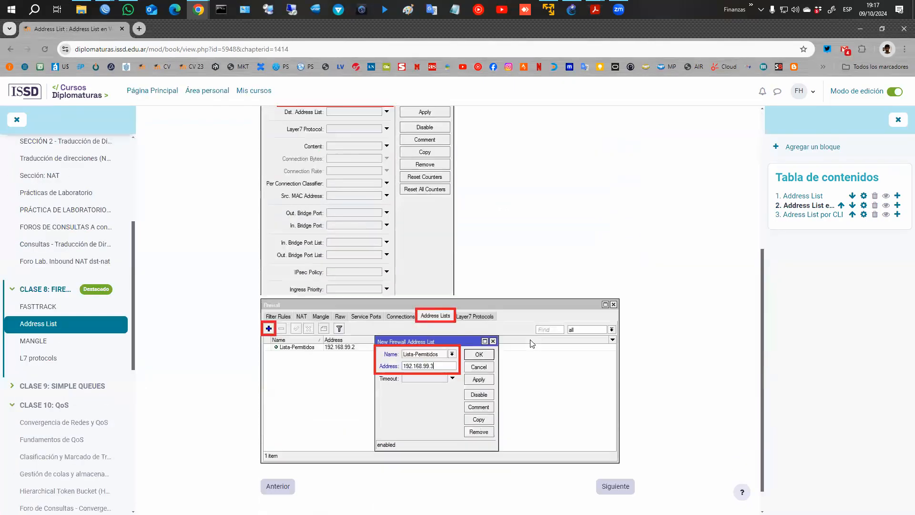
Show the empty firewall Address Lists, start a new entry, then bring GNS3 forward.
mouse_move(105, 8)
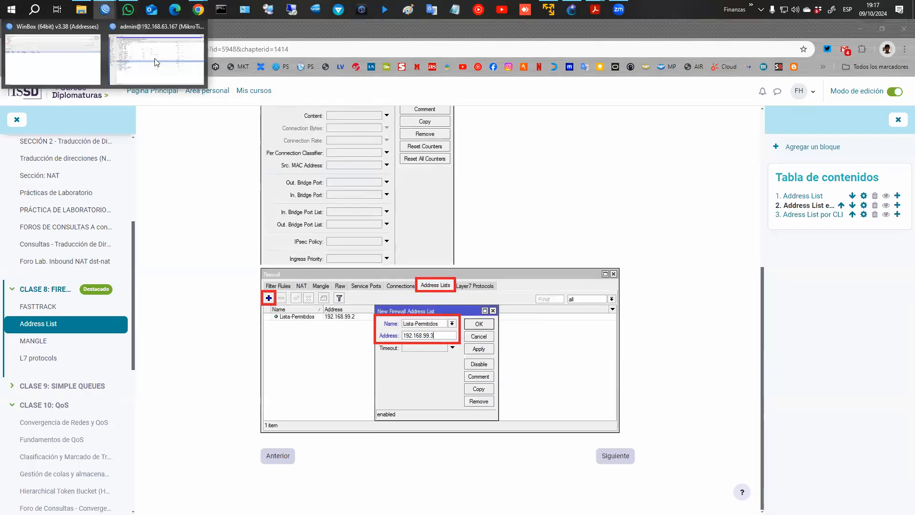
left_click(163, 62)
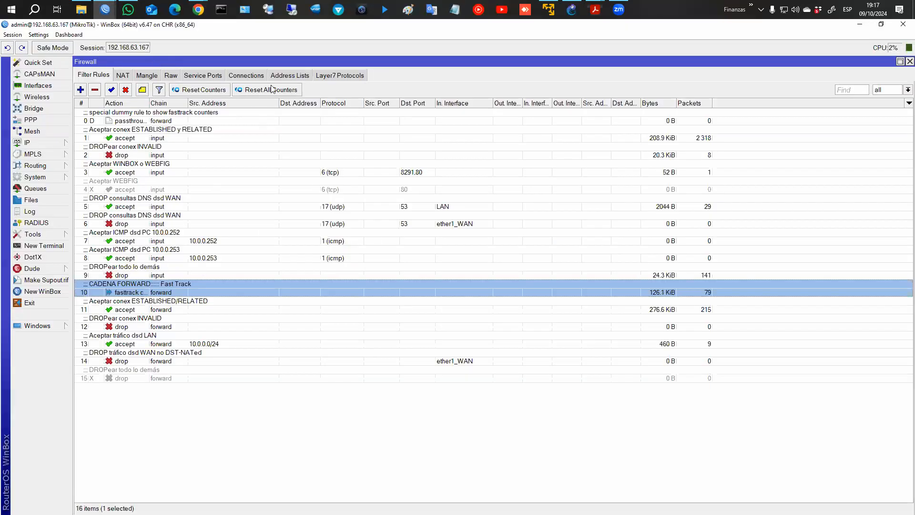
left_click(284, 75)
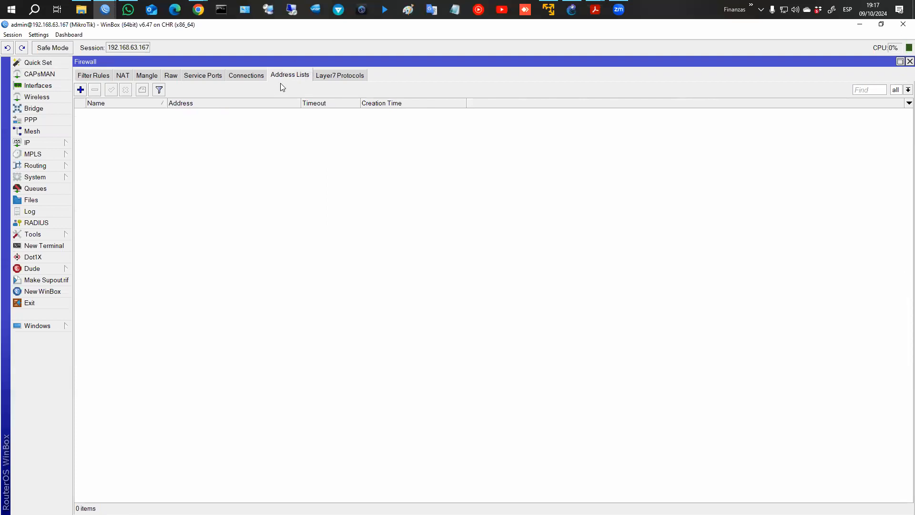
left_click(81, 90)
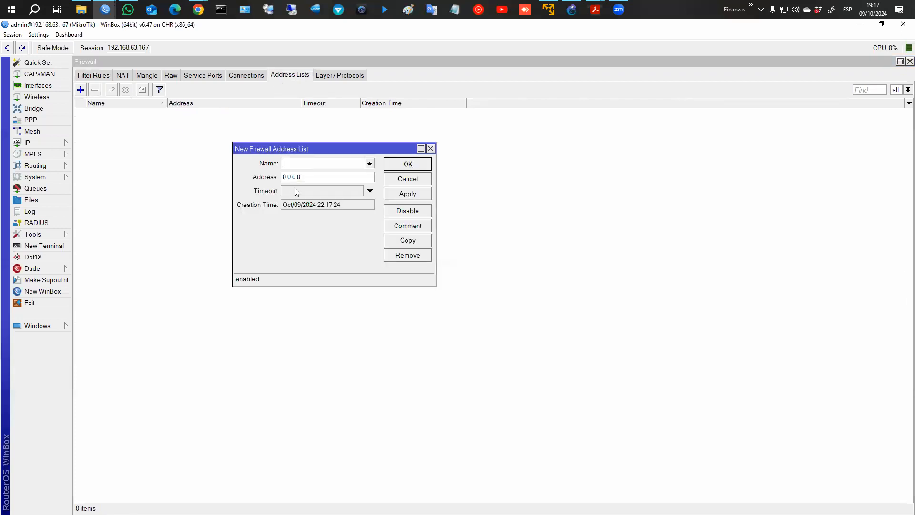
left_click(572, 10)
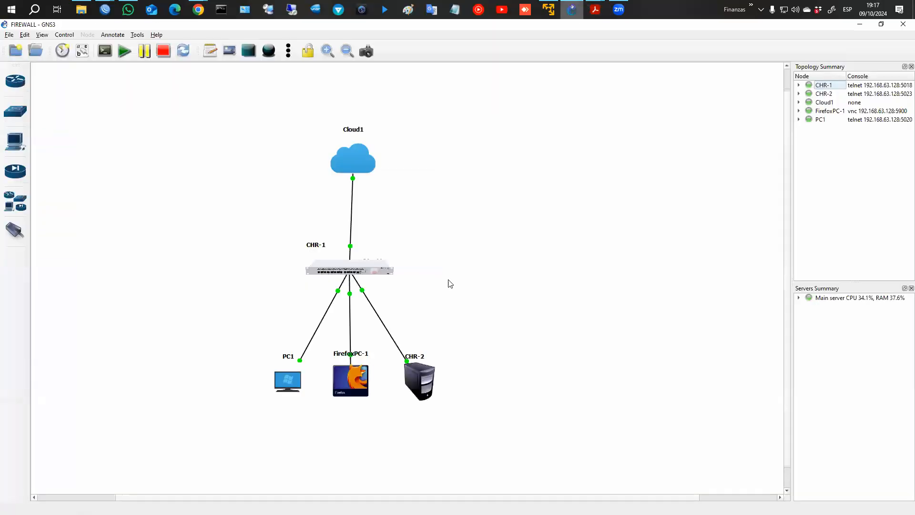
In PC1's console, show its IP settings and request an address by DHCP.
right_click(296, 380)
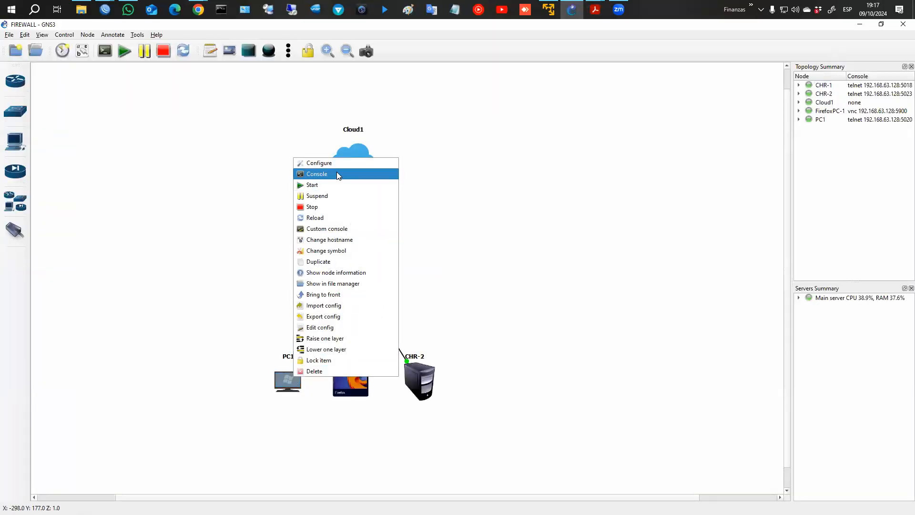
left_click(337, 171)
type("show ip")
key("Return")
type("s")
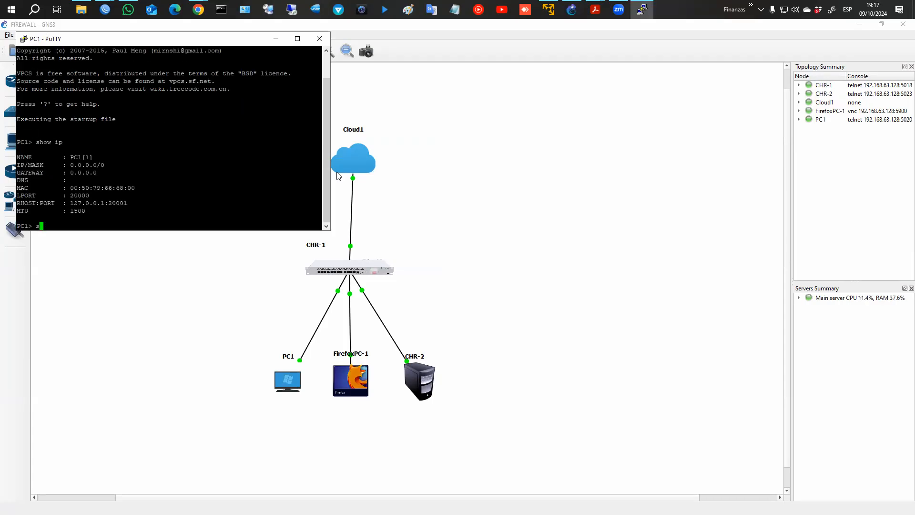
type("hcp")
key("Return")
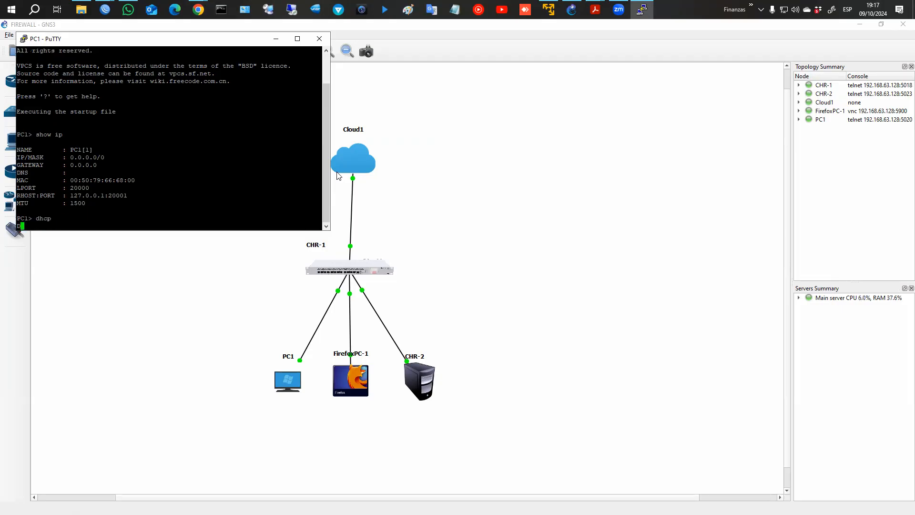
Check FirefoxPC-1's interface addresses with ifconfig in a terminal on its desktop.
right_click(351, 380)
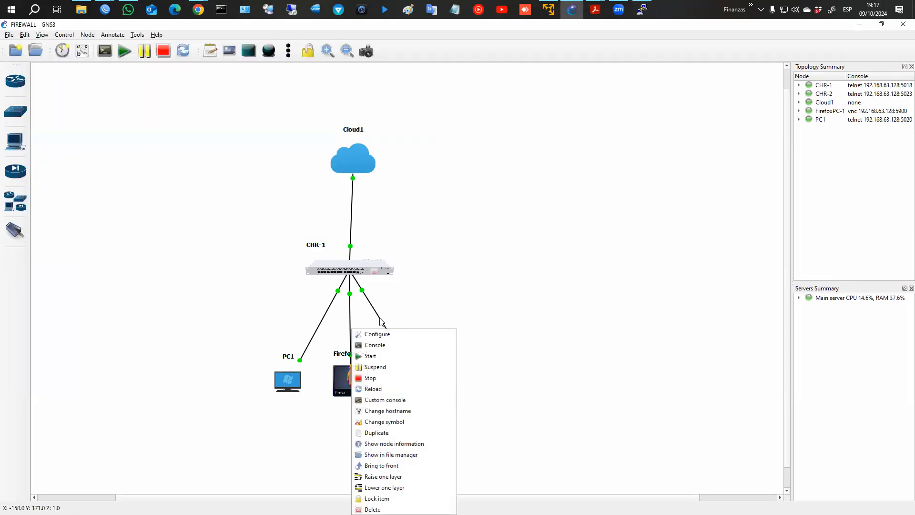
left_click(376, 345)
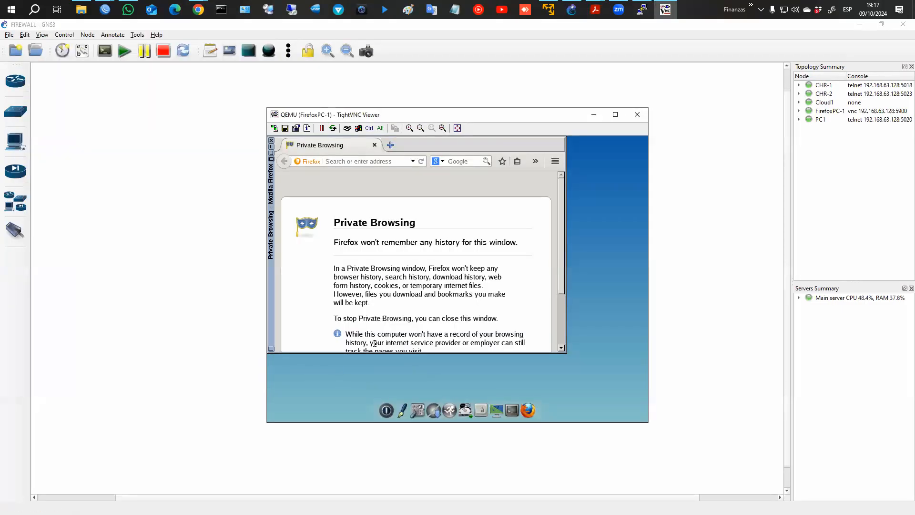
left_click(515, 409)
type("ifconfig")
key("Return")
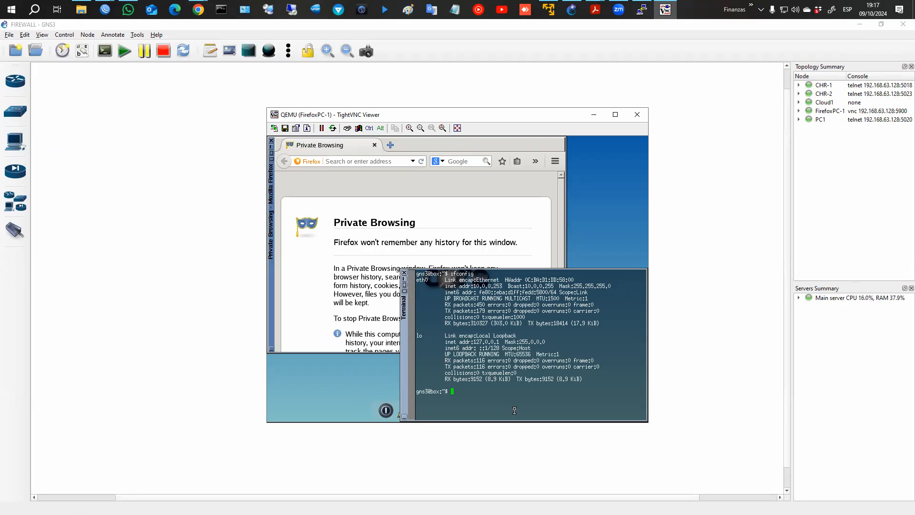
right_click(392, 380)
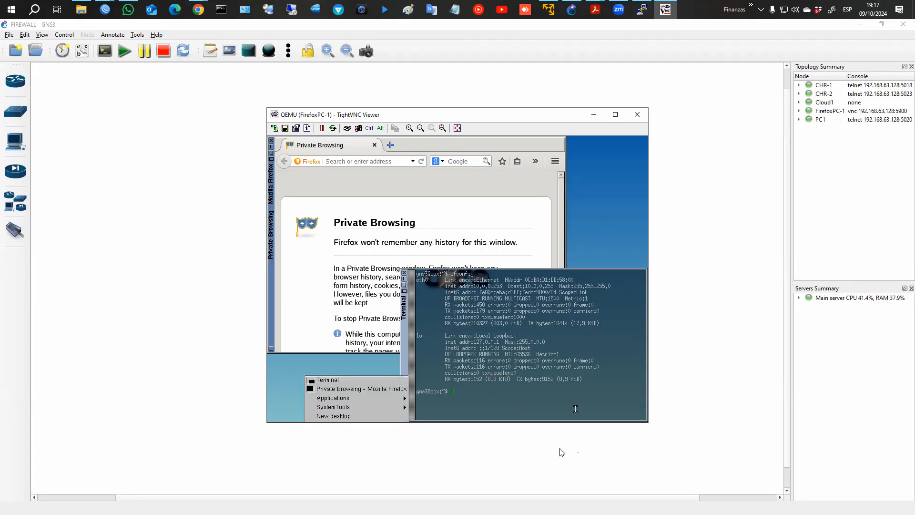
left_click(563, 453)
Log in to CHR-2's console and list its addresses with ip address print.
right_click(433, 380)
right_click(422, 379)
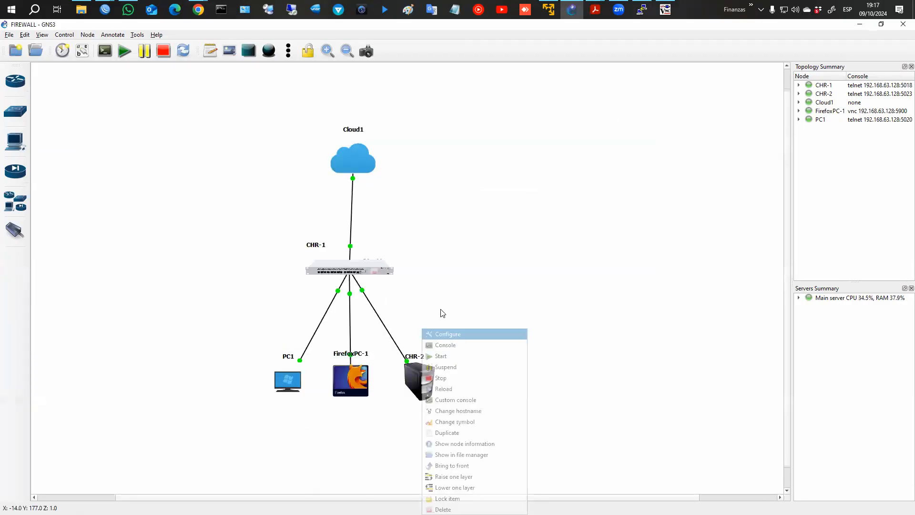
left_click(441, 346)
type("admin")
key("Return")
key("Return")
type("ip address print")
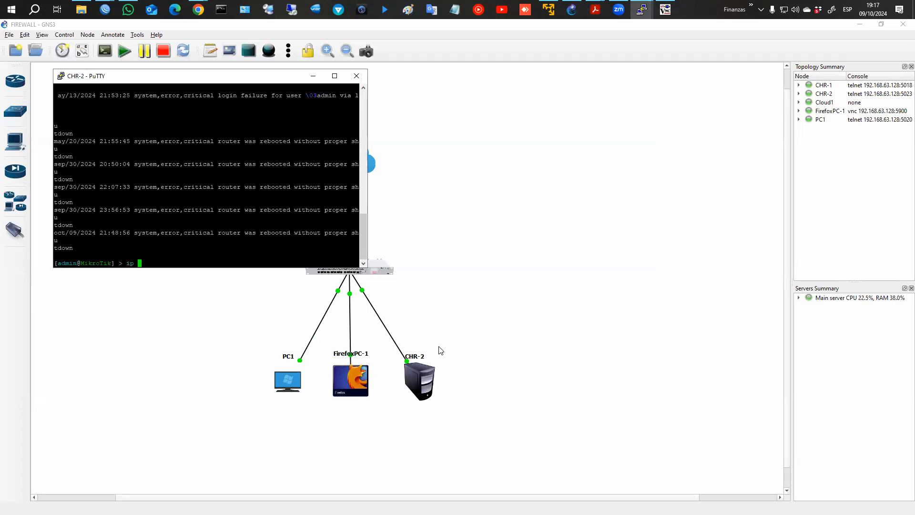
key("Return")
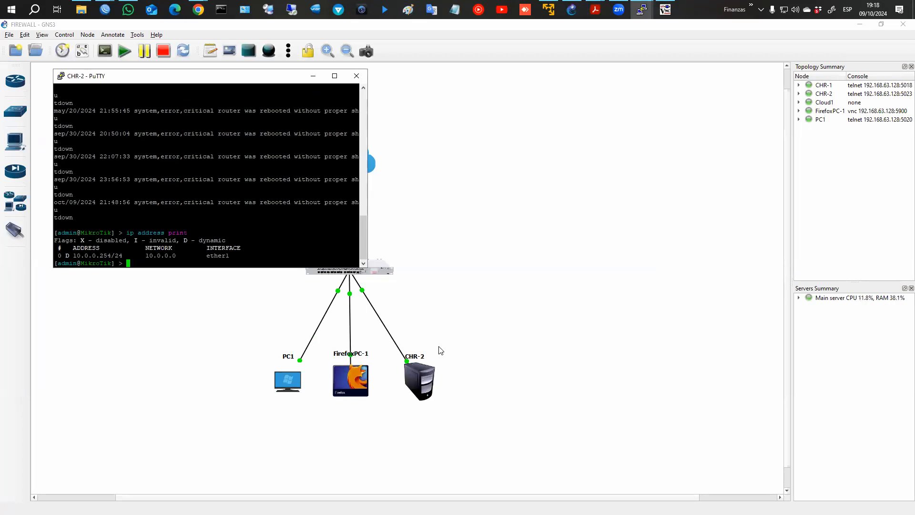
Recheck PC1's IP settings to confirm its DHCP address 10.0.0.252/24.
left_click(315, 391)
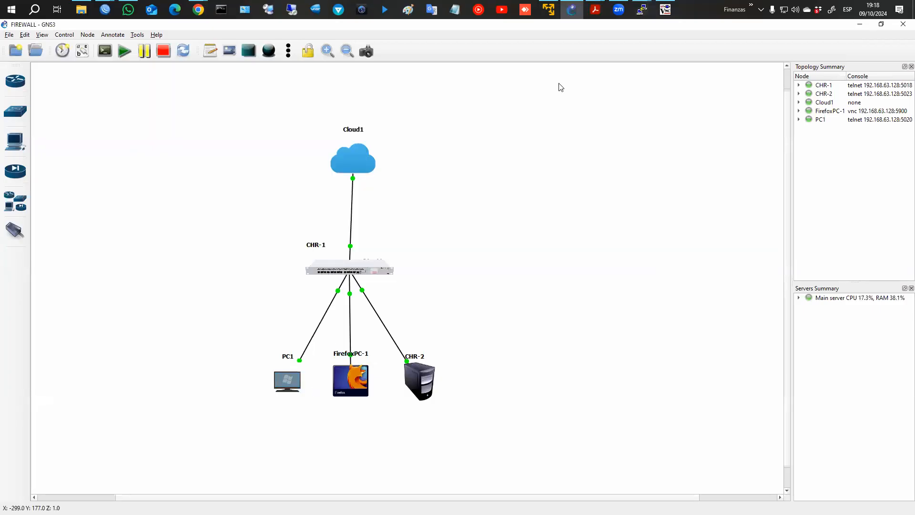
mouse_move(641, 9)
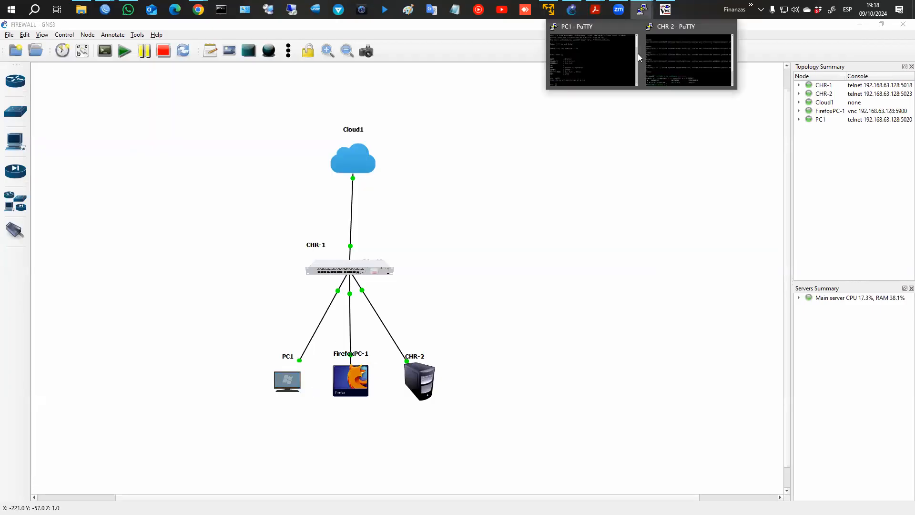
left_click(610, 51)
type("show ip")
key("Return")
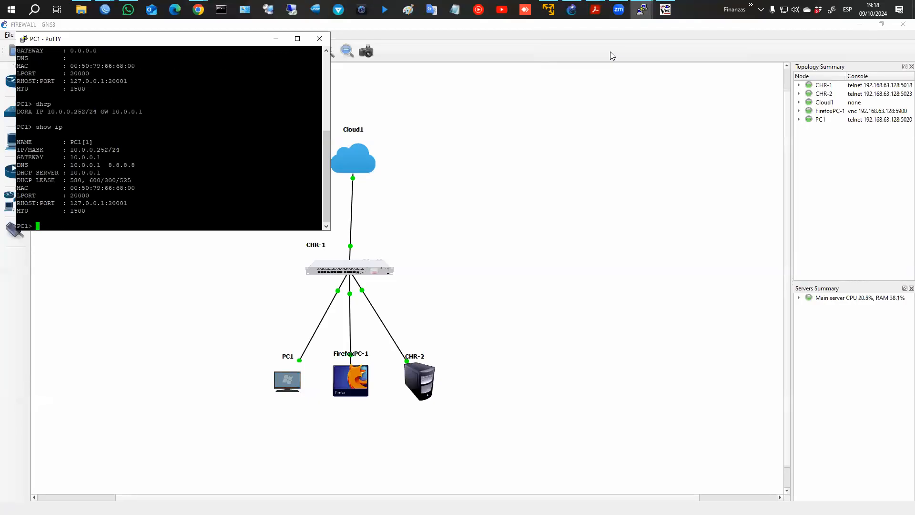
left_click(199, 10)
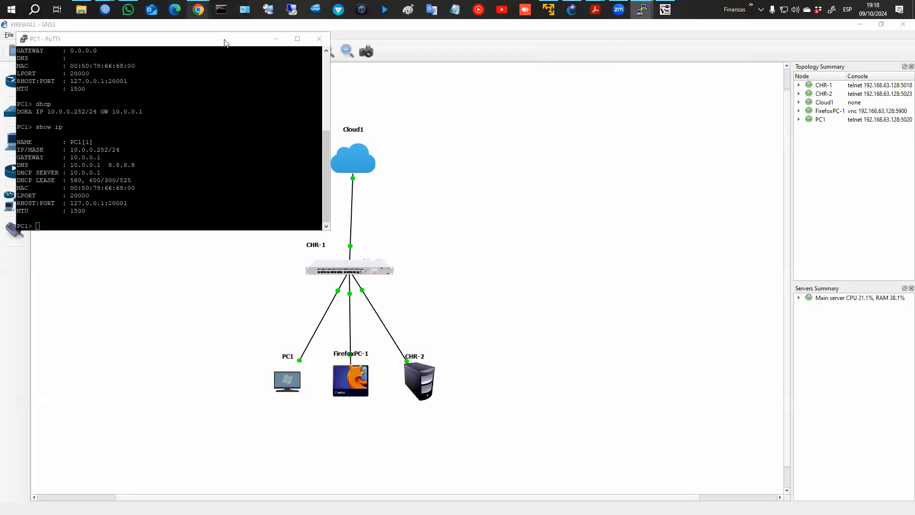
Save a VPC1 address list entry for 10.0.0.252.
left_click(106, 11)
left_click(167, 43)
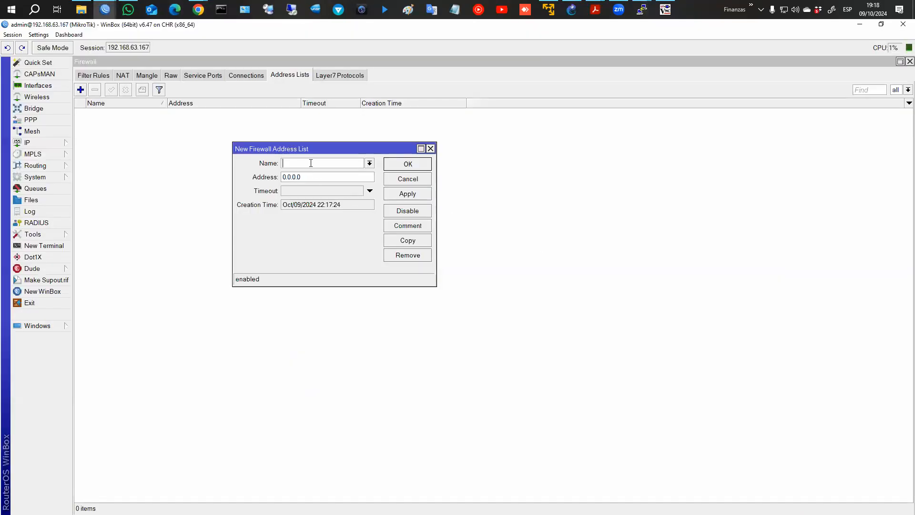
left_click(311, 163)
type("VPS")
key("Tab")
type("10.")
left_click(427, 168)
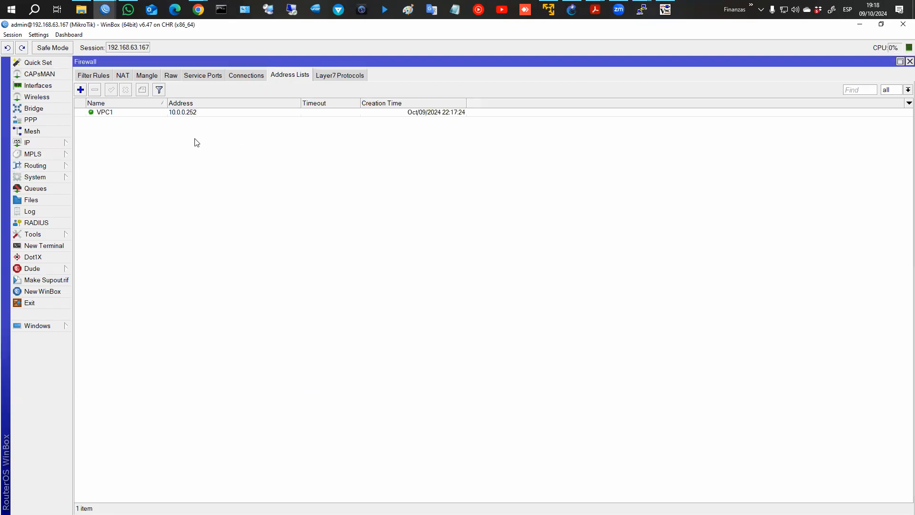
Begin a PCs address list entry with a range starting at 10.0.0.252.
left_click(80, 90)
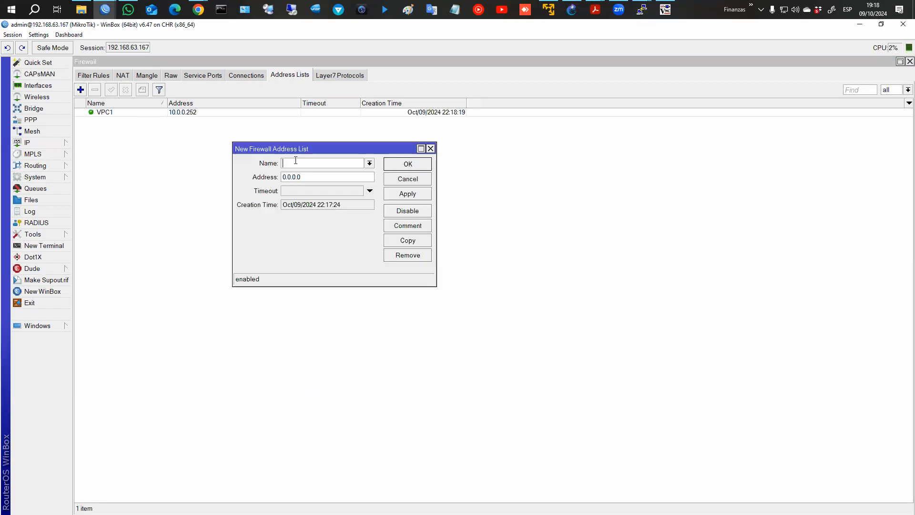
key("Tab")
type("10.0.0.252-10.0.0.253")
Save the PCs entry (10.0.0.252/31) and add a Server entry for 10.0.0.254.
key("Return")
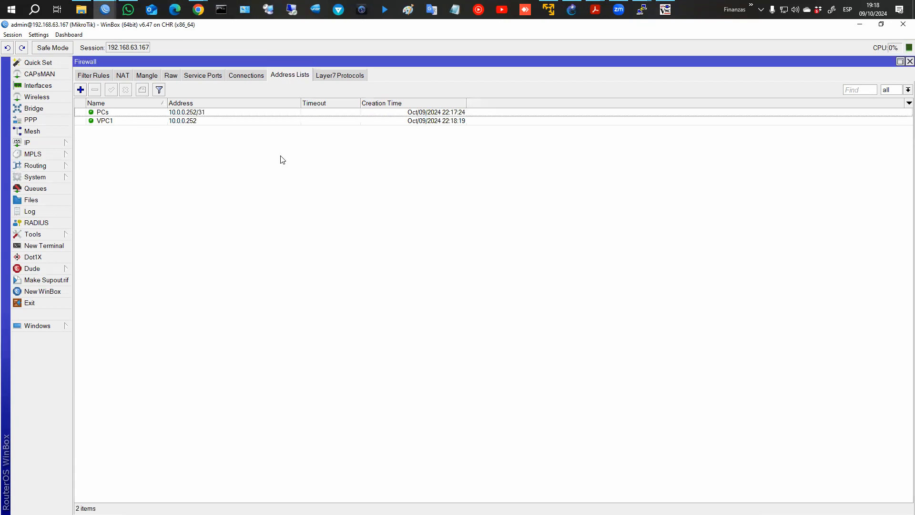
left_click(80, 90)
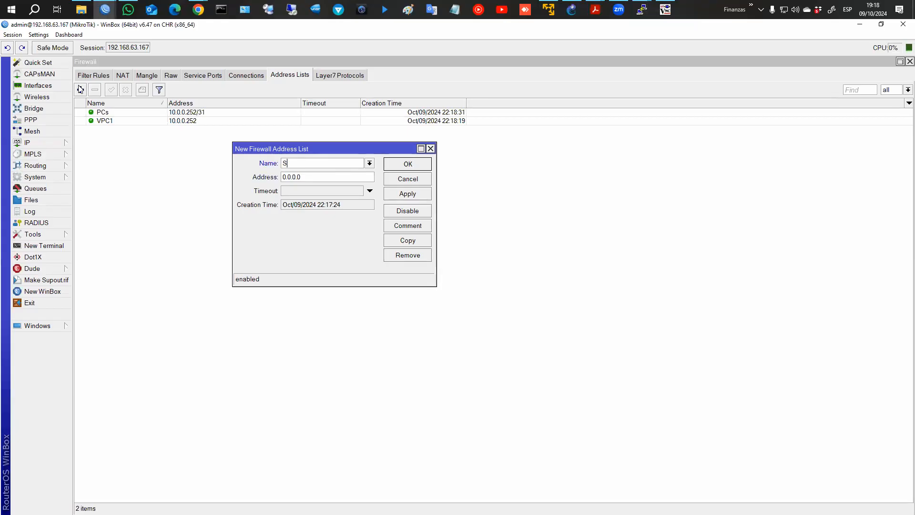
type("Server")
key("Tab")
type("10.0.0.254")
key("Return")
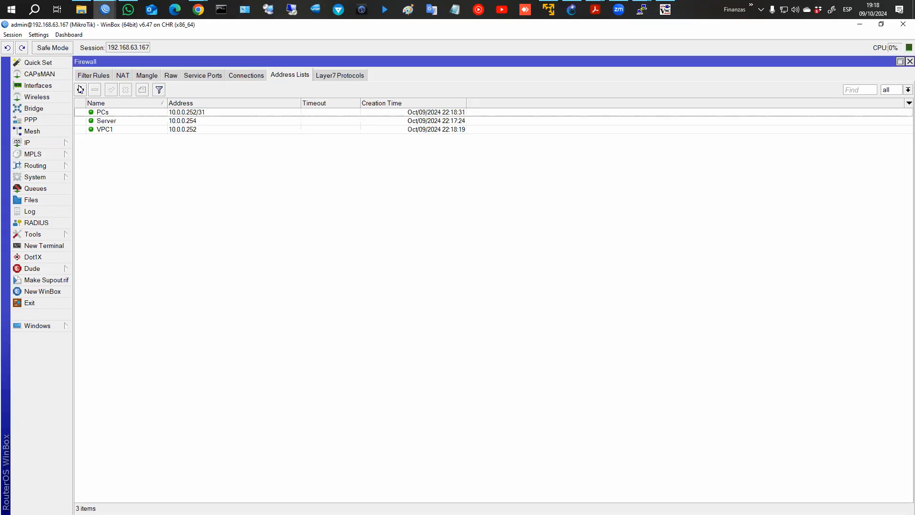
Cycle through the open windows and bring WinBox's firewall filter rules back into view.
left_click(665, 9)
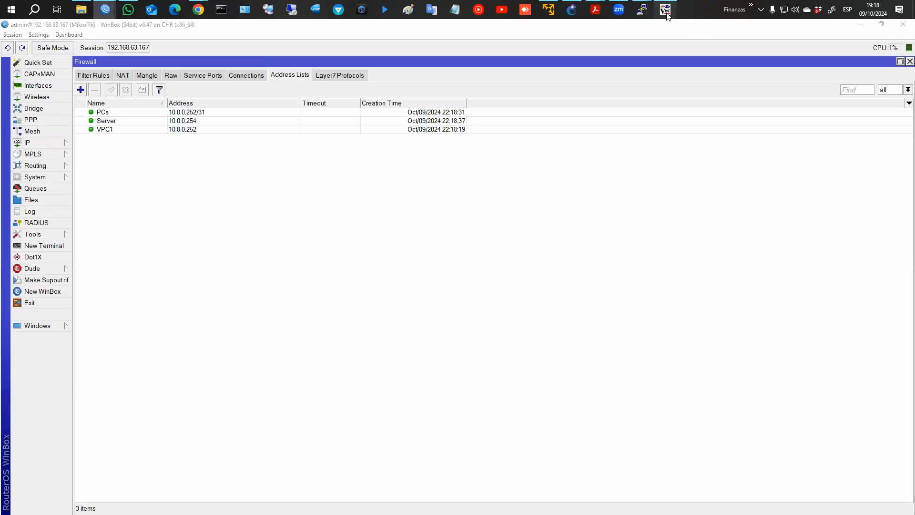
mouse_move(642, 9)
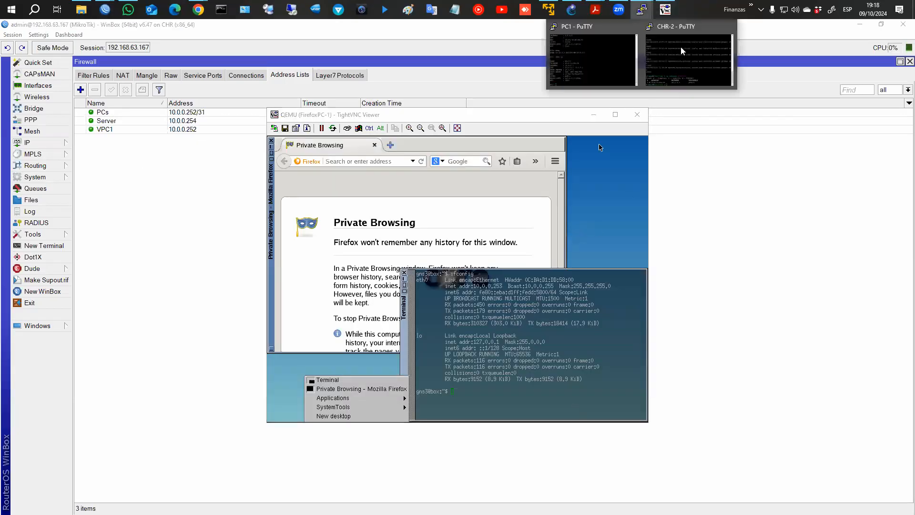
left_click(683, 54)
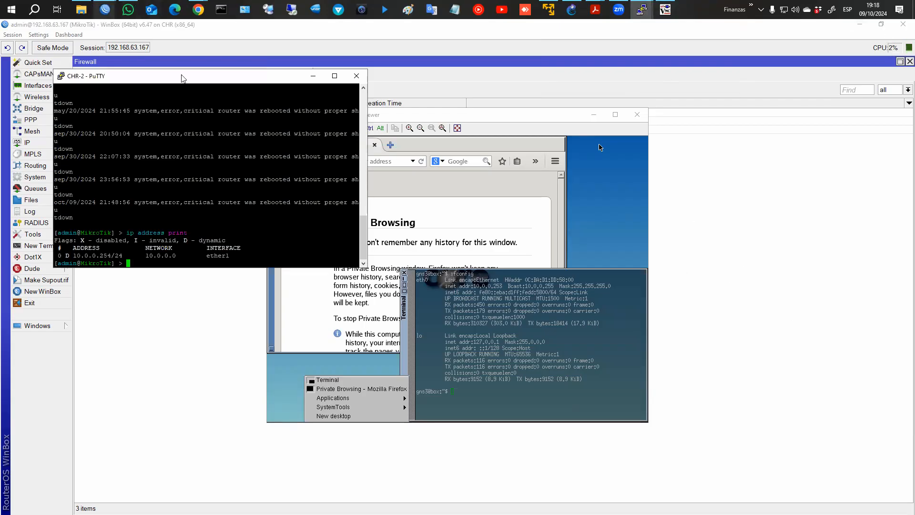
left_click(725, 311)
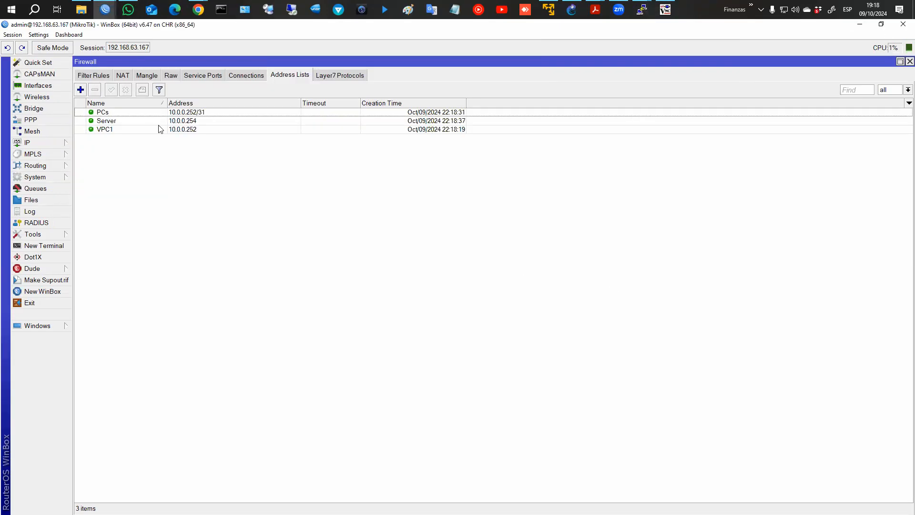
left_click(87, 78)
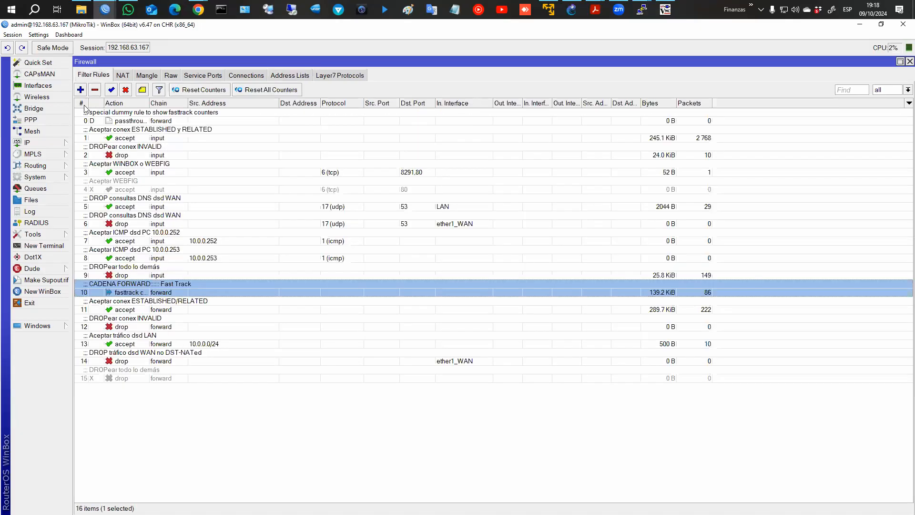
Edit ICMP rule 8: remove source address 10.0.0.253 and set Src. Address List to VPC1.
left_click(131, 258)
double_click(131, 258)
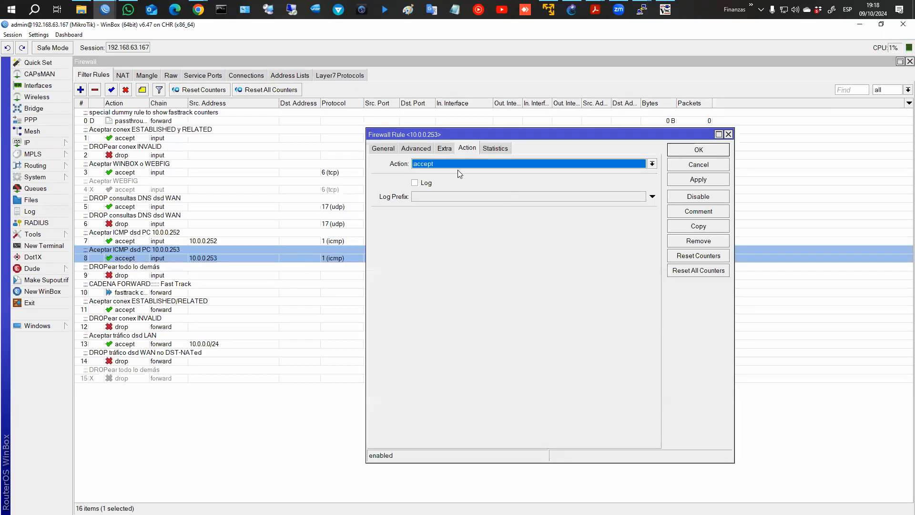
left_click(381, 148)
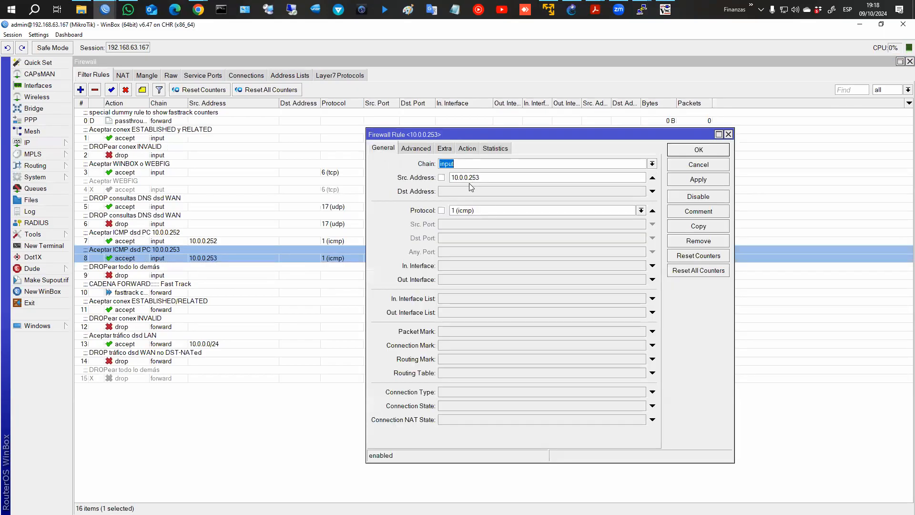
left_click(620, 178)
type("2")
left_click(653, 178)
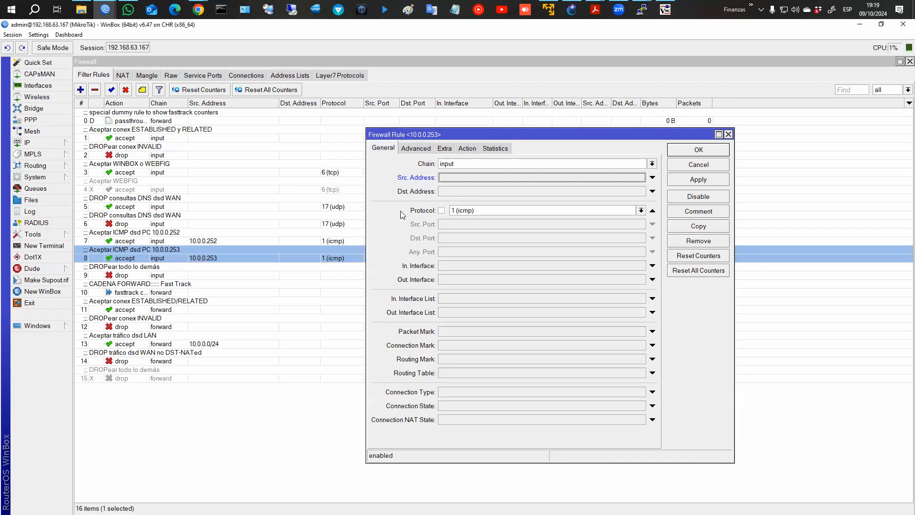
left_click(416, 148)
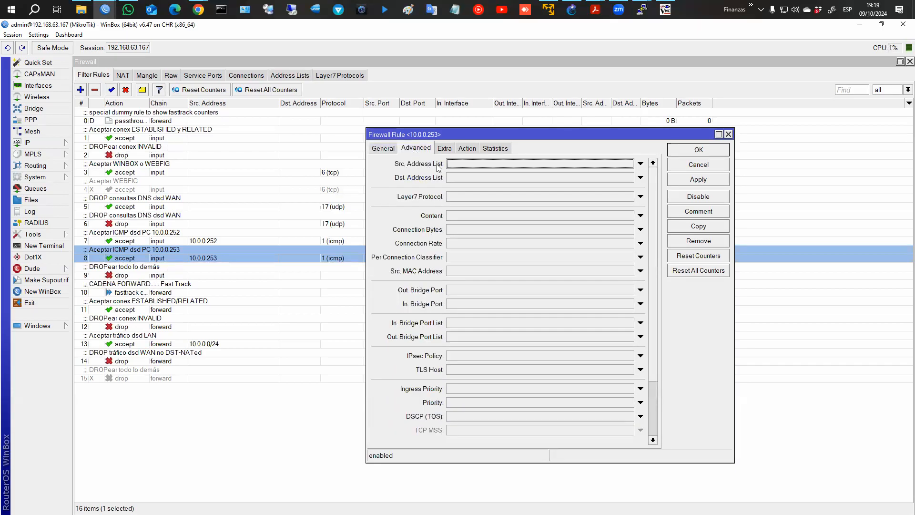
left_click(641, 164)
left_click(629, 164)
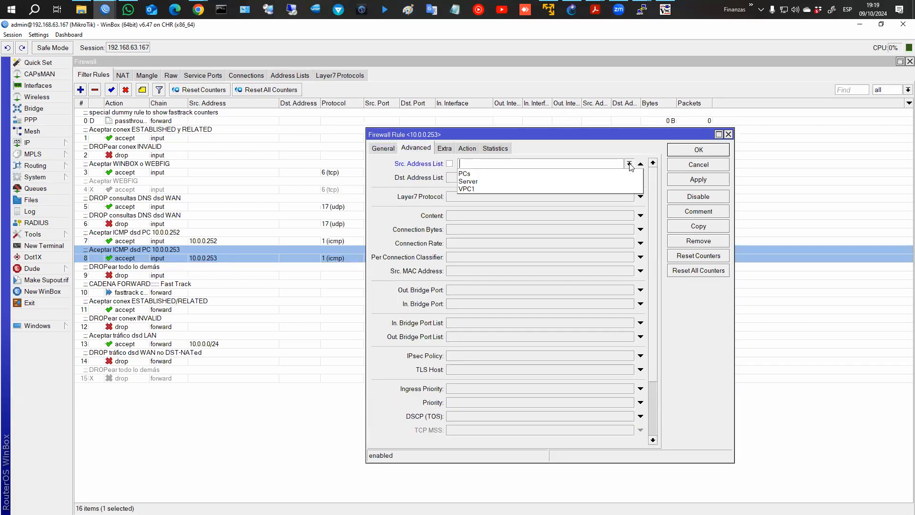
left_click(472, 189)
left_click(696, 151)
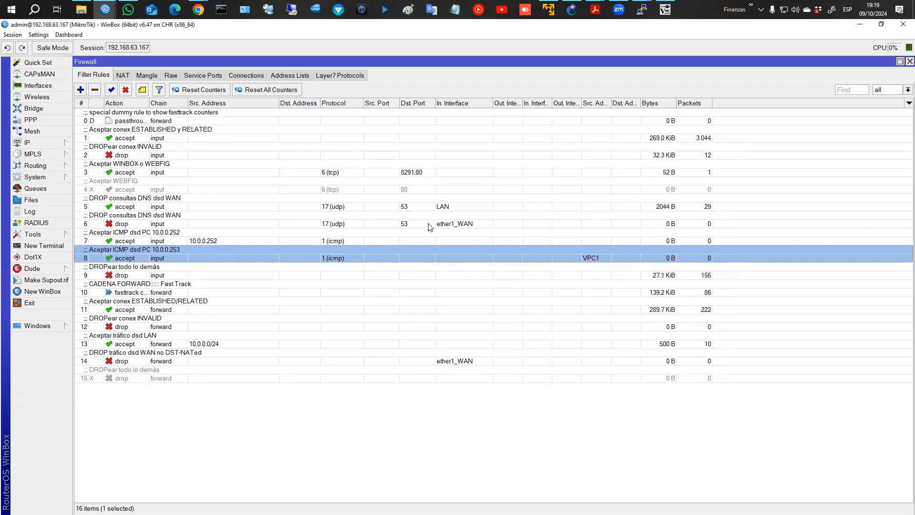
Ping 10.0.0.1 from PC1's console.
mouse_move(642, 10)
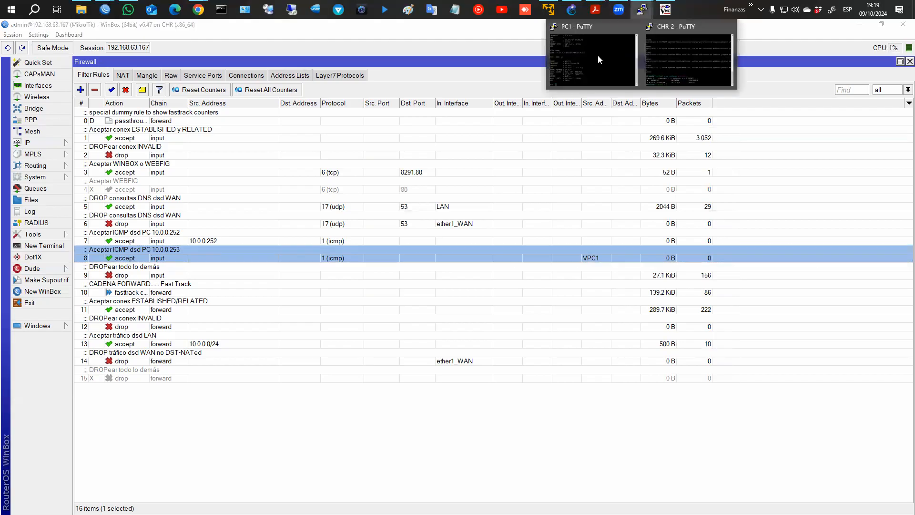
left_click(577, 69)
type("ping ")
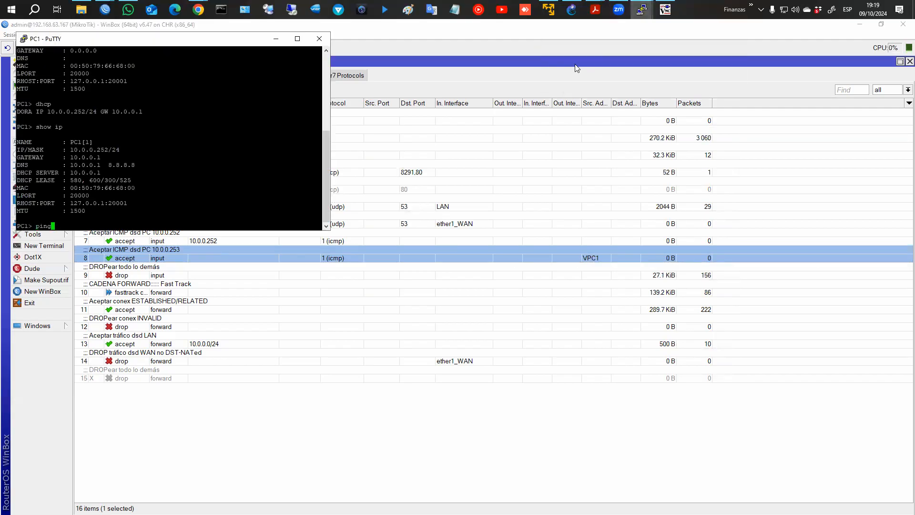
type("10.0.0.12")
key("BackSpace")
key("Return")
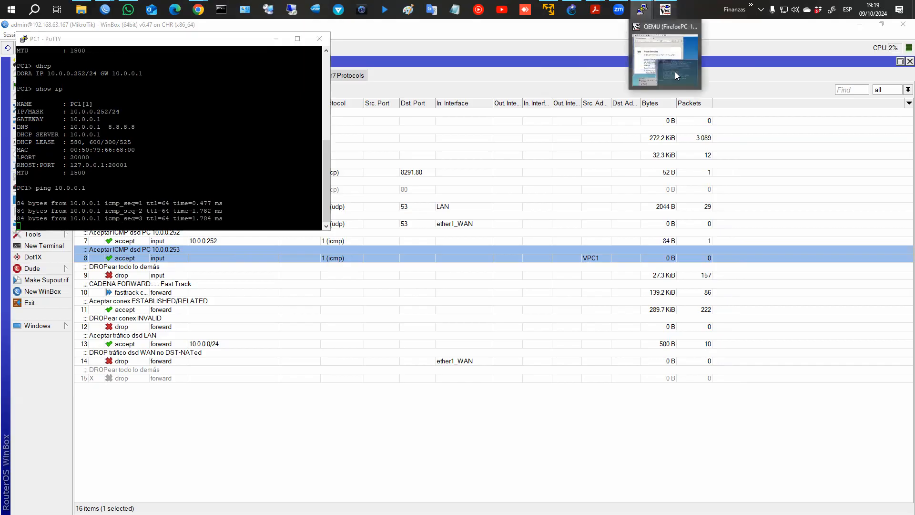
Ping 10.0.0.1 from the Firefox PC's terminal, then select rule 8 in WinBox.
left_click(665, 9)
left_click(530, 335)
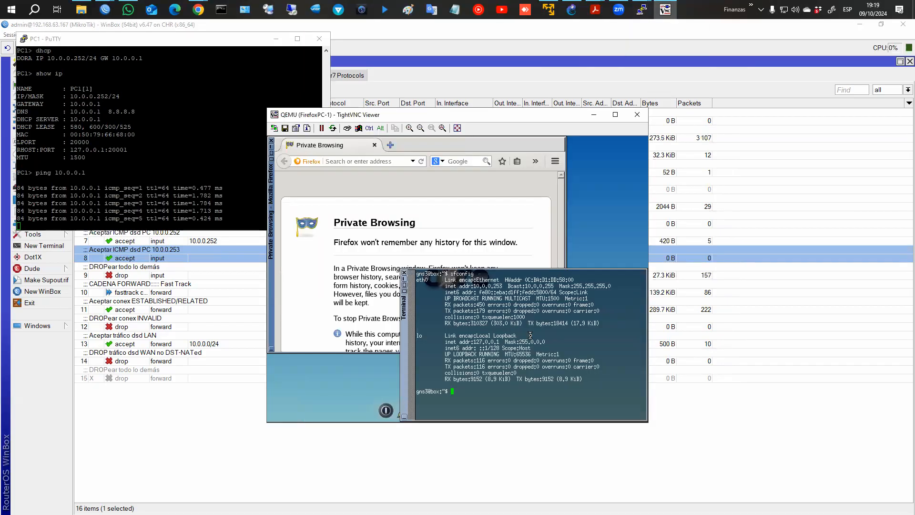
type("ping 10.0.0.1")
key("Return")
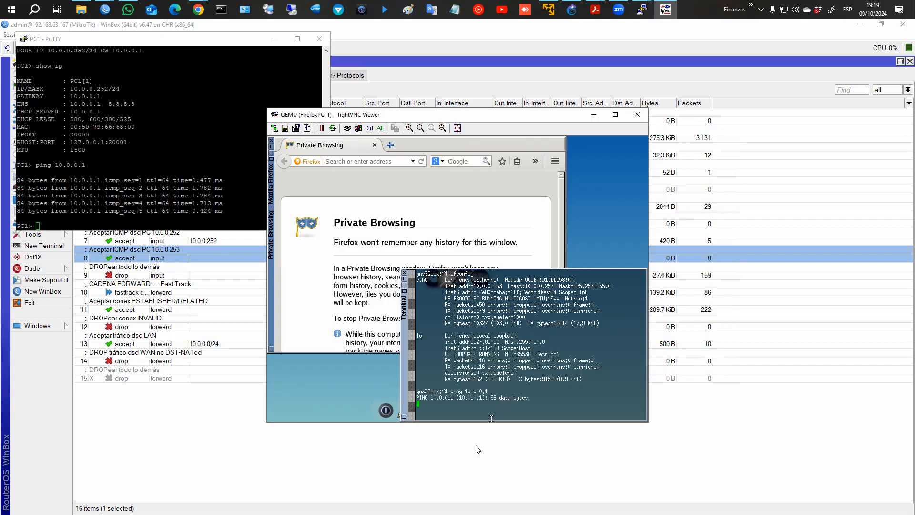
left_click(478, 450)
left_click(395, 260)
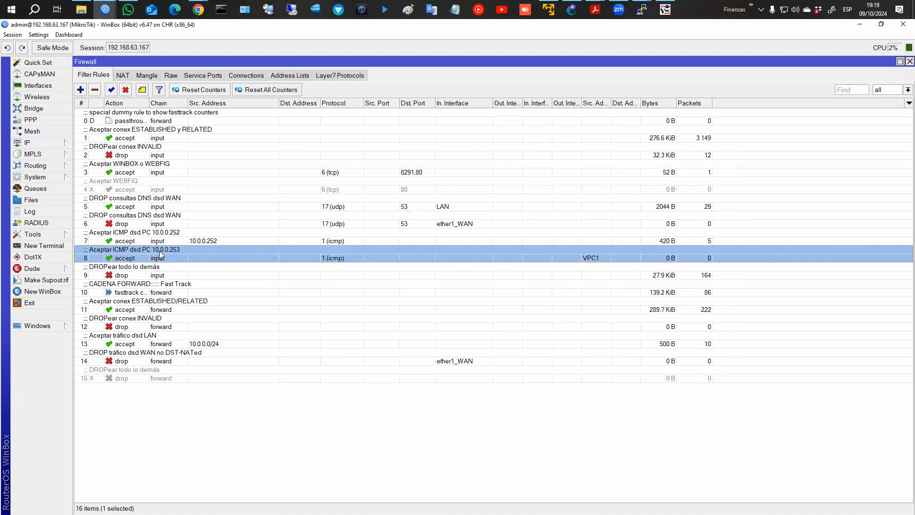
Switch rule 8's Src. Address List from VPC1 to PCs and check the Firefox PC's ping.
double_click(160, 256)
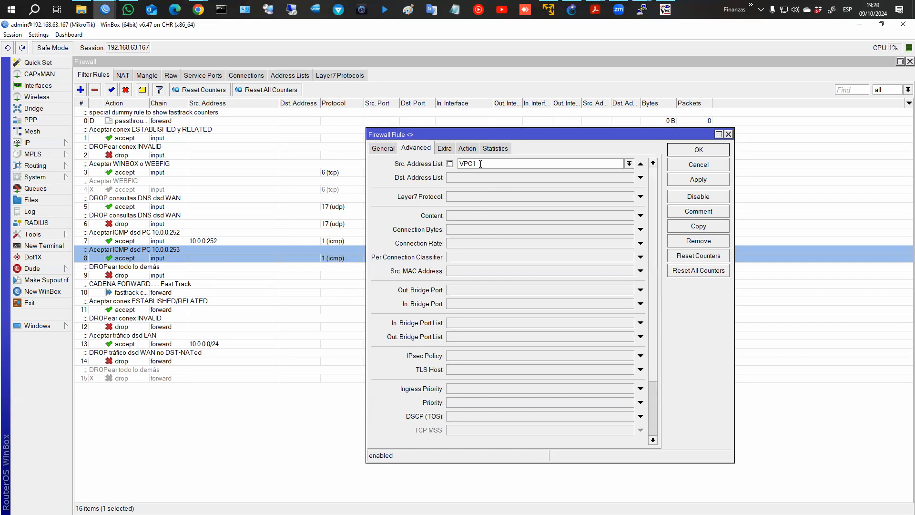
left_click(629, 163)
left_click(528, 175)
left_click(698, 150)
left_click(665, 10)
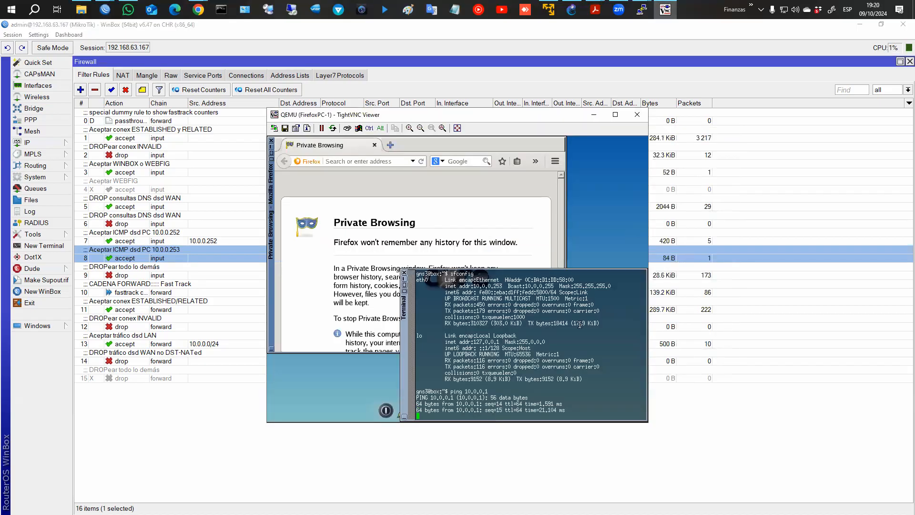
Run tool ping 10.0.0.1 on CHR-2's console, stop it with Q, and return to WinBox.
left_click_drag(431, 395, 543, 410)
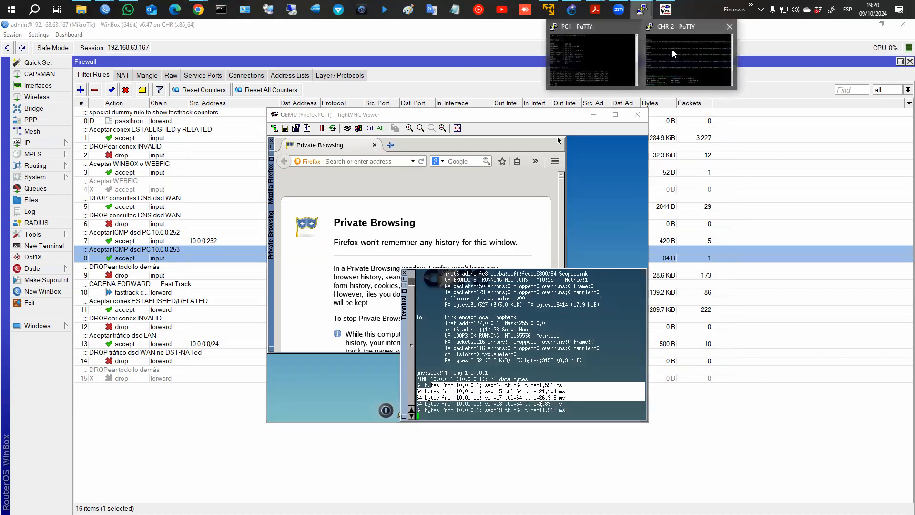
left_click(673, 49)
type("pin")
key("BackSpace")
key("BackSpace")
key("BackSpace")
type("tool pi")
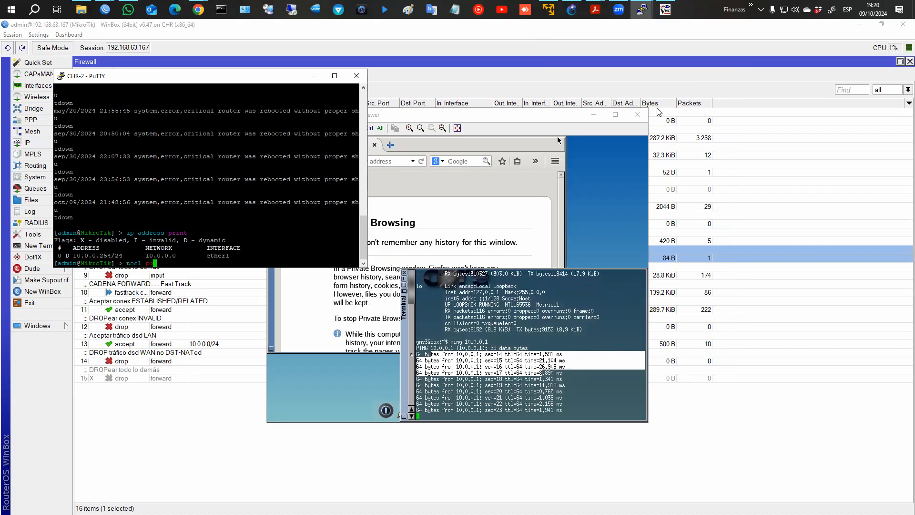
type("ng ")
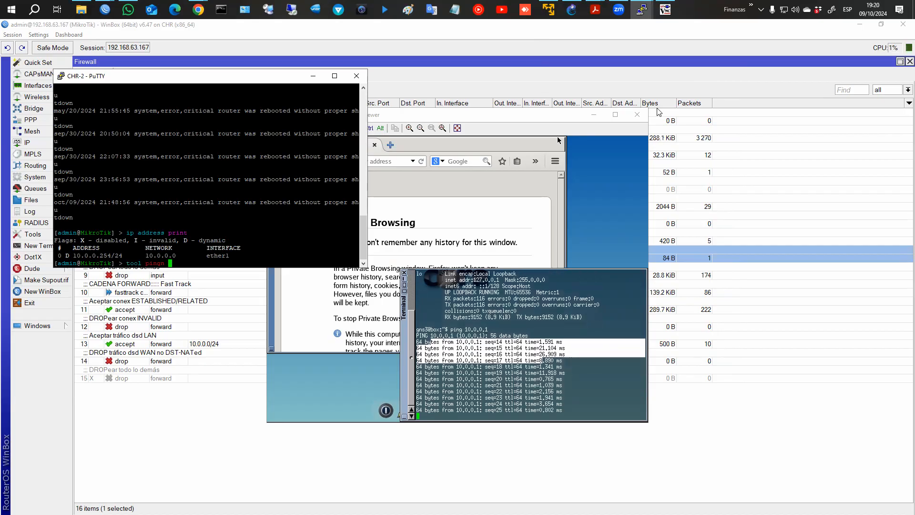
type("10.00")
key("BackSpace")
type("..")
key("BackSpace")
type("0.1")
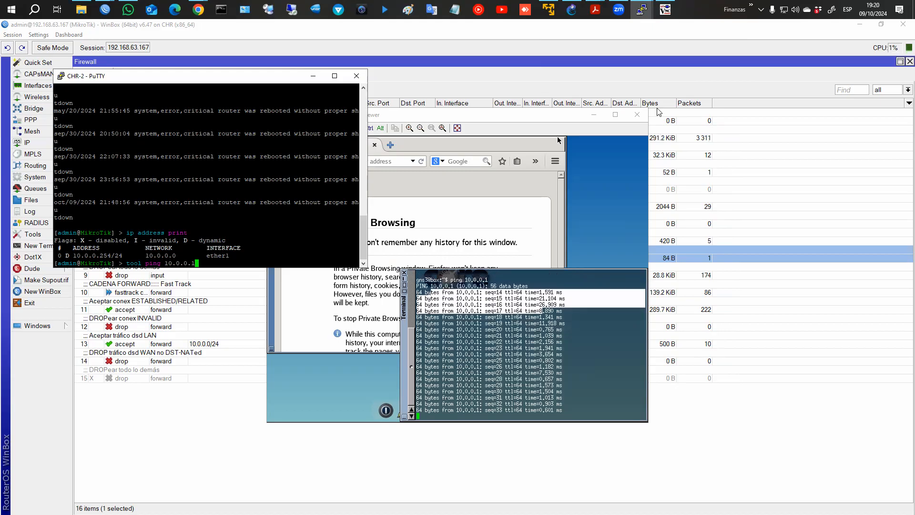
key("Return")
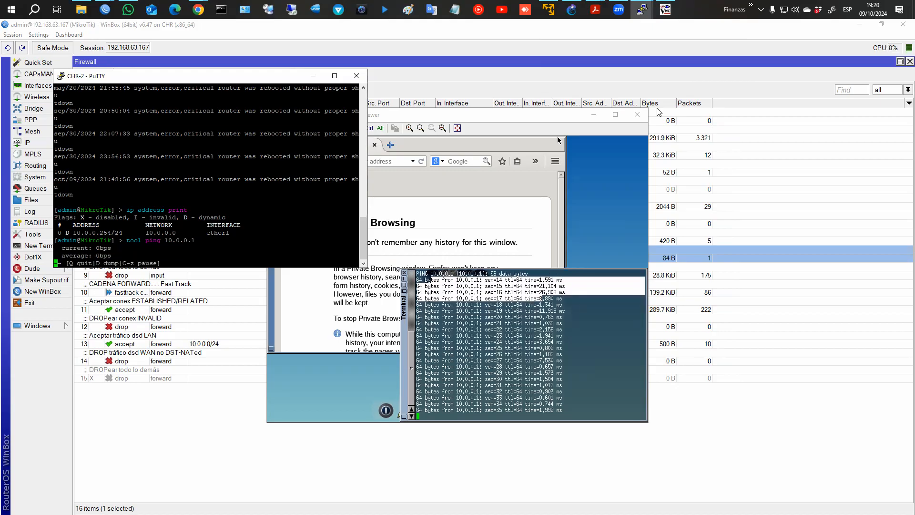
key("q")
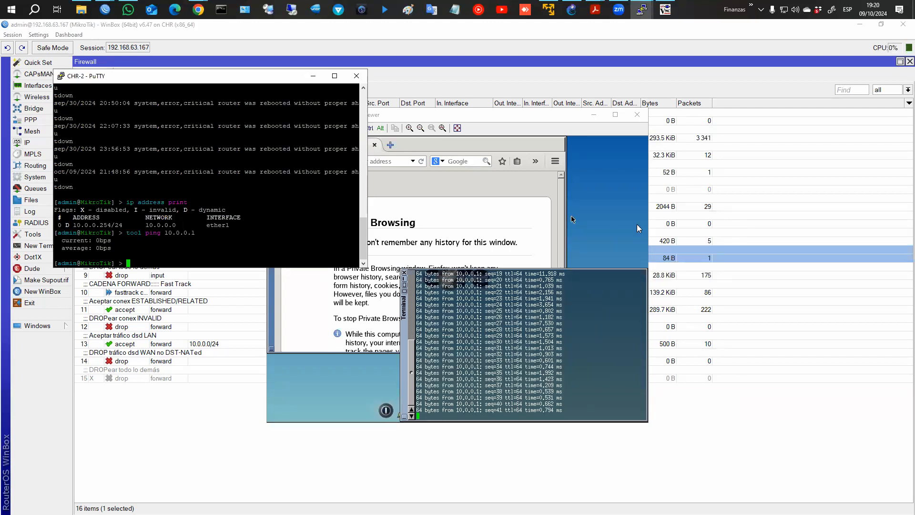
left_click(397, 83)
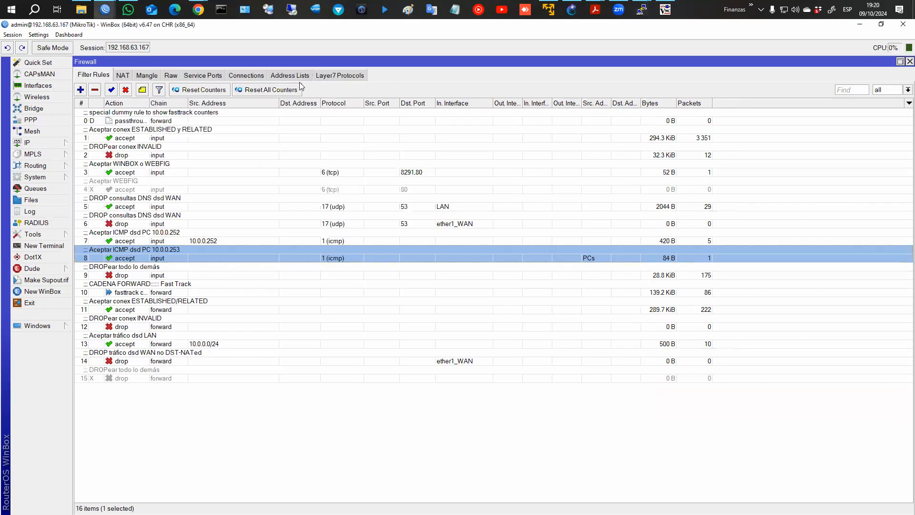
Review the PCs and Server address list entries, then return to the filter rules.
left_click(276, 78)
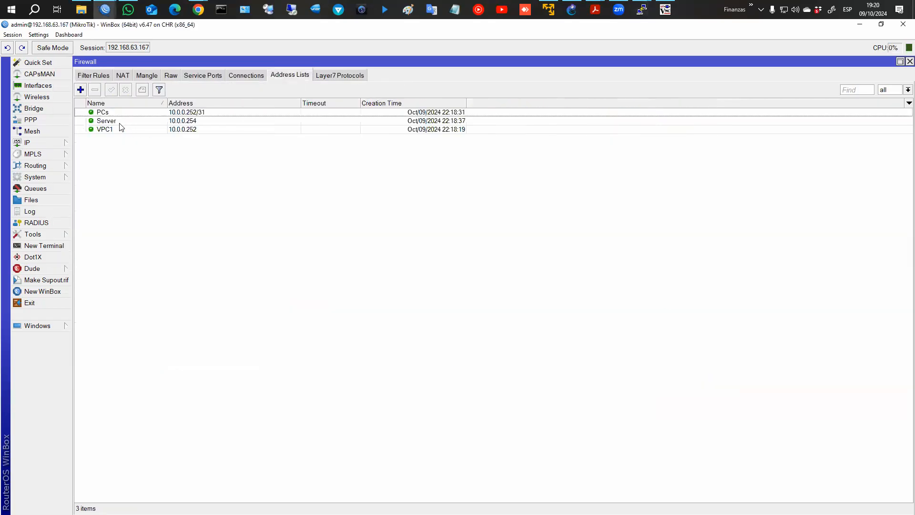
left_click(116, 114)
left_click(115, 121)
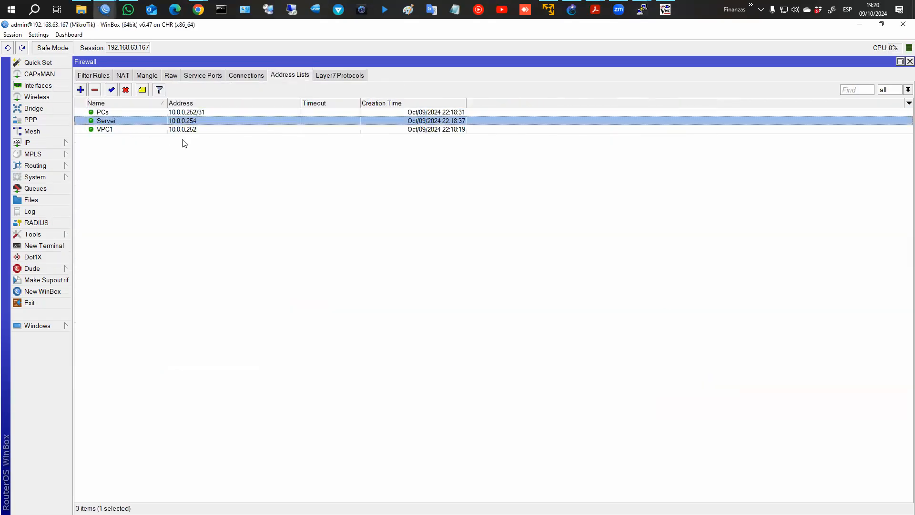
left_click(94, 77)
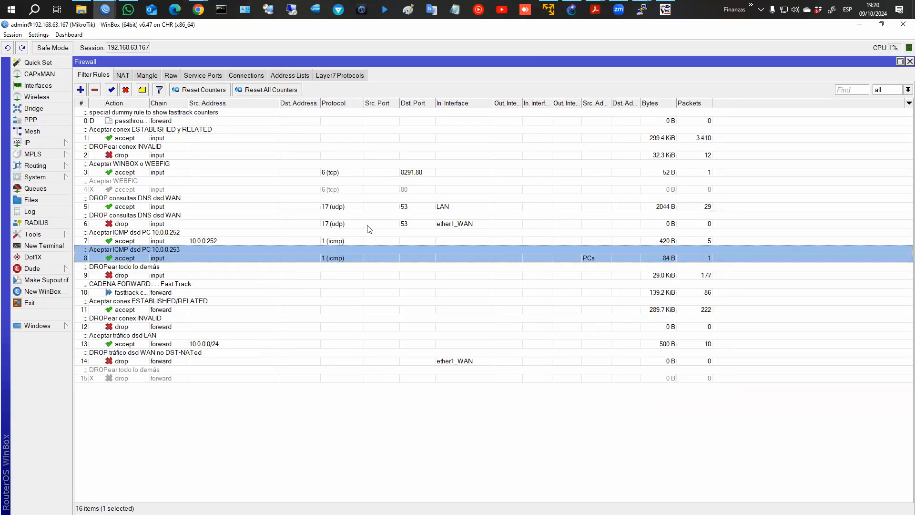
Disable the ICMP accept rule for PC 10.0.0.252 and select rule 8.
double_click(282, 240)
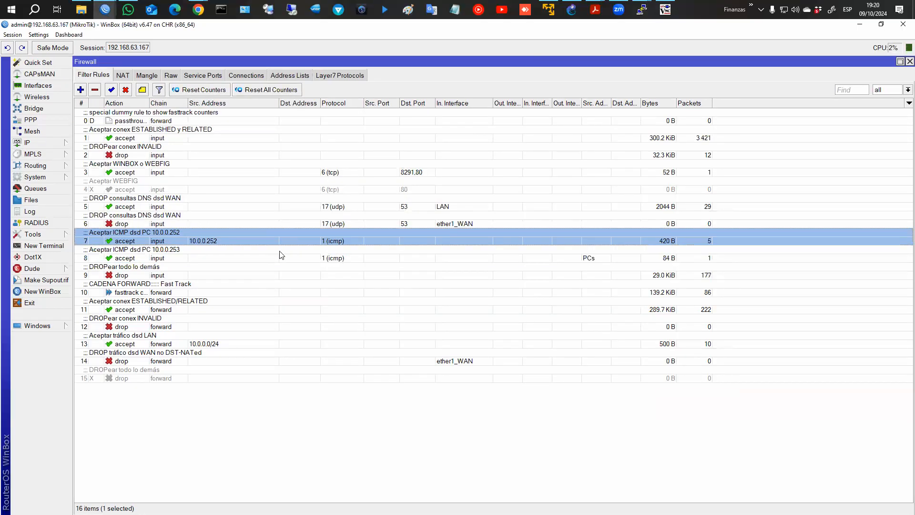
key("Escape")
left_click(125, 89)
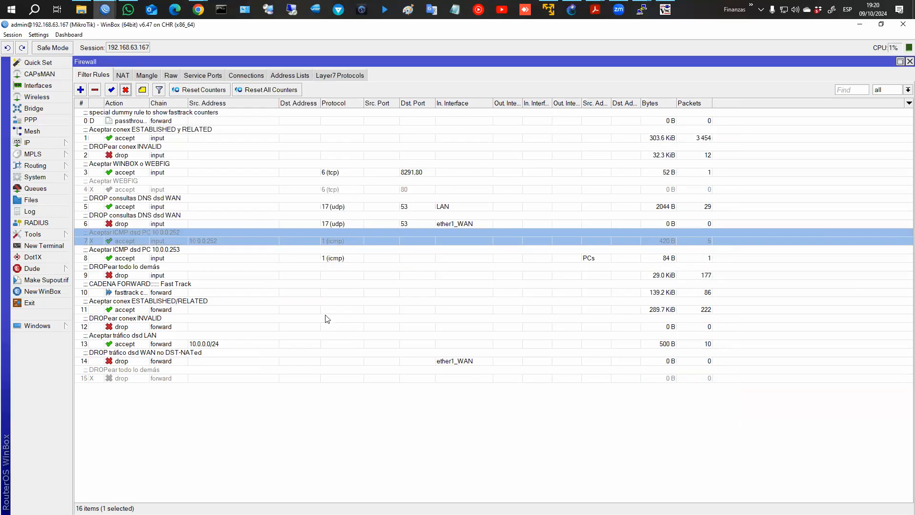
left_click(317, 259)
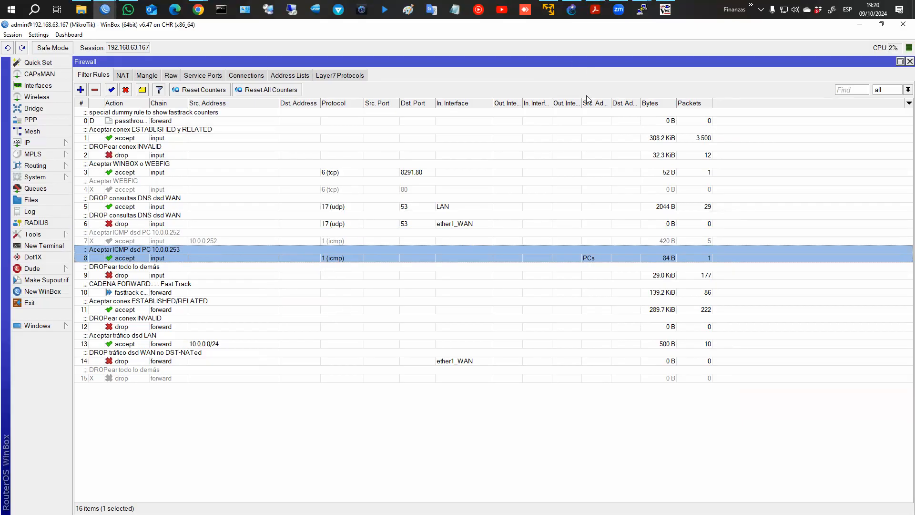
left_click_drag(586, 96, 607, 271)
Reopen rule 8, clear its source address, and confirm it matches the PCs address list.
key("Escape")
double_click(611, 259)
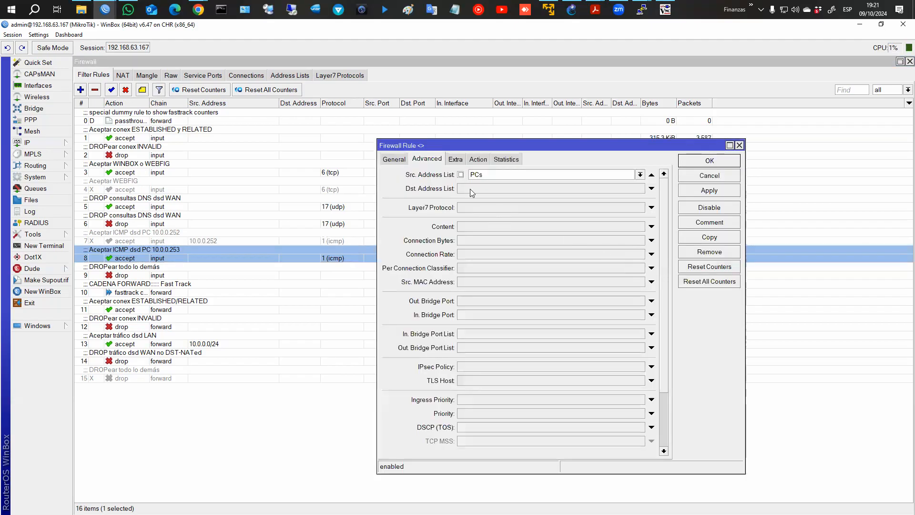
left_click(398, 160)
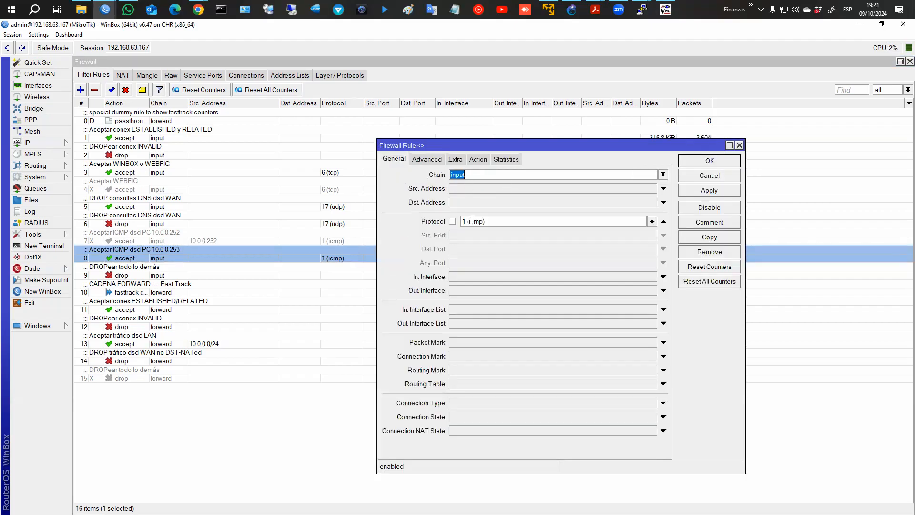
left_click(454, 193)
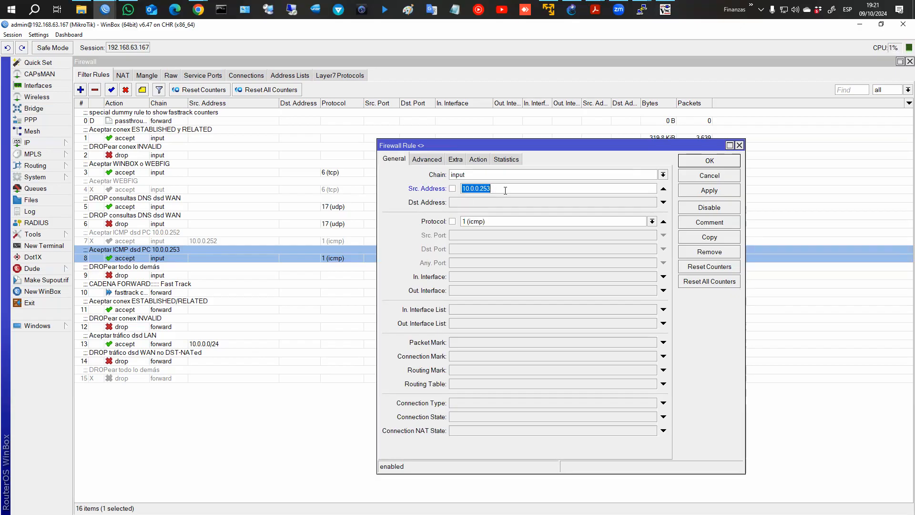
left_click(663, 189)
left_click(428, 161)
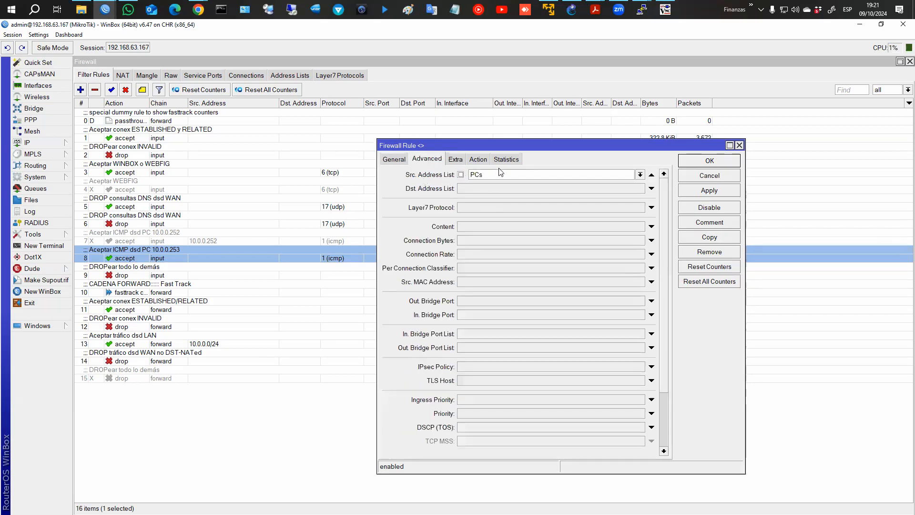
left_click(715, 176)
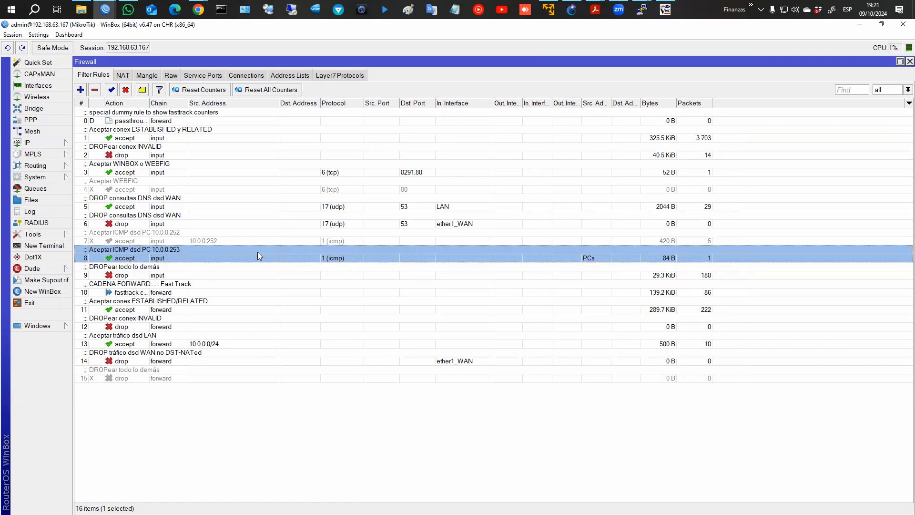
Add a Facebook address list entry for fb.com.
left_click(294, 77)
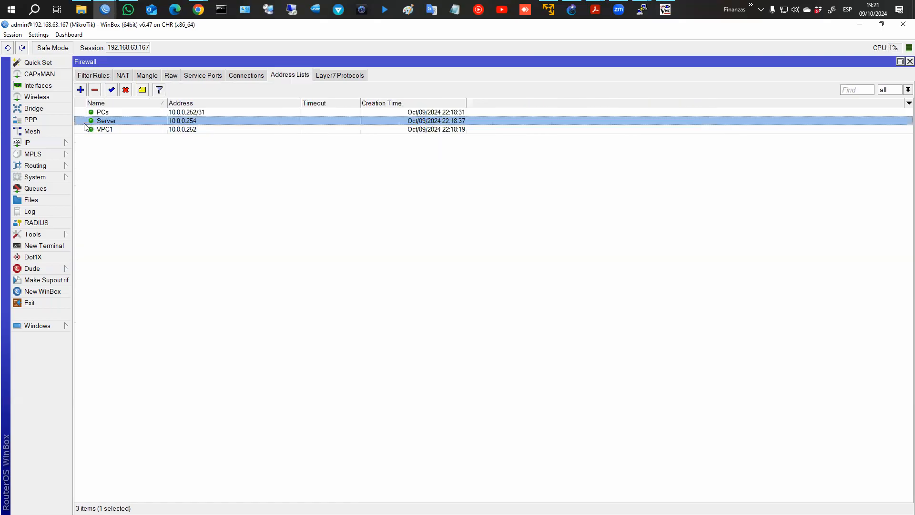
left_click(80, 90)
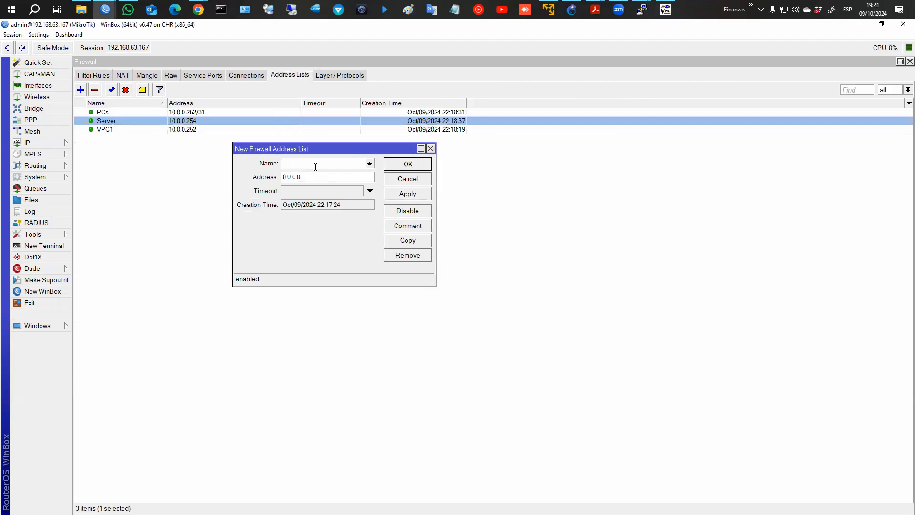
type("Facebook")
key("Tab")
type("fb.com")
left_click(417, 194)
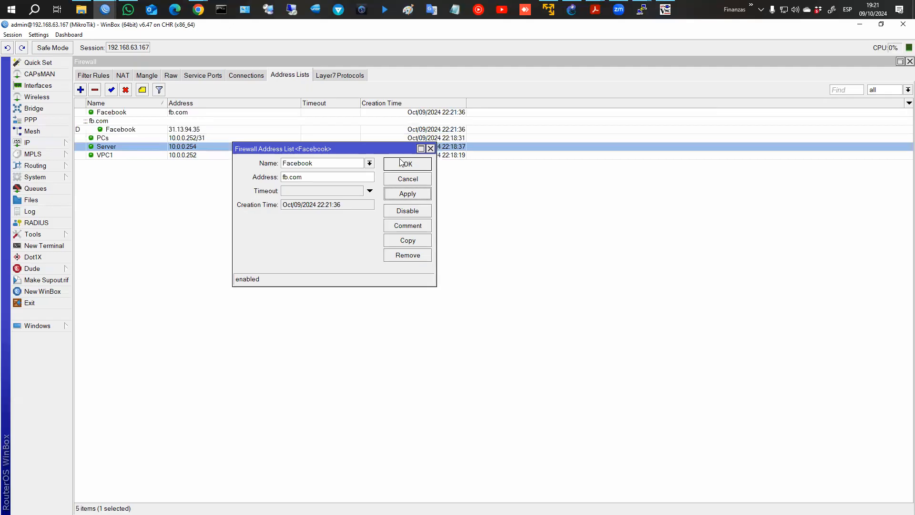
left_click(400, 165)
left_click(126, 119)
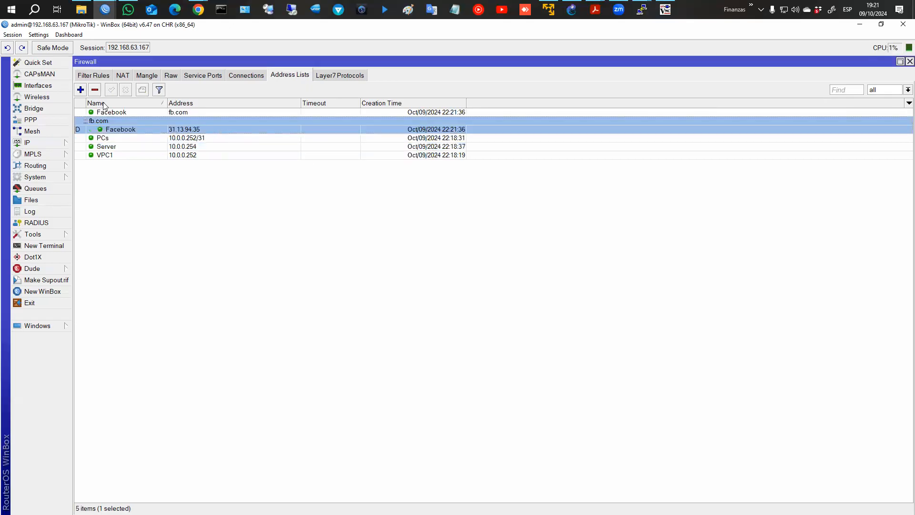
left_click(81, 90)
type("Your")
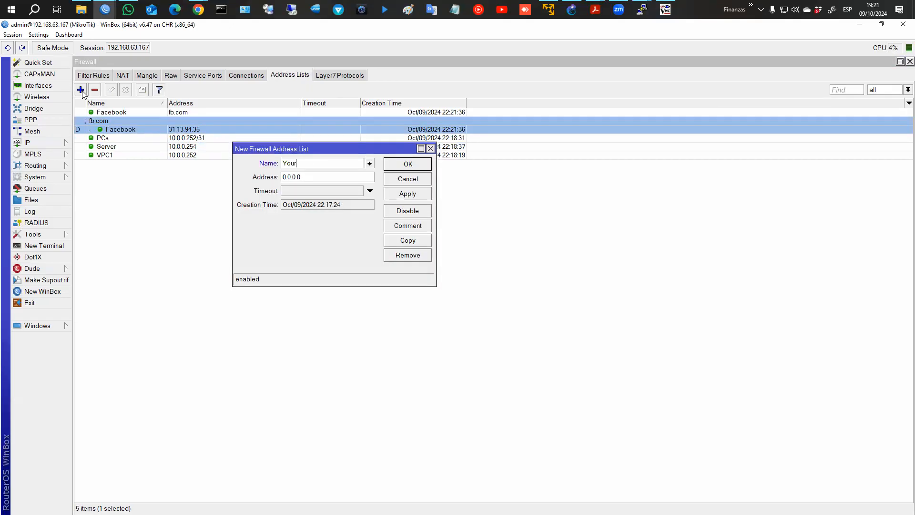
type("ube")
key("Tab")
type("www.youtue")
type("e.com")
key("Return")
Select the YouTube entry and its sixteen resolved dynamic addresses to inspect them.
left_click(210, 178)
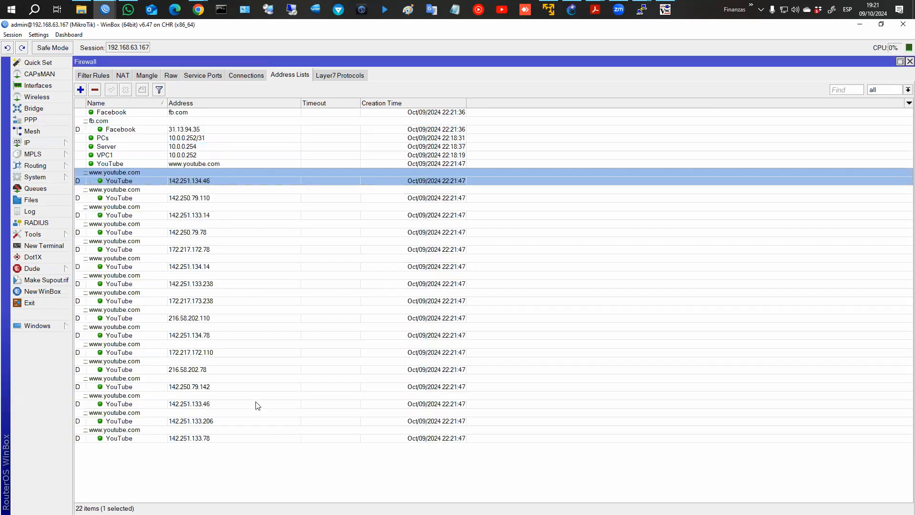
left_click(232, 435, "shift")
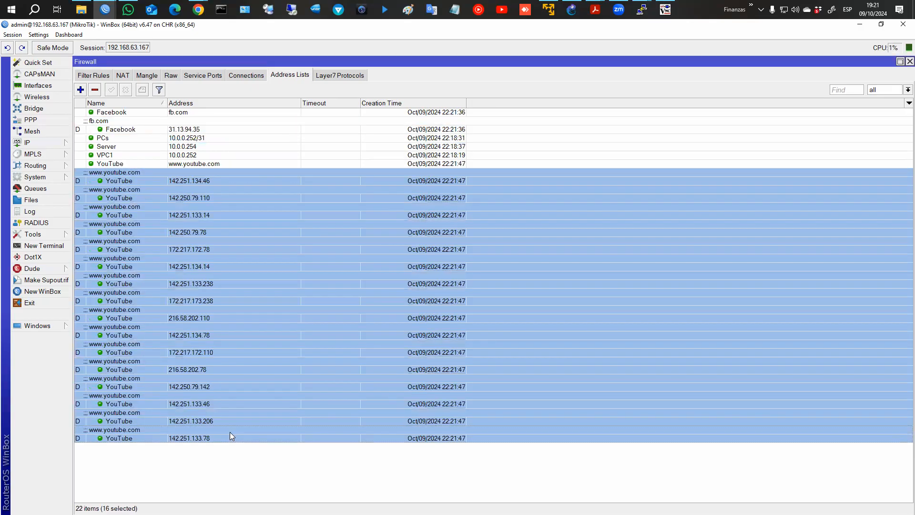
left_click(183, 168)
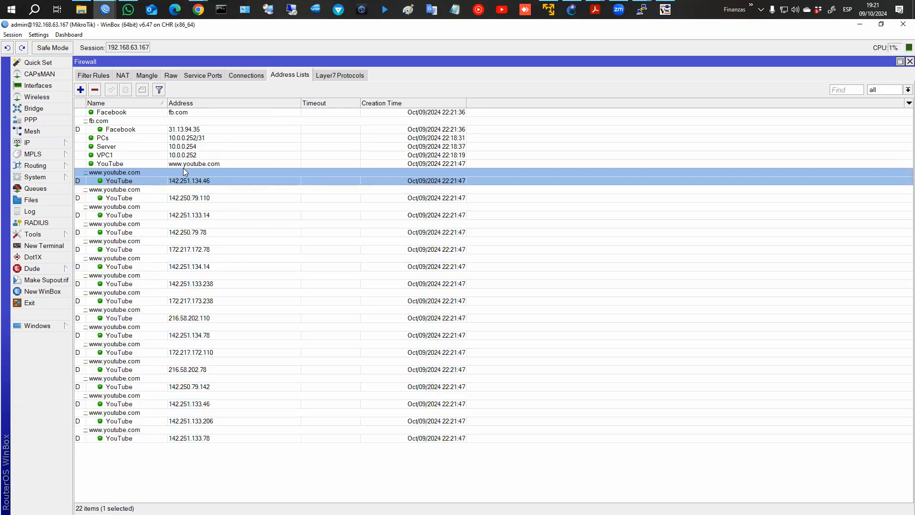
left_click(183, 164)
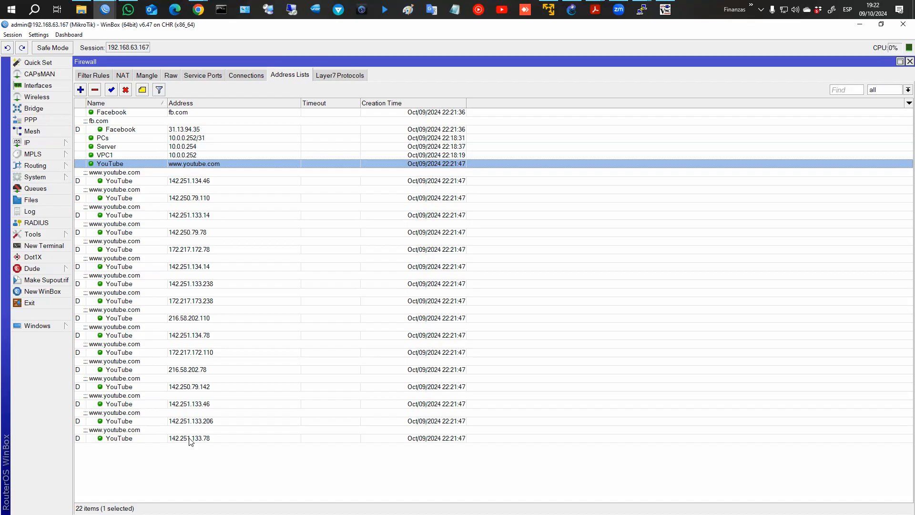
left_click(245, 441)
left_click(239, 180, "shift")
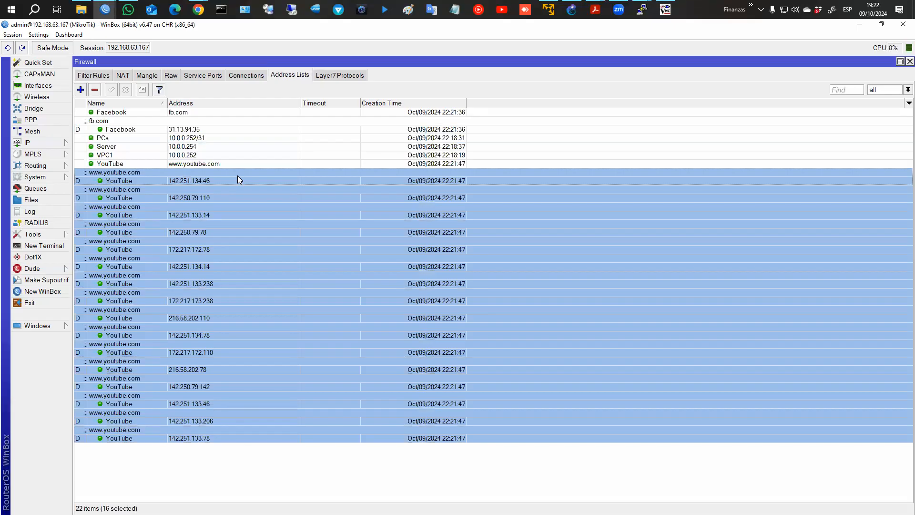
left_click(234, 164)
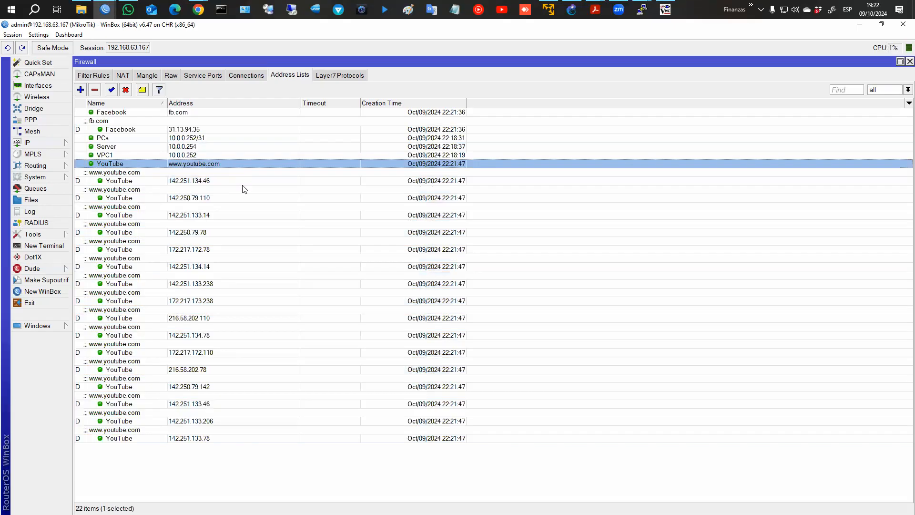
Start a new forward-chain filter rule matching protocol icmp.
left_click(96, 76)
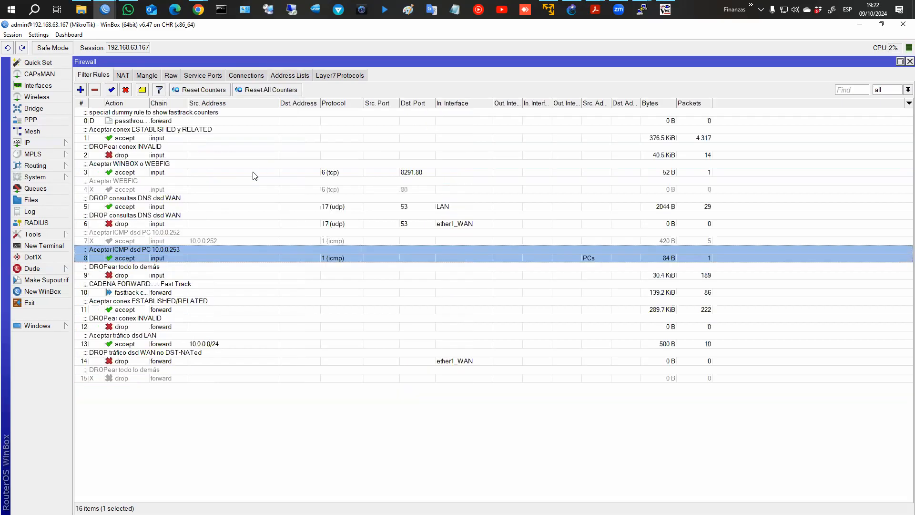
left_click(172, 241)
left_click(80, 89)
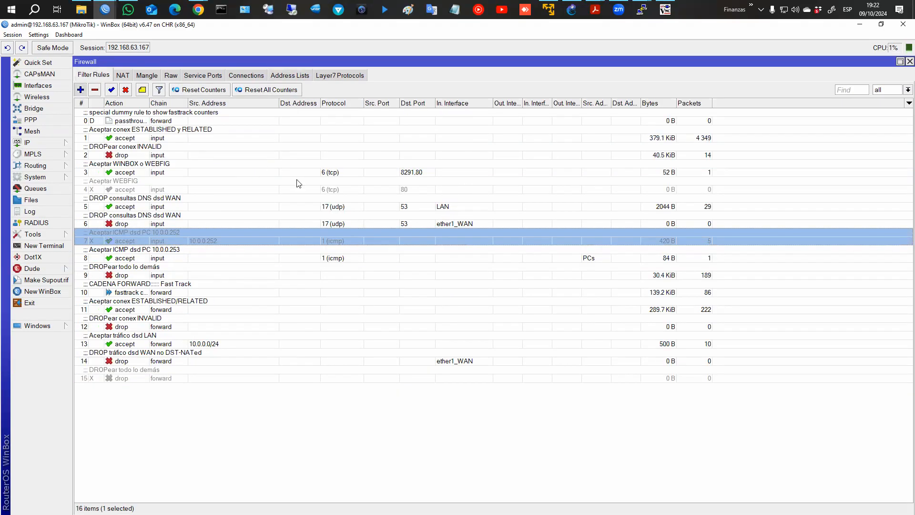
left_click(393, 159)
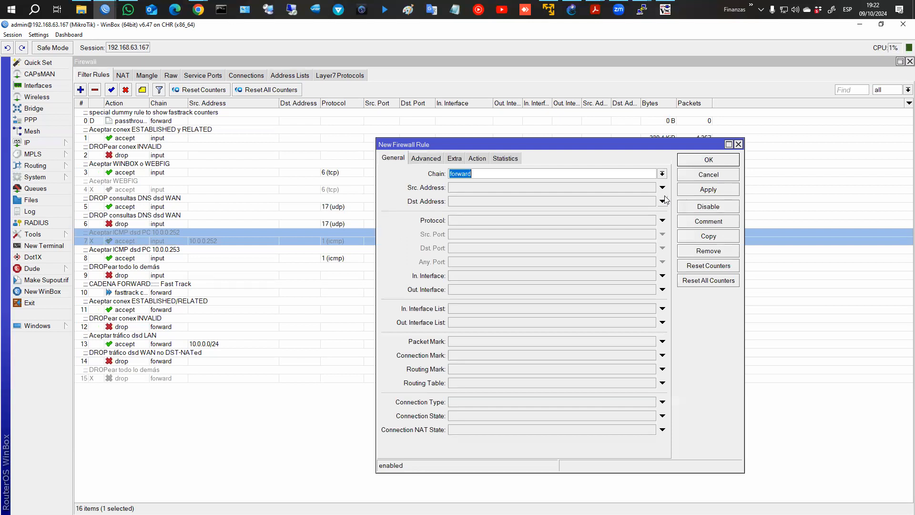
left_click(506, 223)
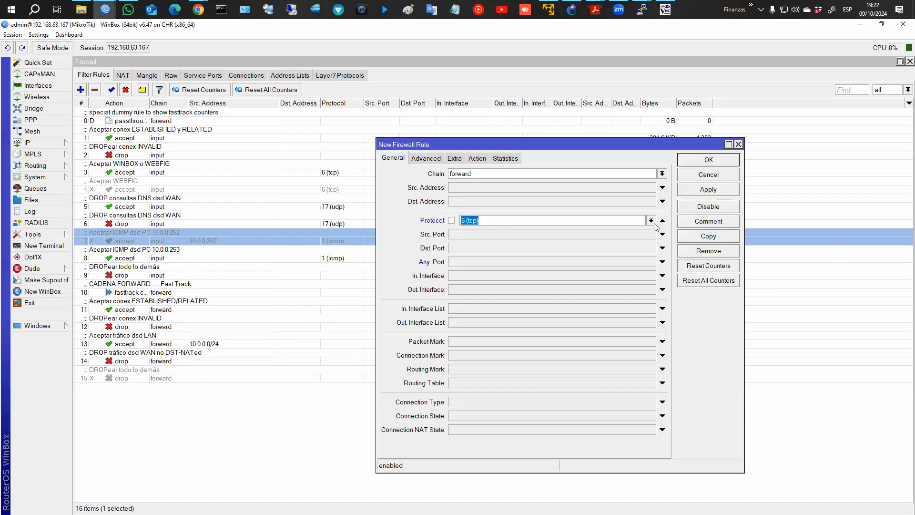
left_click(651, 220)
left_click(607, 230)
Match source address list VPC1 and destination address list Facebook.
left_click(426, 159)
left_click(651, 173)
left_click(640, 173)
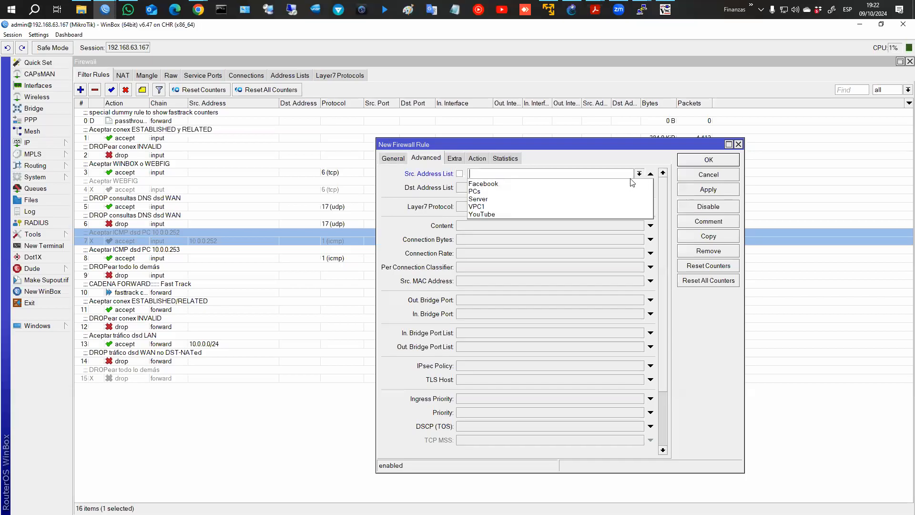
left_click(618, 206)
left_click(615, 188)
left_click(642, 189)
left_click(610, 196)
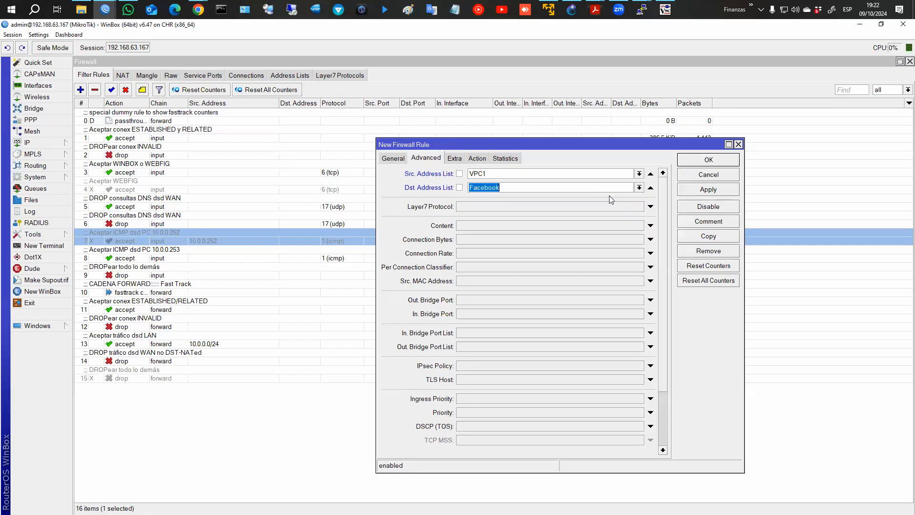
Keep the action as accept, review the settings and apply the rule.
left_click(478, 157)
left_click(498, 173)
left_click(496, 179)
left_click(389, 159)
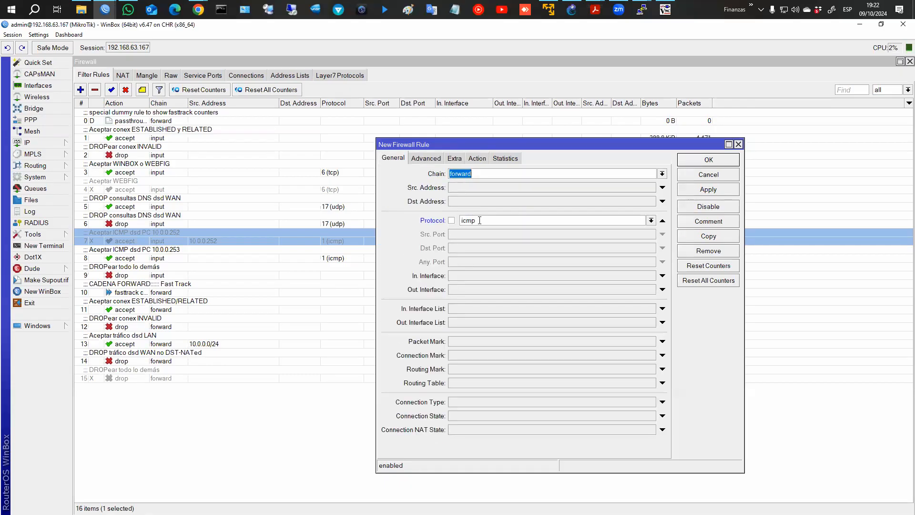
left_click(426, 161)
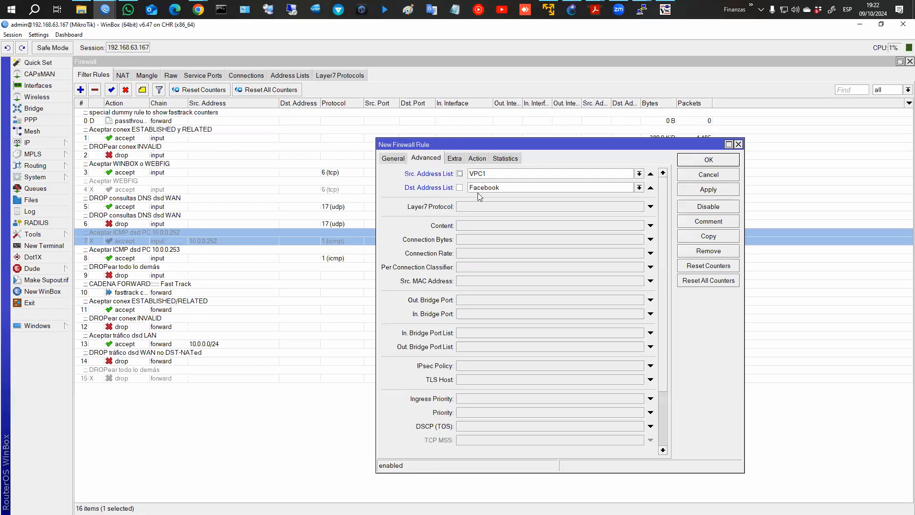
left_click(697, 190)
left_click(697, 164)
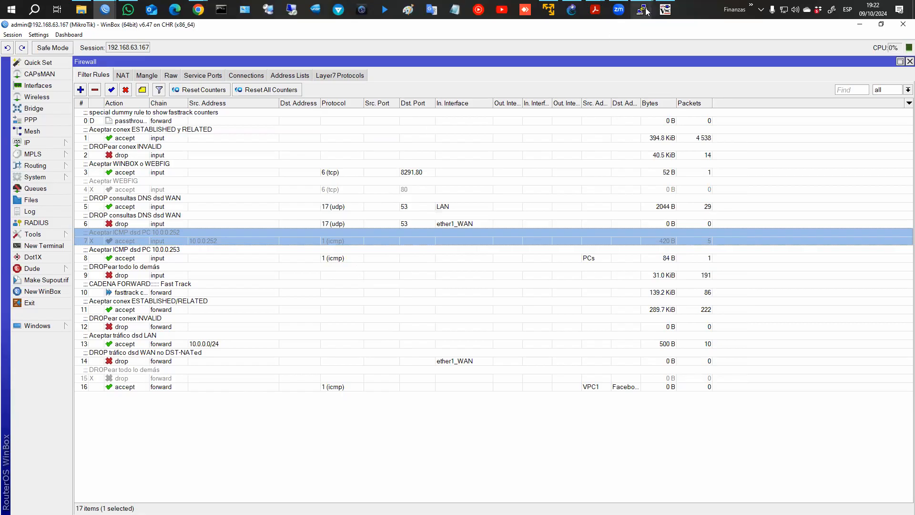
Type 'ping fb.com' at PC1's prompt, recheck rule 16 in WinBox, then return to PC1.
left_click(595, 55)
type("ping fb.com")
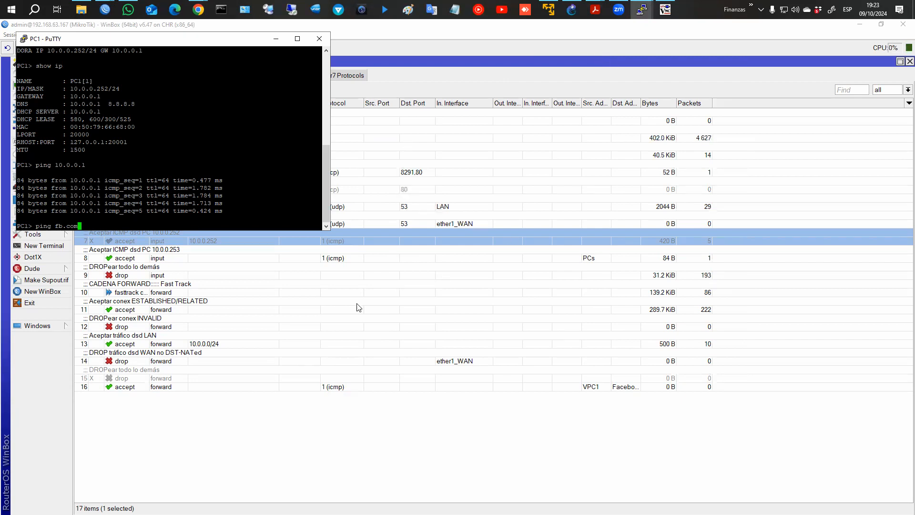
double_click(243, 388)
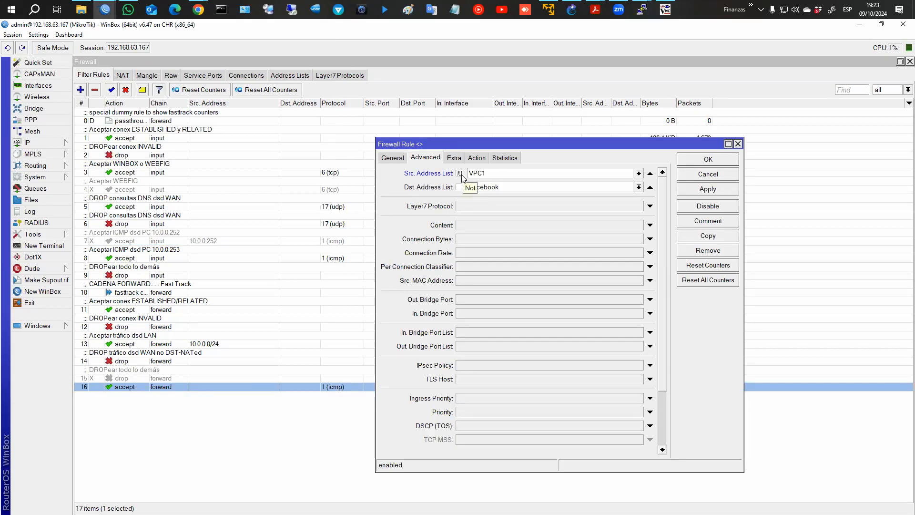
left_click(699, 164)
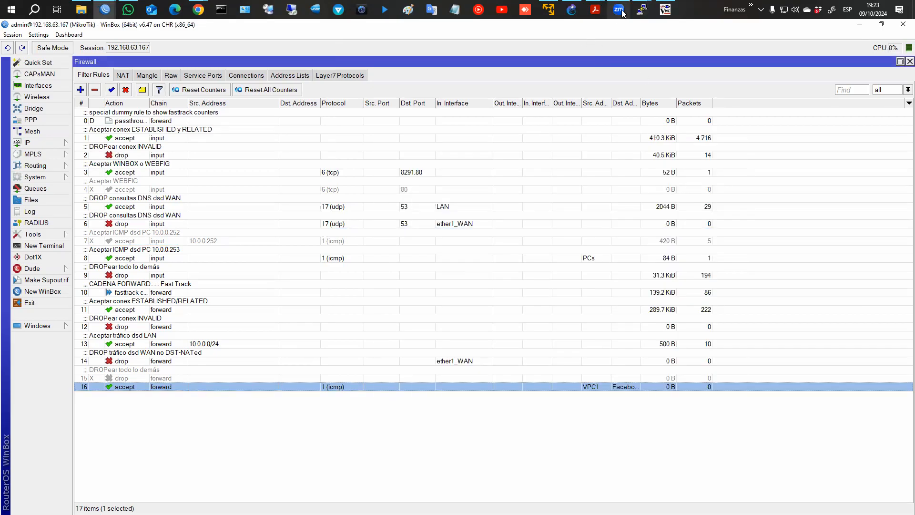
mouse_move(641, 10)
left_click(598, 43)
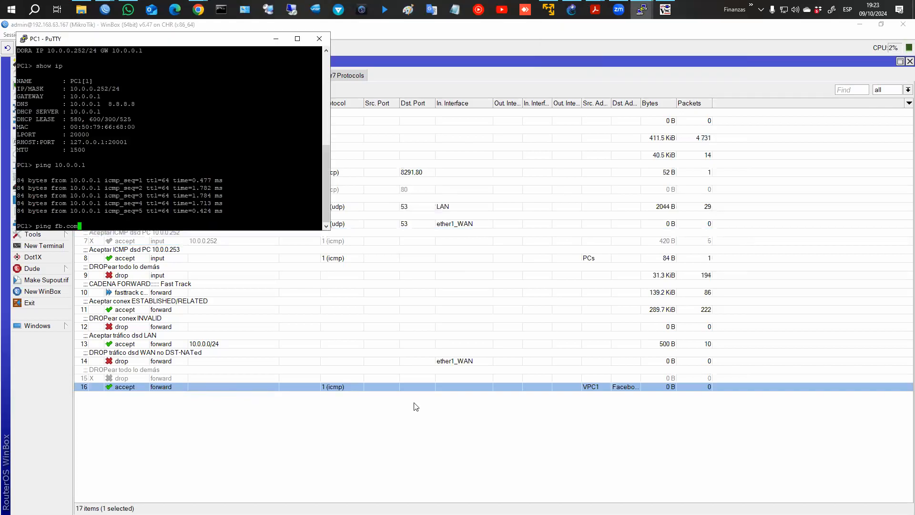
Run ping fb.com from PC1 twice, getting replies from 31.13.94.35.
key("Return")
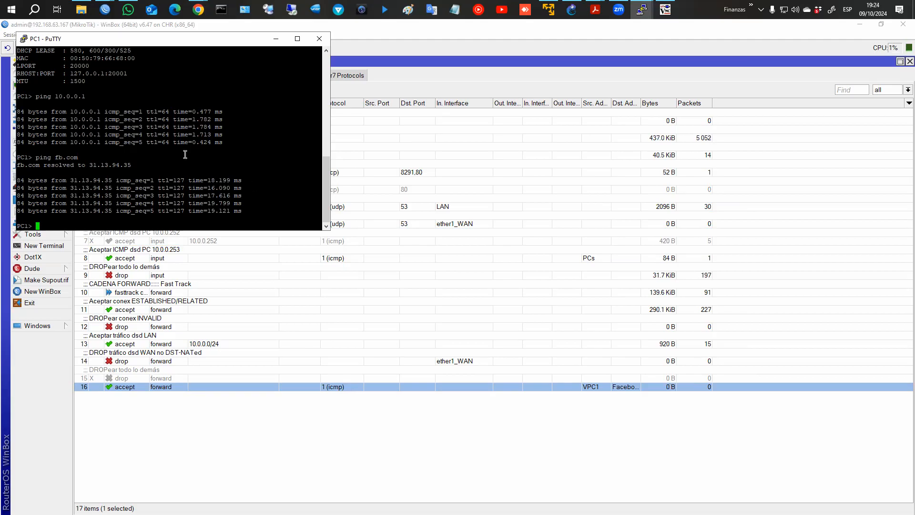
key("Up")
key("Return")
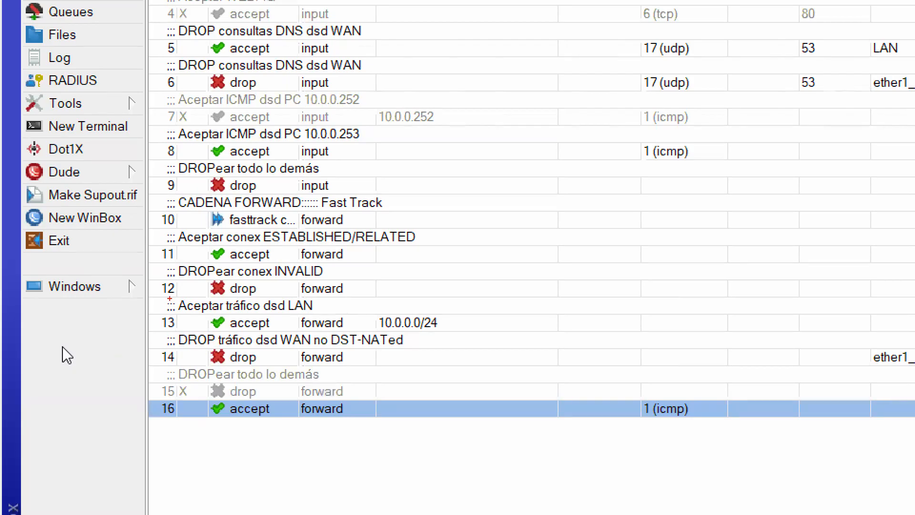
Drag the VPC1-to-Facebook ICMP rule up to position 13, above 'Aceptar tráfico dsd LAN'.
mouse_move(174, 299)
left_mouse_down()
mouse_move(377, 297)
mouse_move(416, 311)
mouse_move(404, 335)
mouse_move(170, 333)
left_mouse_up()
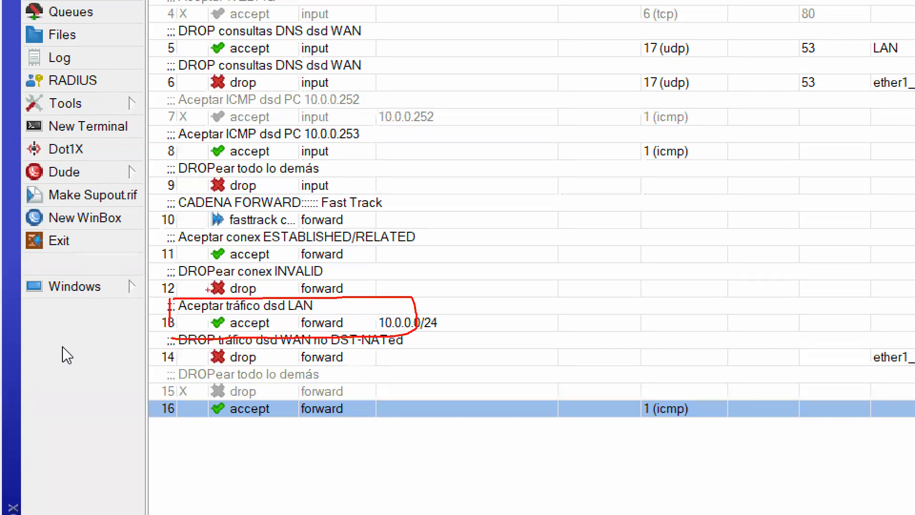
left_click_drag(297, 261, 269, 262)
left_click_drag(425, 234, 427, 281)
mouse_move(438, 236)
left_mouse_down()
mouse_move(423, 239)
mouse_move(418, 267)
mouse_move(426, 270)
left_mouse_up()
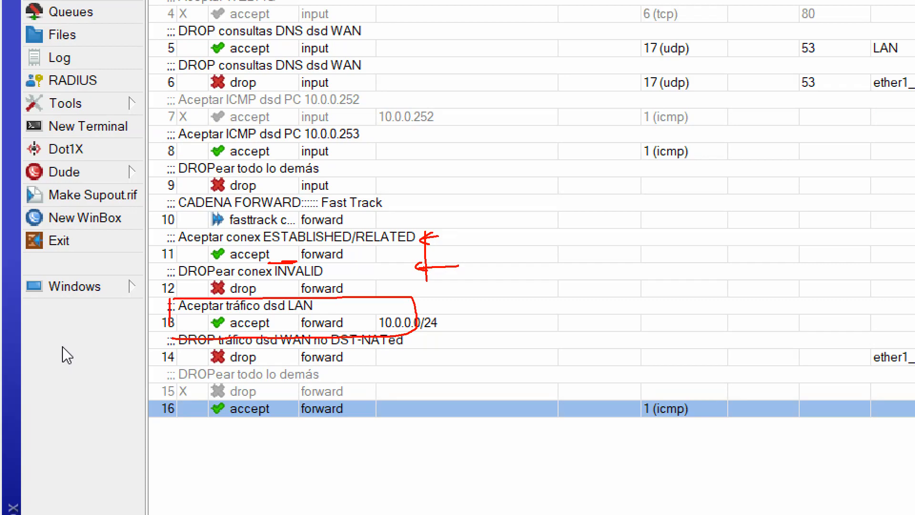
key("Escape")
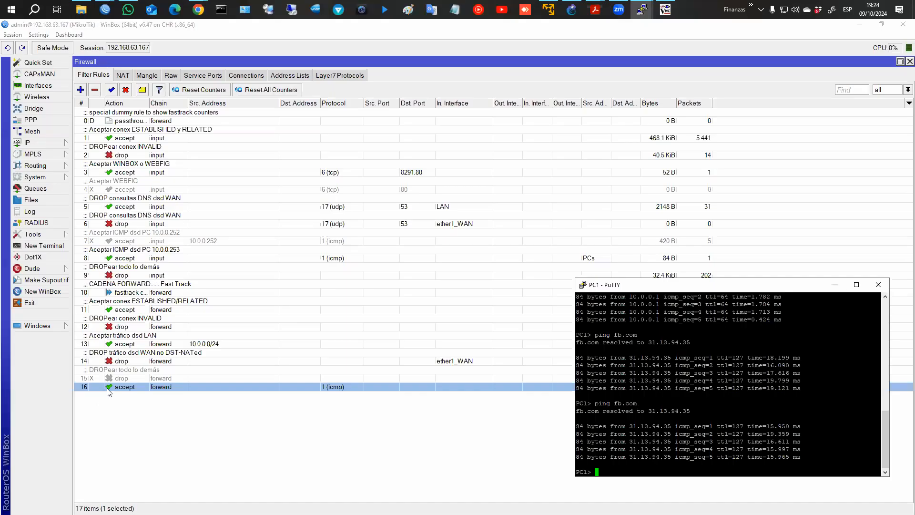
left_click_drag(198, 410, 237, 324)
left_click_drag(127, 343, 138, 348)
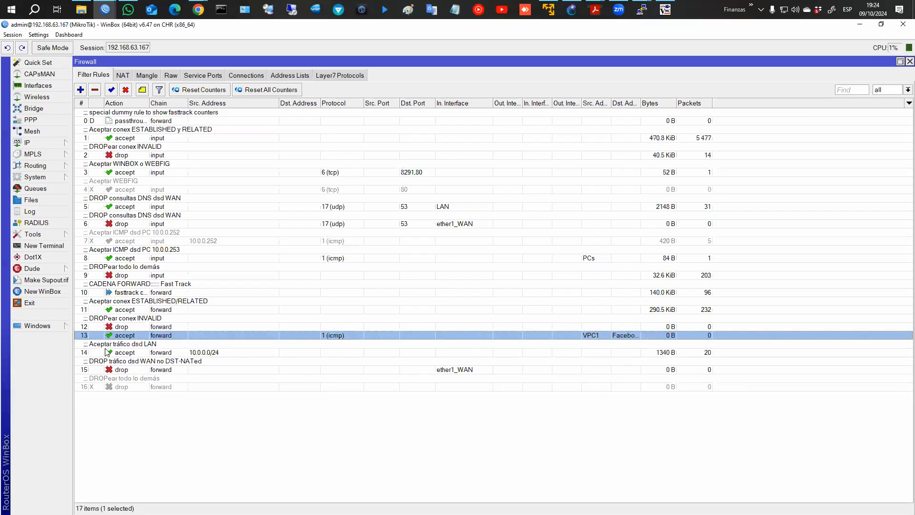
Rerun ping fb.com from PC1 and confirm rule 13 counts 420 B over 5 packets.
left_click(140, 349)
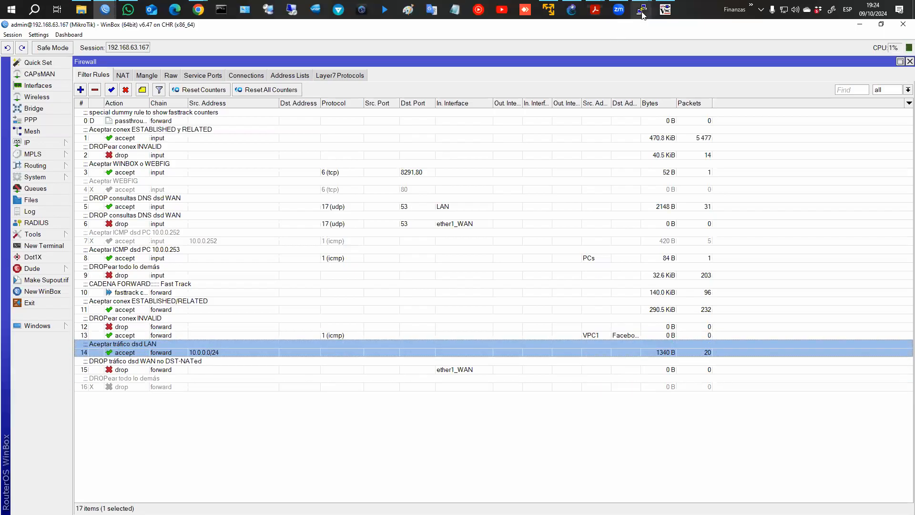
mouse_move(642, 9)
left_click(591, 45)
key("Up")
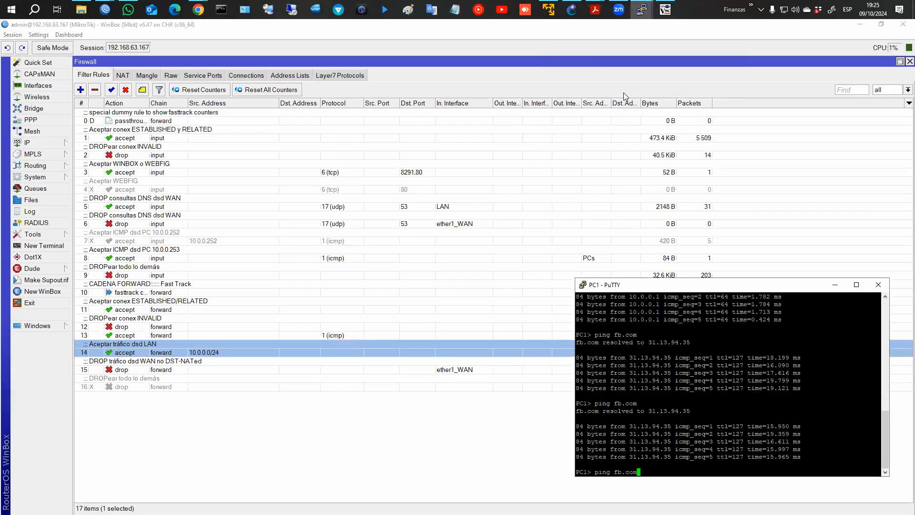
key("Return")
left_click_drag(651, 285, 331, 222)
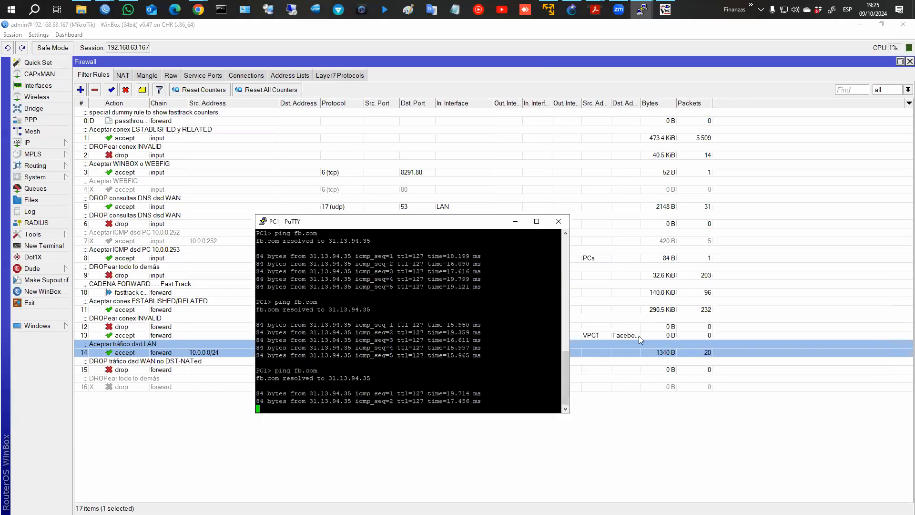
left_click(663, 336)
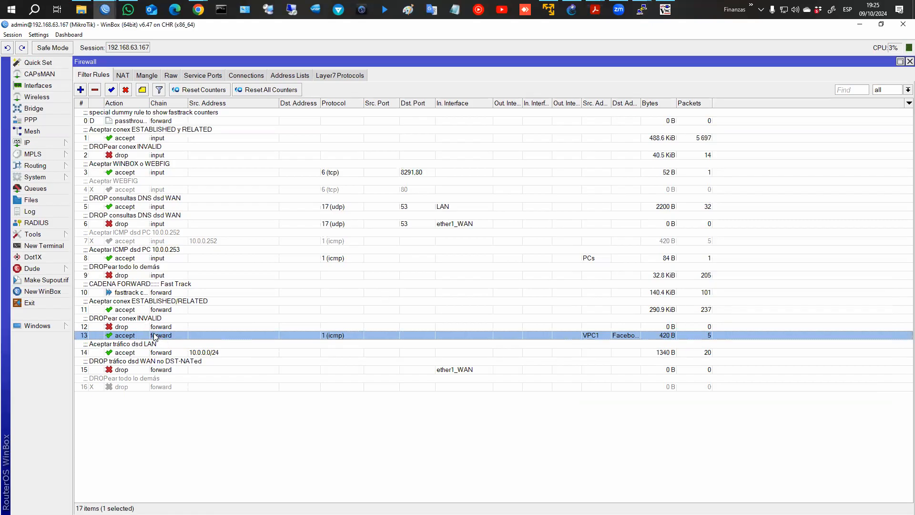
Comment rule 13 'Aceptar ICMP dsd VPC1 hasta FB.com', then show the address lists.
left_click(142, 91)
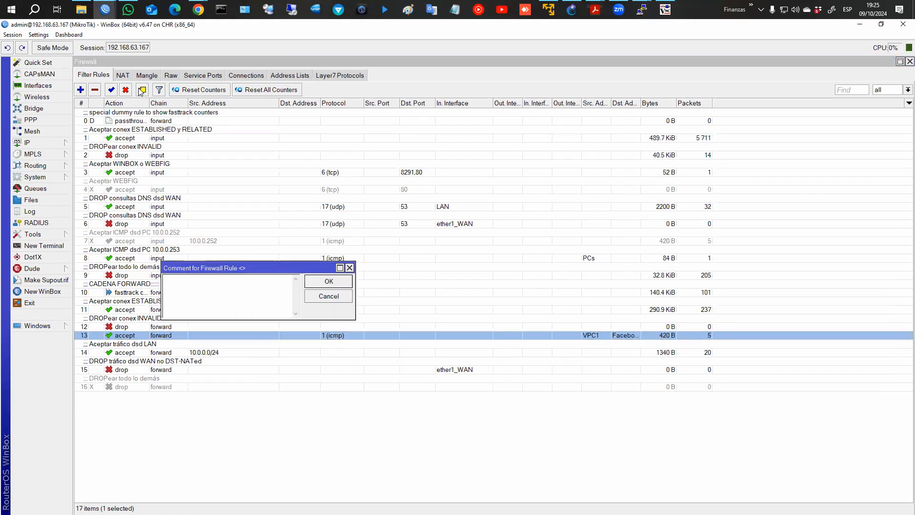
type("Aceptar ICMP dsd VPC1 hasta FB.com")
key("Return")
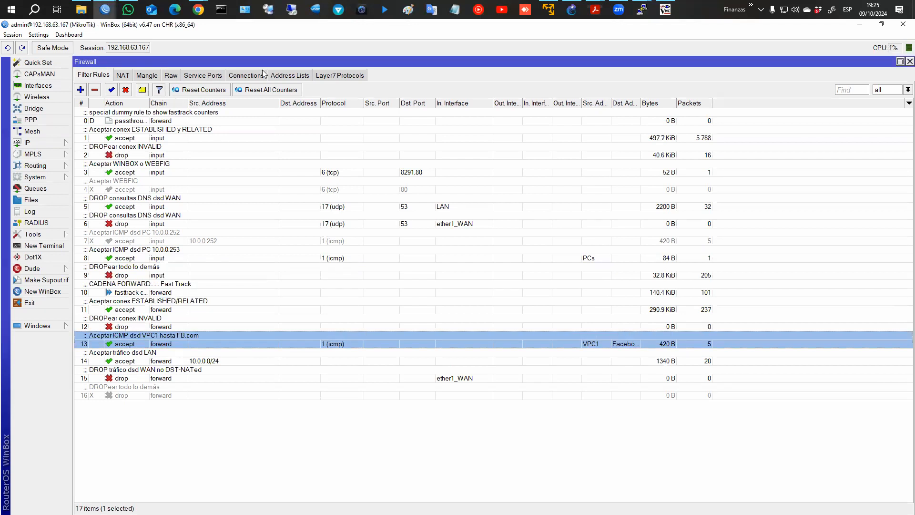
left_click(289, 75)
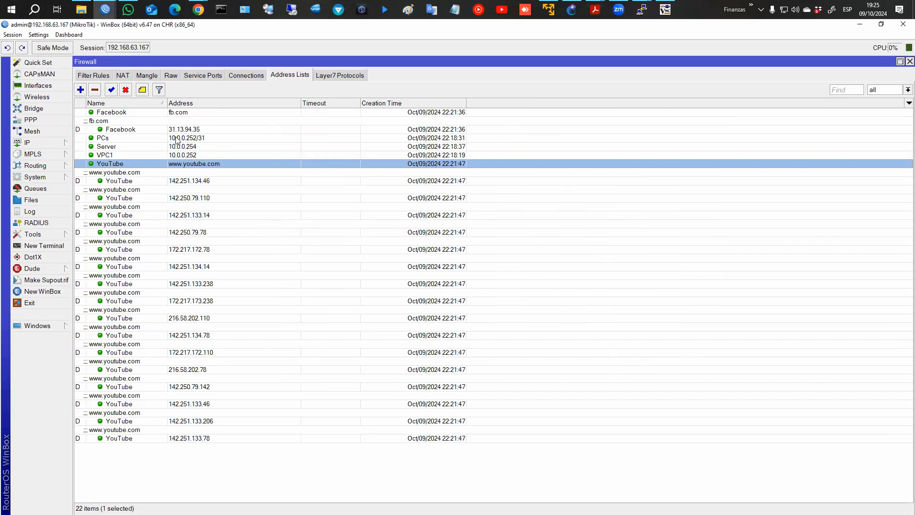
Create a new address list entry with a 00:01:00 timeout enabled.
left_click(196, 231)
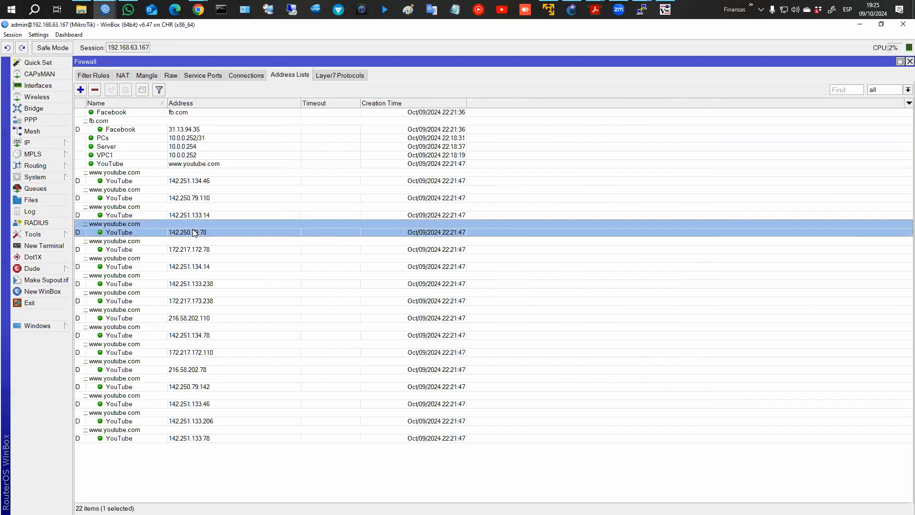
left_click(184, 165)
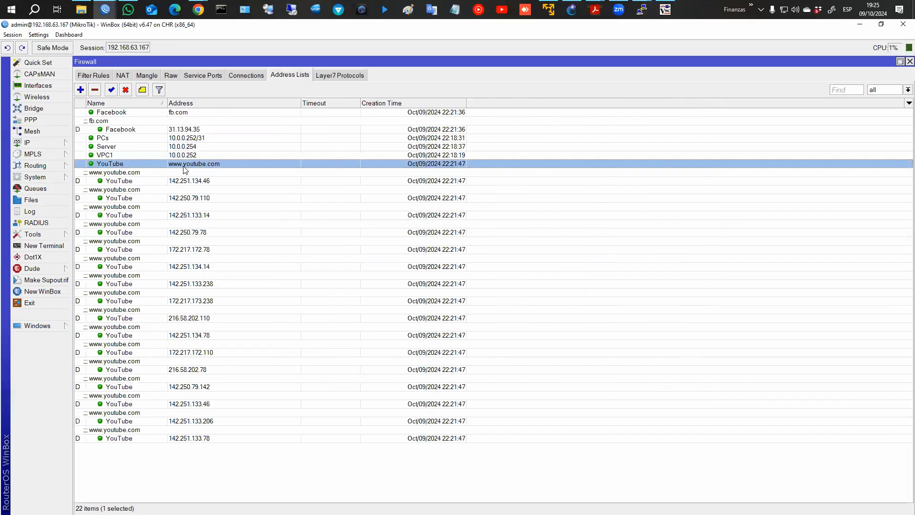
left_click(80, 89)
left_click(370, 191)
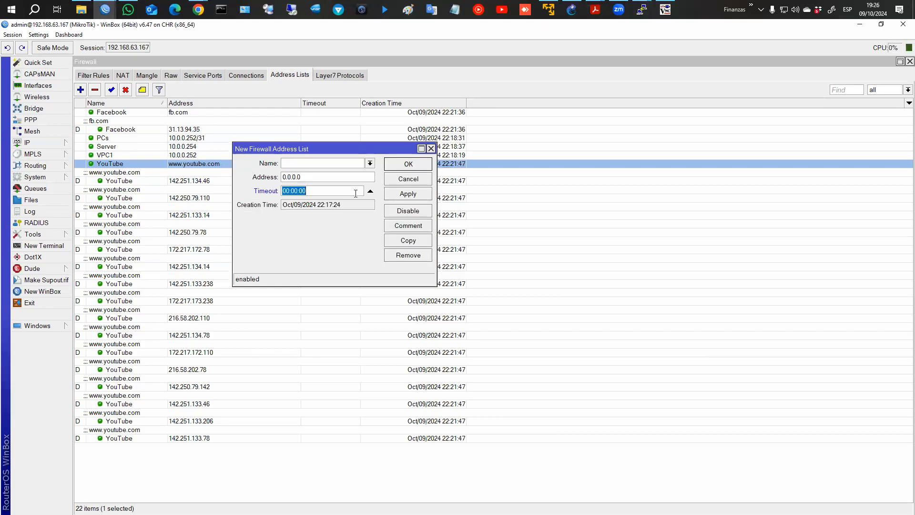
left_click(355, 194)
key("Left")
key("Left")
Name the entry 'Servidor 2' with address 10.0.0.75 and apply it.
left_click(336, 165)
type("Servidor 1")
key("BackSpace")
type("2")
key("Tab")
type("9")
key("BackSpace")
type("10.0.0.75")
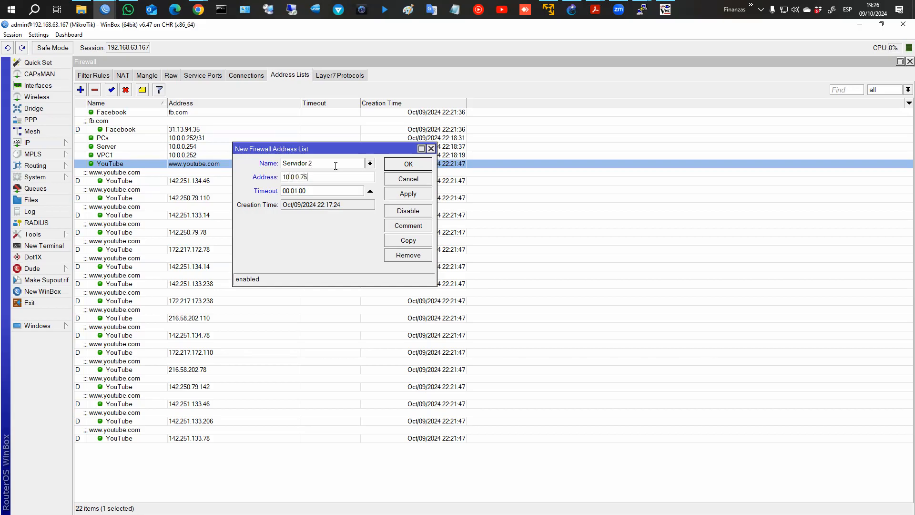
left_click(400, 194)
left_click(409, 165)
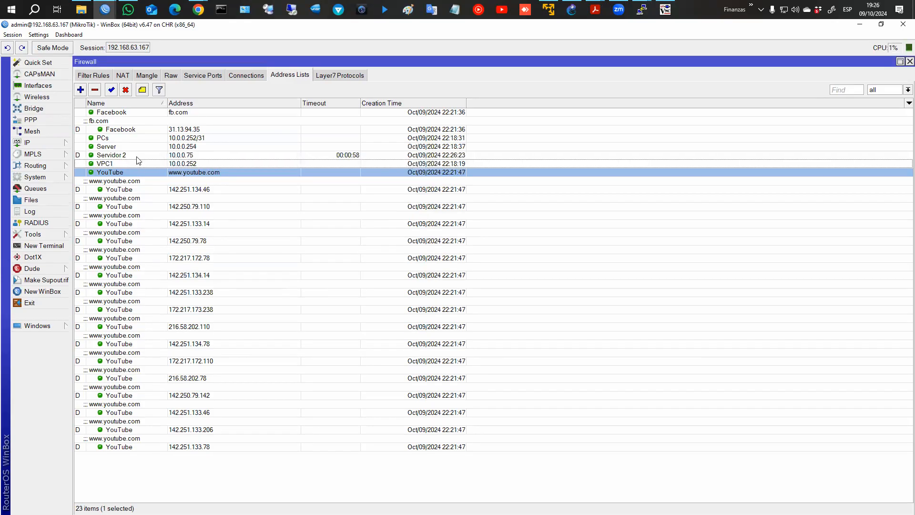
left_click(104, 158)
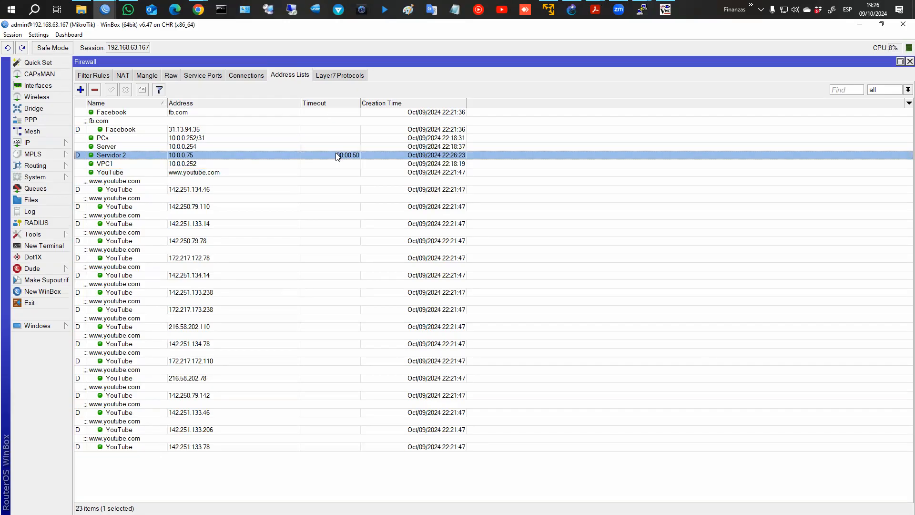
Create a new forward-chain filter rule matching protocol icmp.
left_click(101, 75)
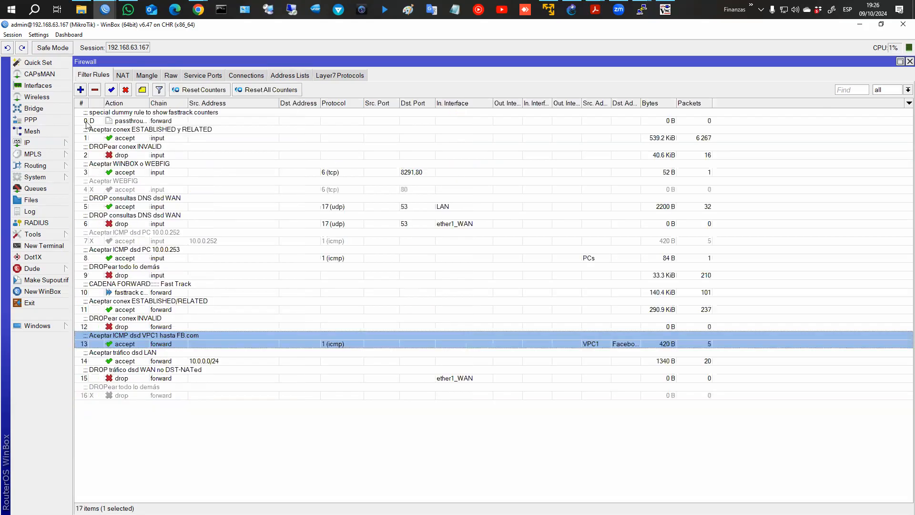
left_click(81, 90)
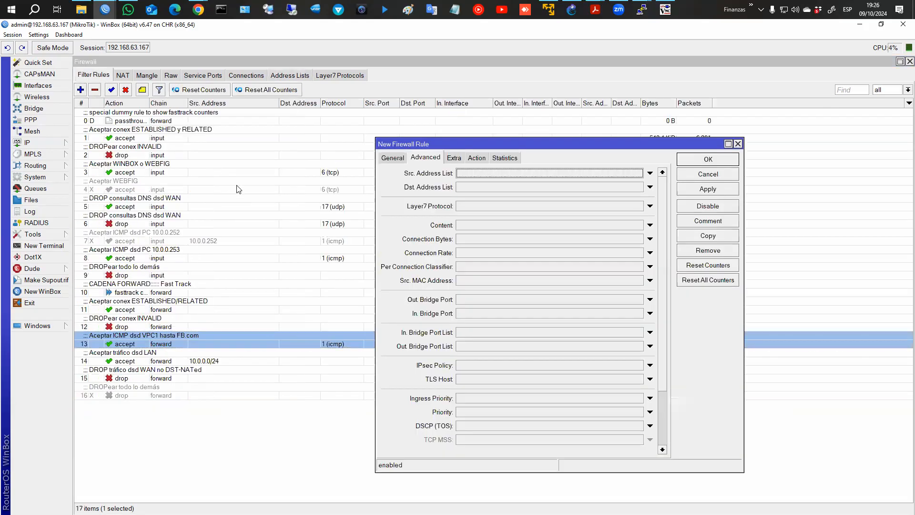
left_click(477, 157)
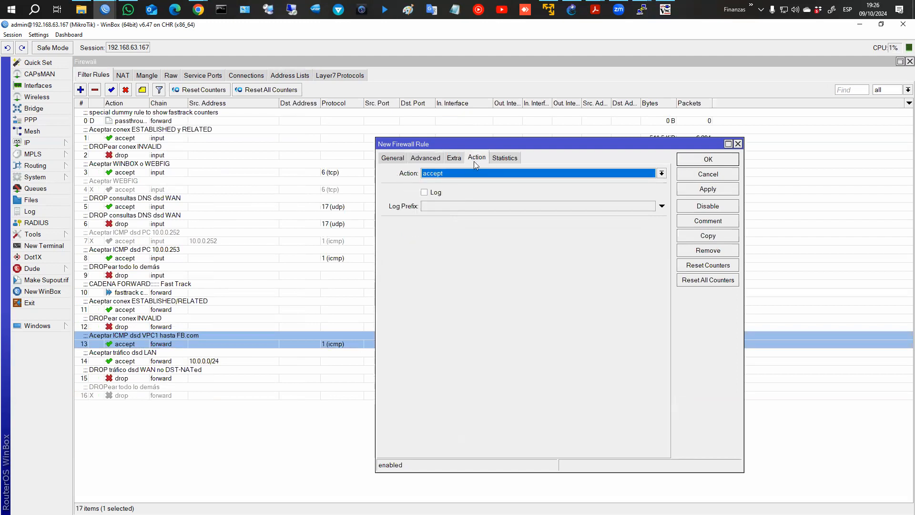
left_click(484, 174)
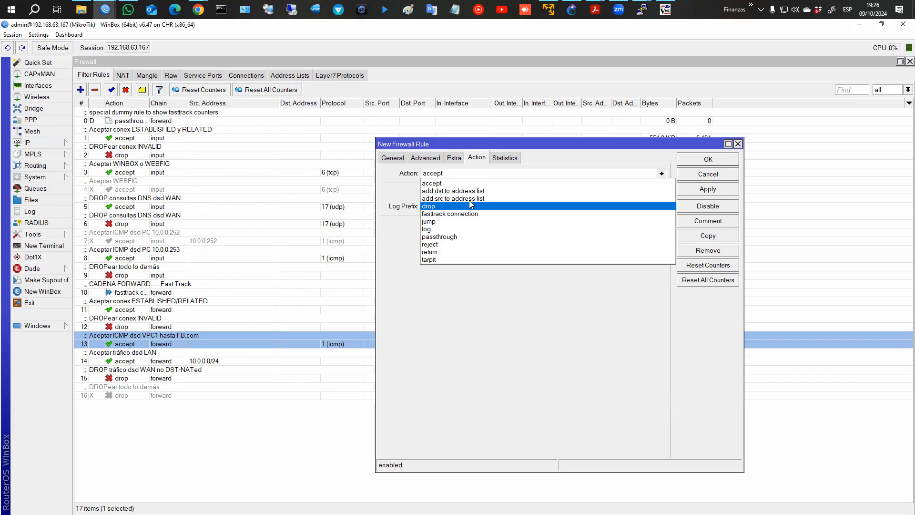
left_click(384, 159)
left_click(384, 159)
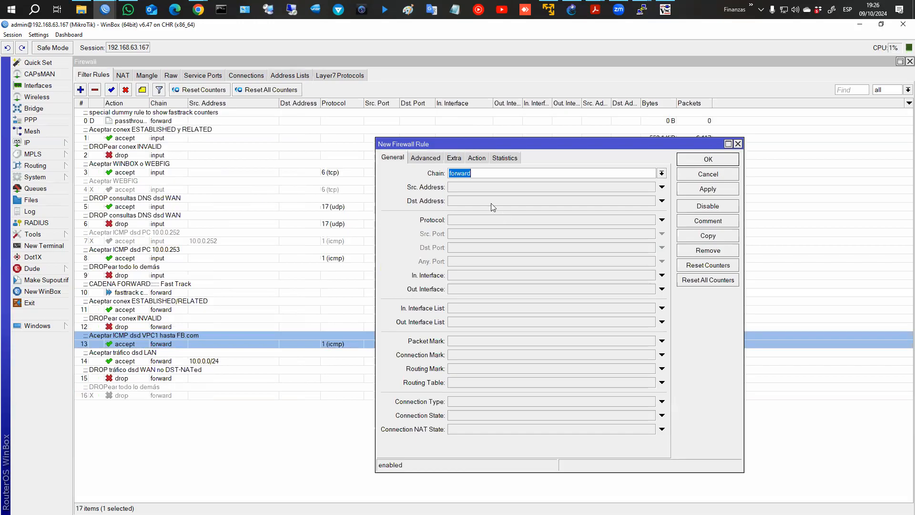
left_click(506, 221)
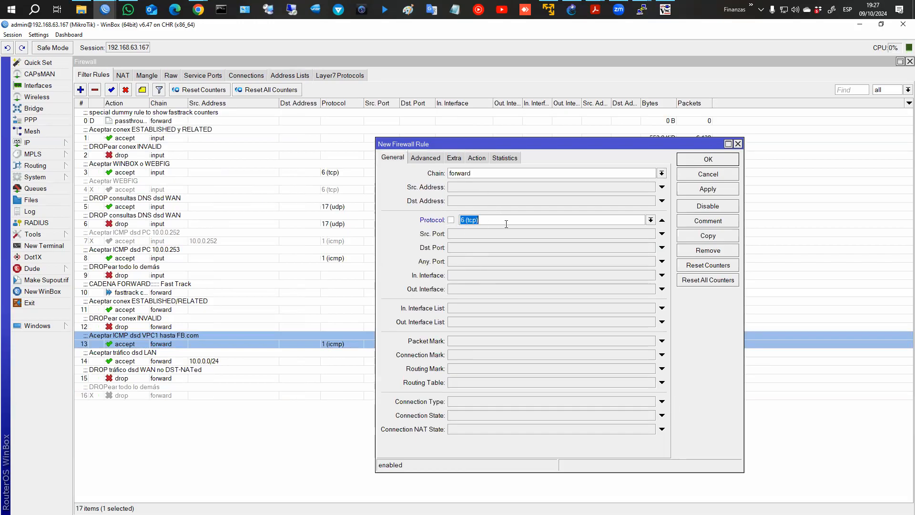
left_click(650, 220)
left_click(599, 231)
Set the rule's action to add src to address list 'RED LAN'.
left_click(432, 160)
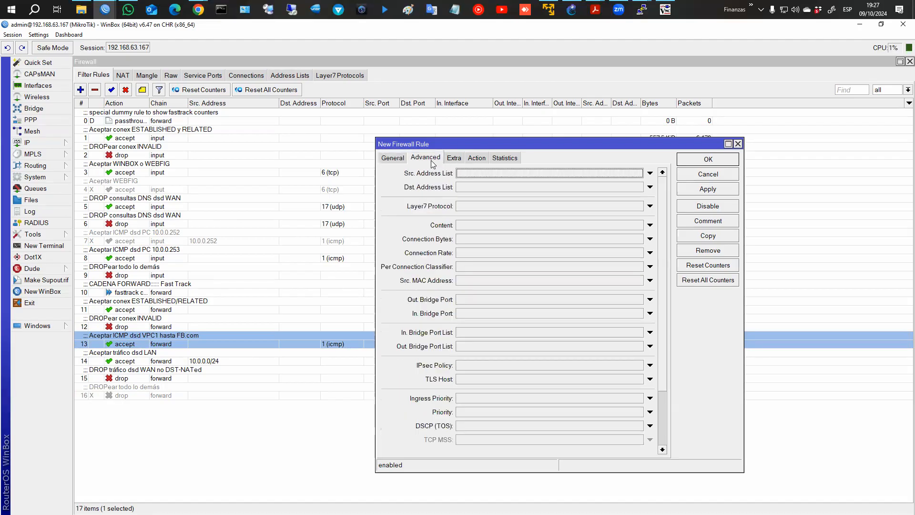
left_click(649, 174)
left_click(650, 175)
left_click(476, 159)
left_click(480, 173)
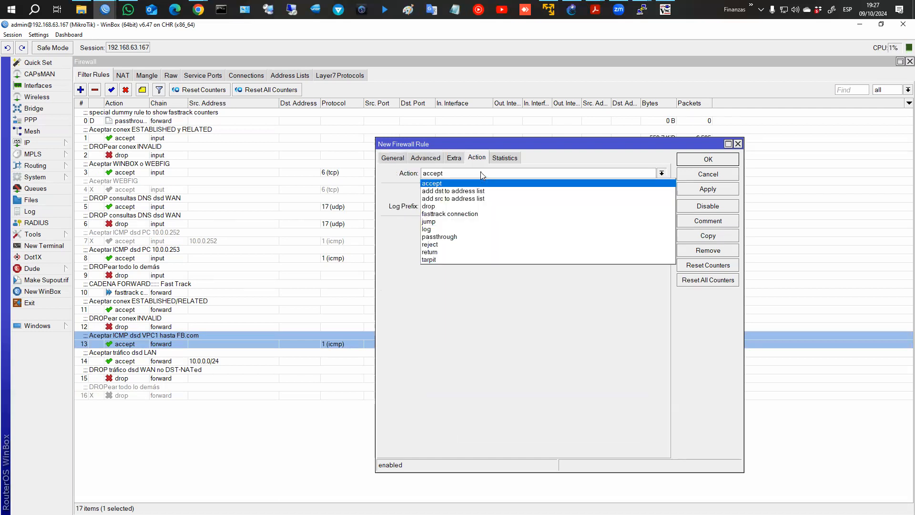
left_click(468, 200)
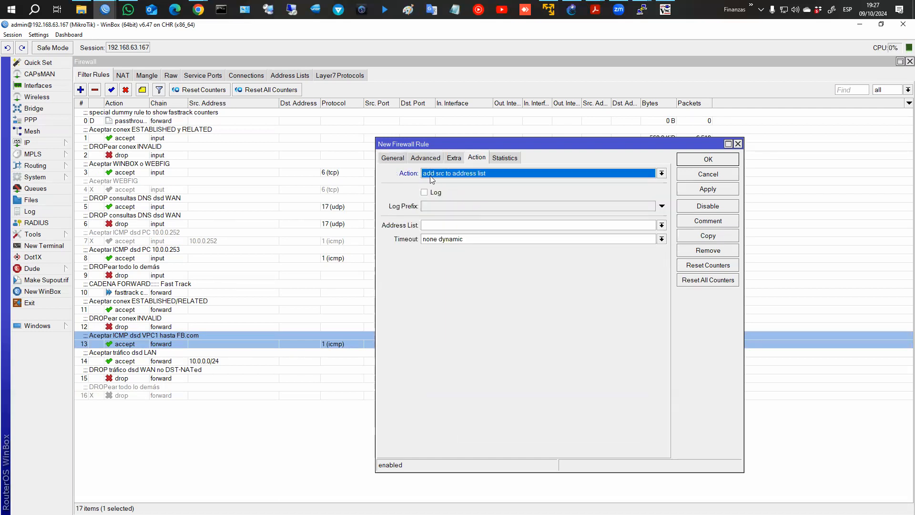
left_click(448, 224)
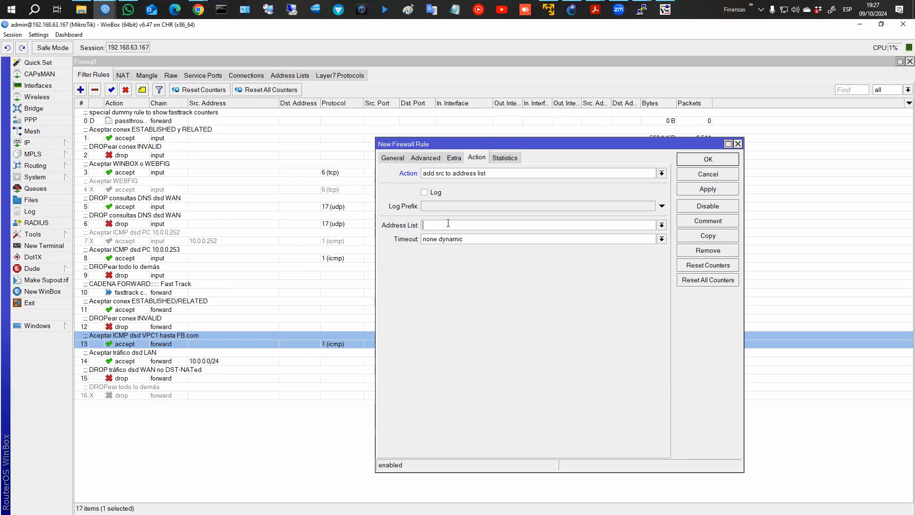
type("RED LAN")
Set the address list timeout to none dynamic and save the rule as rule 17.
left_click(662, 239)
left_click(663, 239)
type("01:00:00")
key("ctrl+a")
key("BackSpace")
left_click(662, 241)
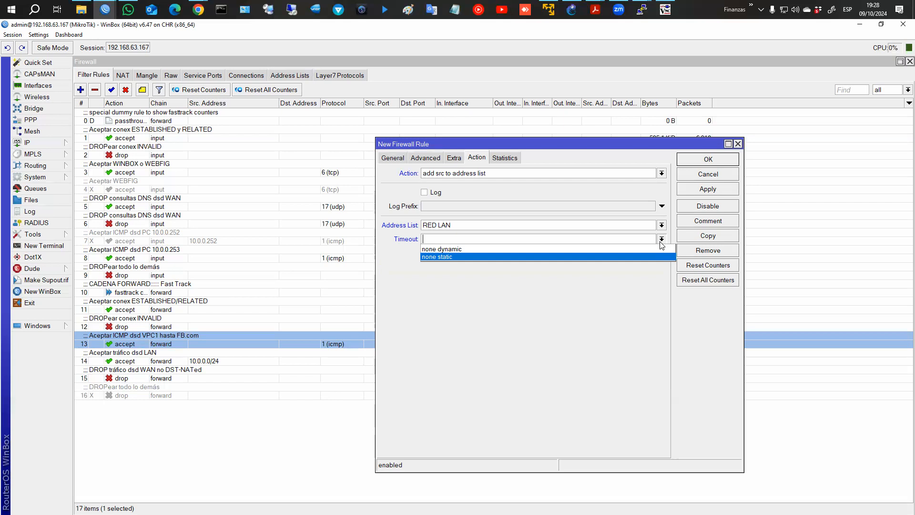
left_click(445, 241)
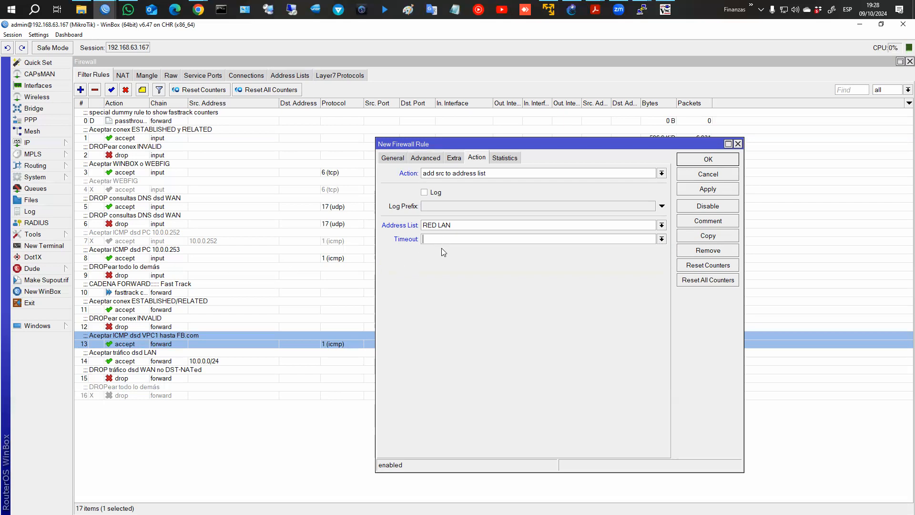
left_click(662, 242)
left_click(610, 249)
left_click(708, 190)
left_click(709, 160)
left_click(162, 404)
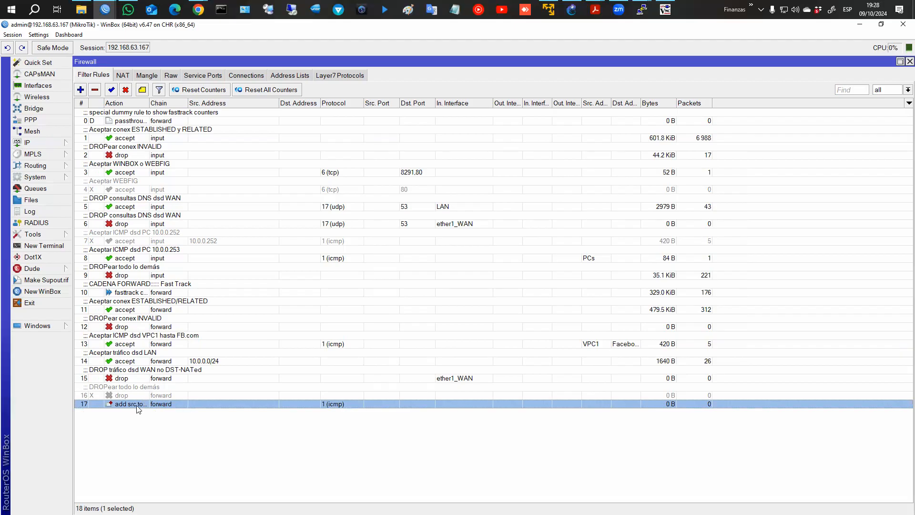
Move the add-src ICMP rule to position 14 and comment it 'Test add src to add list'.
left_click(125, 359)
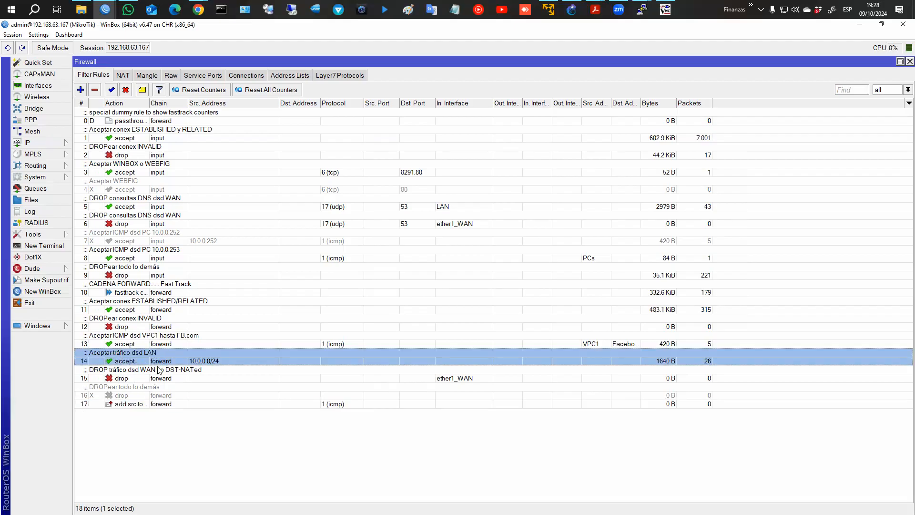
left_click_drag(180, 404, 182, 355)
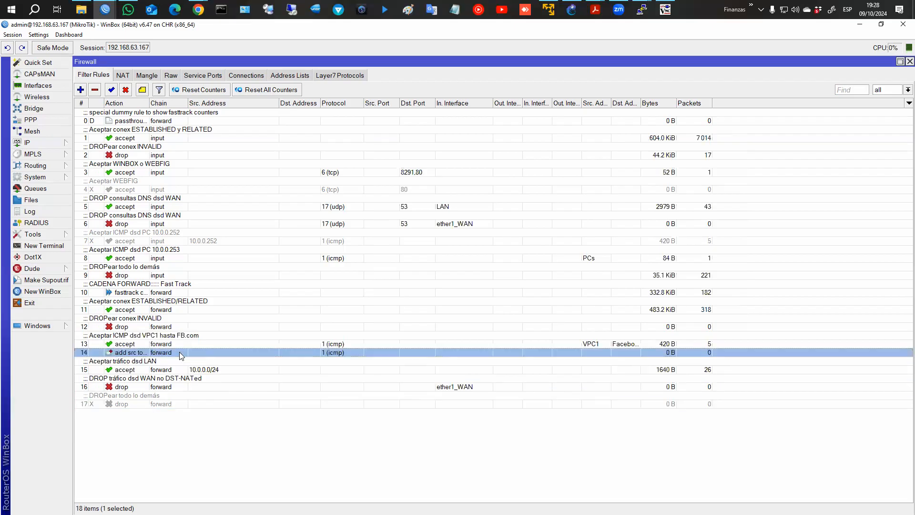
left_click(142, 91)
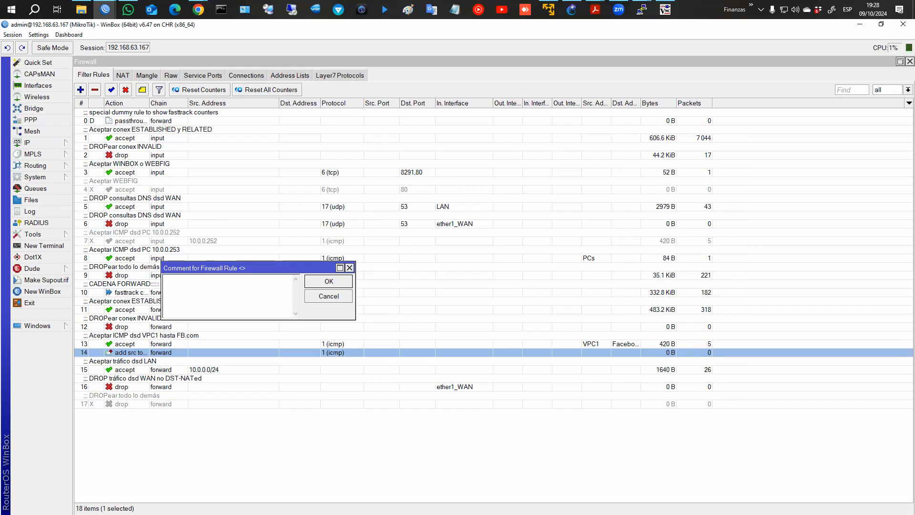
type("Test add src to add list")
key("Return")
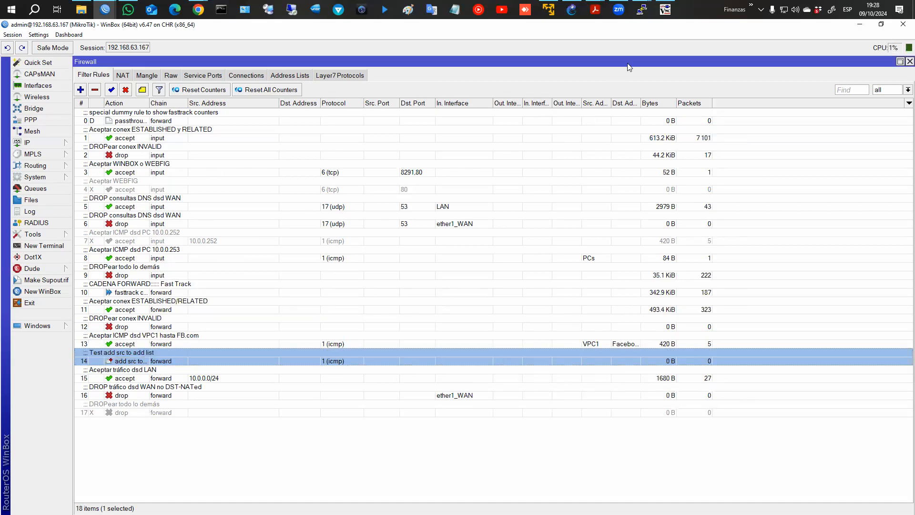
Restart ping fb.com on FirefoxPC-1, then view WinBox's address lists for the RED LAN entry.
left_click(677, 55)
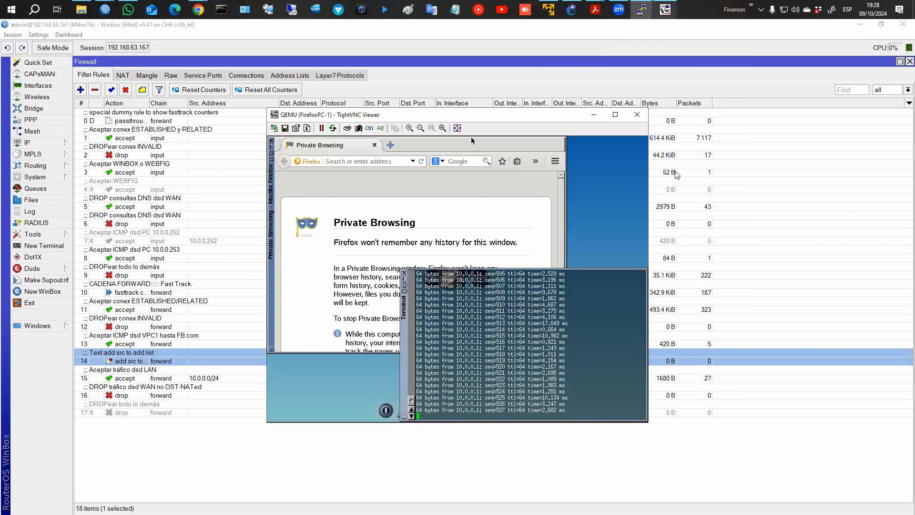
key("ctrl+c")
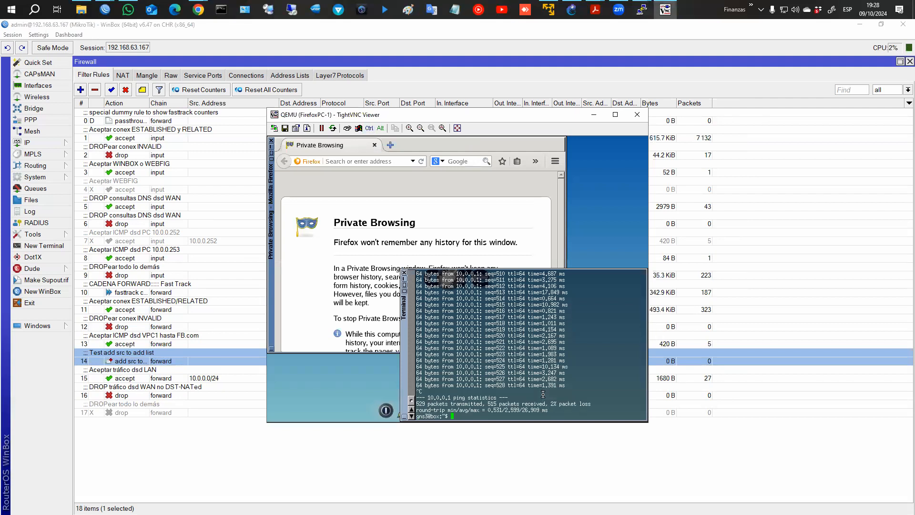
type("ping fb.com")
key("Return")
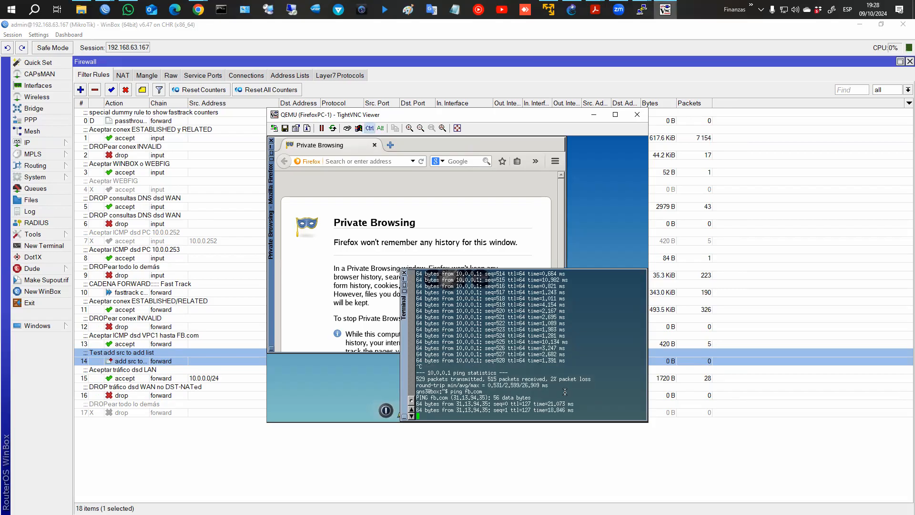
left_click(566, 452)
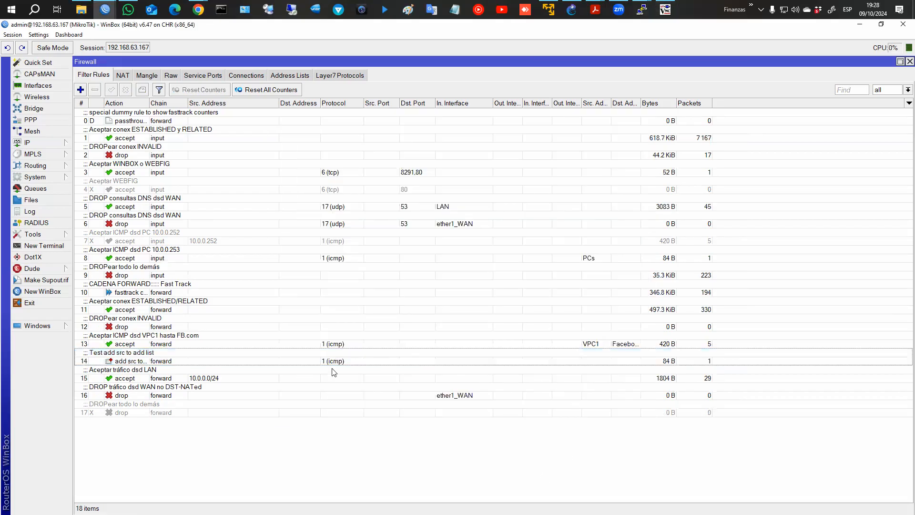
left_click(290, 77)
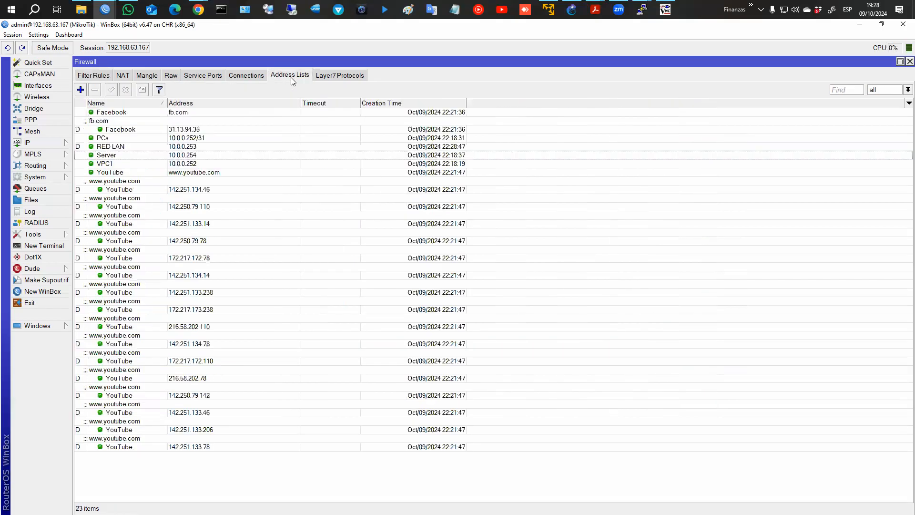
Select the RED LAN address list entry, then run ifconfig on the PC and highlight 10.0.0.253.
left_click(85, 148)
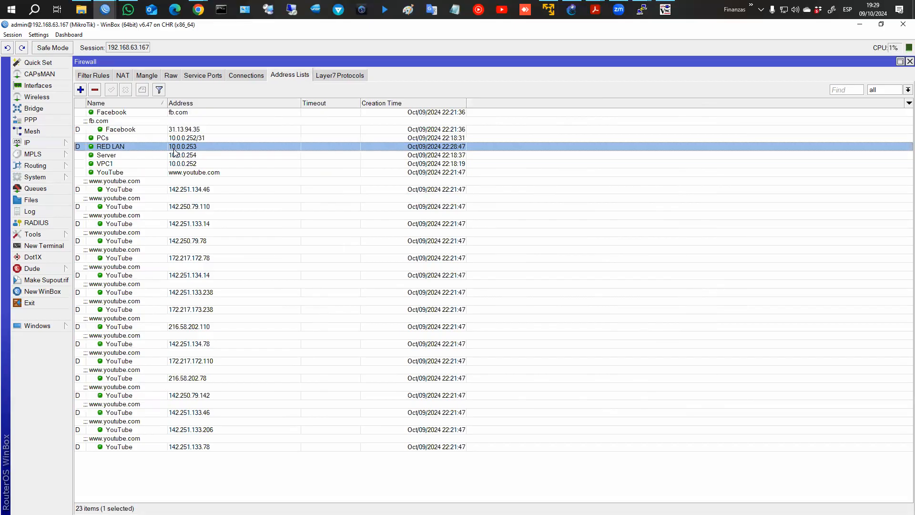
left_click(665, 10)
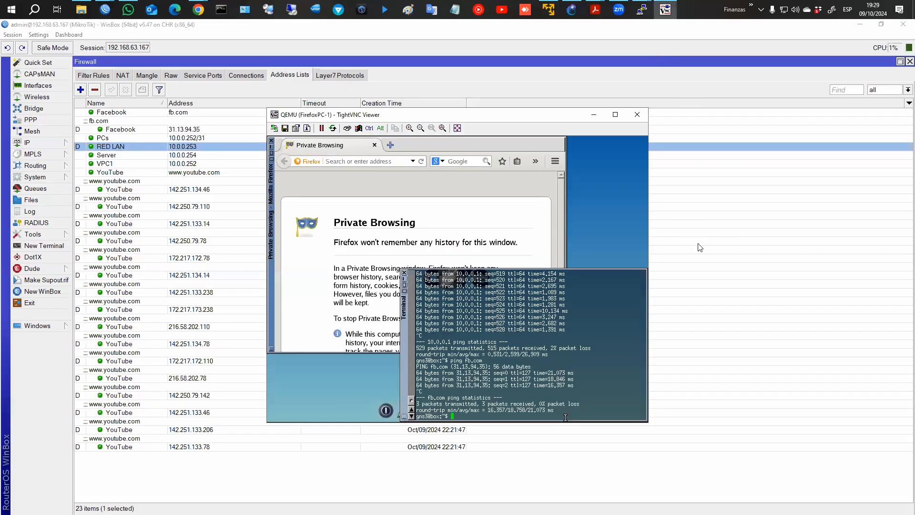
type("ifconfig")
key("Return")
left_click_drag(472, 311, 501, 310)
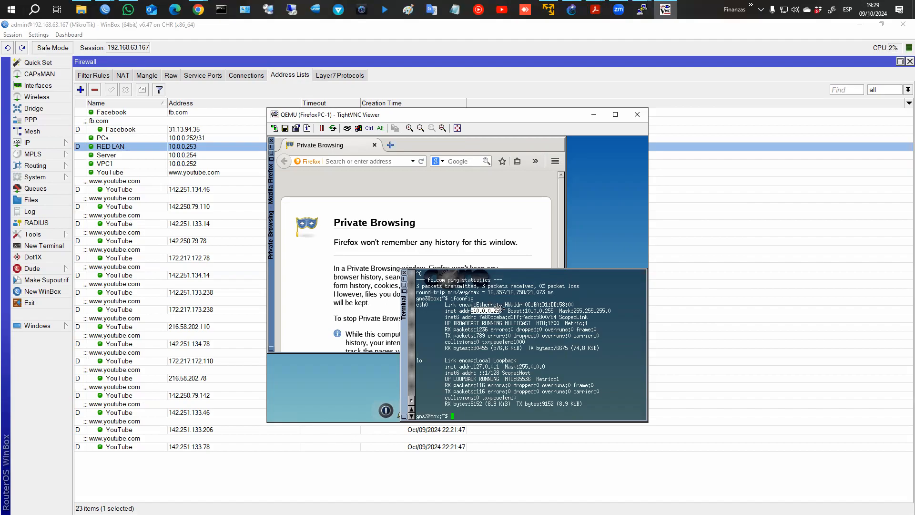
Close the PC's console window and return to the firewall Filter Rules list.
key("ctrl+2")
mouse_move(446, 311)
left_mouse_down()
mouse_move(322, 239)
mouse_move(222, 154)
mouse_move(236, 155)
left_mouse_up()
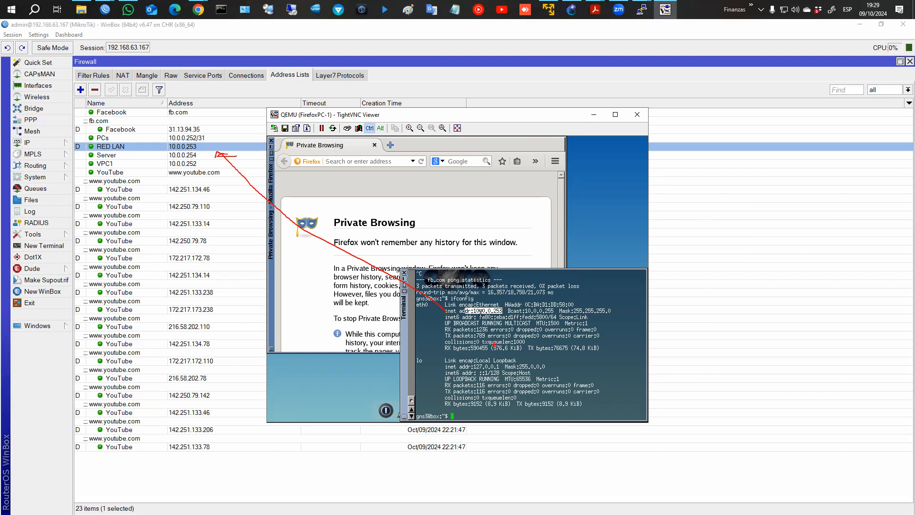
key("Escape")
left_click(638, 114)
left_click(102, 77)
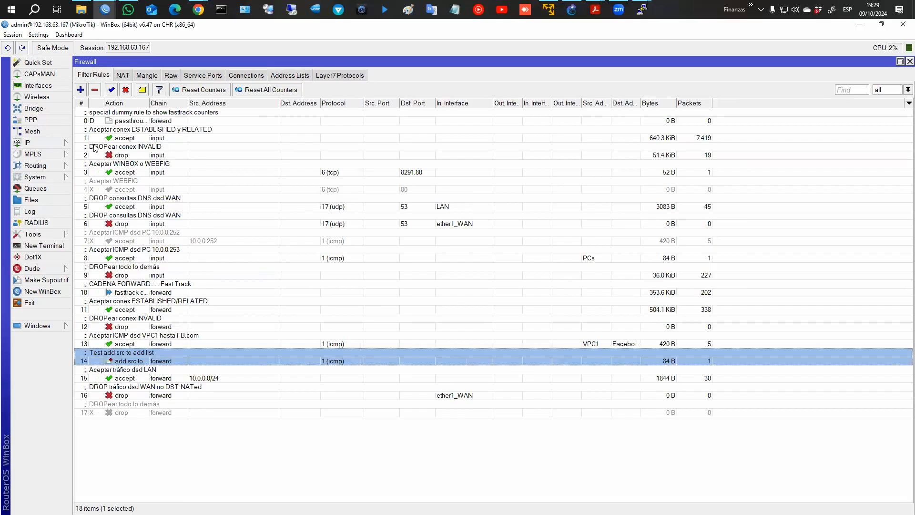
left_click(81, 89)
left_click(395, 158)
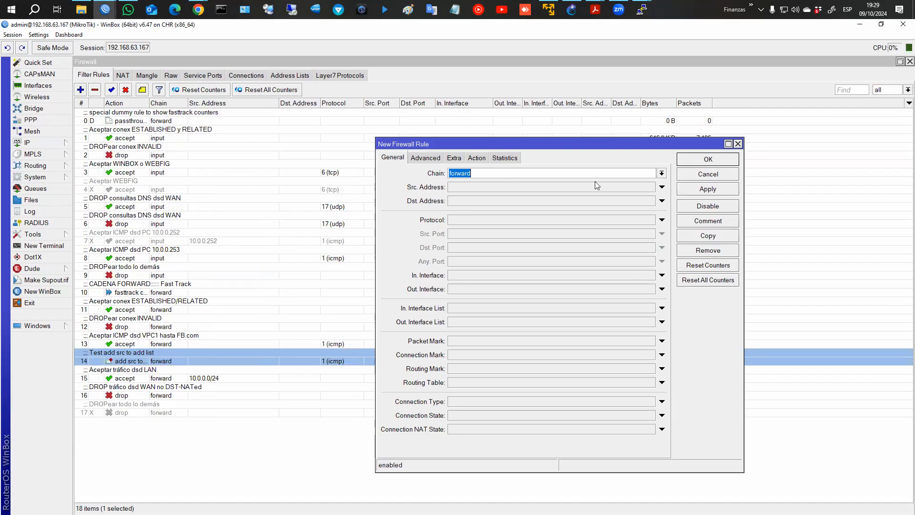
left_click(662, 173)
left_click(517, 185)
left_click(426, 158)
left_click(650, 173)
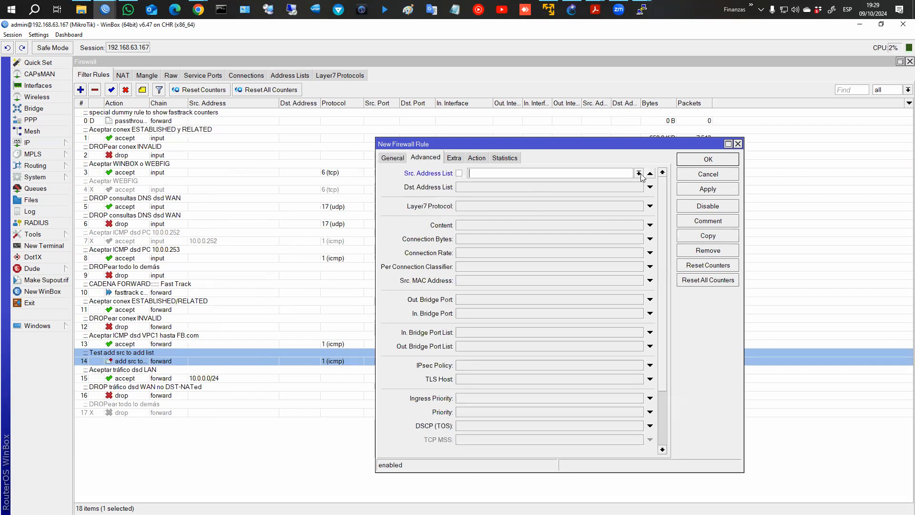
left_click(640, 174)
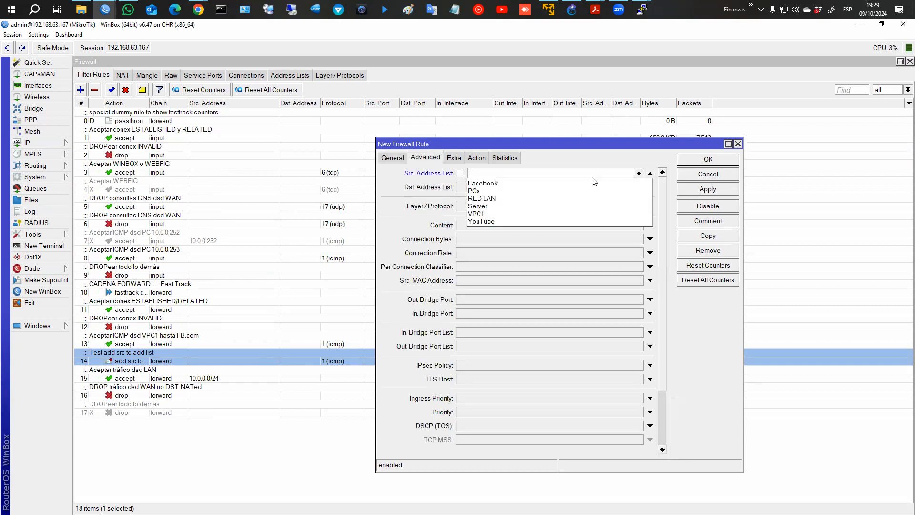
left_click(505, 198)
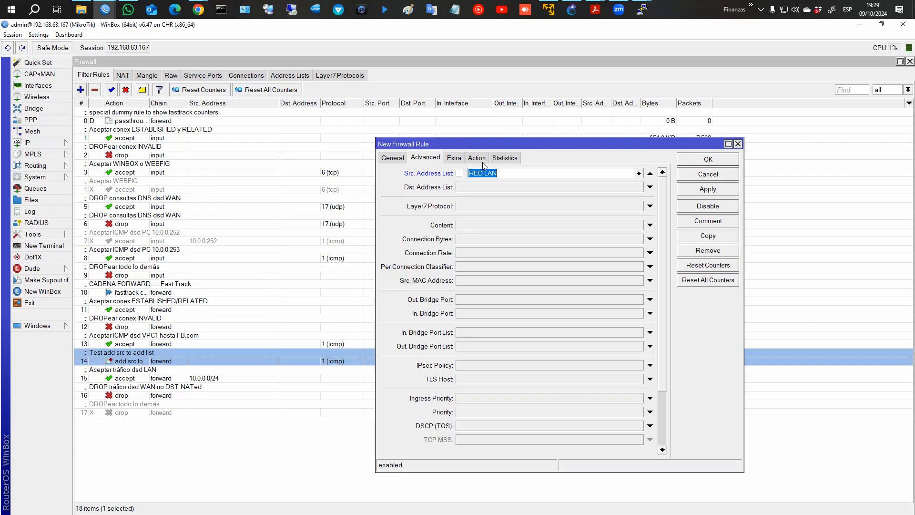
left_click(481, 159)
left_click(485, 173)
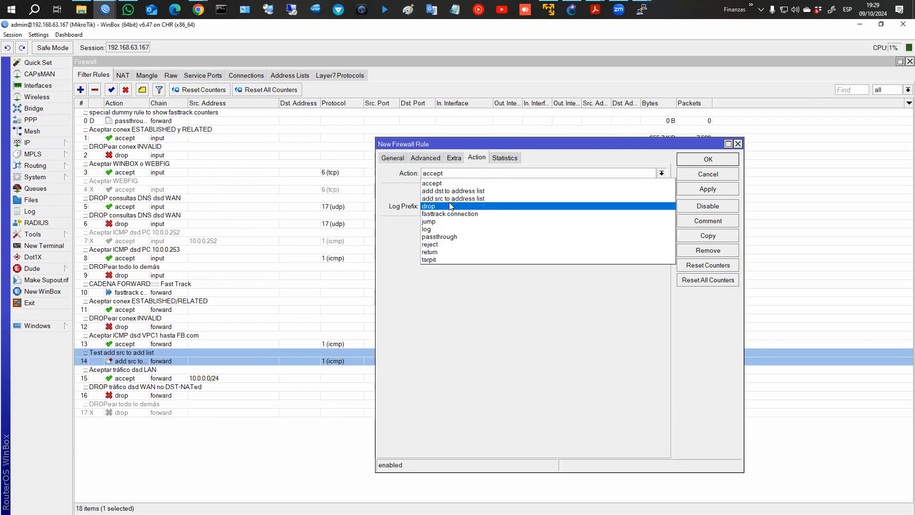
left_click(450, 207)
left_click(435, 161)
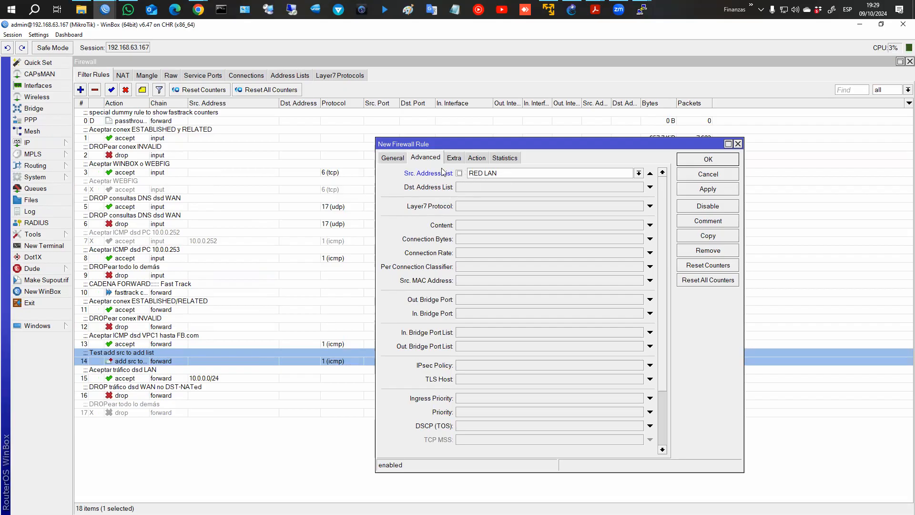
left_click(403, 159)
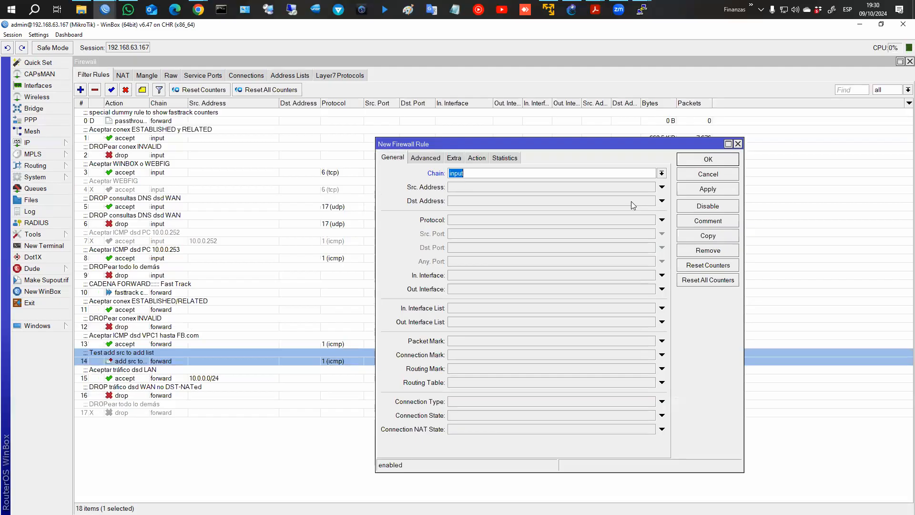
left_click(733, 176)
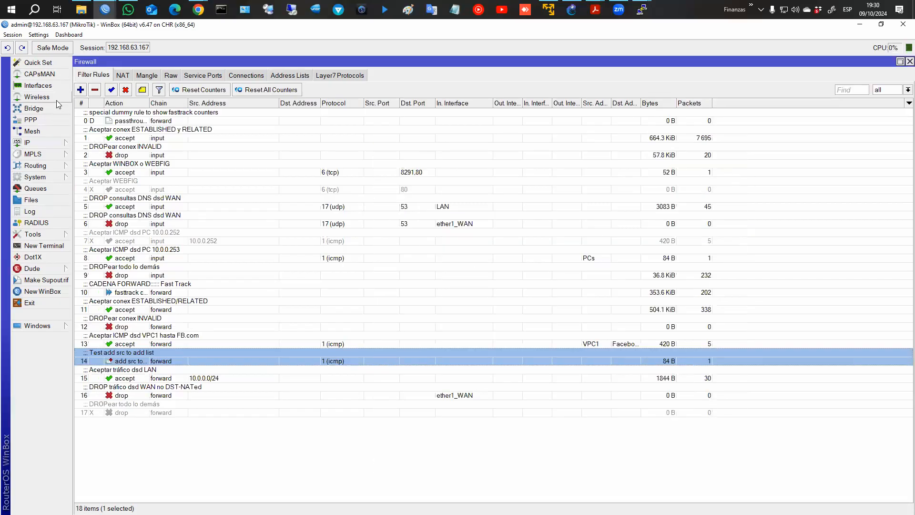
left_click(80, 89)
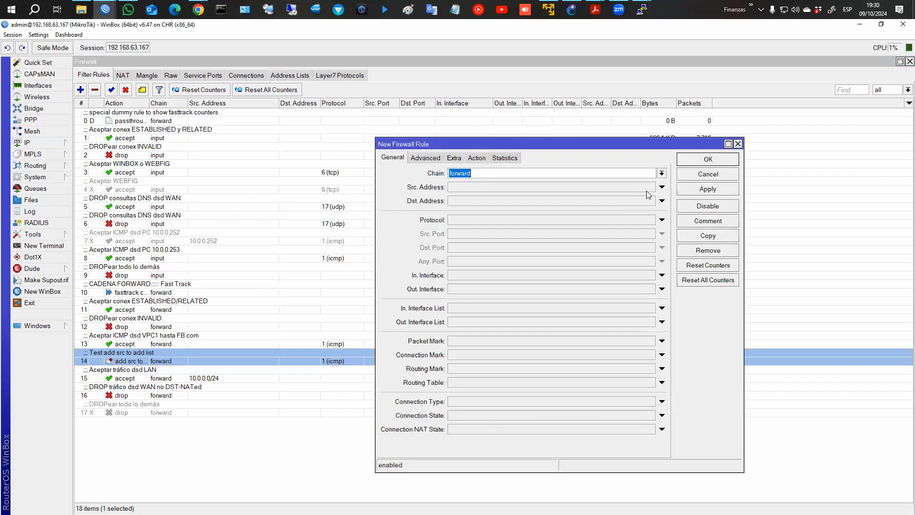
left_click(480, 277)
left_click(651, 275)
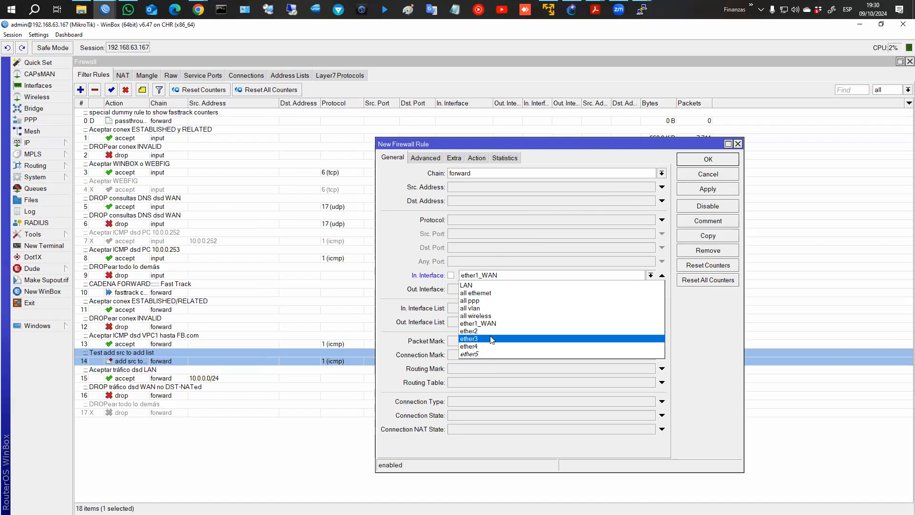
left_click(517, 234)
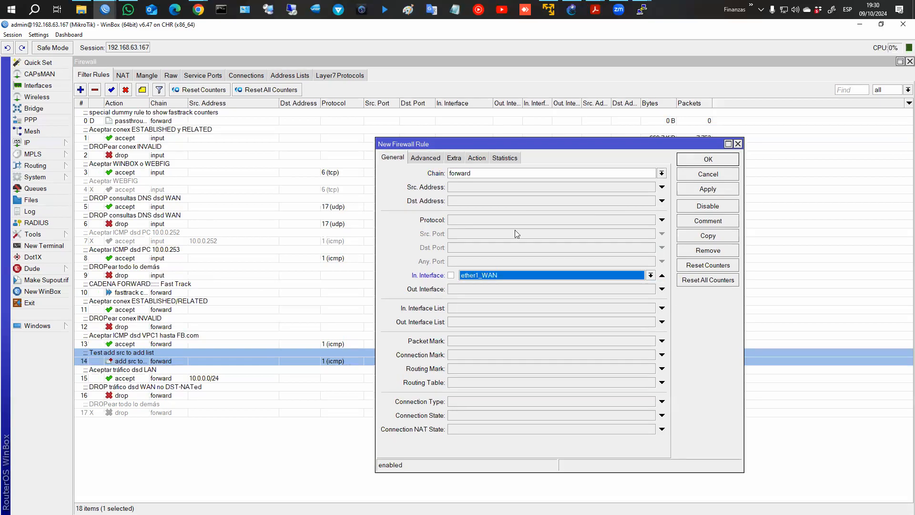
left_click(475, 159)
left_click(461, 172)
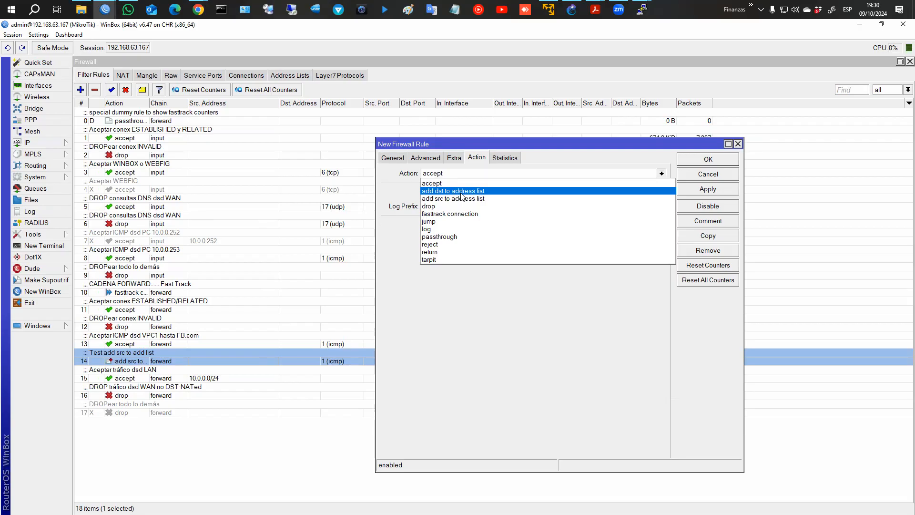
left_click(707, 175)
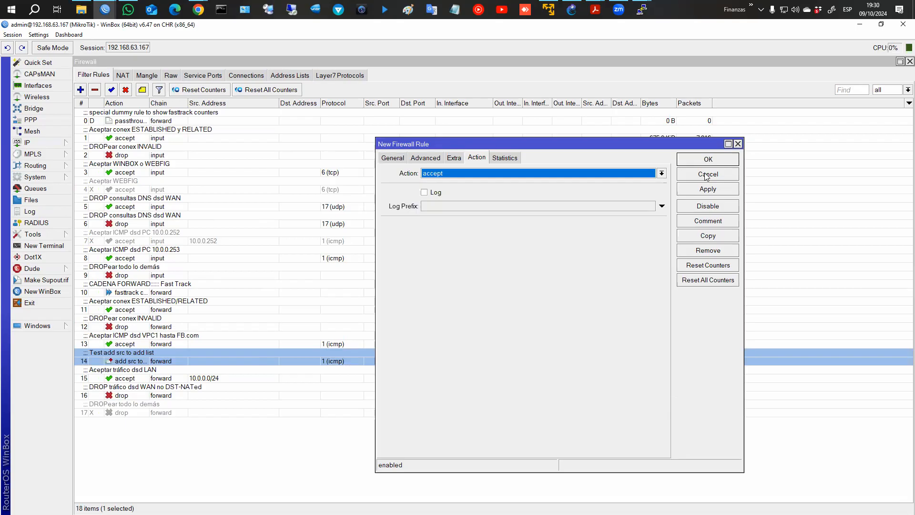
left_click(707, 175)
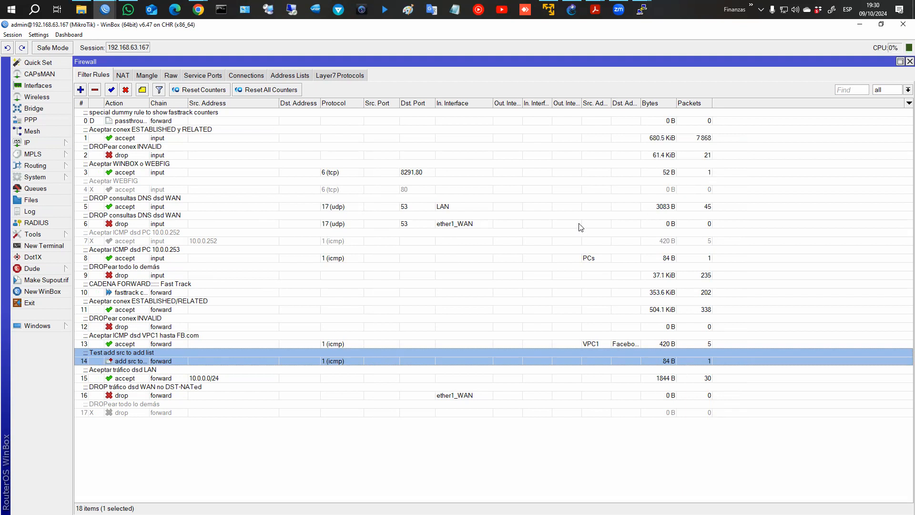
Switch to the course's Address List page and advance to the Address List CLI example.
left_click(596, 10)
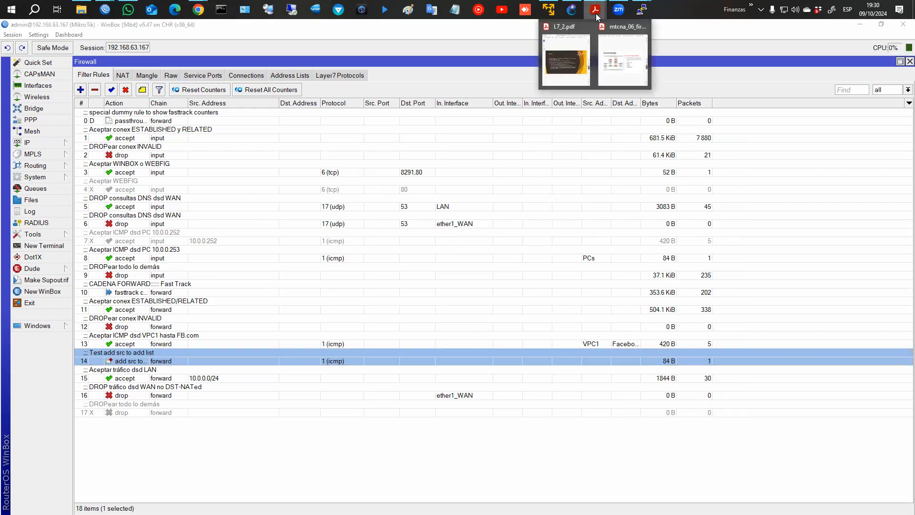
mouse_move(198, 10)
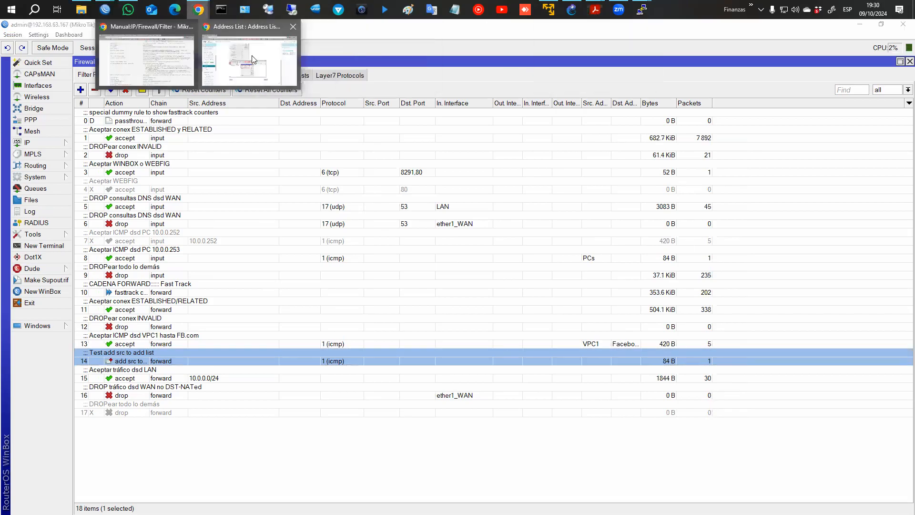
left_click(249, 61)
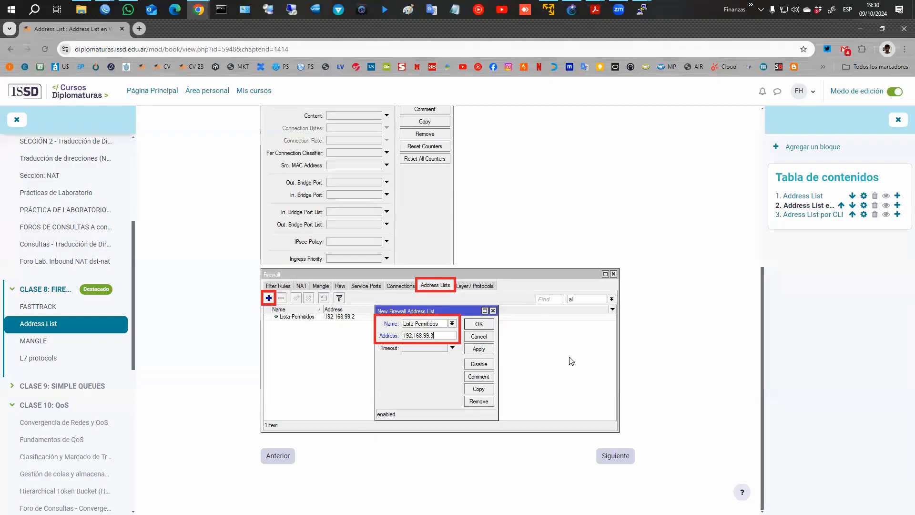
left_click(620, 457)
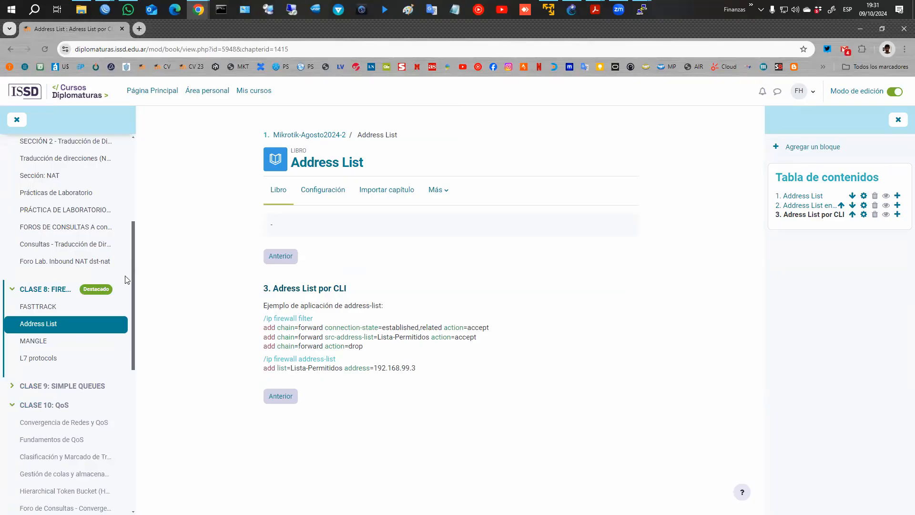
scroll(67, 267, "down", 2)
Open the MANGLE lesson's flow diagram chapter, then bring up the 'Sección Mangle' PDF slide 6-52.
left_click(27, 248)
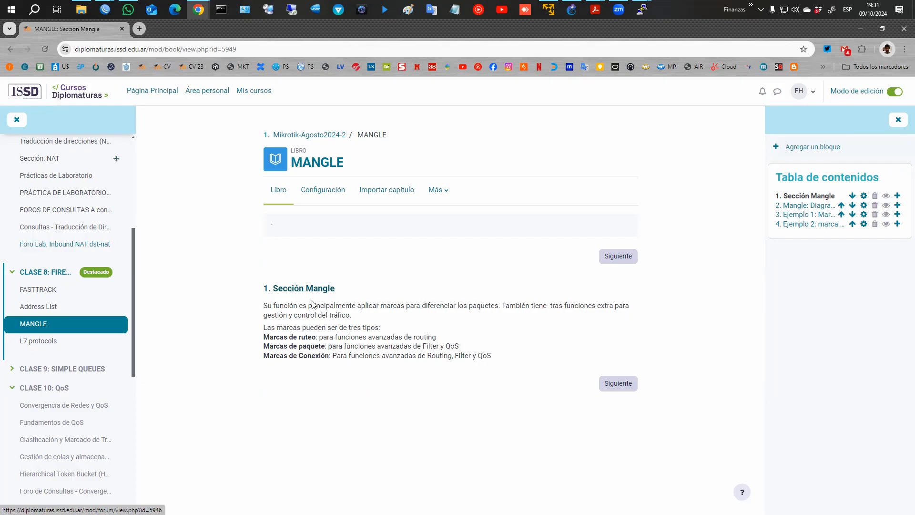
left_click(618, 390)
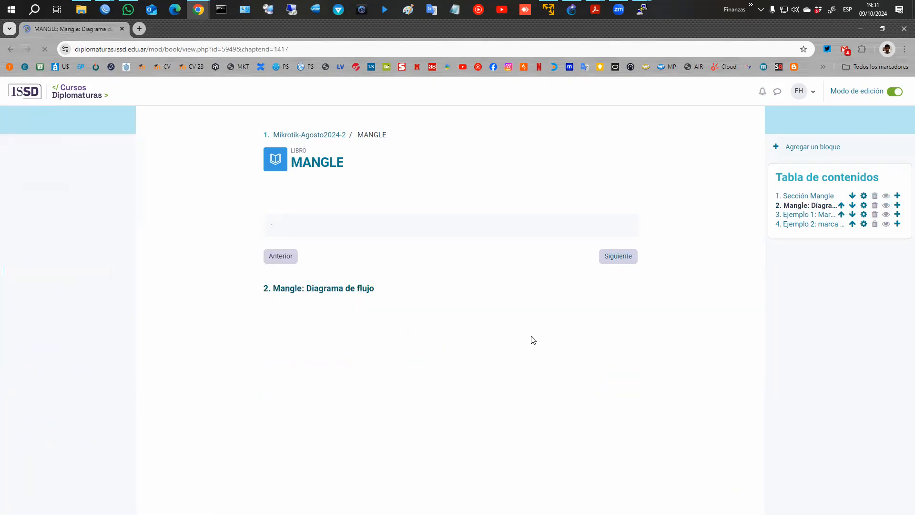
scroll(529, 329, "down", 2)
scroll(521, 310, "down", 2)
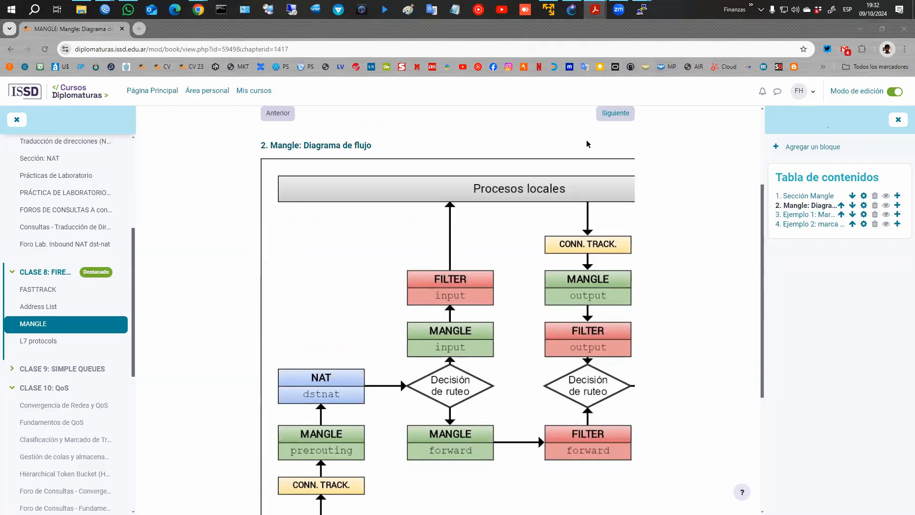
key("alt+Tab")
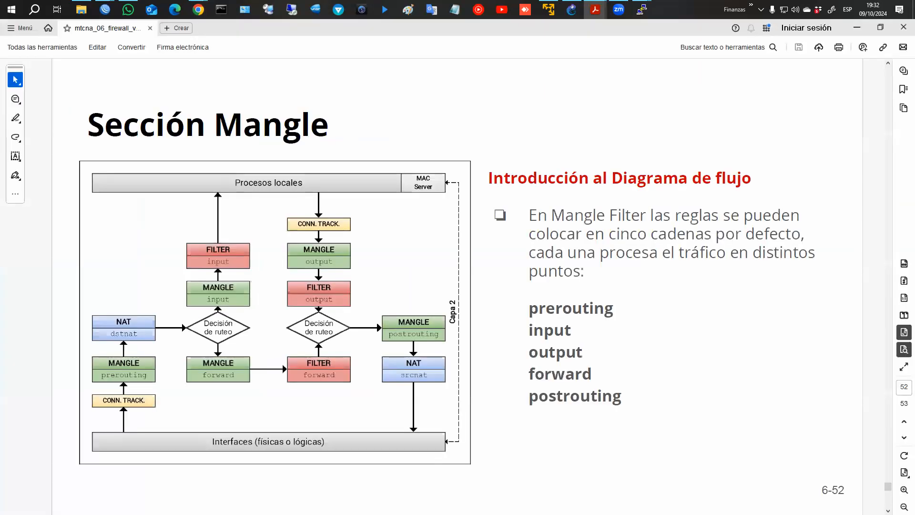
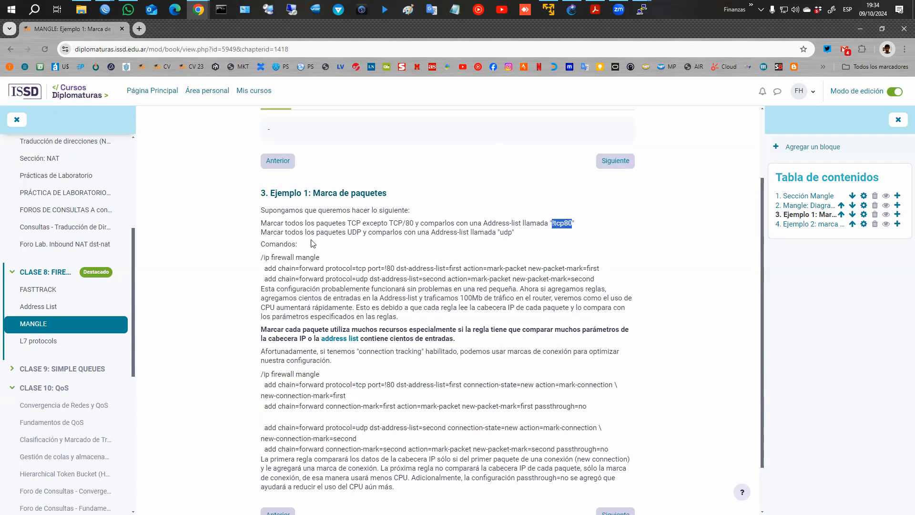
Highlight the UDP packets requirement and the 'udp' address-list name, then switch to WinBox's Firewall window.
left_click_drag(348, 232, 357, 232)
left_click_drag(500, 232, 519, 241)
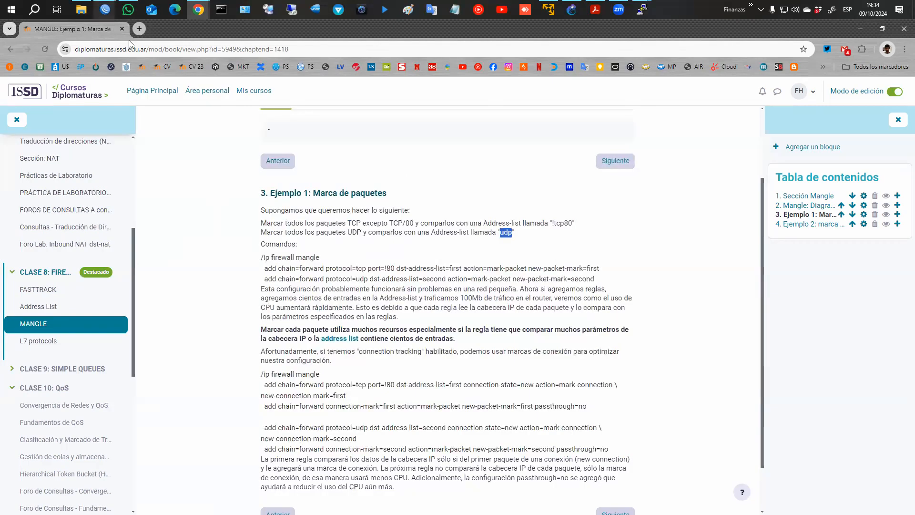
left_click(105, 11)
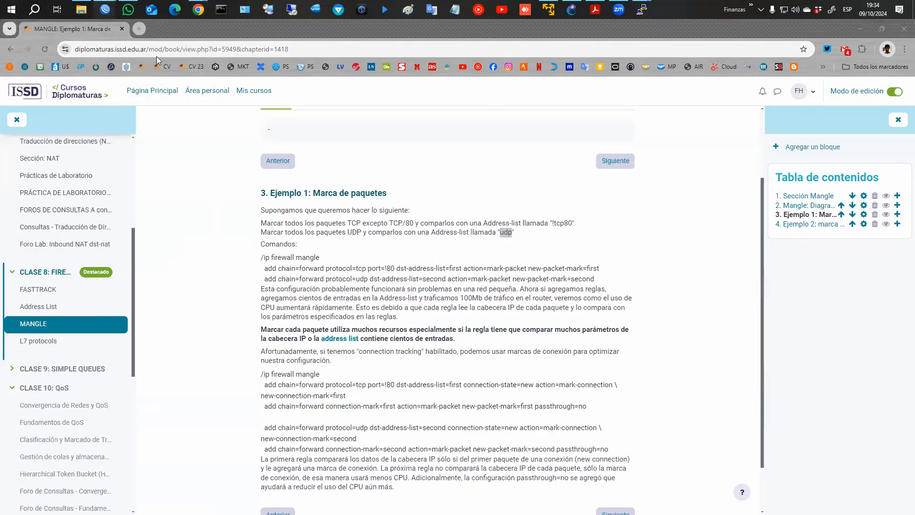
left_click(158, 57)
left_click(105, 11)
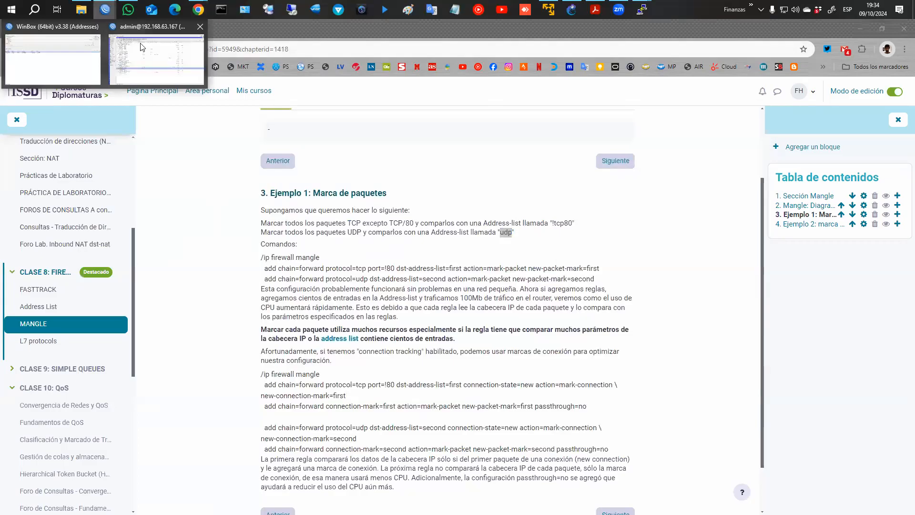
left_click(186, 54)
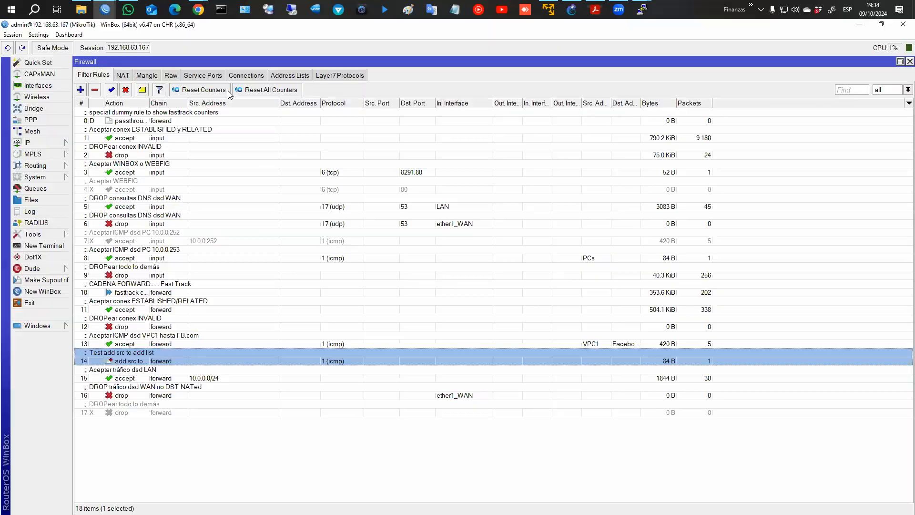
Show the Firewall Mangle rules and start a new mangle rule beside the three dummy rules.
left_click(146, 76)
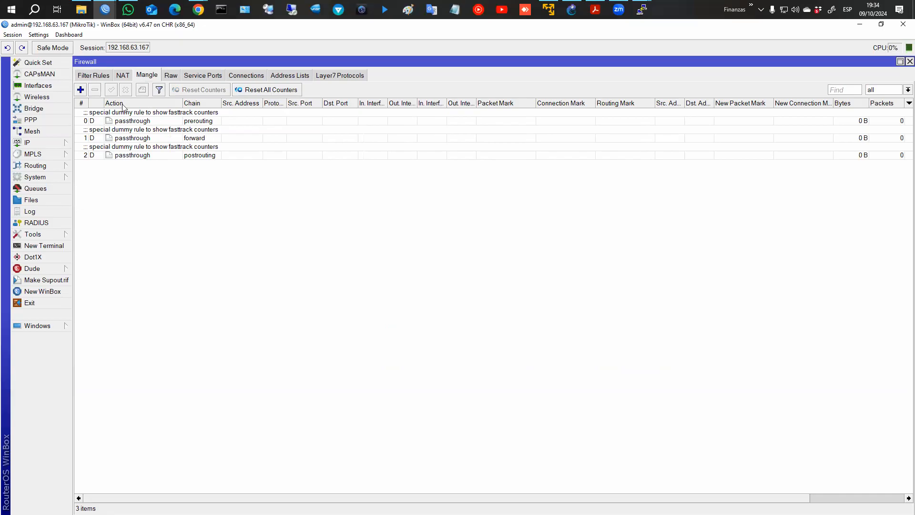
left_click(81, 90)
left_click_drag(570, 78, 396, 110)
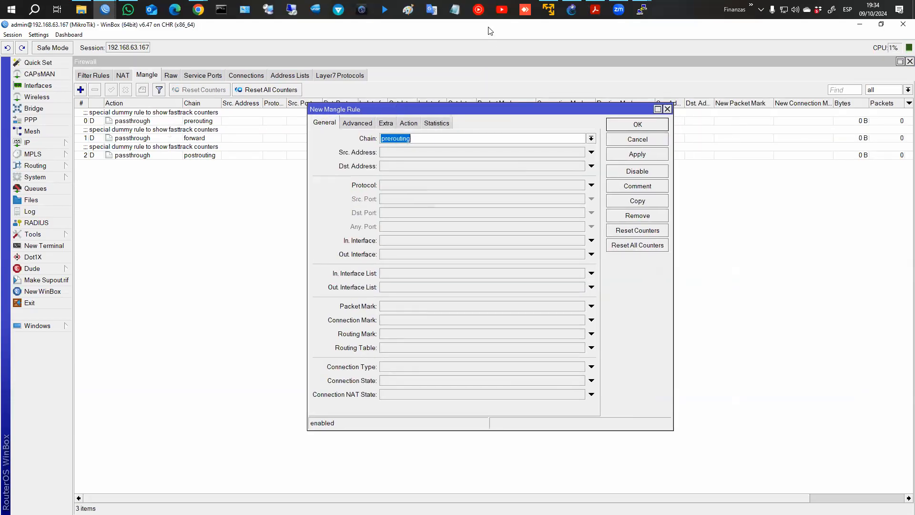
Tile WinBox left and the course page right, then choose chain 'forward' for the new rule.
key("super+Left")
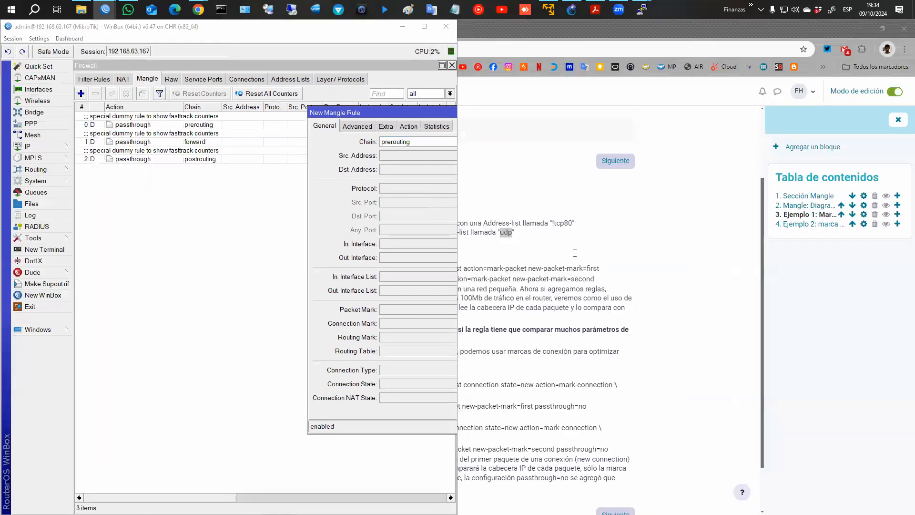
left_click(586, 143)
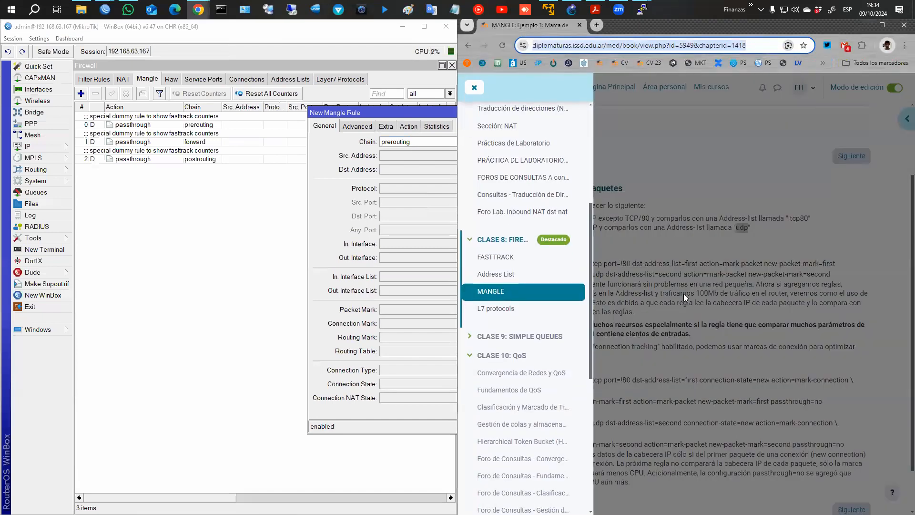
left_click(474, 87)
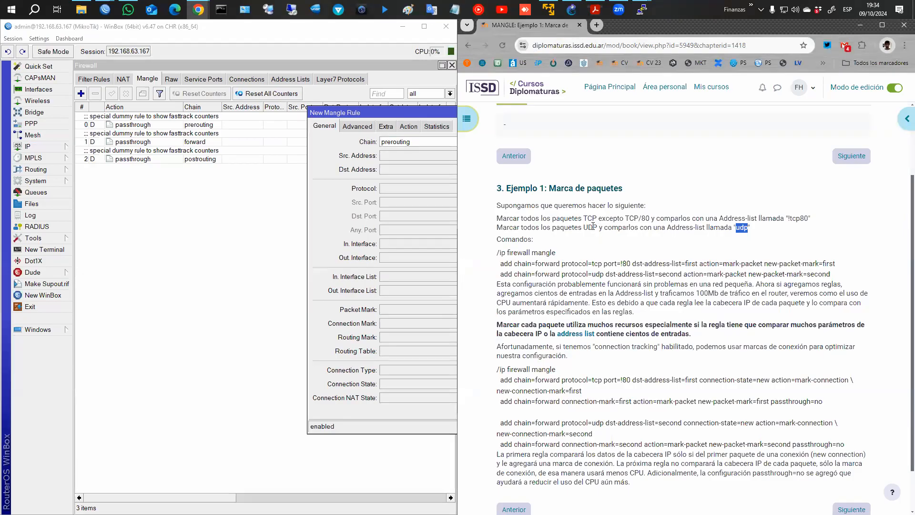
left_click_drag(408, 114, 177, 110)
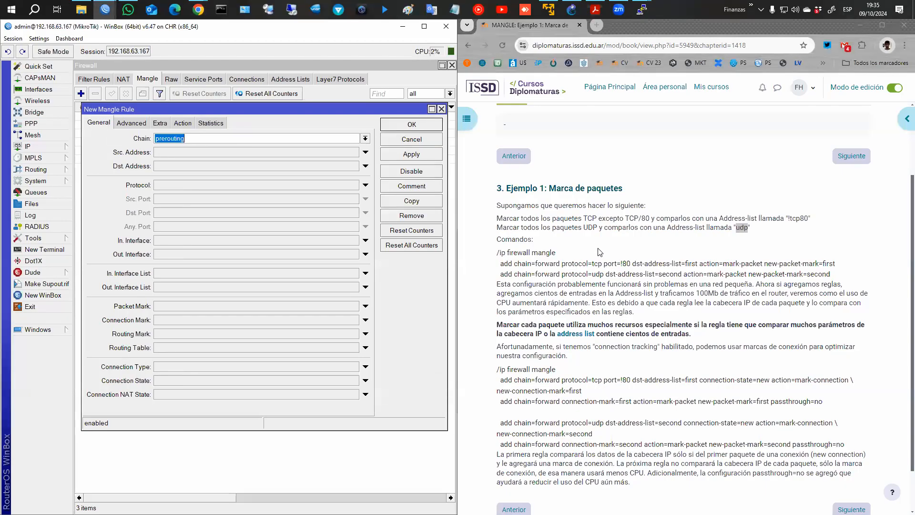
left_click(366, 139)
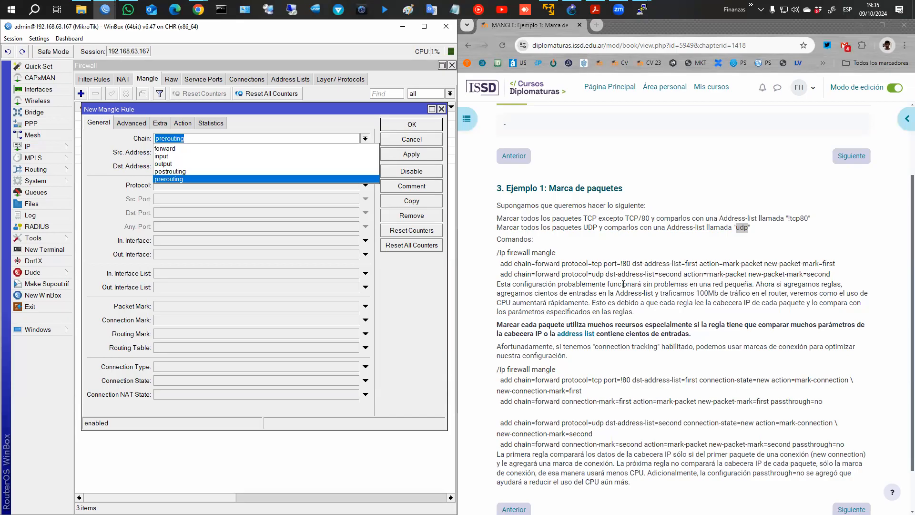
left_click(184, 148)
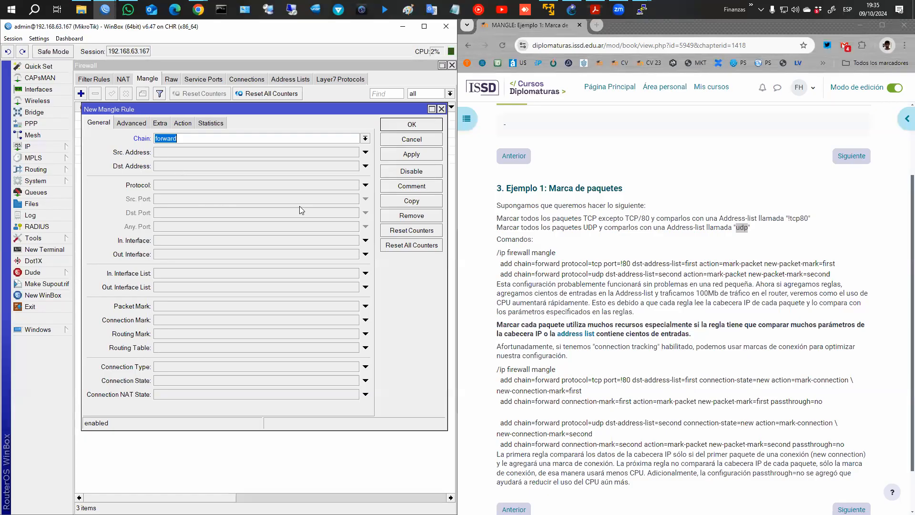
Enable the rule's protocol match as tcp, un-negated, per the task's 'TCP except port 80' text.
left_click(238, 188)
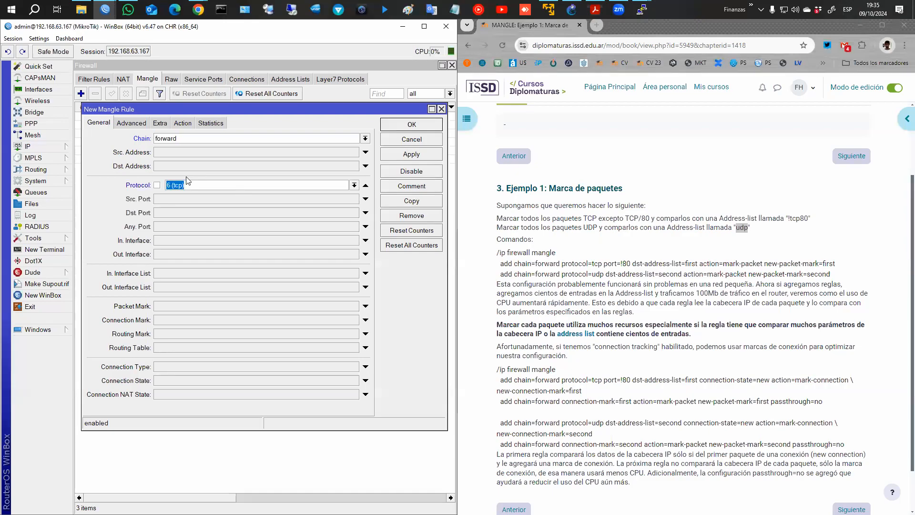
left_click(156, 185)
left_click_drag(552, 218, 598, 218)
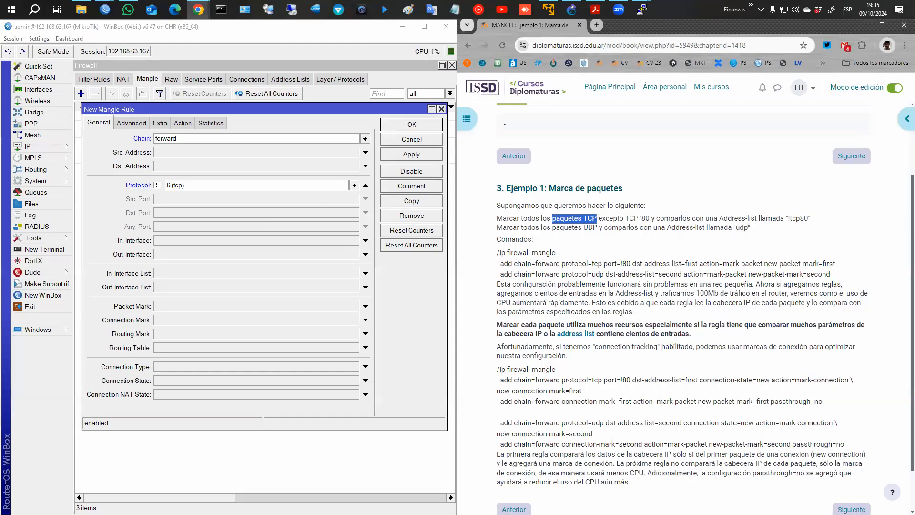
left_click_drag(625, 218, 574, 218)
left_click(157, 185)
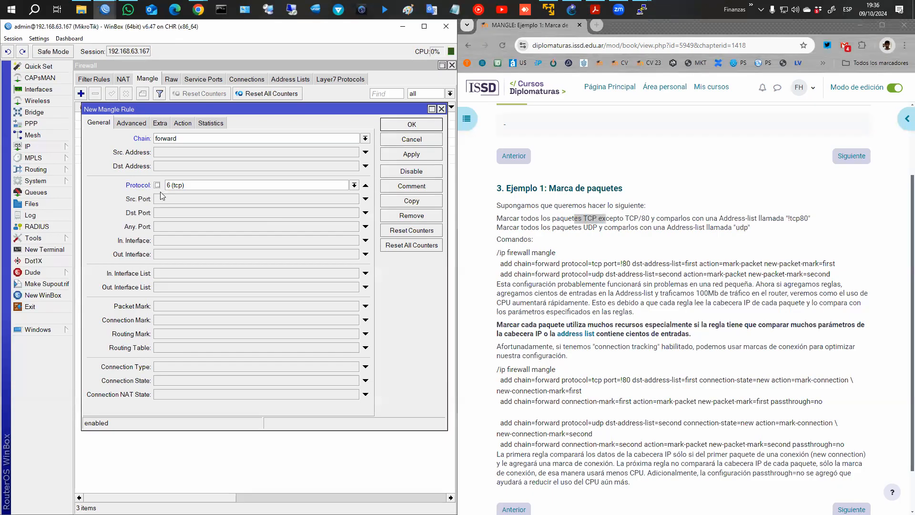
Enter destination port 80 and negate it so the rule matches ports other than 80.
left_click(199, 213)
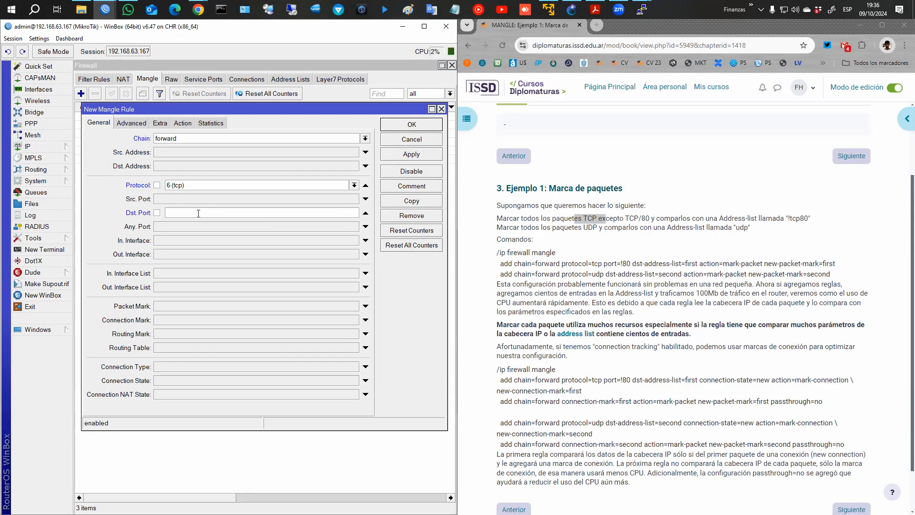
left_click(366, 213)
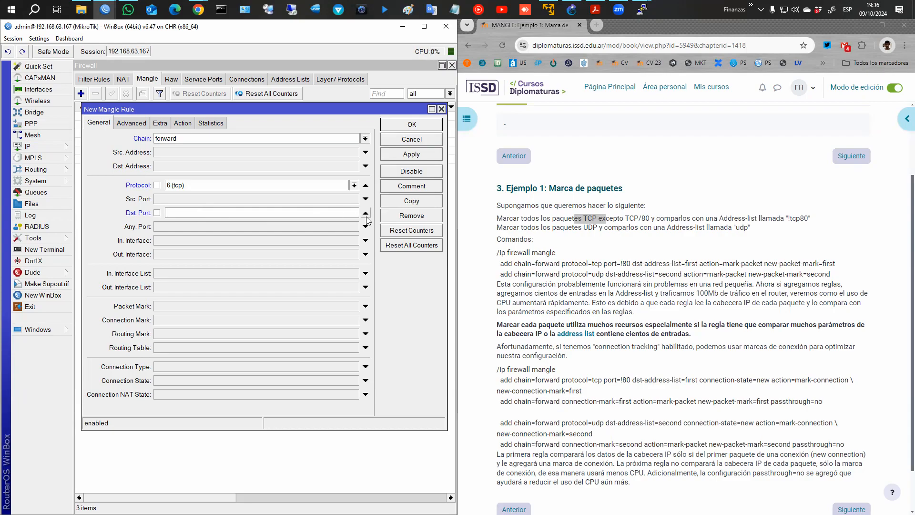
left_click(160, 151)
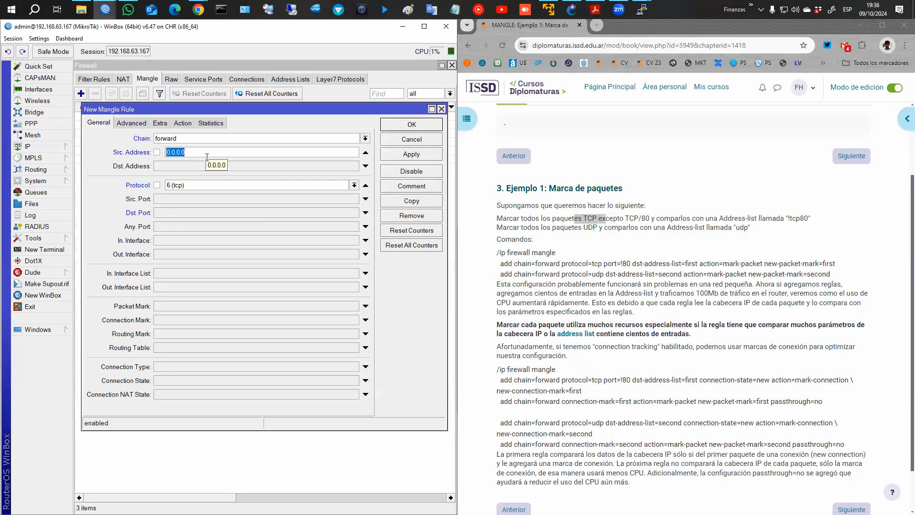
left_click(366, 152)
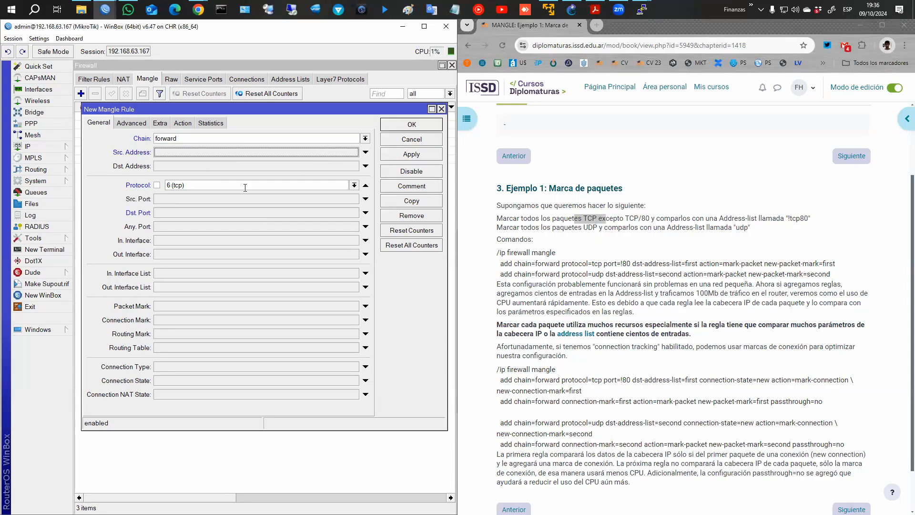
left_click(164, 214)
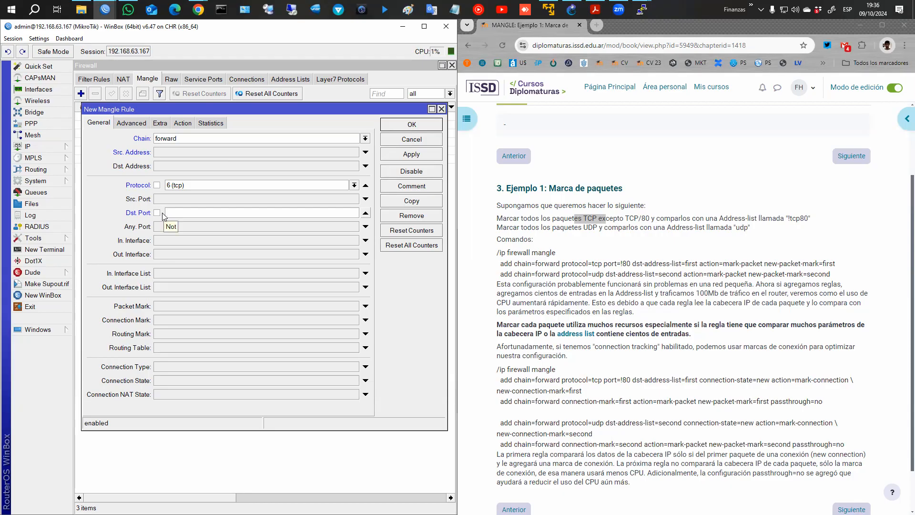
type("80")
left_click(157, 213)
Set the action to mark packet with new packet mark 'tcp!80', passthrough off, and save the rule.
left_click(187, 123)
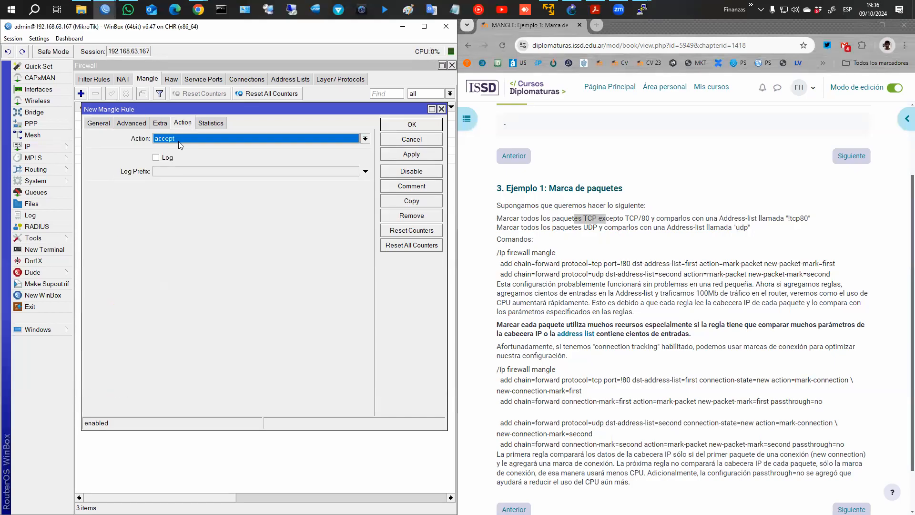
left_click(179, 143)
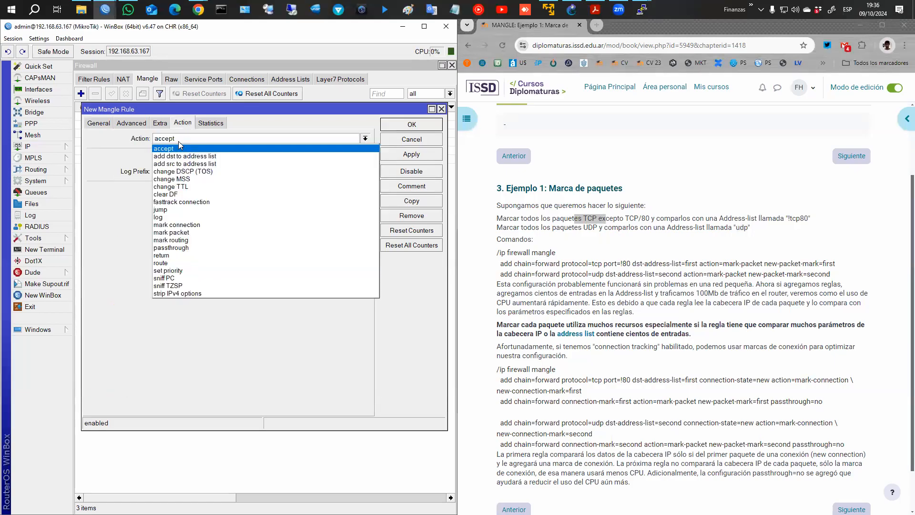
left_click(184, 234)
left_click(176, 190)
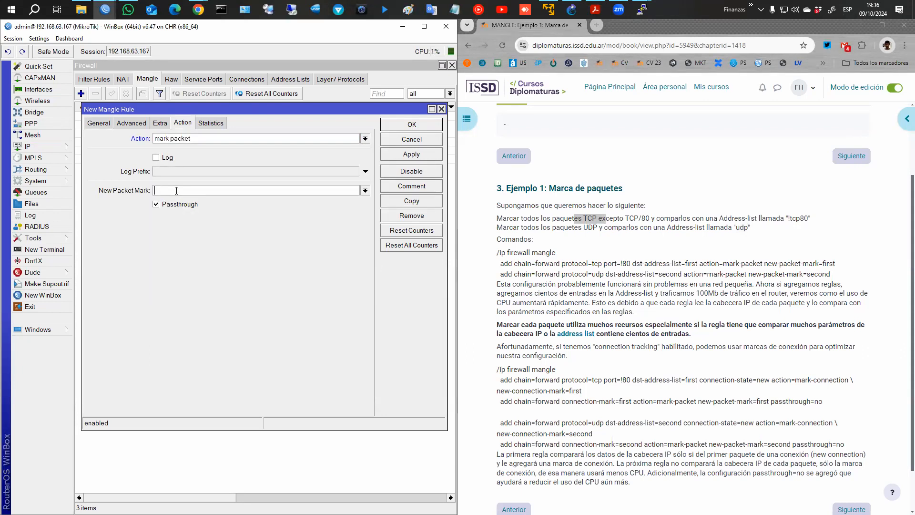
type("tcp!80")
left_click(156, 205)
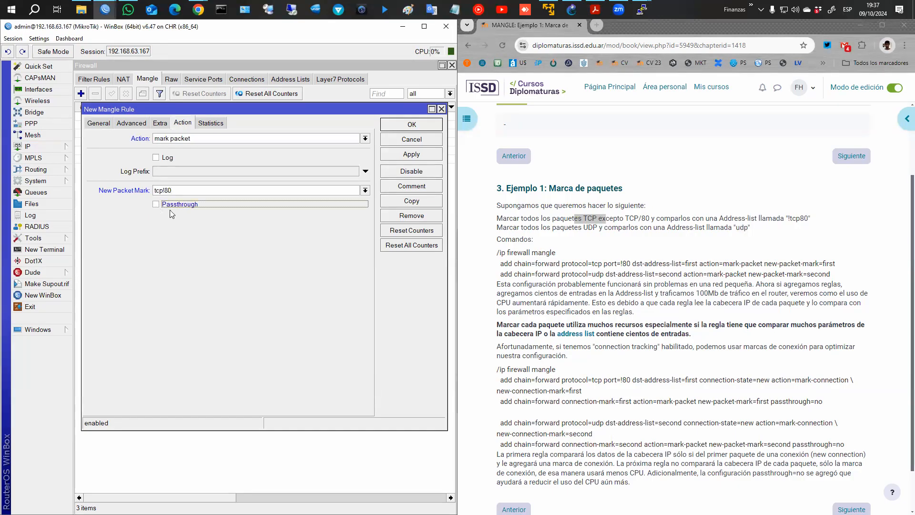
left_click(412, 125)
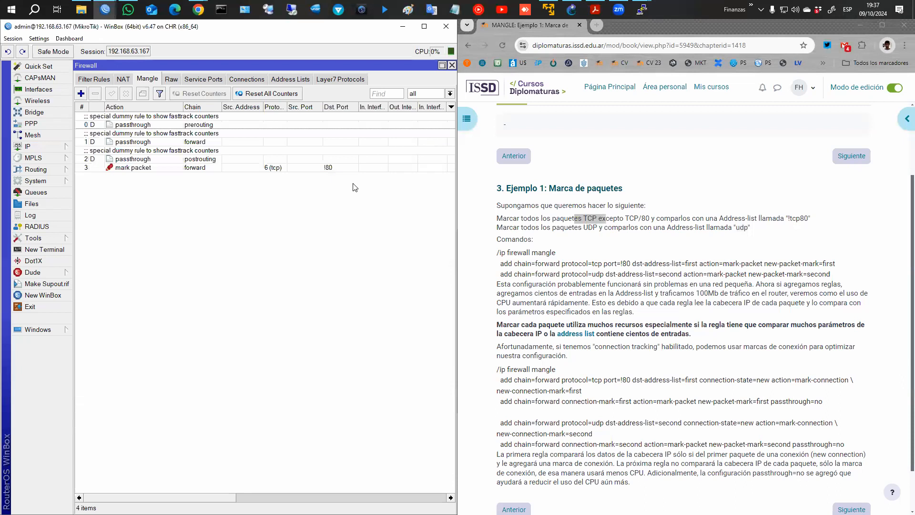
Comment rule 3 as 'Marcado tráfico TCP !80' and begin another new mangle rule.
left_click(321, 171)
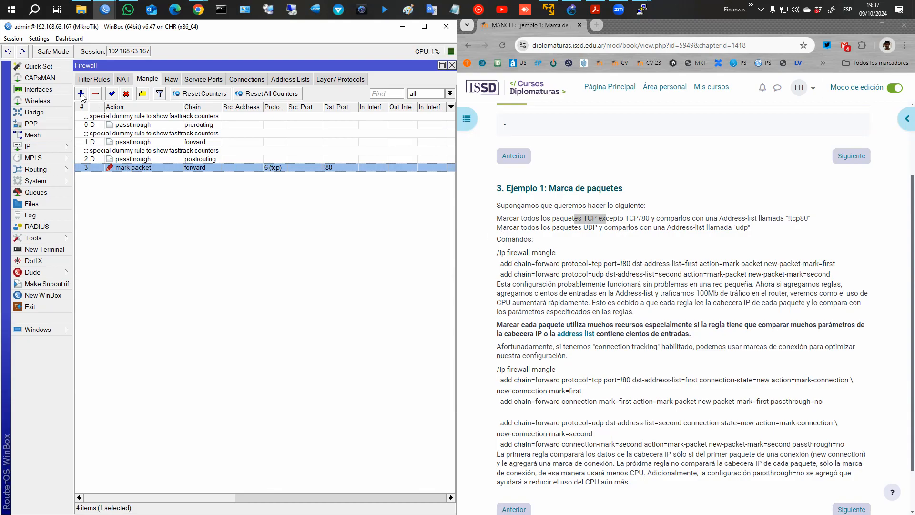
left_click(141, 95)
type("Marcado tráfico TCP")
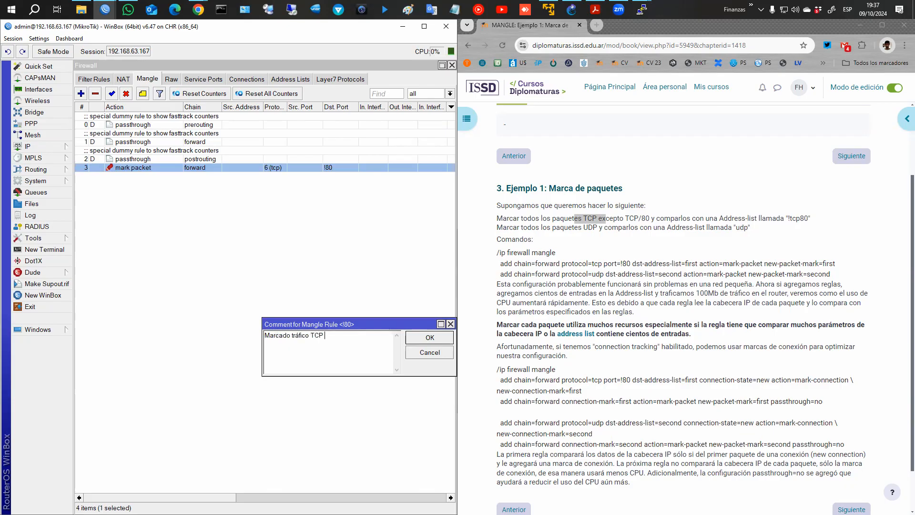
type(" !80")
key("Return")
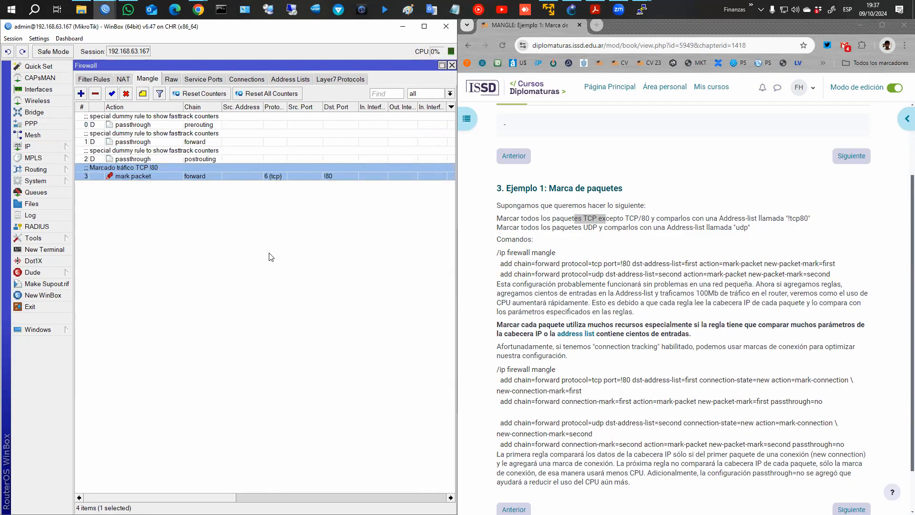
left_click(81, 94)
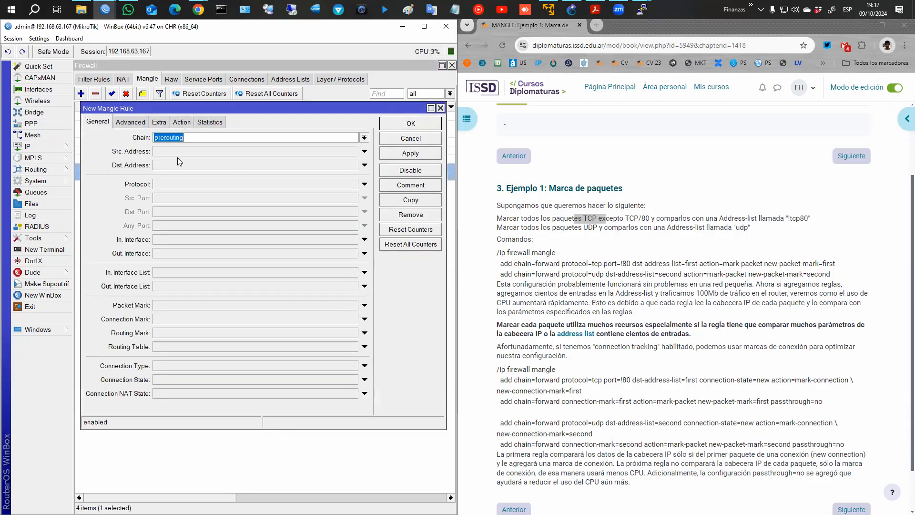
Give the second new rule chain 'forward' and protocol 'udp'.
left_click(366, 139)
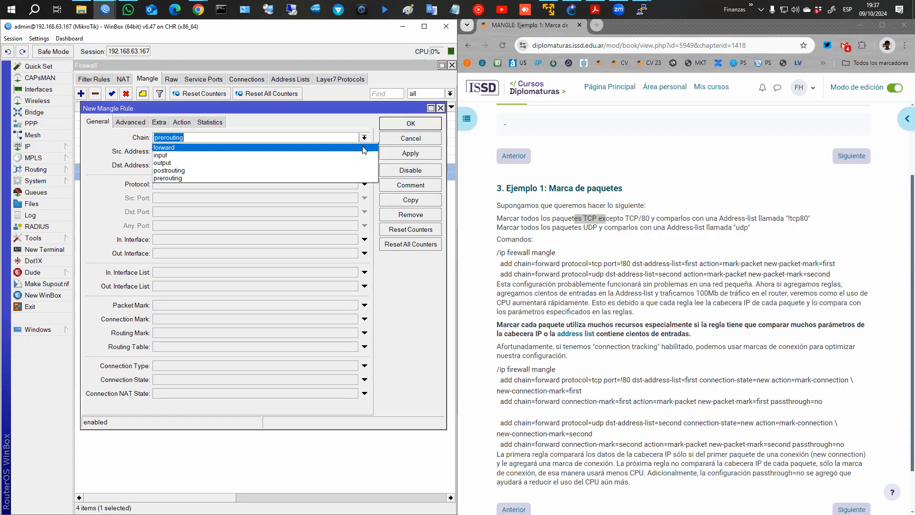
left_click(334, 148)
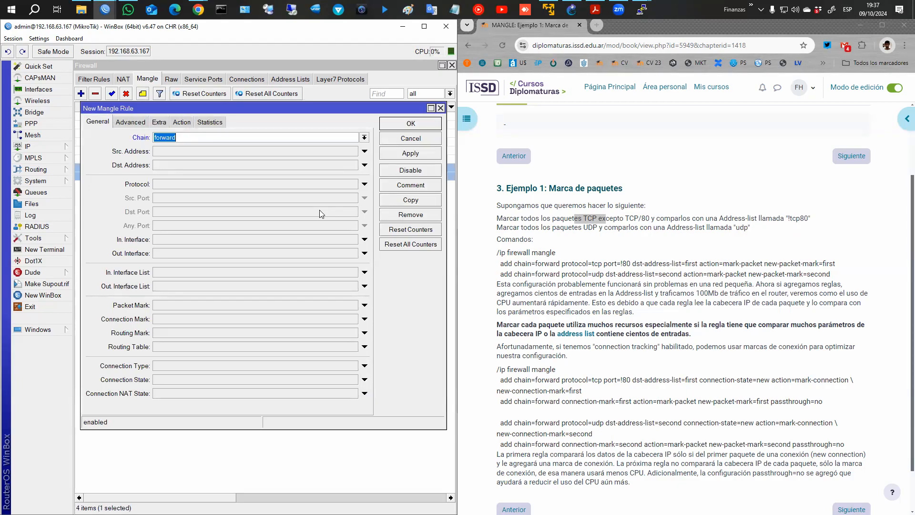
left_click(365, 184)
left_click(353, 184)
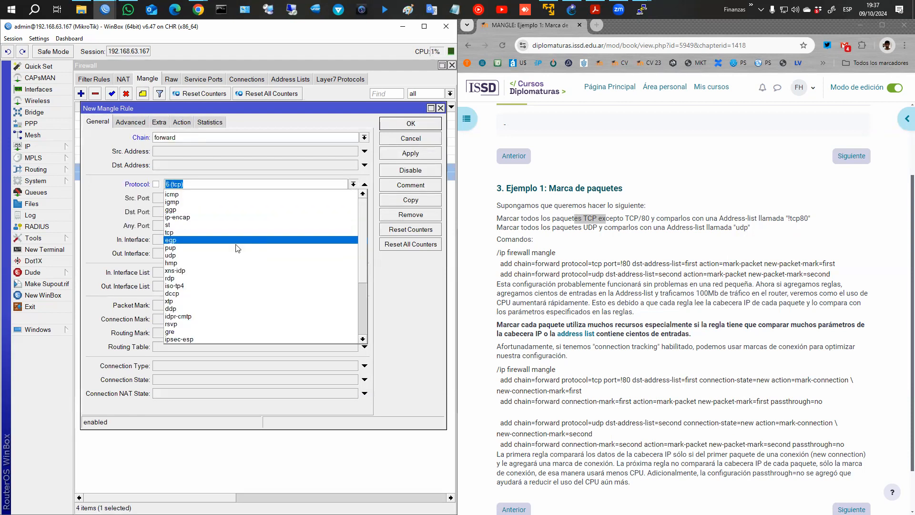
left_click(230, 257)
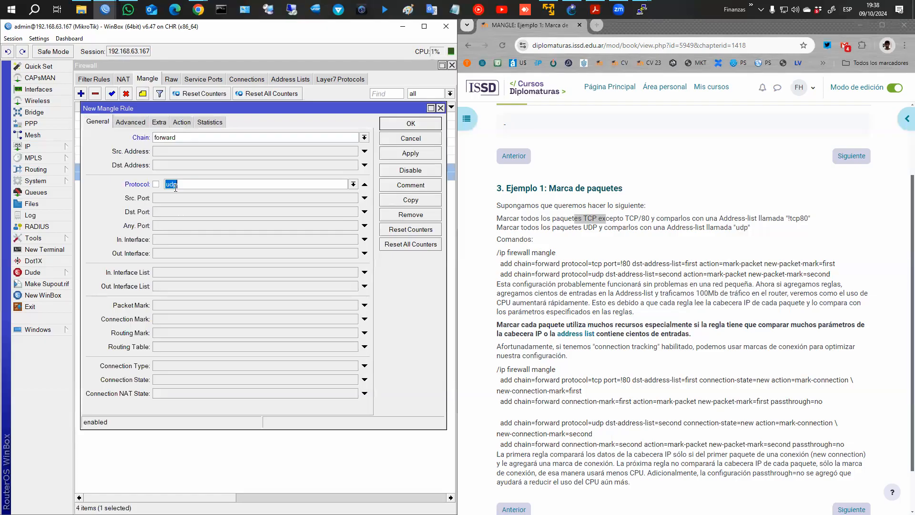
left_click(181, 122)
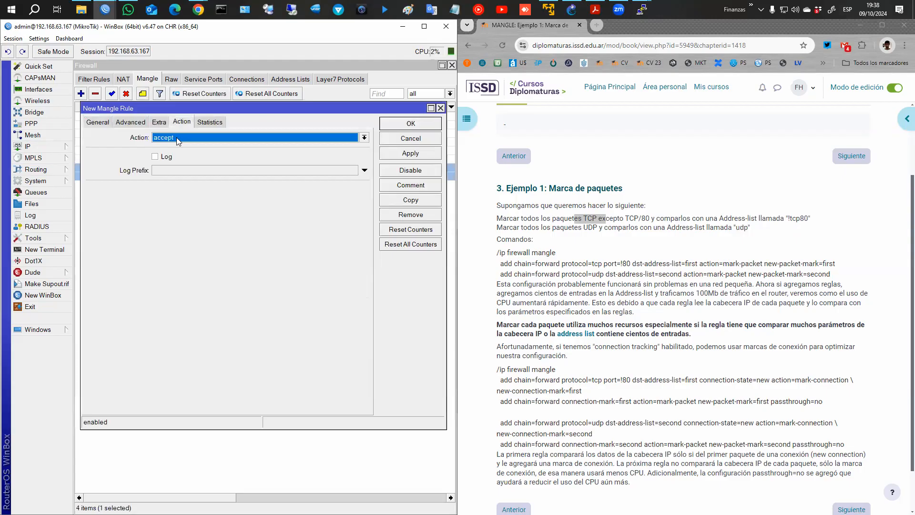
Set the UDP rule's action to mark packet with new packet mark 'udp' and passthrough off.
left_click(190, 137)
left_click(196, 234)
left_click(196, 190)
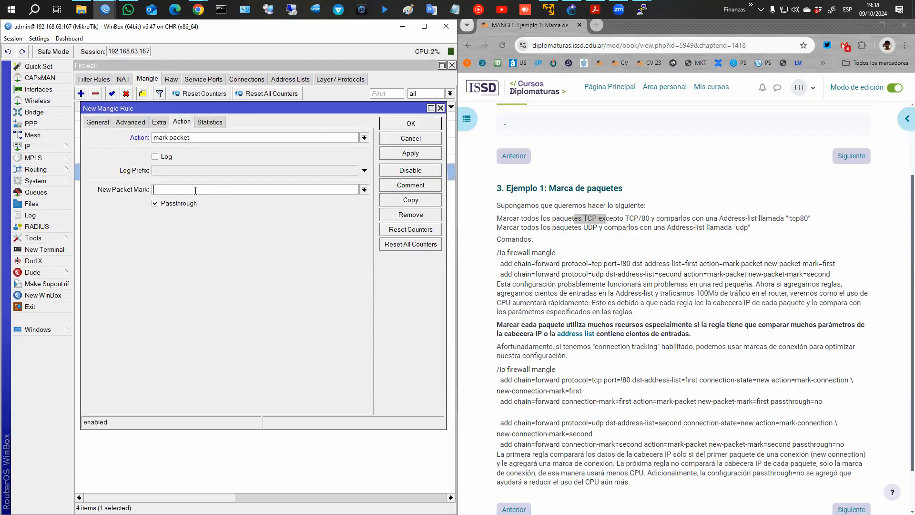
type("udp")
left_click(186, 203)
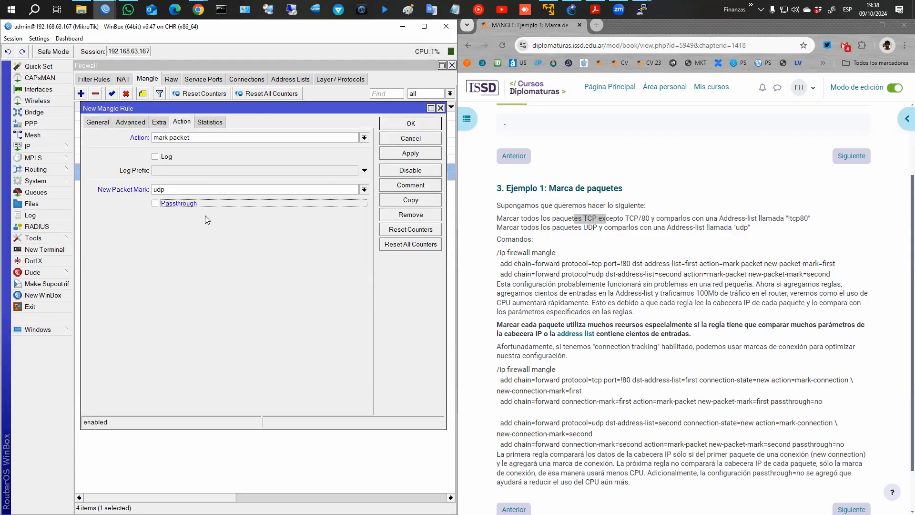
Comment it 'Marcado trafico UDP', save the rule, and maximize WinBox.
left_click(393, 188)
type("Marcado")
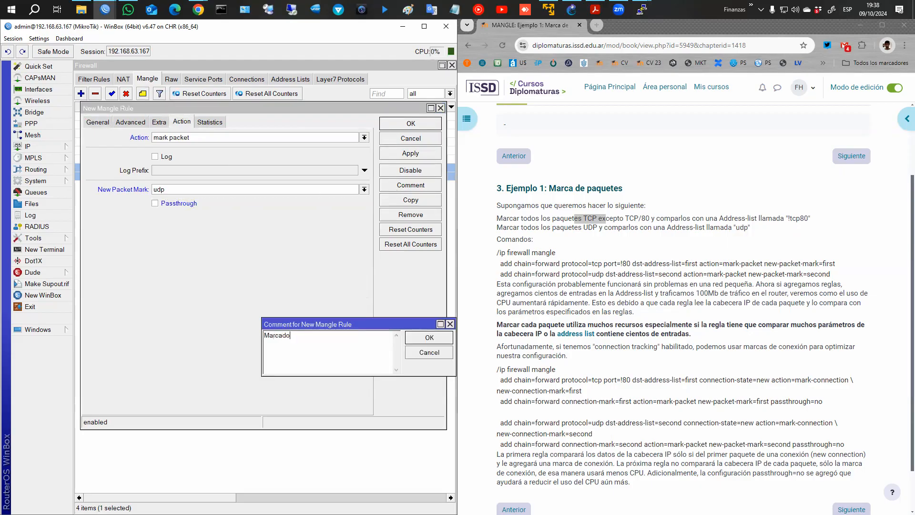
type(" trafico UDP")
key("Return")
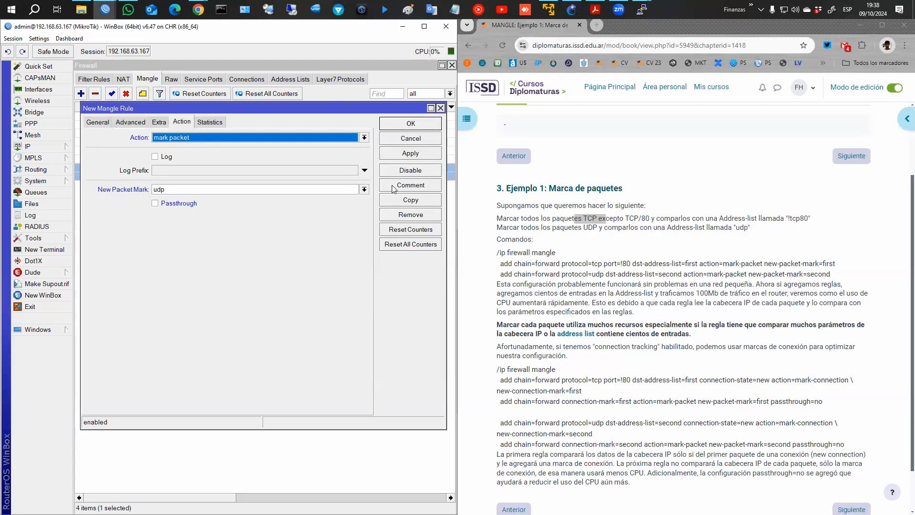
left_click(400, 126)
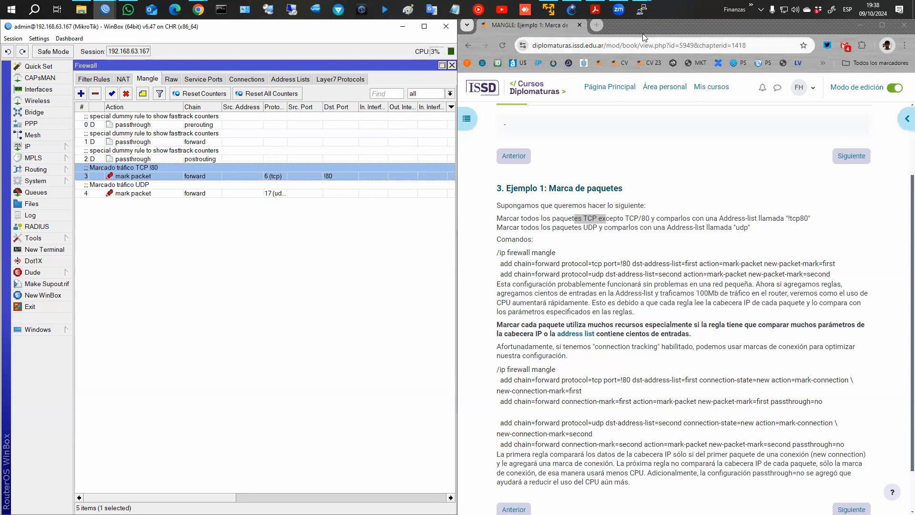
left_click(432, 26)
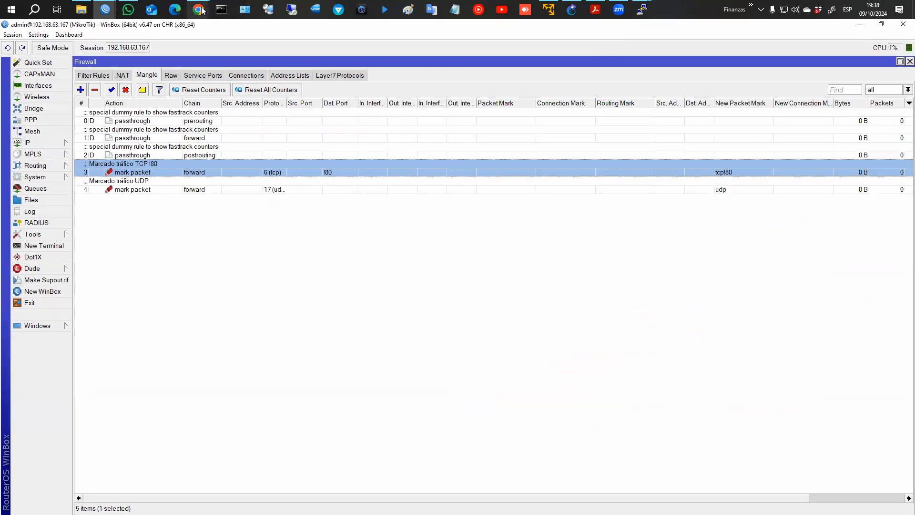
Select the TCP !80 and UDP rules to check their counters, then bring the Firewall PDF forward.
mouse_move(198, 10)
left_click(193, 189)
left_click(202, 172)
left_click(206, 189)
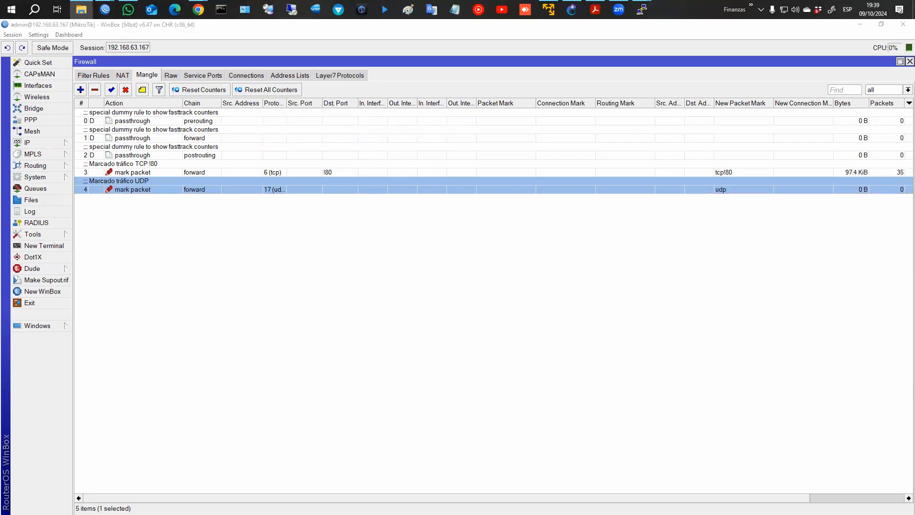
left_click(595, 9)
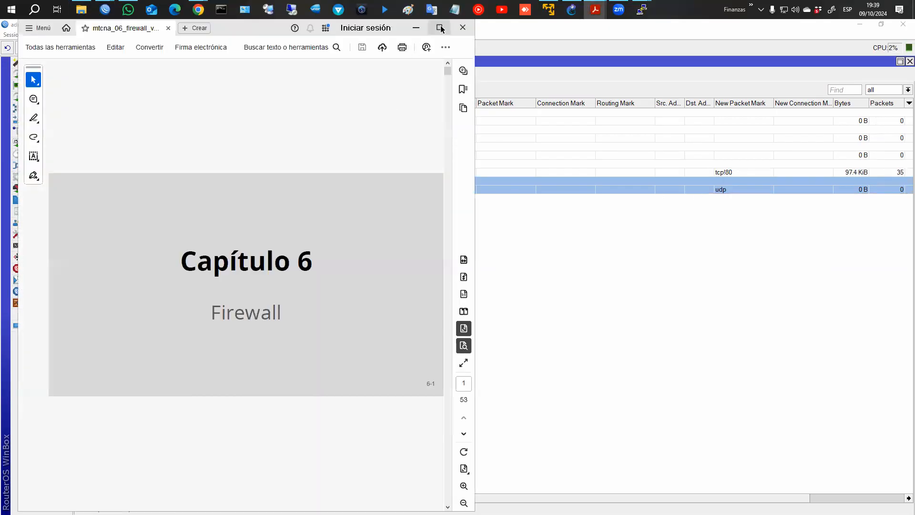
Maximize Acrobat, go to page 52 'Sección Mangle', and select its mangle flow diagram.
left_click(439, 27)
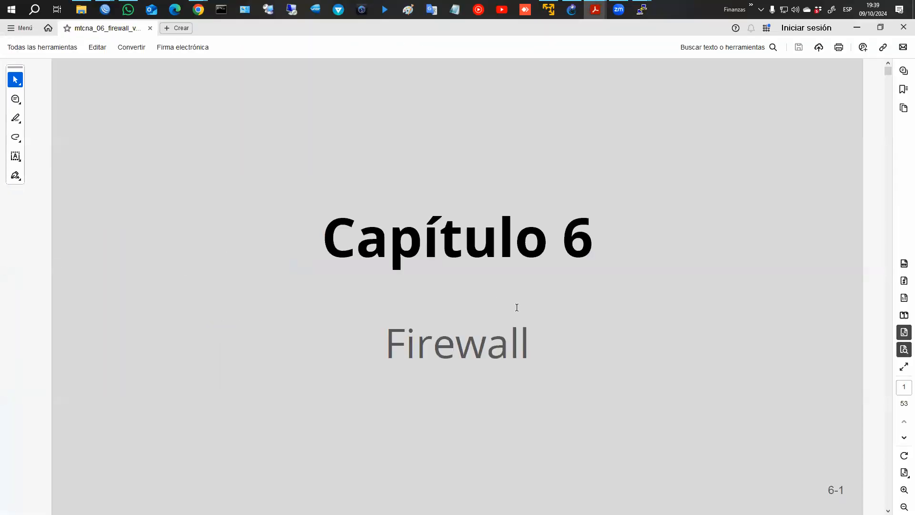
key("End")
key("Left")
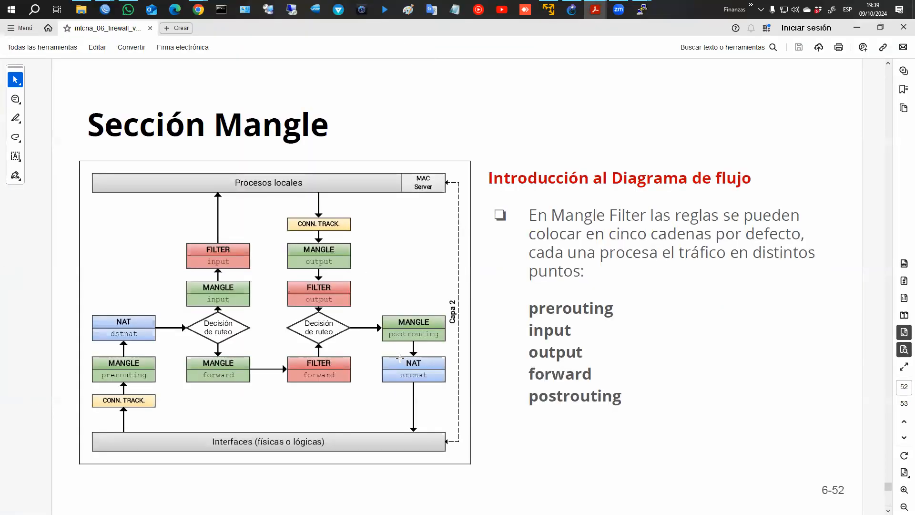
left_click_drag(387, 310, 383, 340)
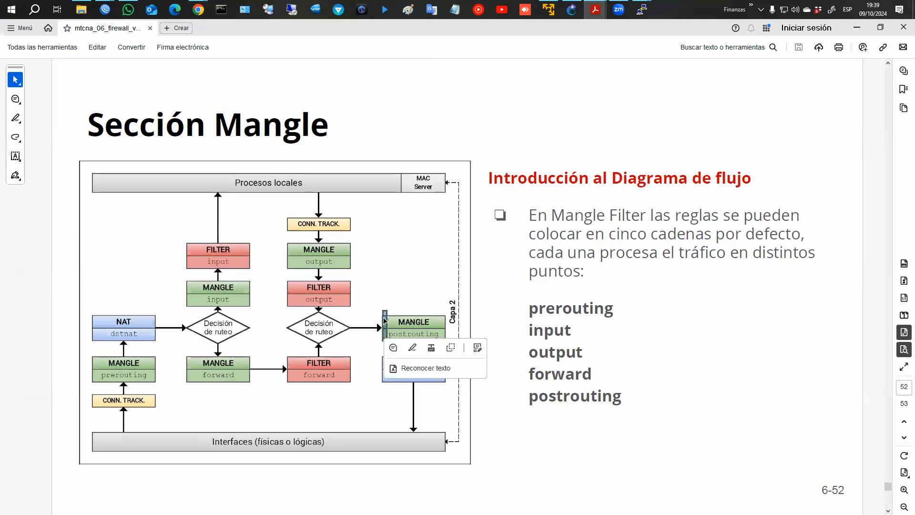
left_click(395, 332)
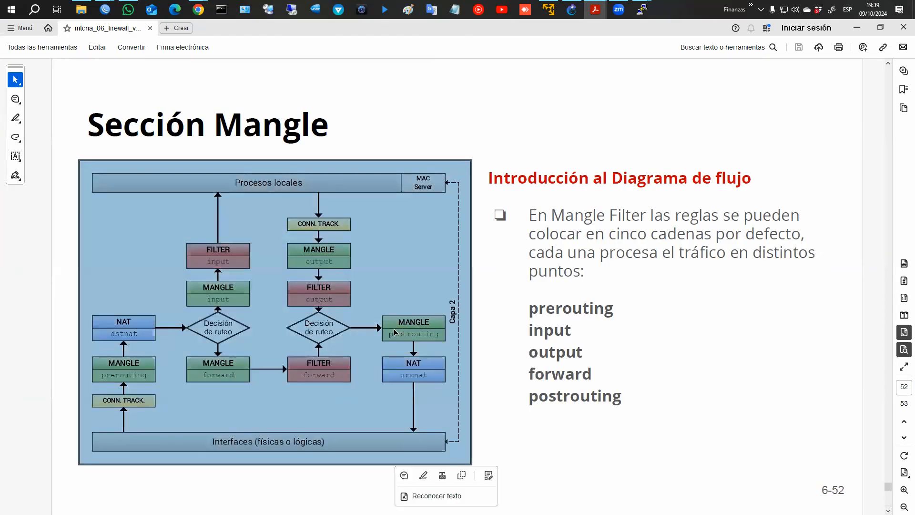
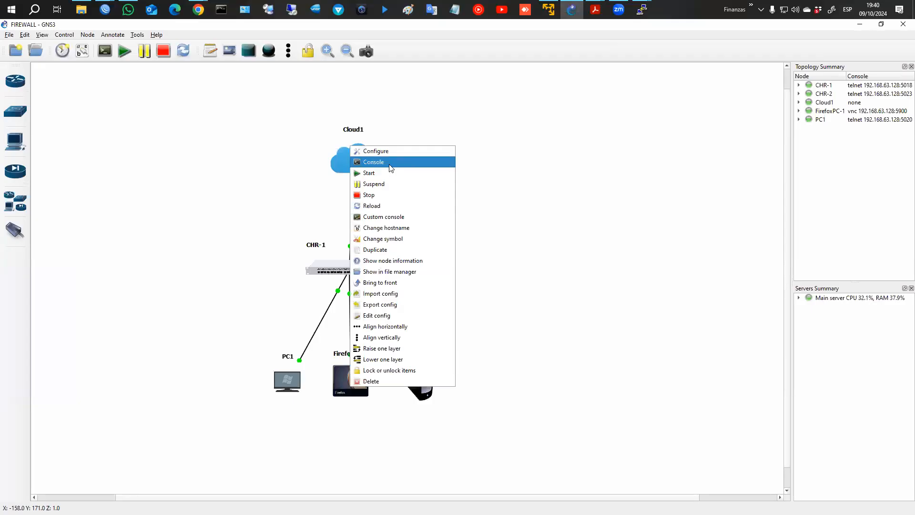
left_click(391, 163)
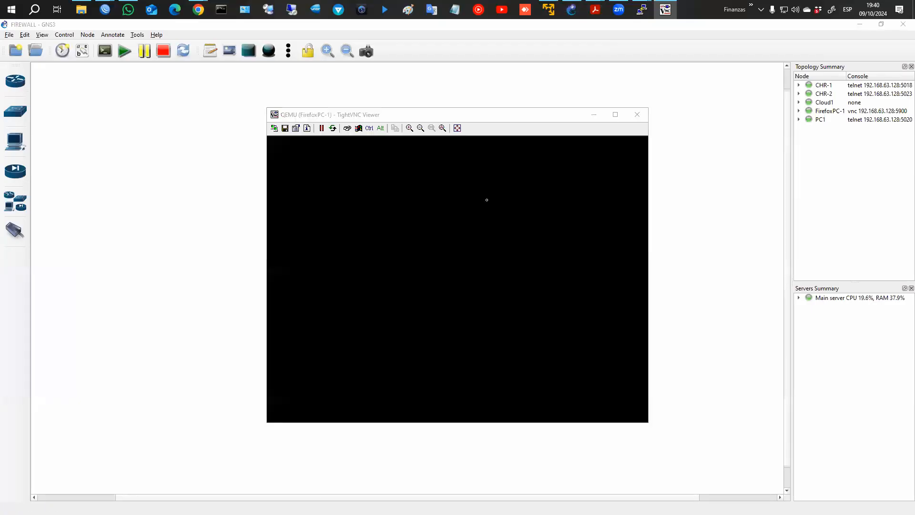
left_click(487, 192)
left_click(365, 162)
type("www.fb.com")
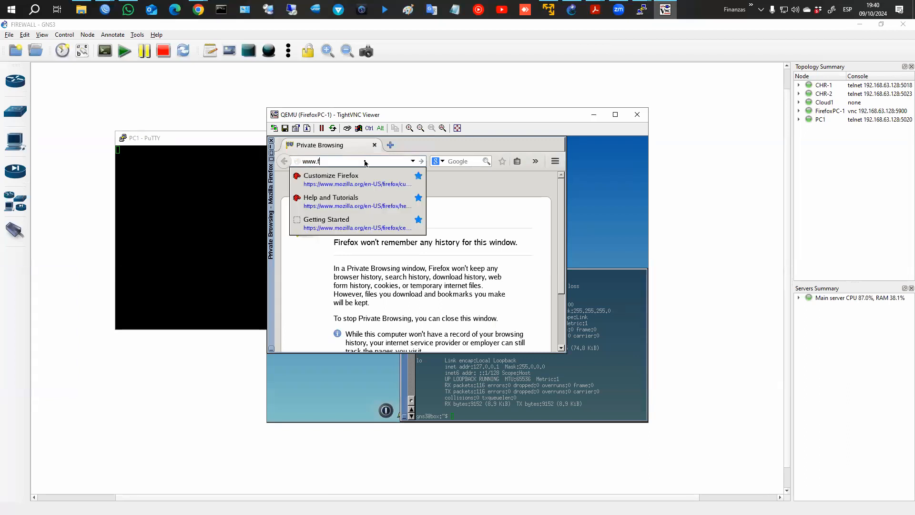
key("Return")
left_click(105, 10)
left_click(159, 50)
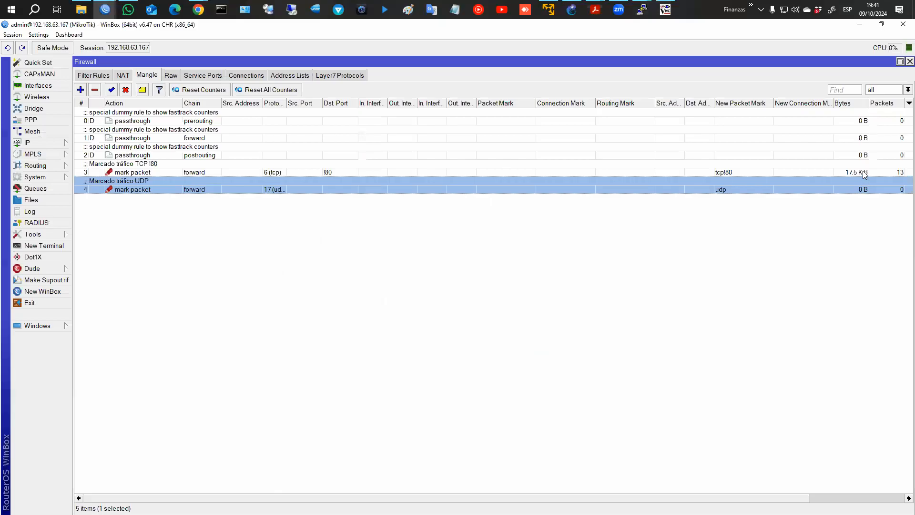
left_click(842, 163)
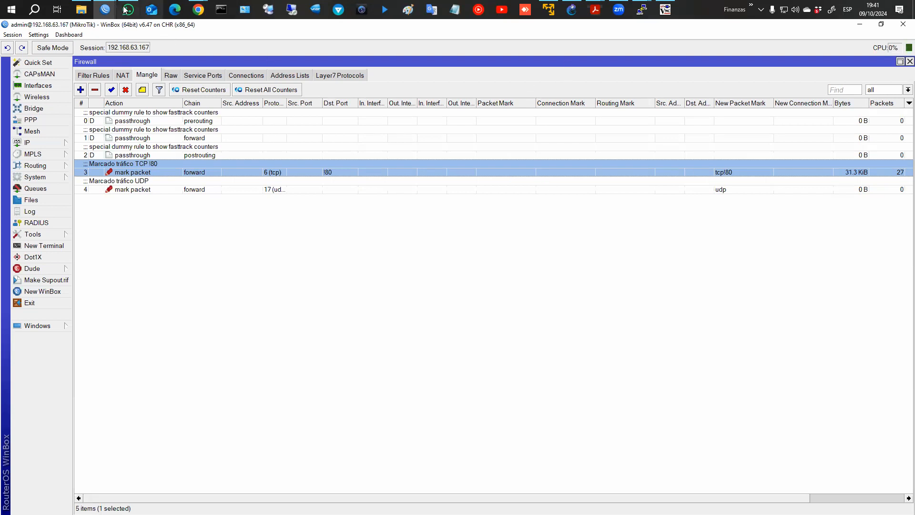
left_click(198, 11)
left_click(243, 68)
left_click(198, 12)
Maximize the MANGLE course page in Chrome and place a blank Notepad window over it.
left_click(253, 68)
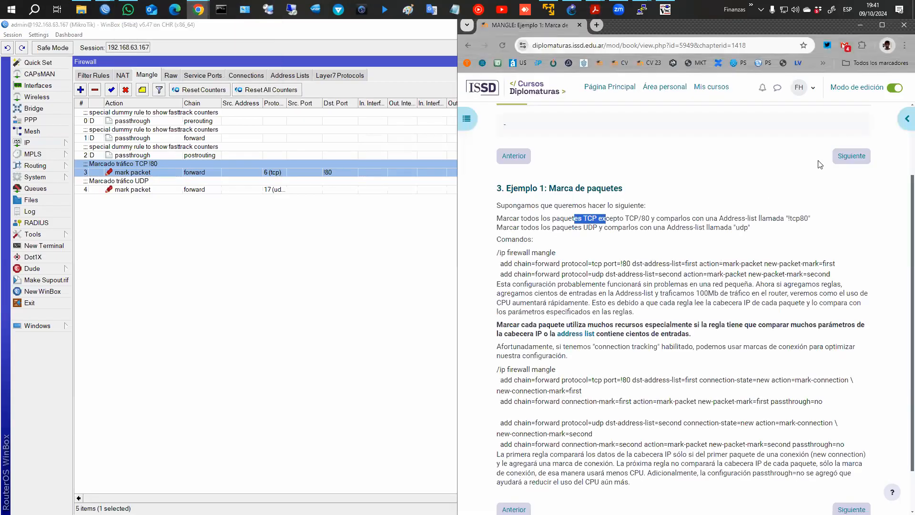
left_click(883, 27)
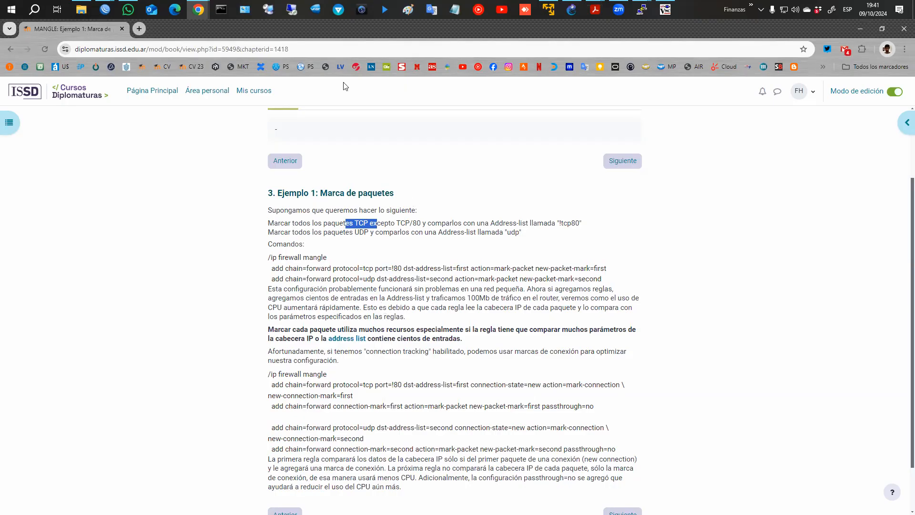
left_click(455, 11)
left_click_drag(460, 51, 377, 38)
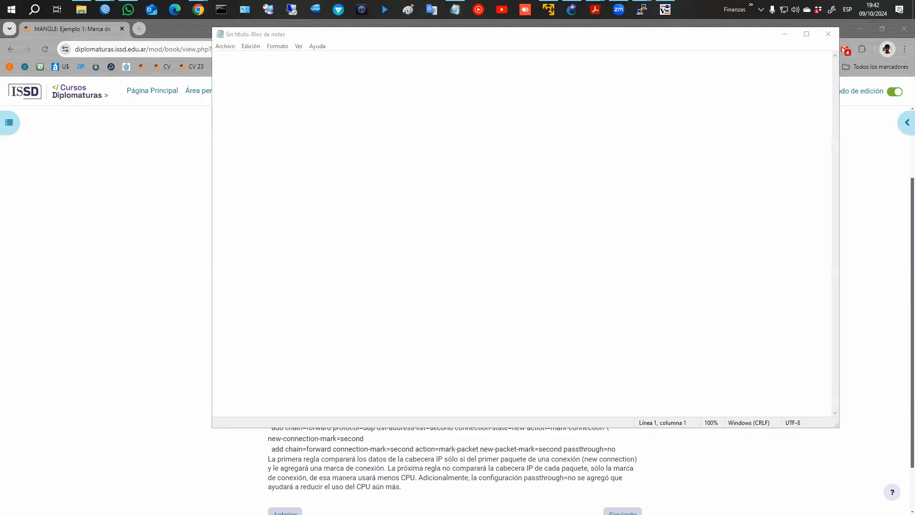
Sketch packet 1) as header cells IP S, IP D, Pto S, Pto D and Payload.
left_click_drag(236, 85, 236, 97)
mouse_move(232, 77)
left_mouse_down()
mouse_move(249, 104)
mouse_move(239, 111)
left_mouse_up()
mouse_move(290, 82)
left_mouse_down()
mouse_move(290, 109)
mouse_move(400, 77)
left_mouse_up()
left_click_drag(305, 117, 405, 119)
left_click_drag(399, 79, 400, 122)
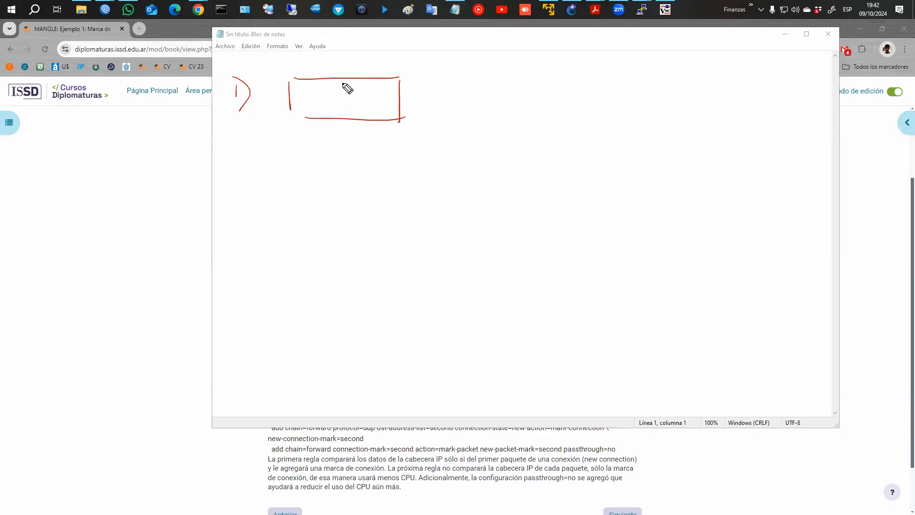
left_click_drag(346, 79, 347, 120)
left_click_drag(310, 86, 309, 110)
mouse_move(352, 84)
left_mouse_down()
mouse_move(353, 94)
mouse_move(365, 92)
left_mouse_up()
left_click_drag(359, 99, 359, 110)
mouse_move(400, 80)
left_mouse_down()
mouse_move(477, 82)
mouse_move(474, 125)
left_mouse_up()
left_click_drag(404, 120, 475, 124)
left_click_drag(435, 82, 434, 123)
mouse_move(405, 86)
left_mouse_down()
mouse_move(405, 97)
mouse_move(423, 94)
mouse_move(409, 113)
left_mouse_up()
left_click_drag(446, 82, 451, 91)
left_click_drag(454, 84, 449, 121)
left_click_drag(449, 106, 442, 121)
mouse_move(478, 81)
left_mouse_down()
mouse_move(507, 81)
mouse_move(483, 125)
mouse_move(499, 96)
mouse_move(509, 108)
mouse_move(539, 106)
mouse_move(531, 111)
left_mouse_up()
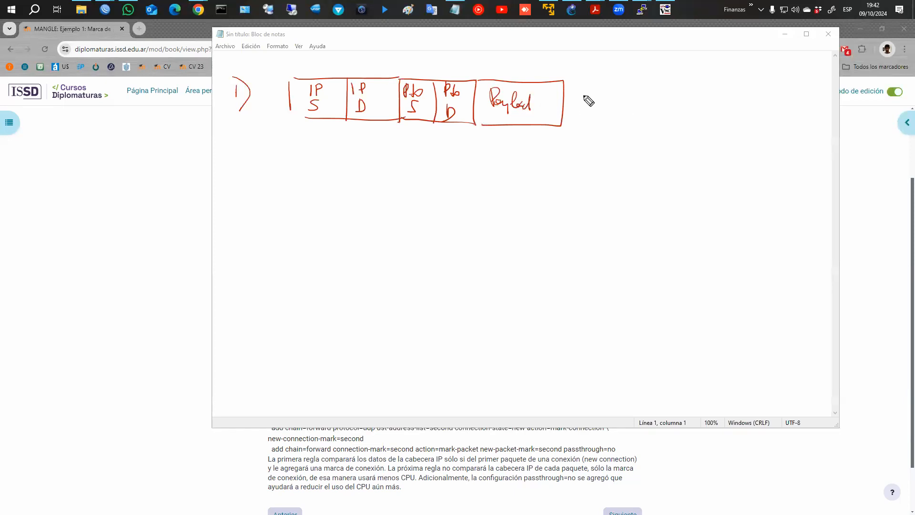
Draw a TCP !80 / UDP comparison table at the top right.
left_click_drag(684, 34, 687, 52)
left_click_drag(693, 91, 693, 156)
left_click_drag(610, 55, 766, 59)
mouse_move(620, 45)
left_mouse_down()
mouse_move(626, 33)
mouse_move(640, 48)
left_mouse_up()
mouse_move(640, 37)
left_mouse_down()
mouse_move(653, 46)
mouse_move(662, 38)
left_mouse_up()
left_click_drag(666, 39, 715, 39)
left_click_drag(722, 38, 733, 48)
left_click_drag(734, 38, 734, 44)
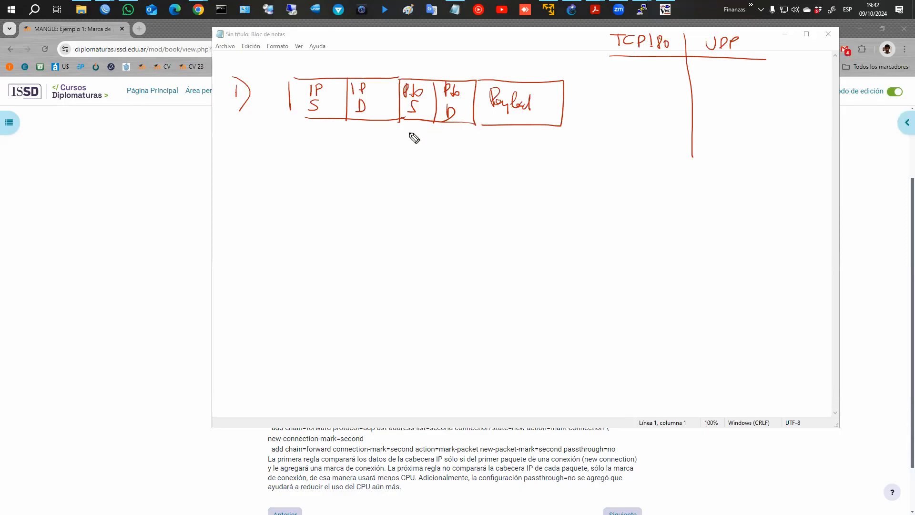
Write source port 8081, tick TCP for packet 1 with a marking arrow, and label example 2).
mouse_move(407, 131)
left_mouse_down()
mouse_move(405, 144)
mouse_move(419, 141)
left_mouse_up()
key("ctrl+z")
key("ctrl+z")
left_click_drag(412, 132, 413, 132)
left_click_drag(418, 136, 431, 145)
mouse_move(634, 98)
left_mouse_down()
mouse_move(638, 114)
mouse_move(661, 90)
left_mouse_up()
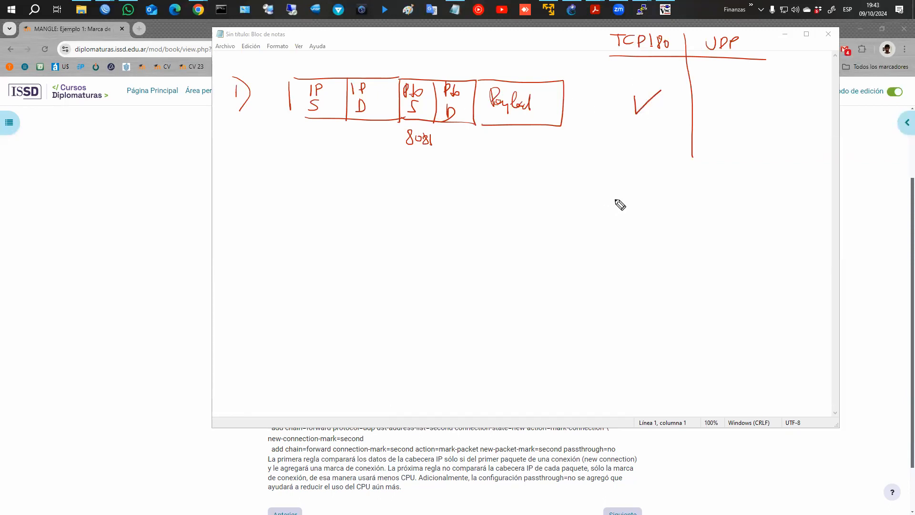
mouse_move(777, 115)
left_mouse_down()
mouse_move(801, 65)
mouse_move(813, 76)
left_mouse_up()
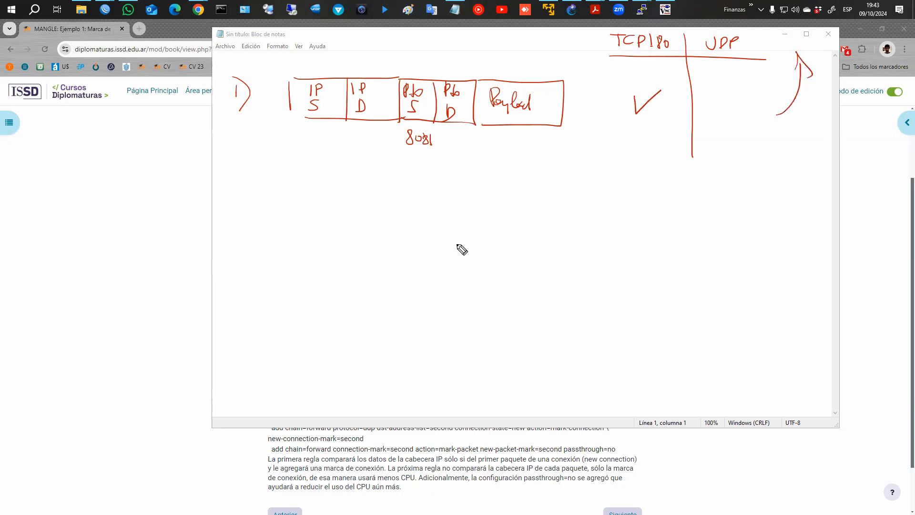
mouse_move(227, 158)
left_mouse_down()
mouse_move(241, 172)
mouse_move(236, 182)
left_mouse_up()
Sketch packet 2 with a UDP port, ticking UDP and crossing TCP in the table.
left_click_drag(299, 159, 298, 189)
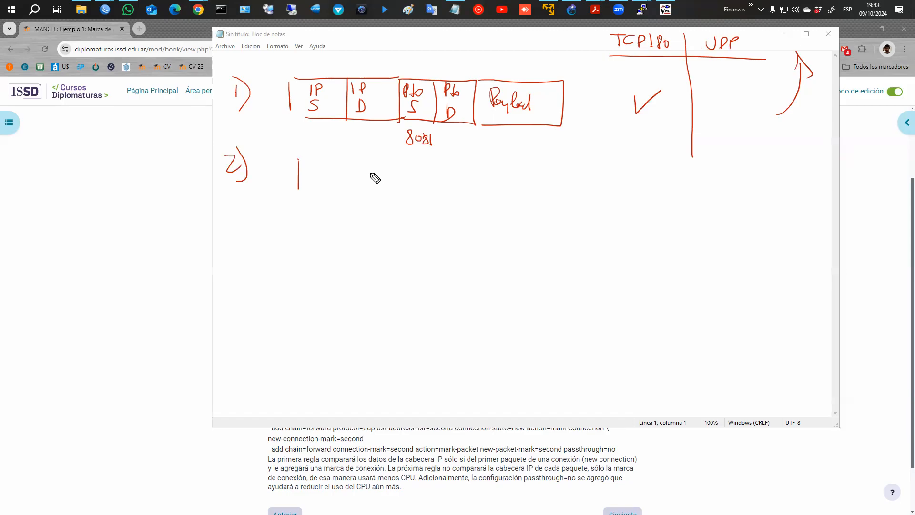
left_click_drag(410, 170, 424, 189)
left_click_drag(422, 176, 485, 190)
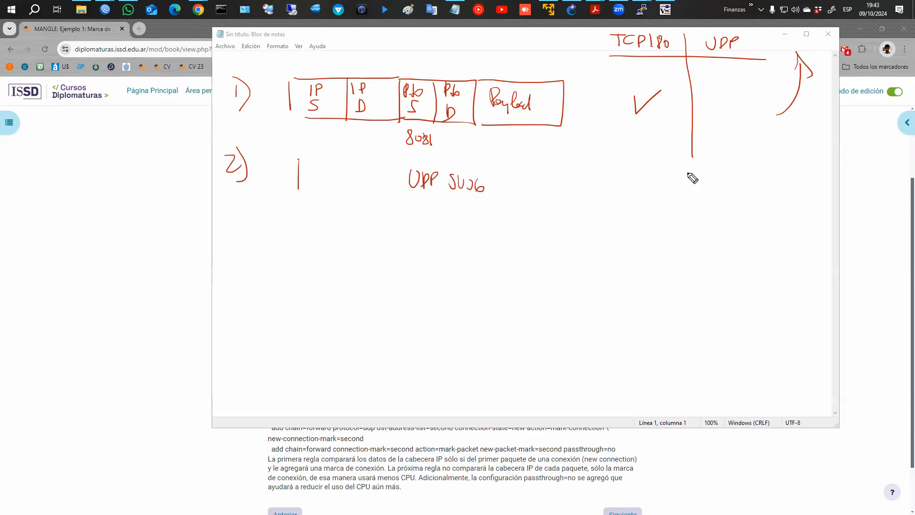
left_click_drag(696, 154, 694, 188)
left_click_drag(719, 156, 747, 154)
left_click_drag(608, 102, 618, 109)
mouse_move(717, 162)
left_mouse_down()
mouse_move(721, 180)
mouse_move(747, 155)
left_mouse_up()
mouse_move(686, 167)
left_mouse_down()
mouse_move(667, 181)
mouse_move(683, 182)
left_mouse_up()
mouse_move(762, 168)
left_mouse_down()
mouse_move(814, 107)
mouse_move(820, 138)
left_mouse_up()
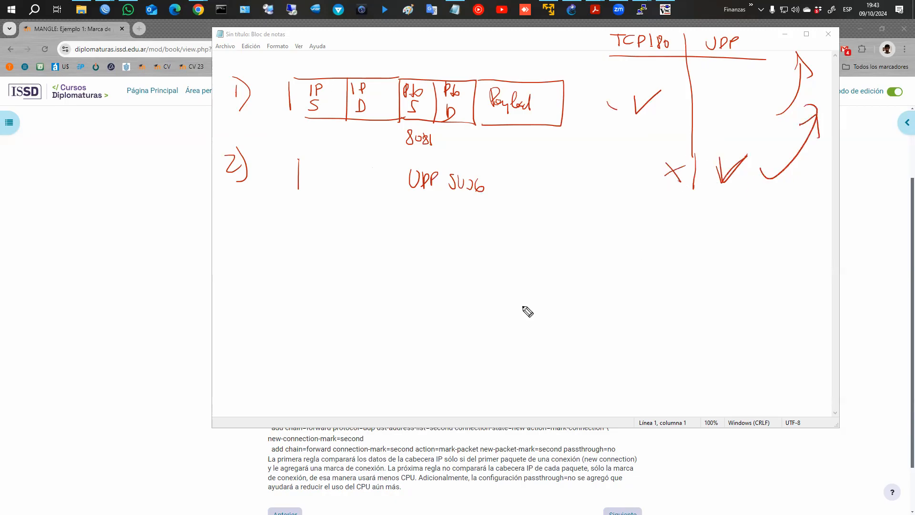
Sketch example 3) as a TCP port 80 packet, crossing out both table columns.
left_click_drag(228, 212, 232, 252)
mouse_move(303, 221)
left_mouse_down()
mouse_move(307, 247)
mouse_move(443, 214)
left_mouse_up()
left_click_drag(321, 254, 437, 253)
left_click_drag(430, 218, 426, 256)
left_click_drag(366, 217, 366, 257)
mouse_move(445, 228)
left_mouse_down()
mouse_move(446, 244)
mouse_move(456, 223)
mouse_move(462, 243)
left_mouse_up()
mouse_move(471, 232)
left_mouse_down()
mouse_move(459, 261)
mouse_move(470, 267)
left_mouse_up()
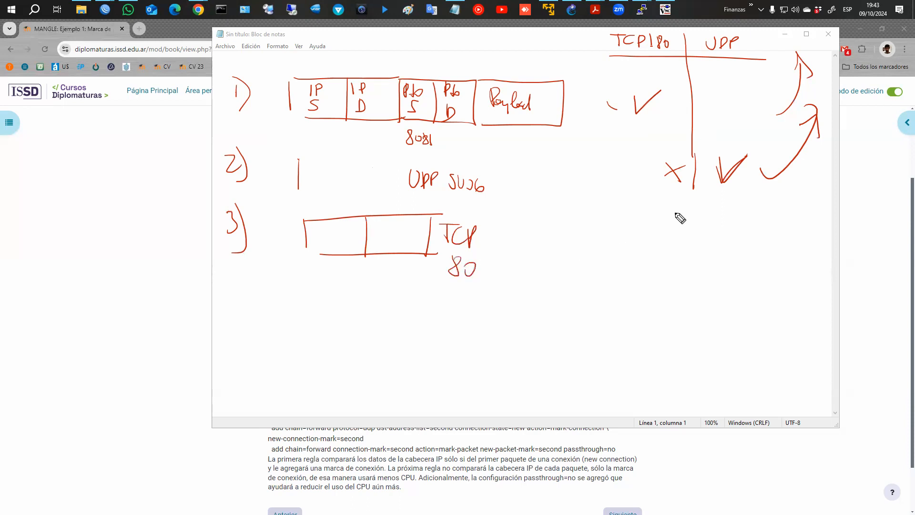
left_click_drag(657, 221, 673, 244)
left_click_drag(678, 222, 653, 239)
mouse_move(715, 222)
left_mouse_down()
mouse_move(731, 239)
mouse_move(708, 239)
mouse_move(785, 218)
left_mouse_up()
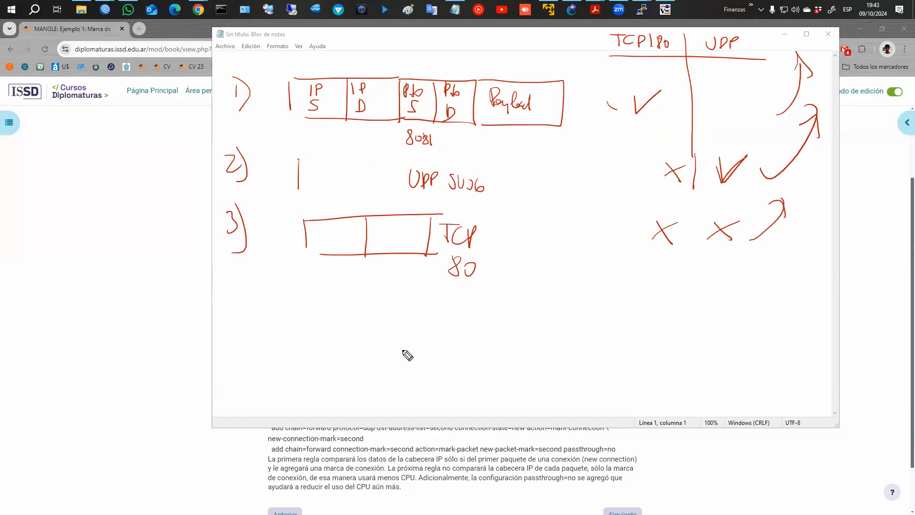
Add a circled ↑CPU note for rising load, then wipe all the red ink.
mouse_move(733, 365)
left_mouse_down()
mouse_move(729, 310)
mouse_move(795, 351)
mouse_move(824, 339)
left_mouse_up()
left_click_drag(715, 399, 711, 418)
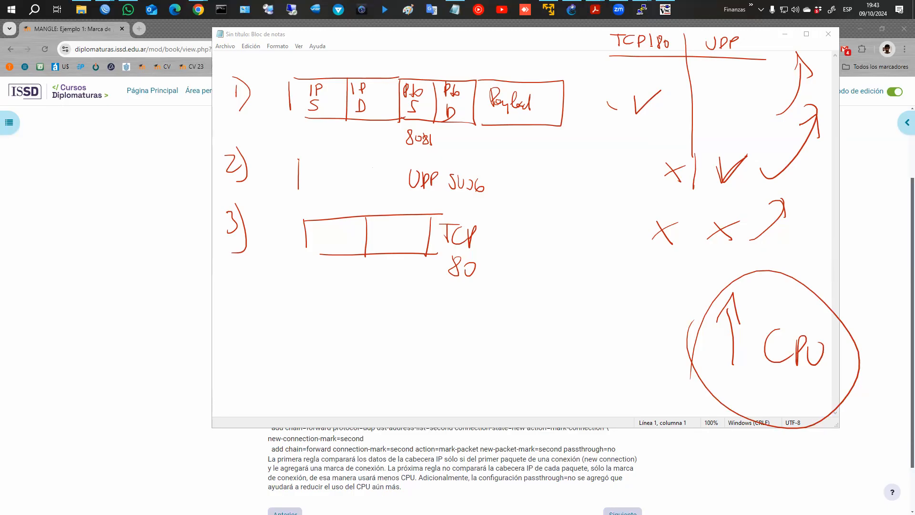
key("Escape")
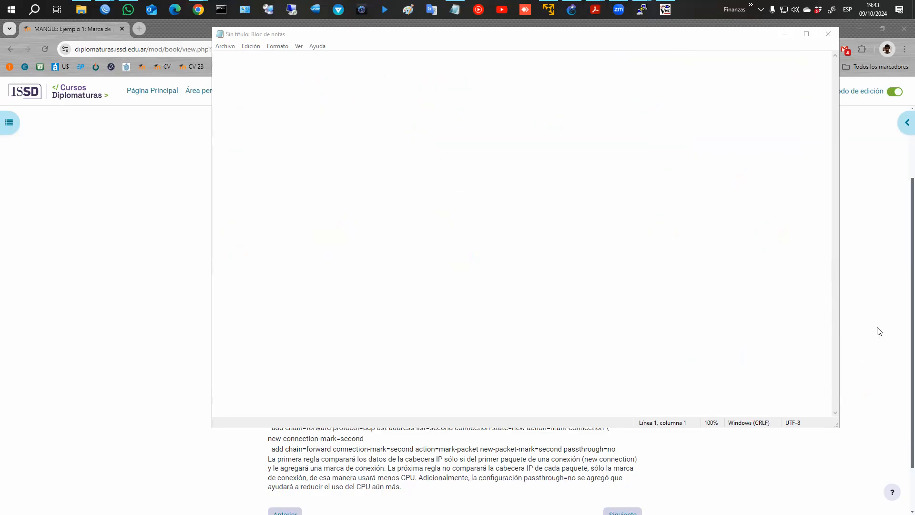
Minimize Notepad and snap WinBox left, with the Moodle course page on the right half.
left_click(785, 35)
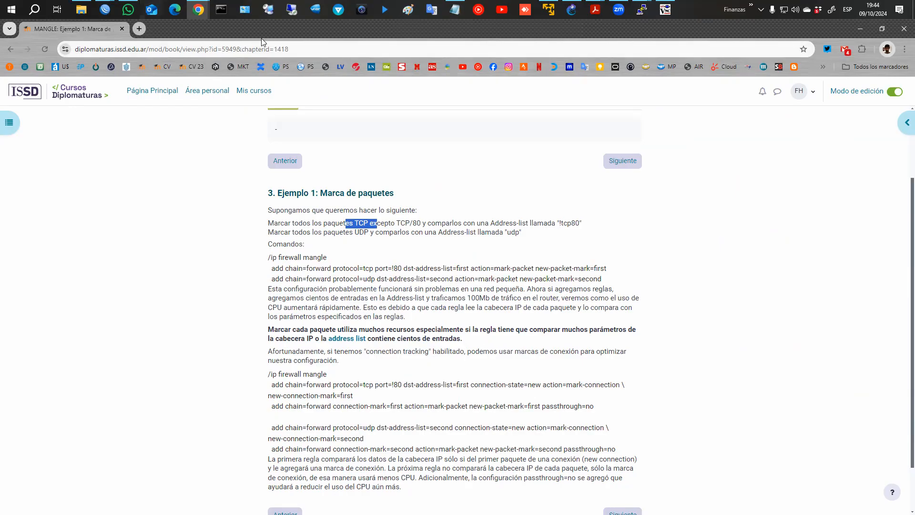
key("alt+Tab")
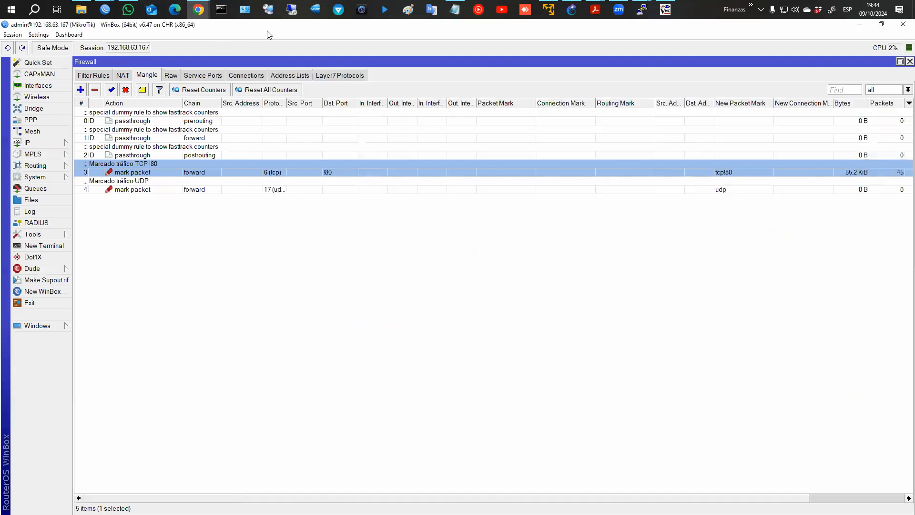
key("super+Left")
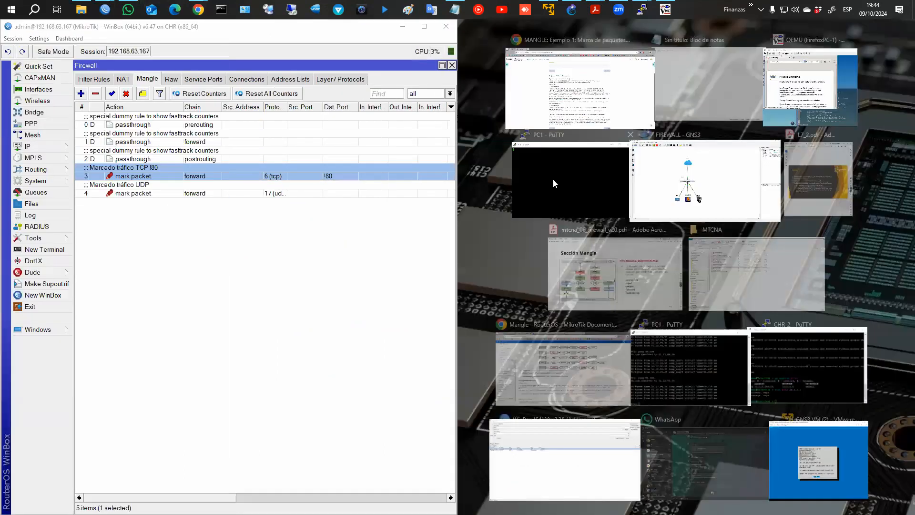
left_click(577, 90)
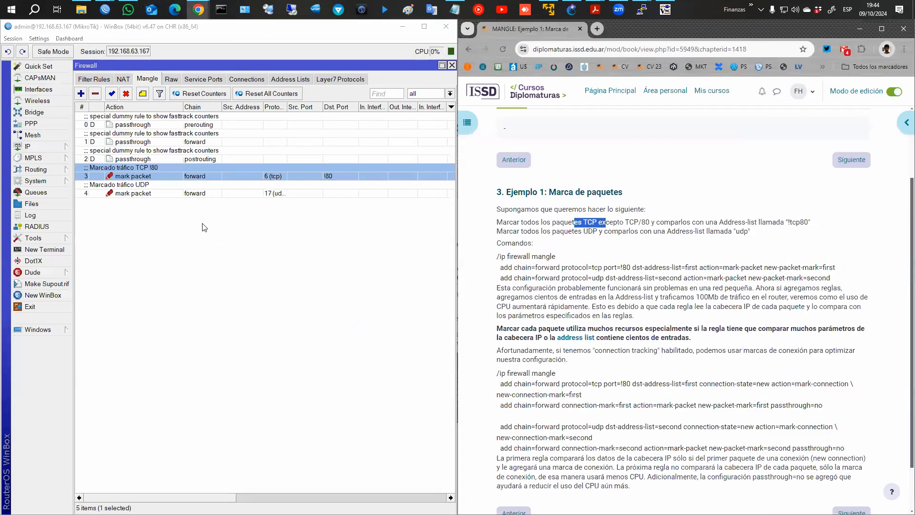
Delete the old TCP and UDP marking rules and add a forward-chain rule matching TCP destination port !80.
left_click(110, 195, "shift")
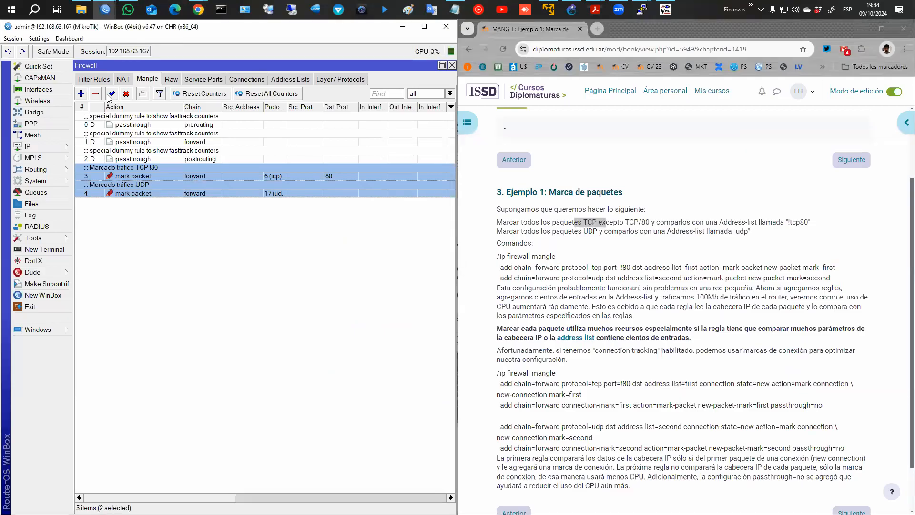
left_click(94, 94)
left_click(81, 94)
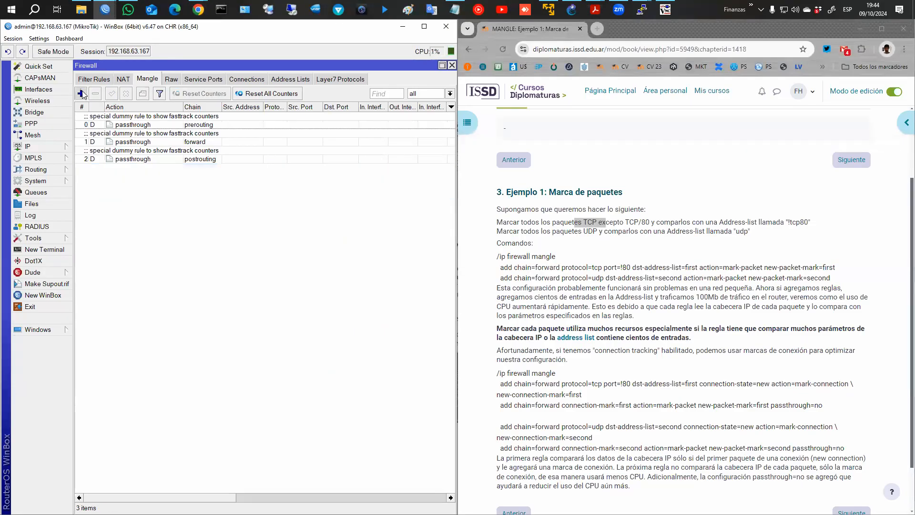
left_click(105, 122)
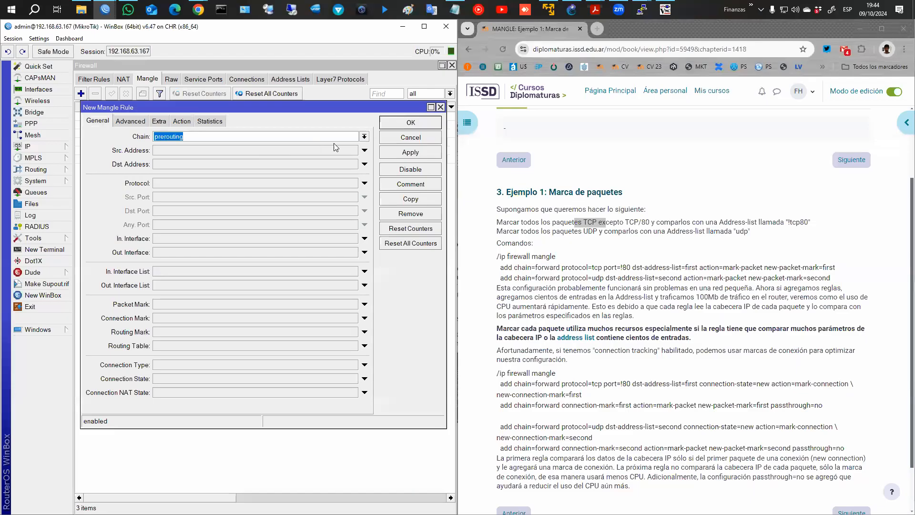
left_click(364, 137)
left_click(289, 148)
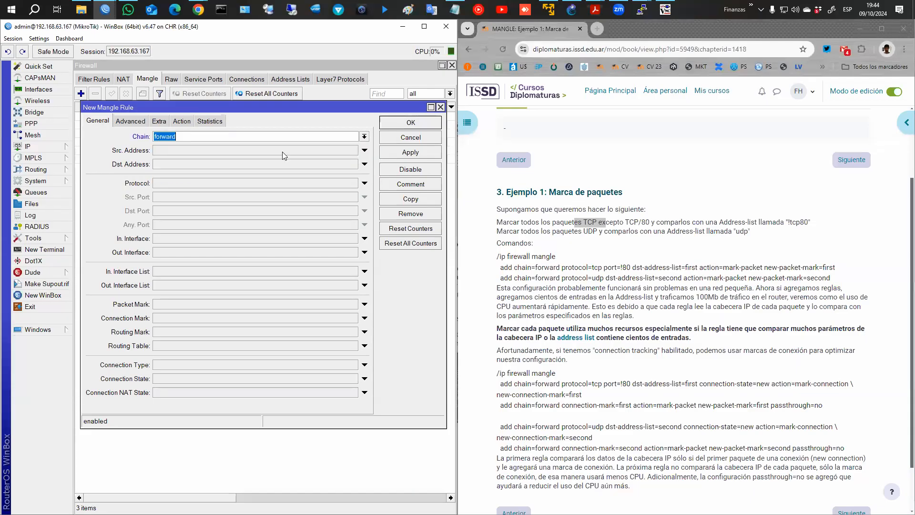
left_click(199, 184)
left_click(179, 211)
type("80")
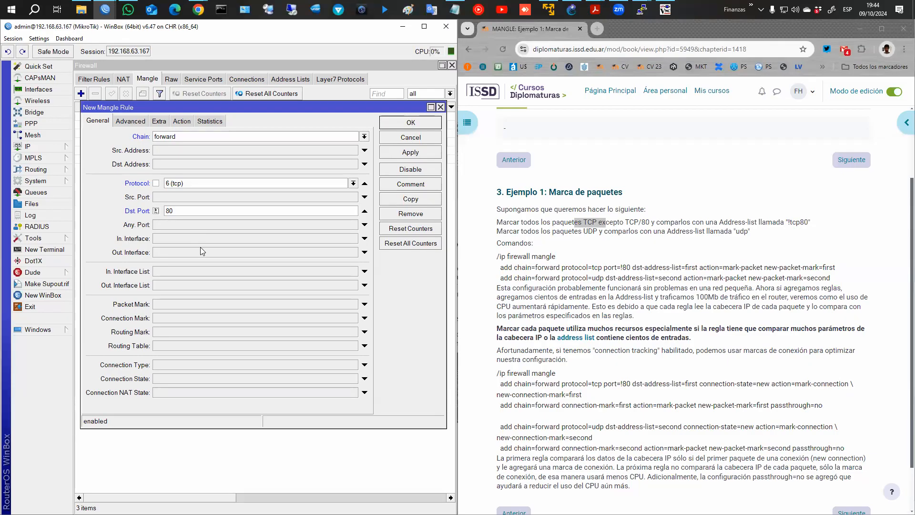
left_click(151, 379)
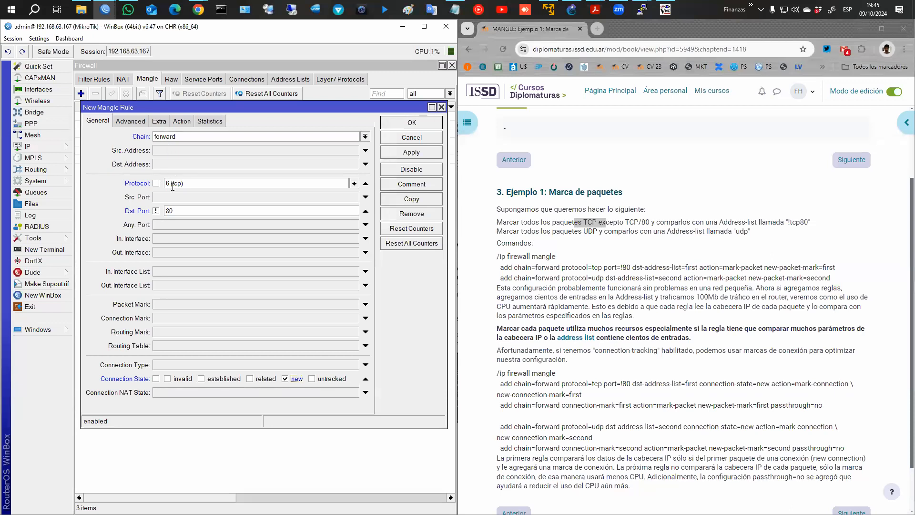
Set the rule's action to mark connection with new connection mark tcp!80_con and save it.
left_click(181, 123)
left_click(180, 136)
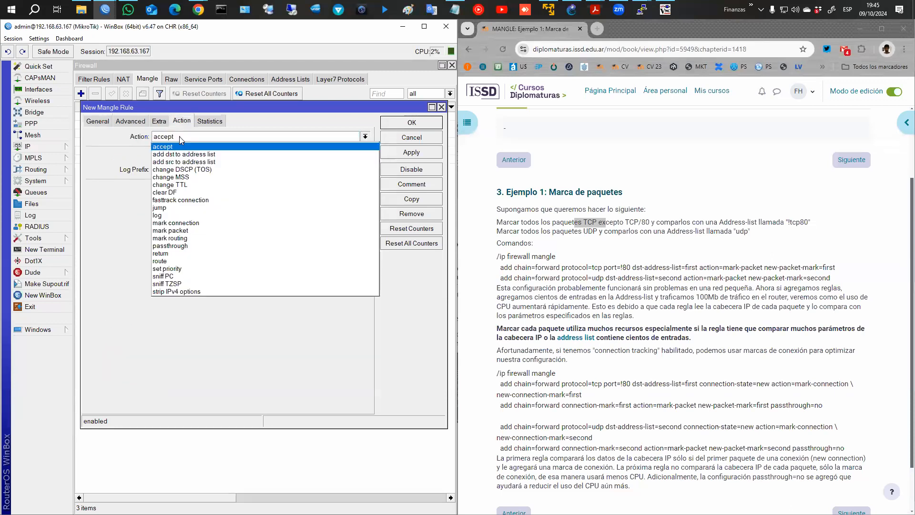
left_click(186, 224)
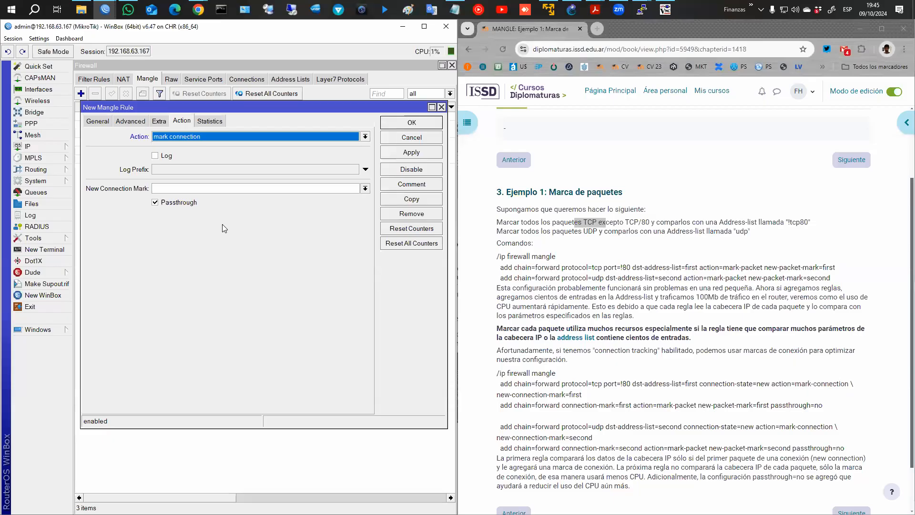
left_click(212, 186)
type("tcp!80_con")
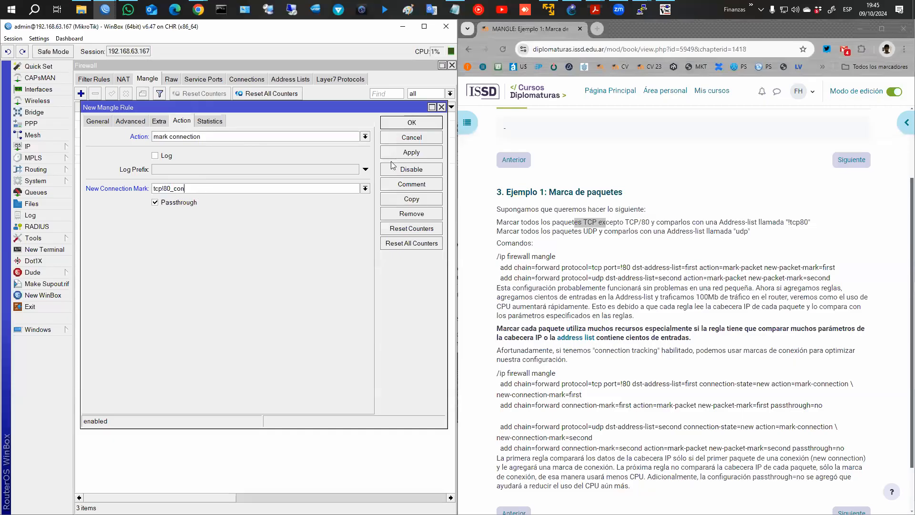
left_click(403, 125)
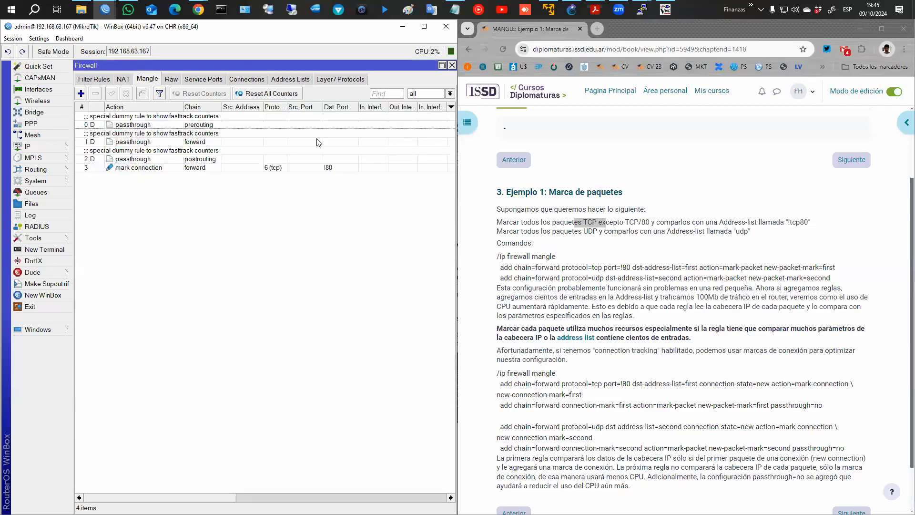
Start a new forward-chain mangle rule matching connection mark tcp!80_con.
left_click(81, 94)
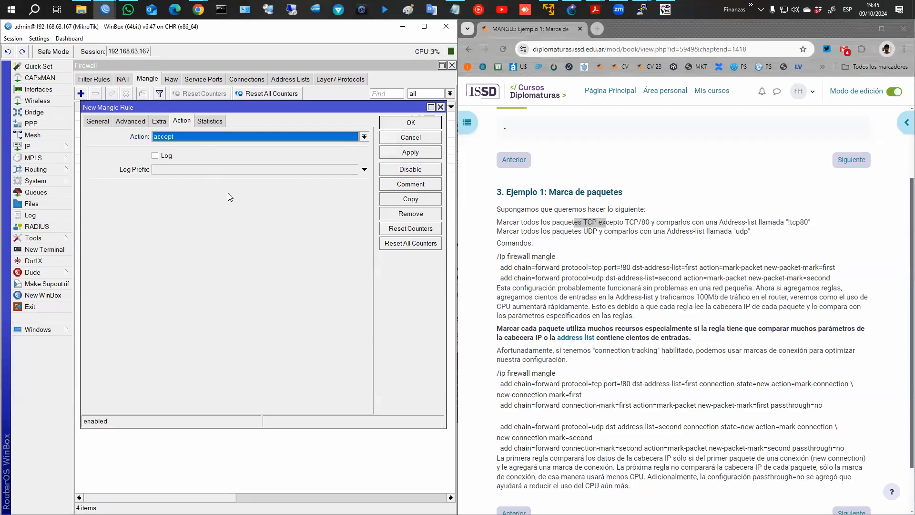
left_click(106, 123)
left_click(365, 136)
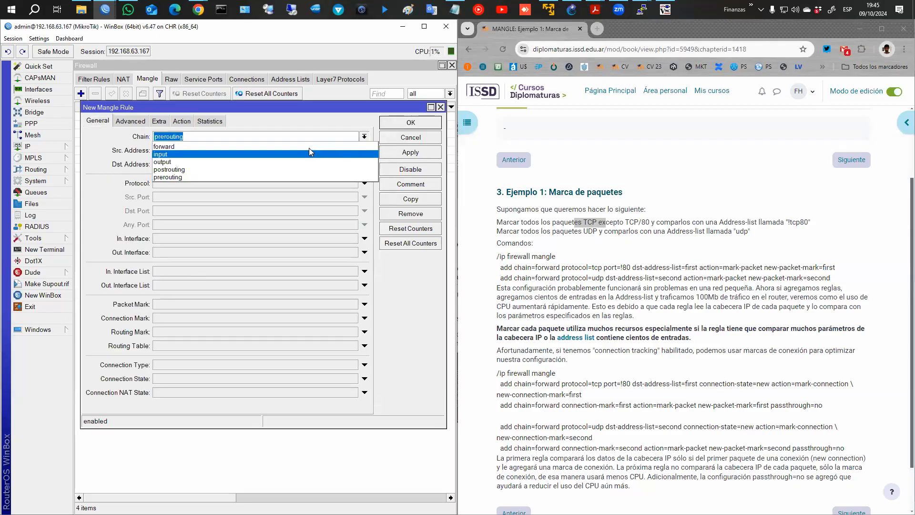
left_click(307, 157)
left_click(209, 318)
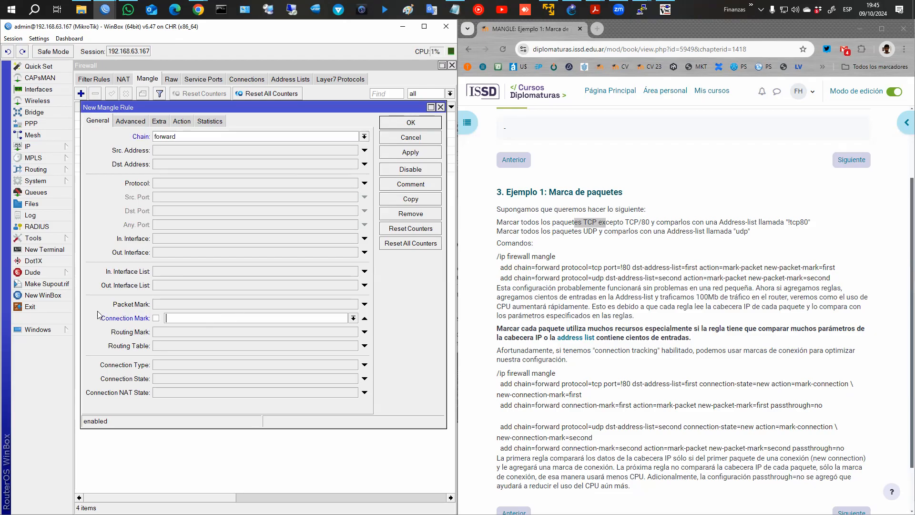
left_click_drag(87, 310, 361, 328)
left_click(354, 318)
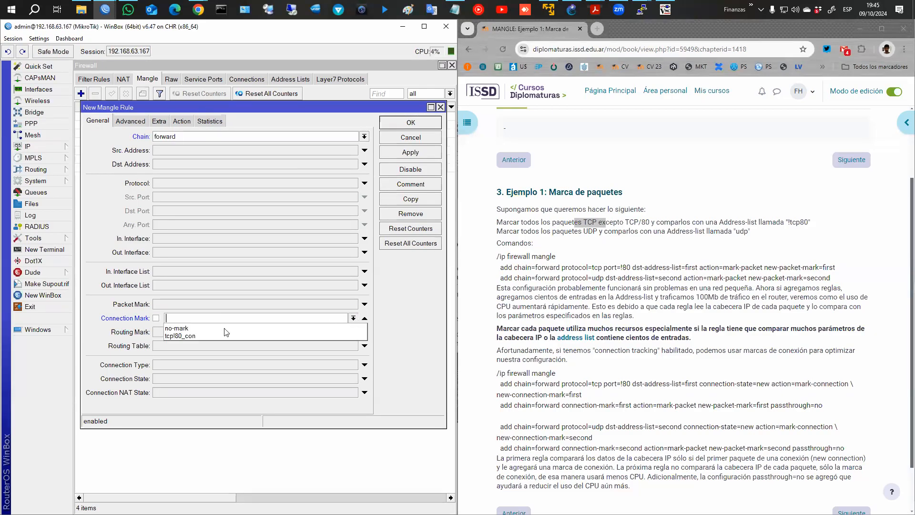
left_click(179, 336)
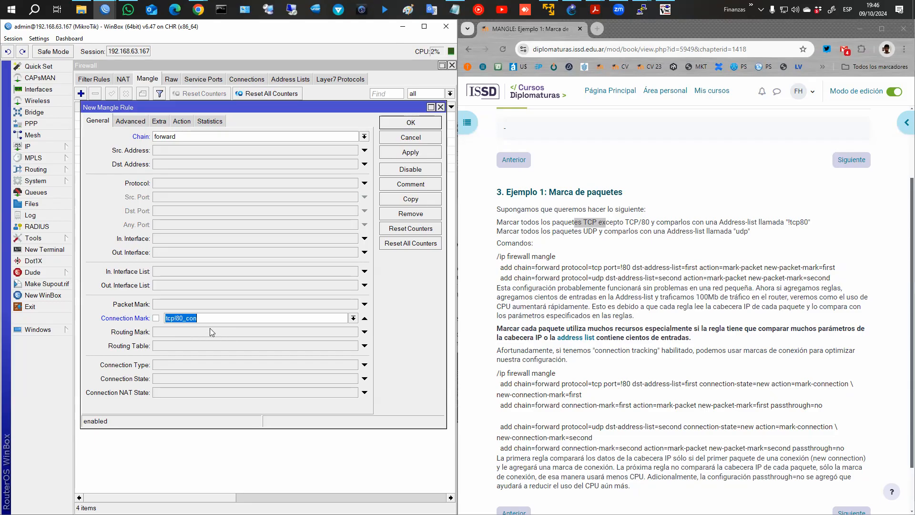
Make it mark packets tcp!80_pq without passthrough, comment 'Marcado paquete TCP!80', and save.
left_click(181, 121)
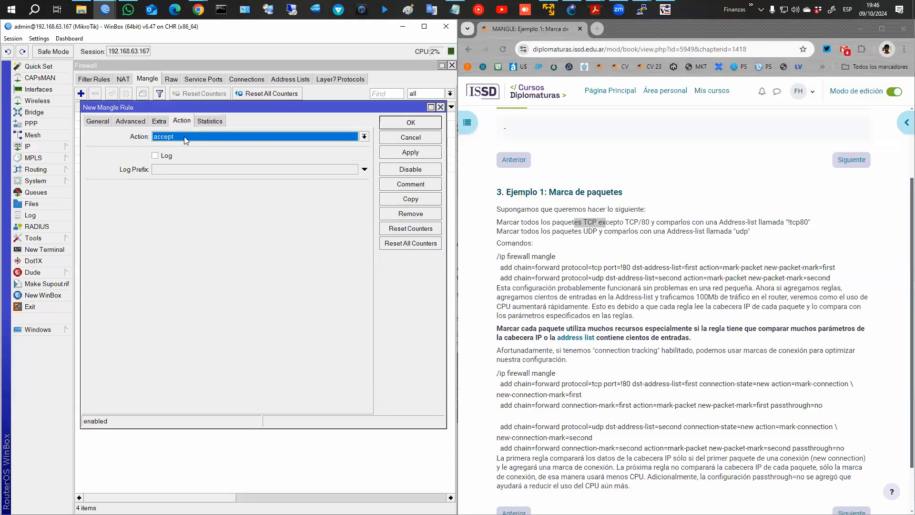
left_click(185, 136)
left_click(184, 232)
left_click(193, 187)
type("tcp!80_pq")
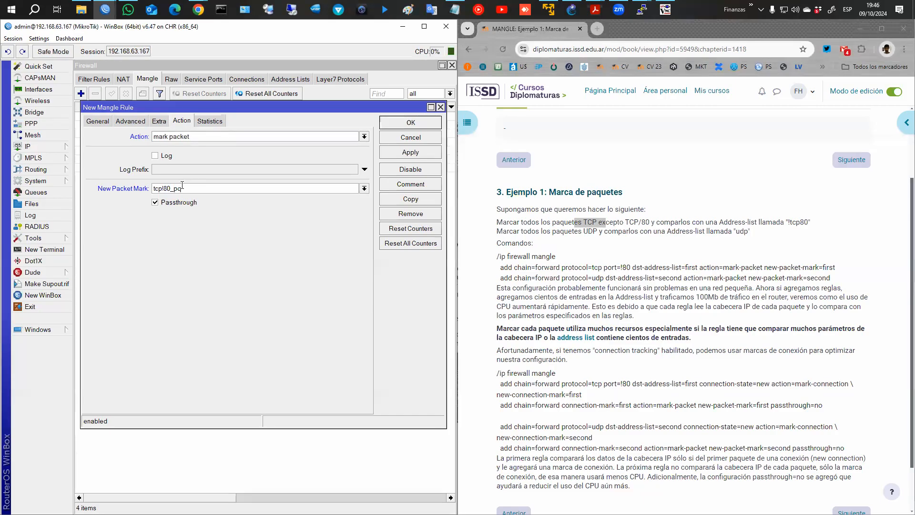
left_click(162, 203)
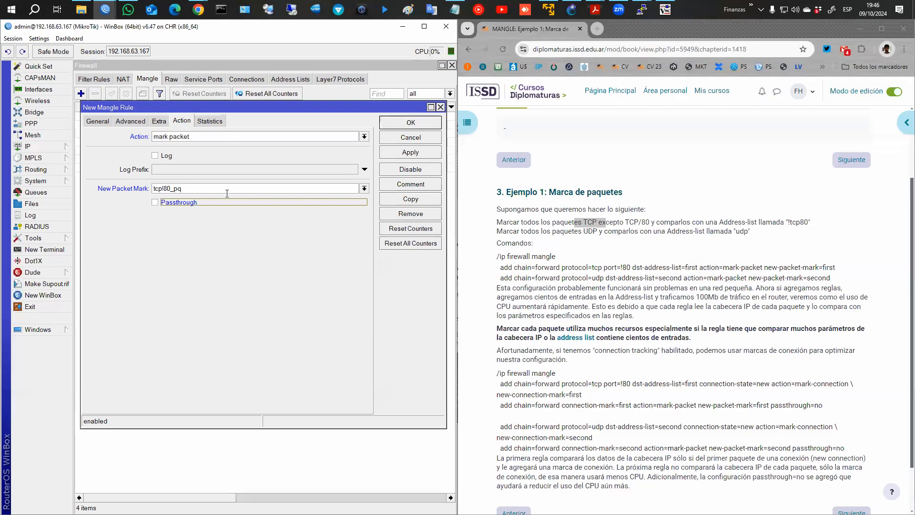
left_click(399, 184)
type("Marcado ")
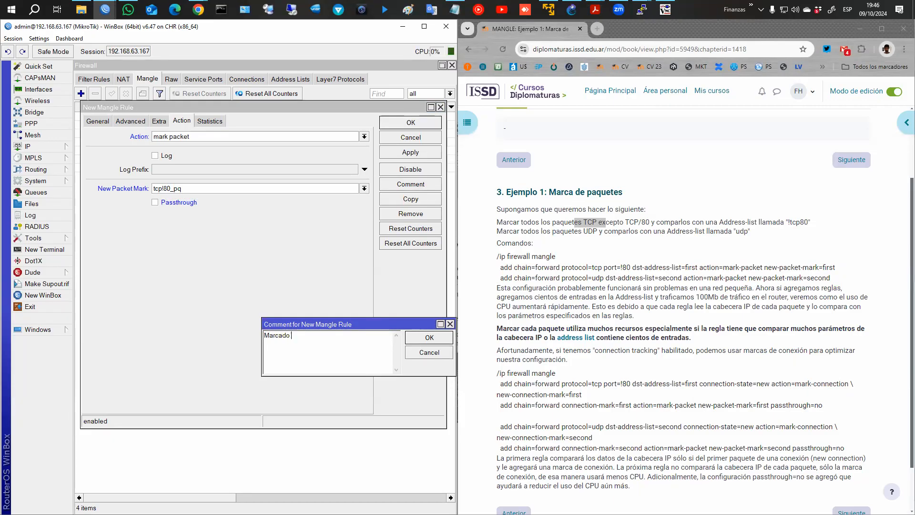
type("paquete TCP!80")
left_click(424, 338)
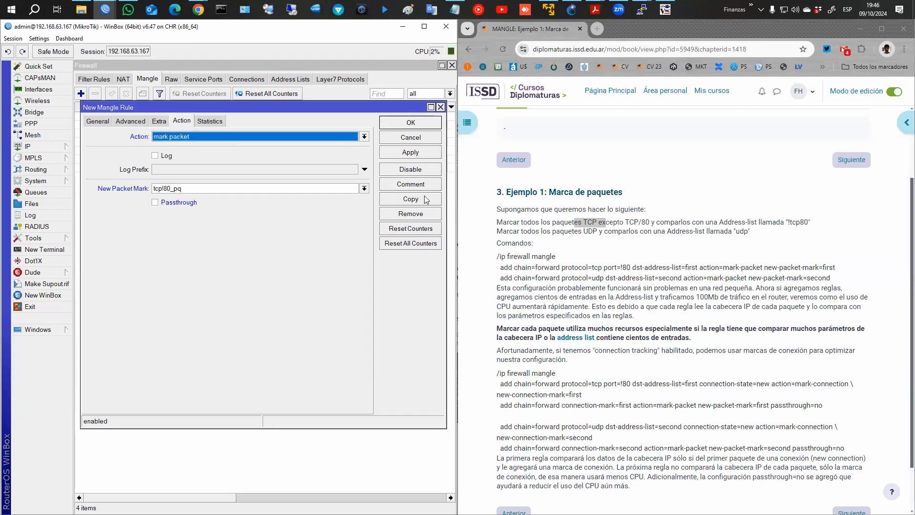
left_click(411, 123)
Comment rule 3 as 'Marcado conex TCP!80'.
left_click(146, 168)
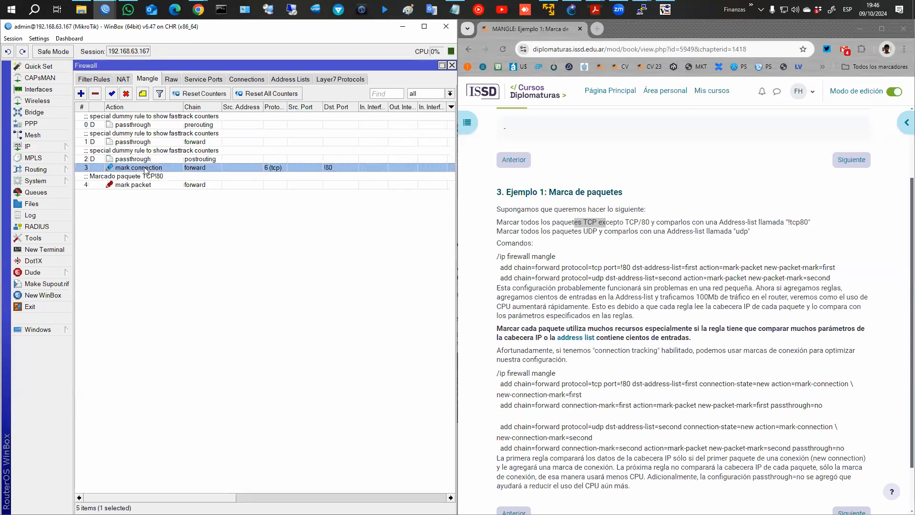
left_click(143, 94)
type("Marcado conex TPC")
key("BackSpace")
key("BackSpace")
type("CP!80")
key("Return")
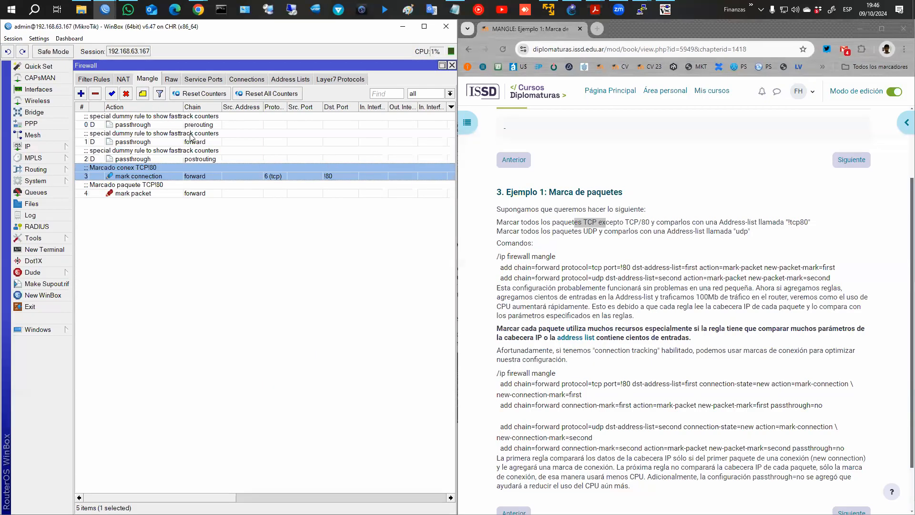
Select rule 4 and begin another new mangle rule.
left_click(219, 188)
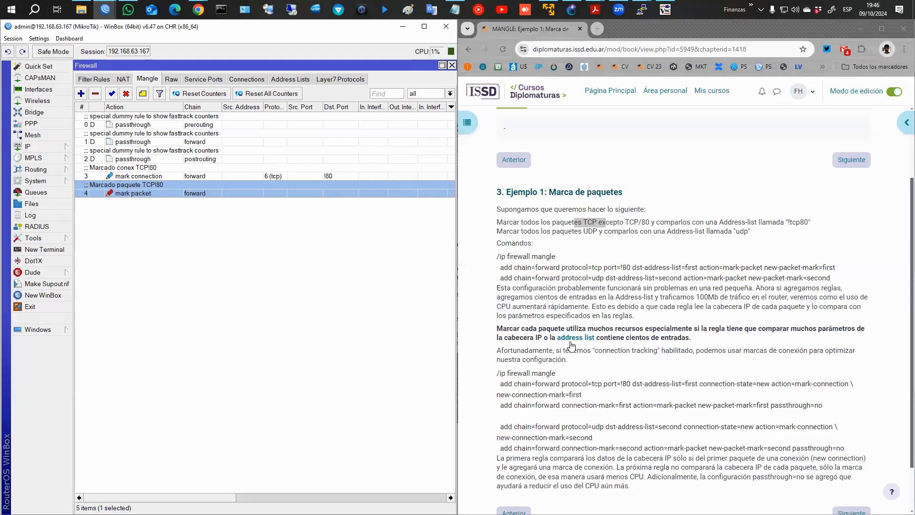
scroll(578, 337, "down", 1)
left_click(81, 94)
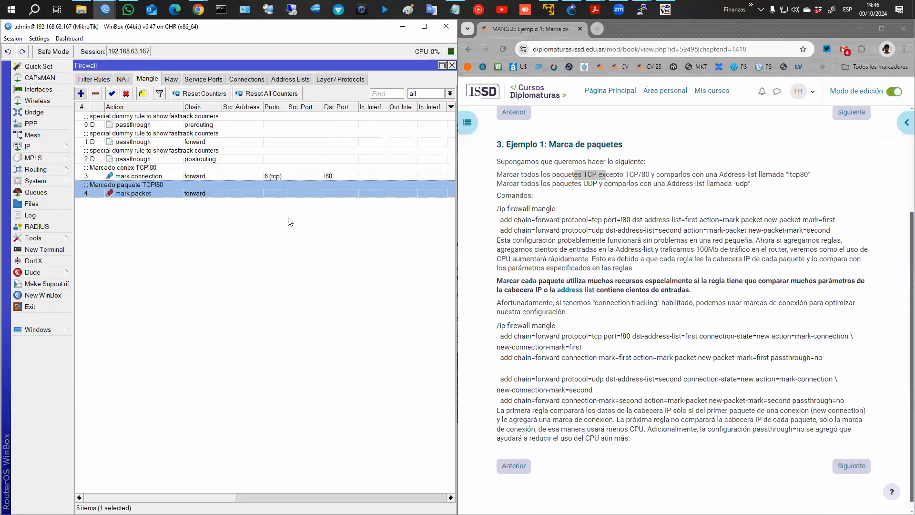
left_click(100, 121)
Match new UDP connections in the forward chain.
left_click(364, 137)
left_click(325, 147)
left_click(365, 183)
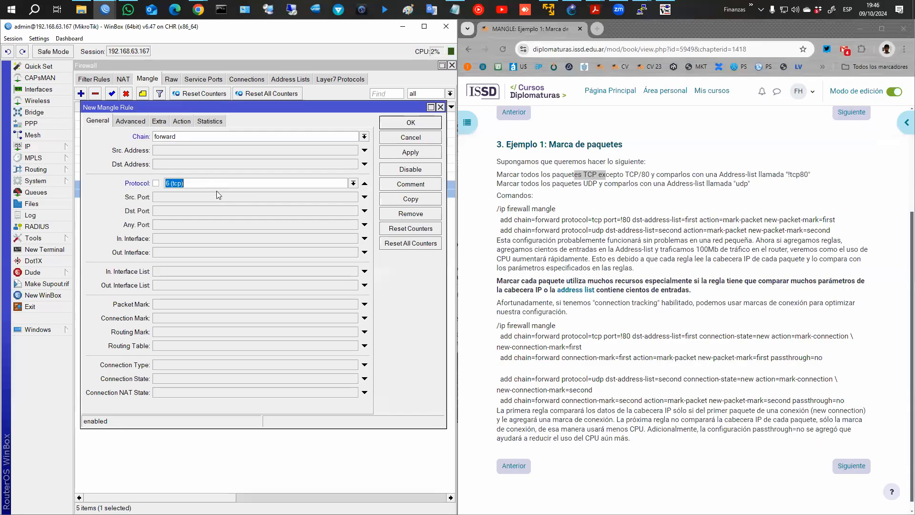
left_click(353, 183)
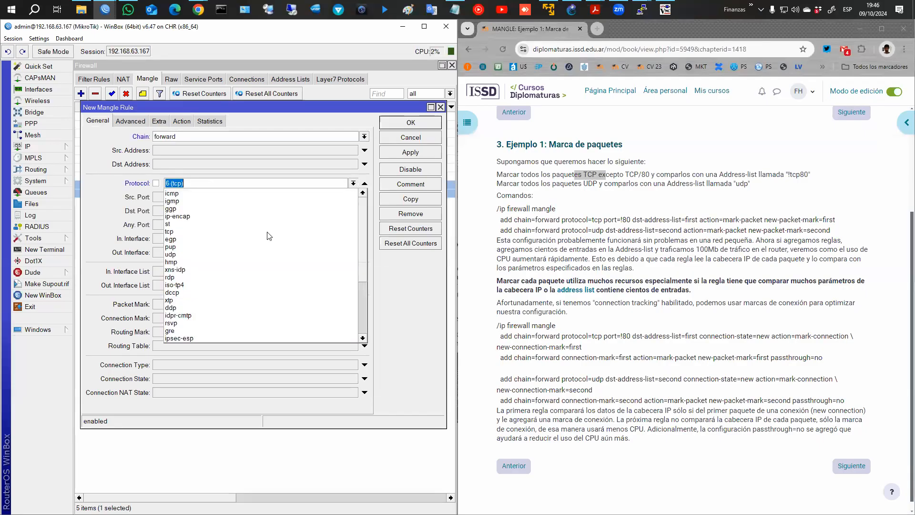
left_click(246, 260)
left_click(365, 378)
left_click(285, 379)
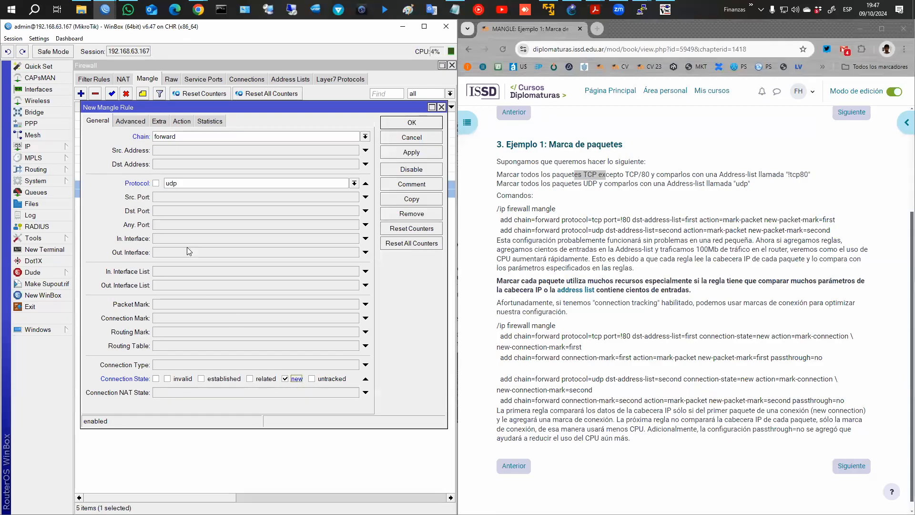
Mark those connections udp_con, comment the rule 'Marcado conex UDP', and save it.
left_click(183, 122)
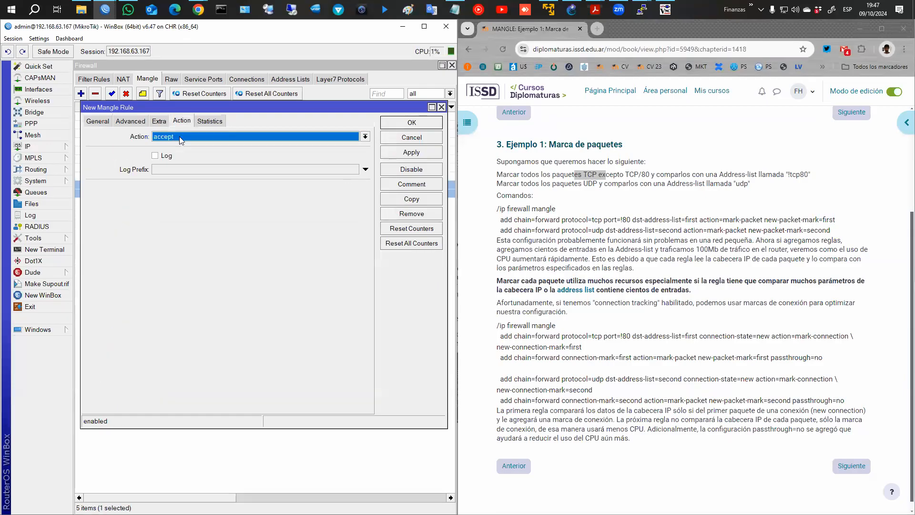
left_click(179, 136)
left_click(189, 224)
left_click(188, 187)
type("udp_con")
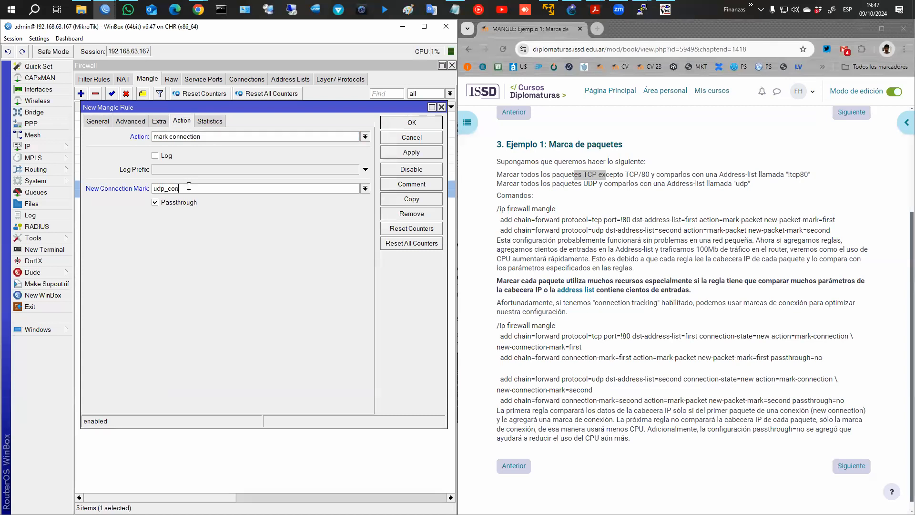
left_click(400, 187)
type("ar")
key("BackSpace")
key("BackSpace")
type("Marcado conex")
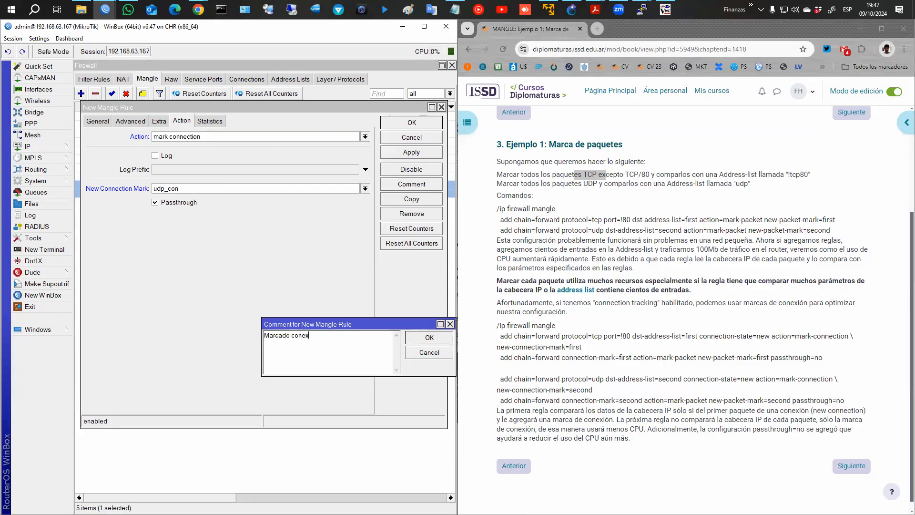
type(" UDP")
key("Return")
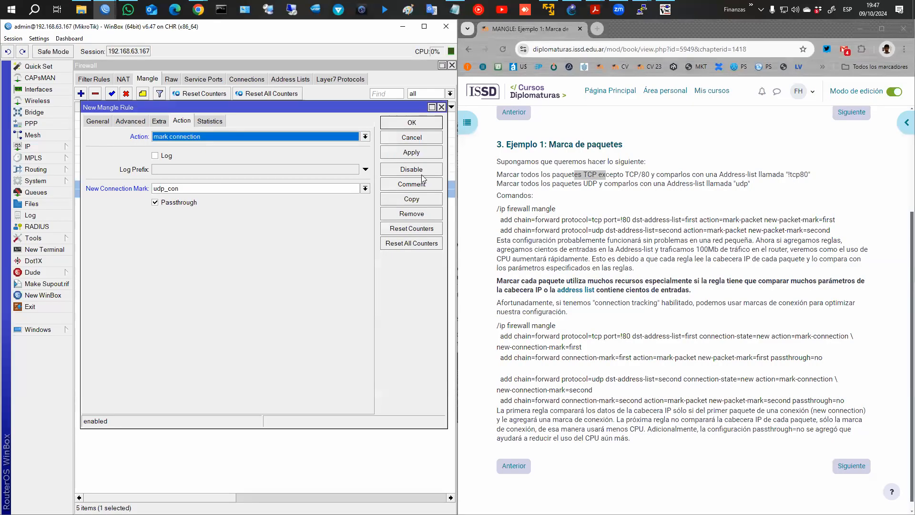
left_click(419, 125)
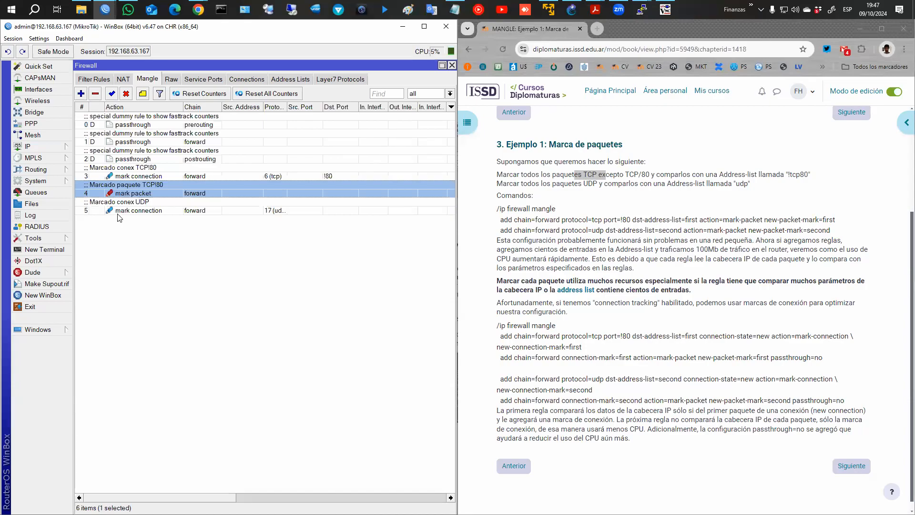
Start a new mangle rule matching forward-chain connections marked udp_con.
left_click(81, 93)
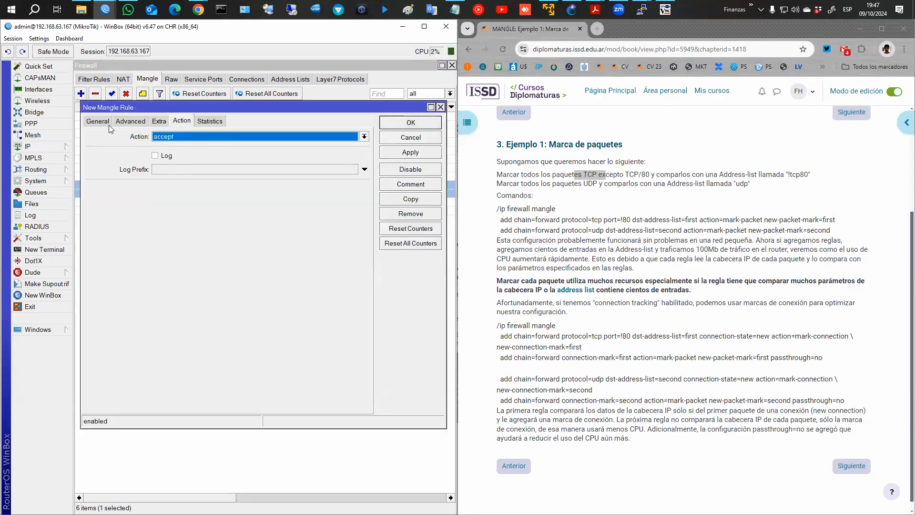
left_click(106, 122)
left_click(364, 137)
left_click(334, 162)
left_click(364, 318)
left_click(353, 318)
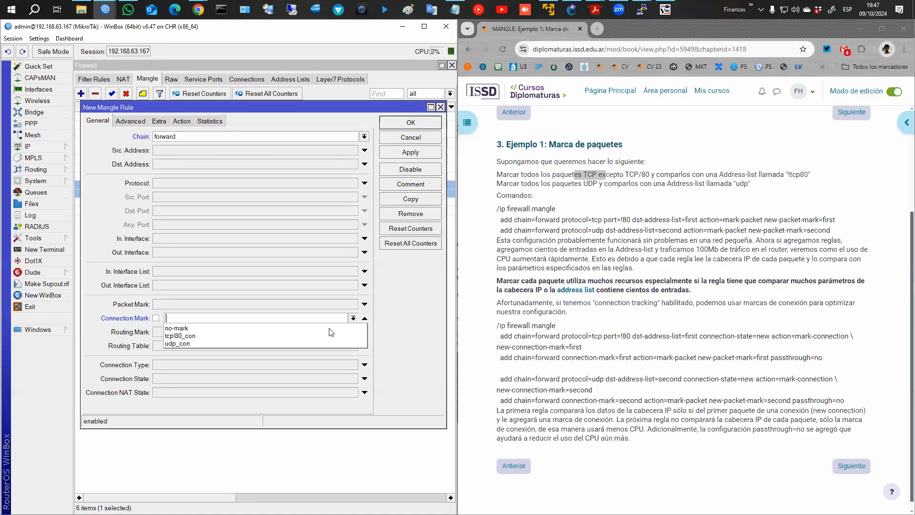
left_click(315, 340)
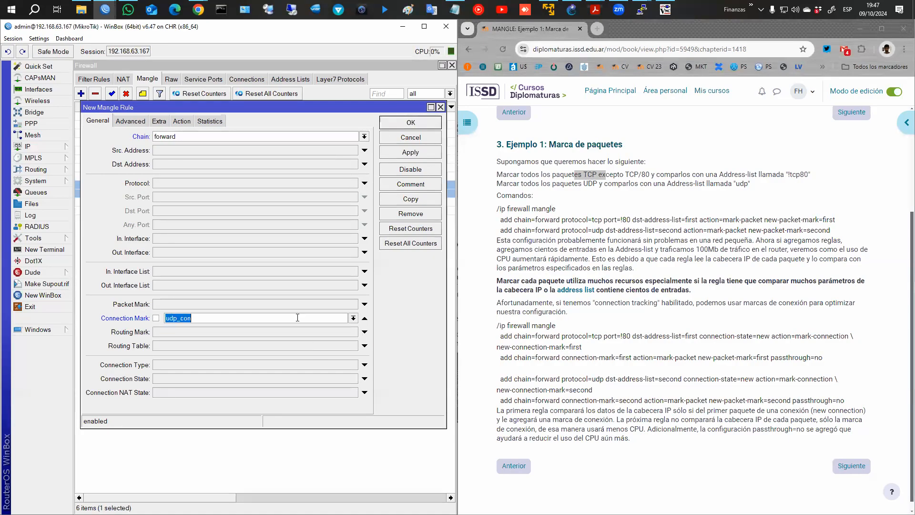
Set the action to mark packet udp_pq without passthrough, comment it 'Marcado paq UDP', and save.
left_click(181, 121)
left_click(199, 136)
left_click(193, 231)
left_click(191, 188)
type("udp_pq")
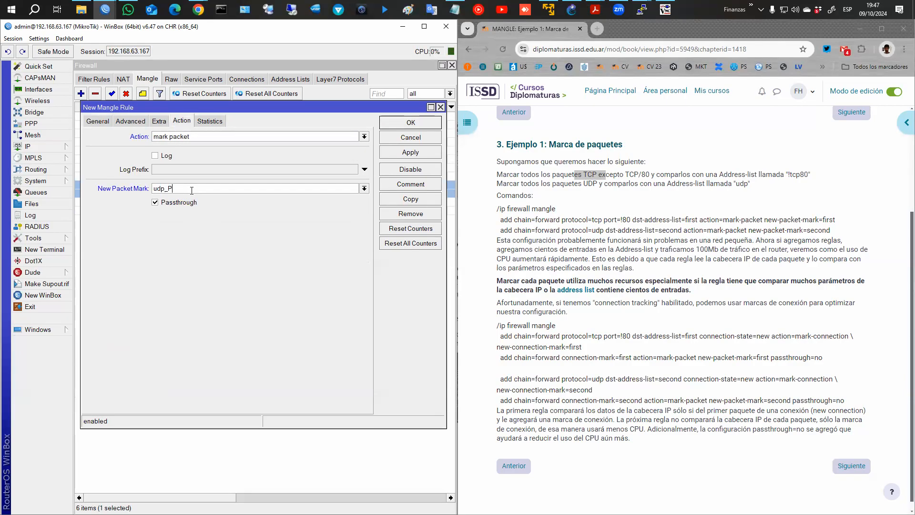
left_click(192, 202)
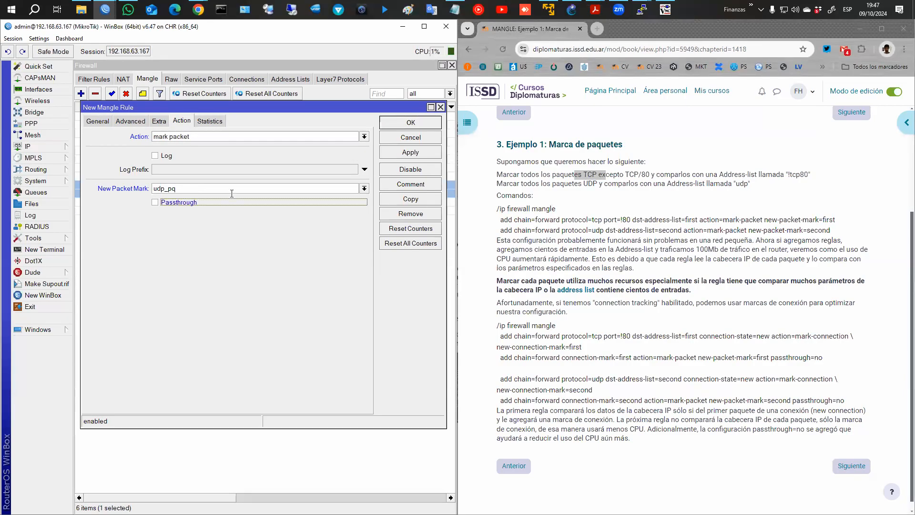
left_click(411, 184)
type("Marcado ")
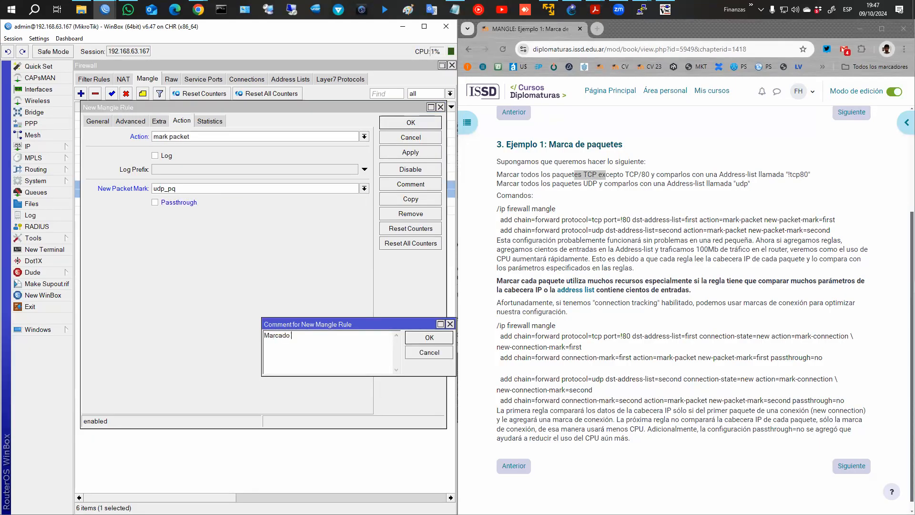
type("paq UDP")
key("Return")
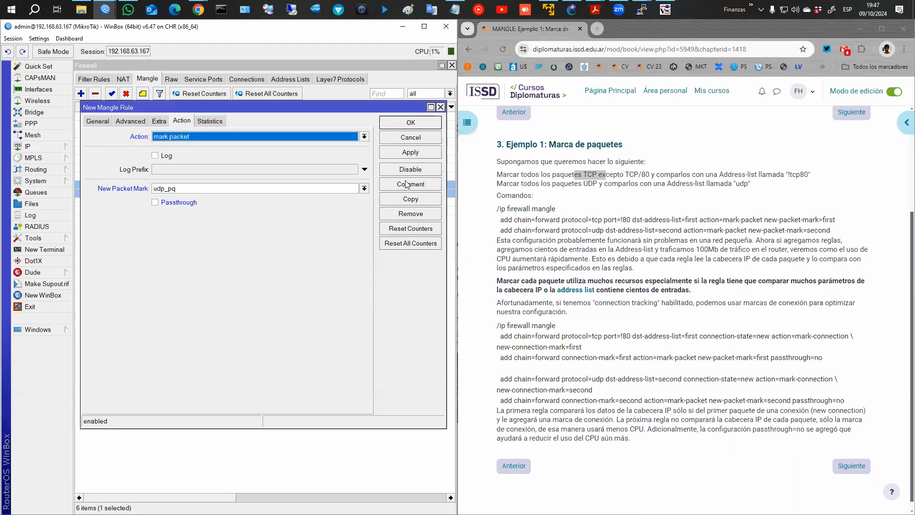
left_click(426, 125)
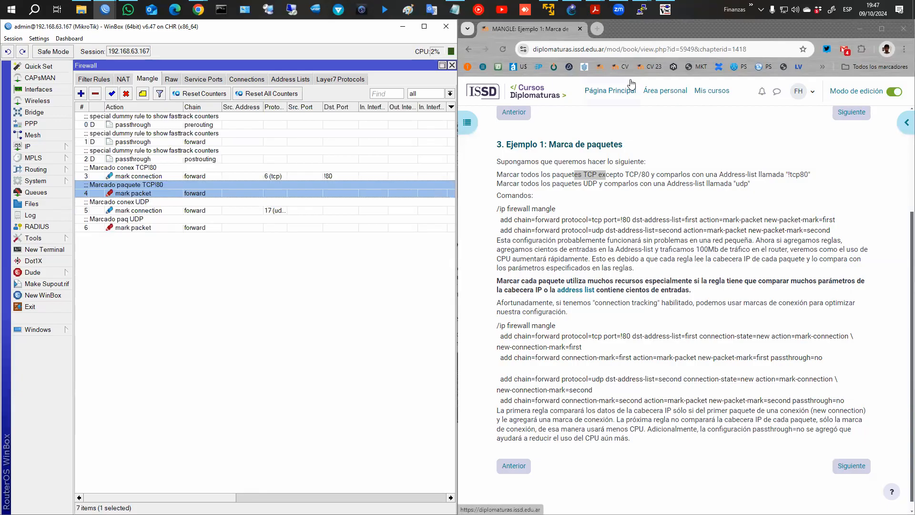
Open the TCP !80 connection-marking and packet-marking rule dialogs with WinBox maximized.
left_click(173, 169)
double_click(177, 174)
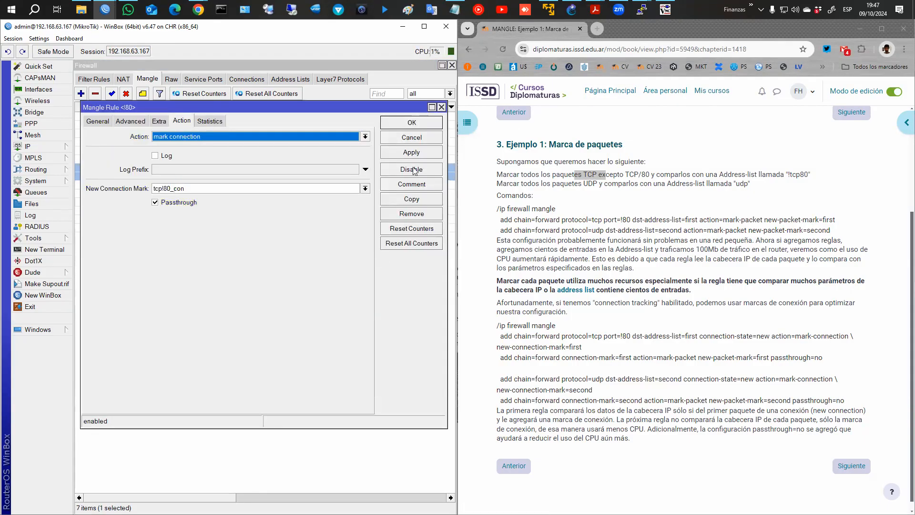
left_click_drag(710, 30, 914, 31)
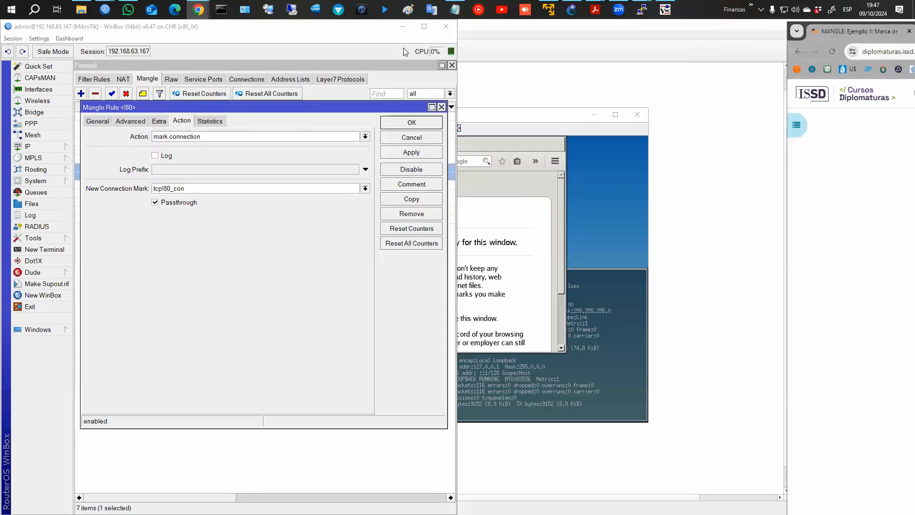
left_click(424, 27)
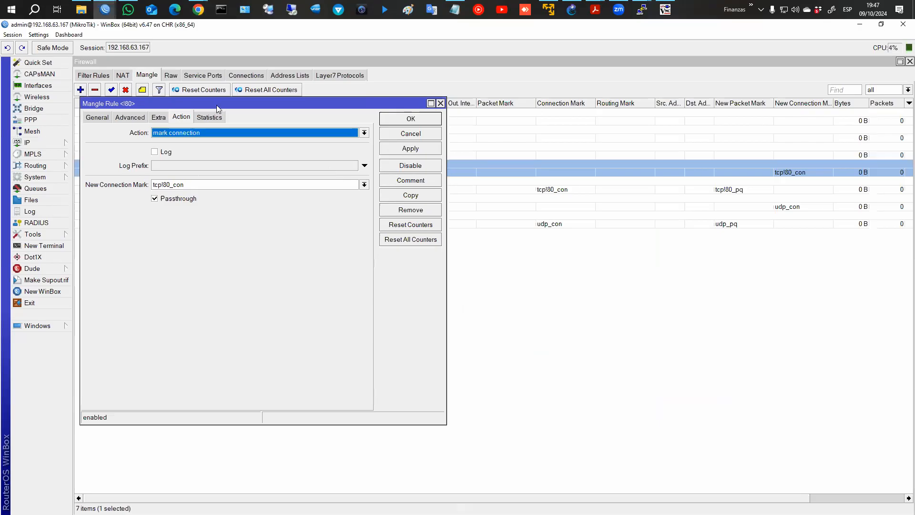
double_click(503, 190)
left_click(502, 190)
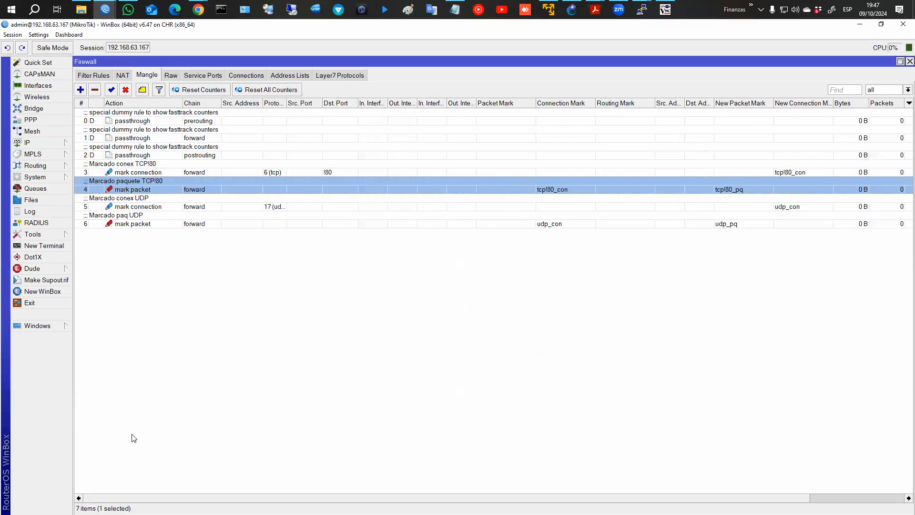
Arrange both TCP !80 rule dialogs side by side, showing the connection rule's General tab.
left_click(39, 326)
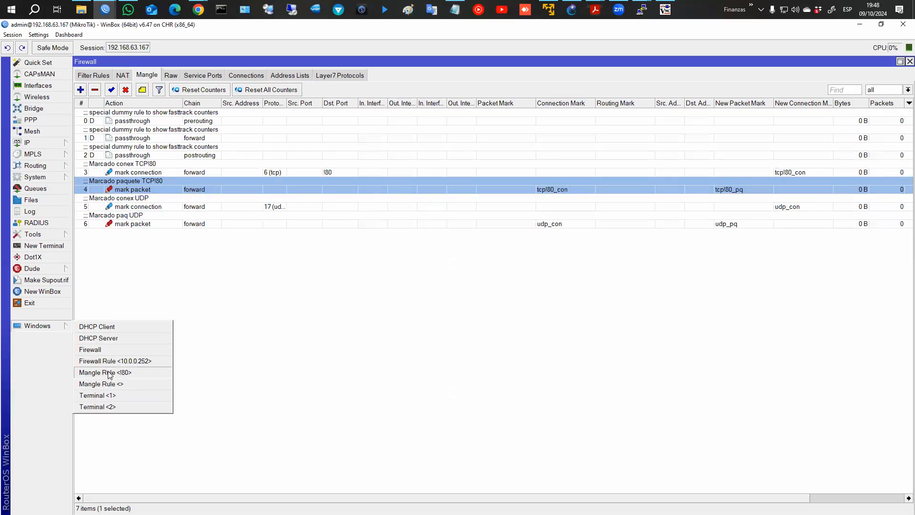
left_click(109, 374)
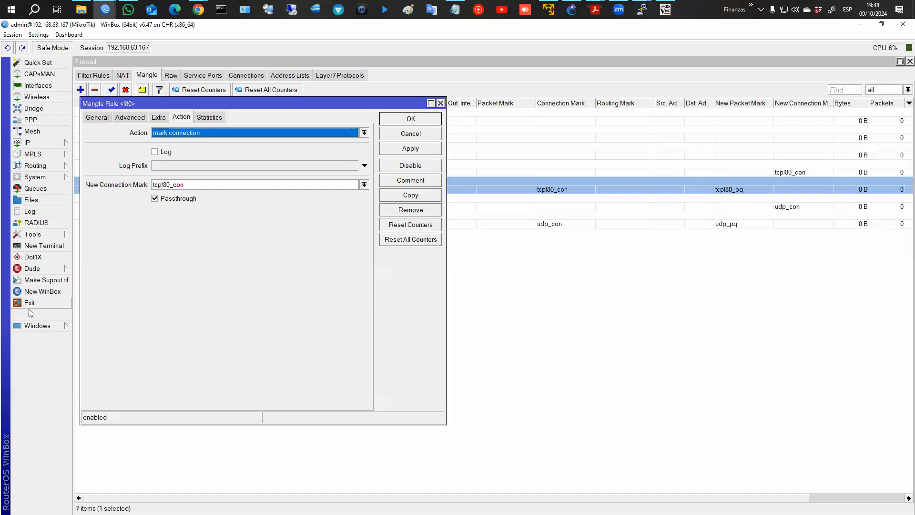
left_click(38, 325)
left_click(109, 383)
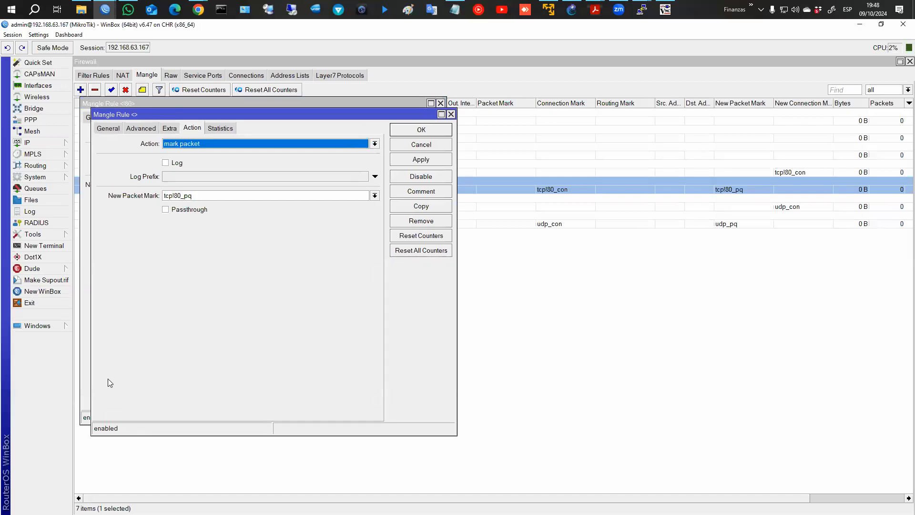
left_click_drag(214, 109, 616, 104)
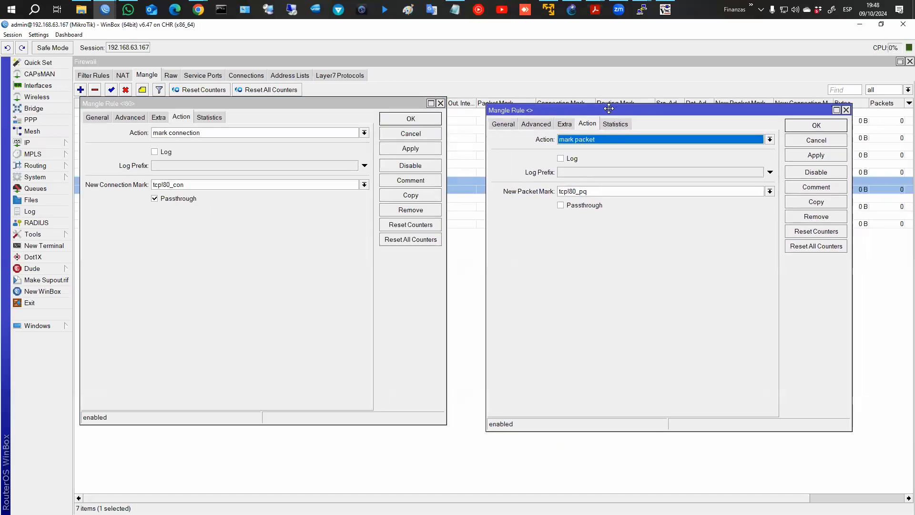
left_click(98, 117)
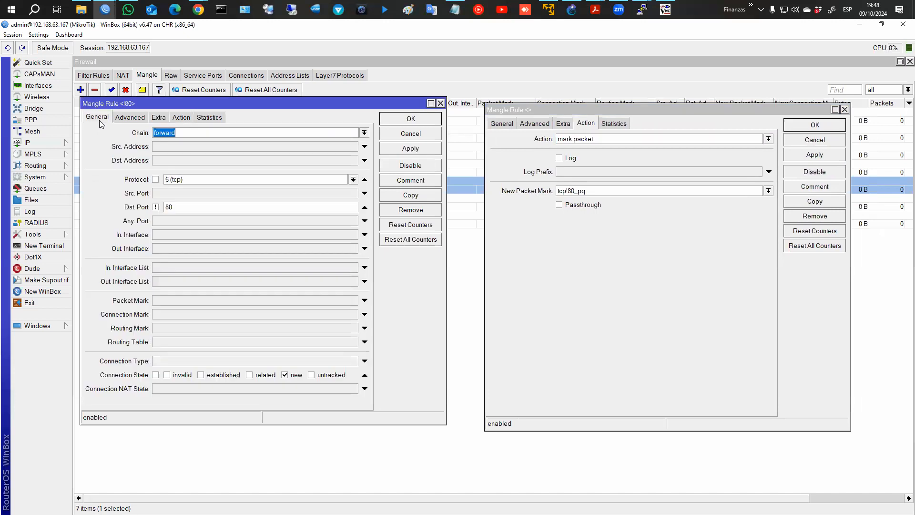
Compare both TCP !80 rules' General and Action tabs, highlighting the tcp!80_con mark, then close them.
left_click(495, 124)
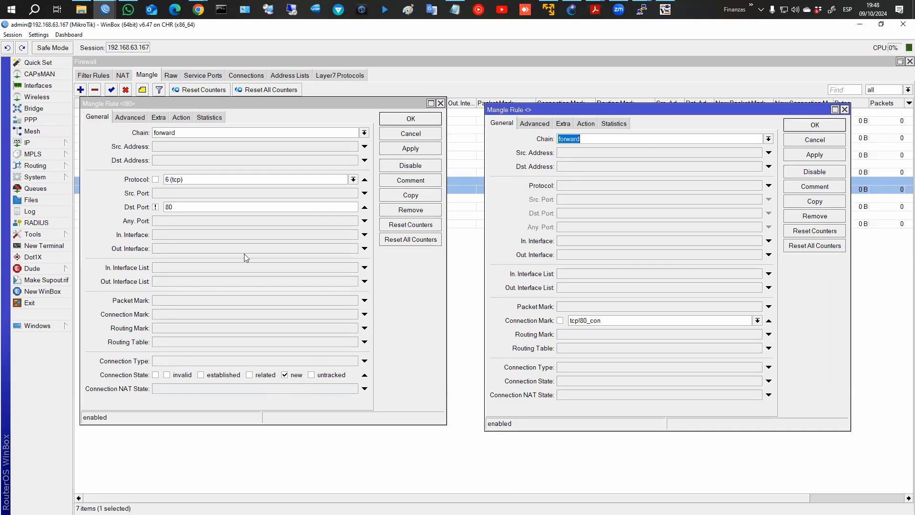
left_click(180, 118)
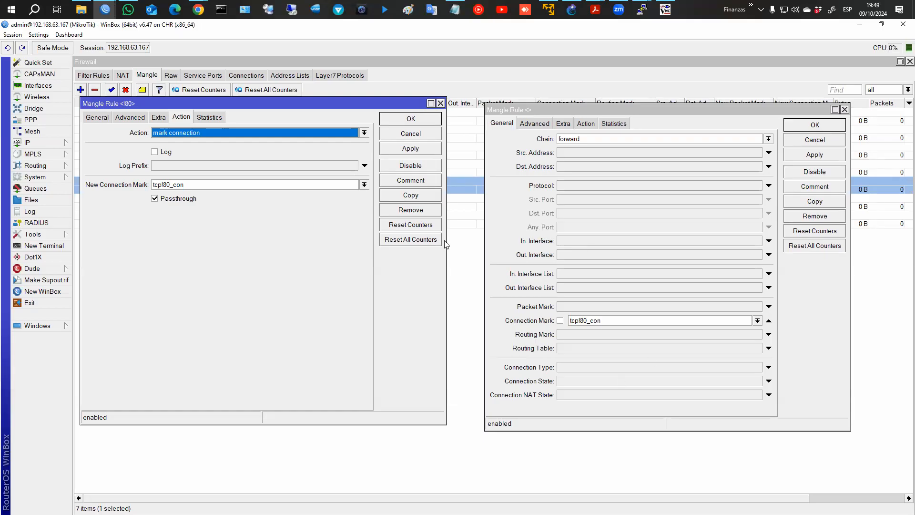
mouse_move(213, 176)
left_mouse_down()
mouse_move(145, 200)
mouse_move(189, 174)
mouse_move(509, 281)
mouse_move(548, 304)
mouse_move(540, 317)
left_mouse_up()
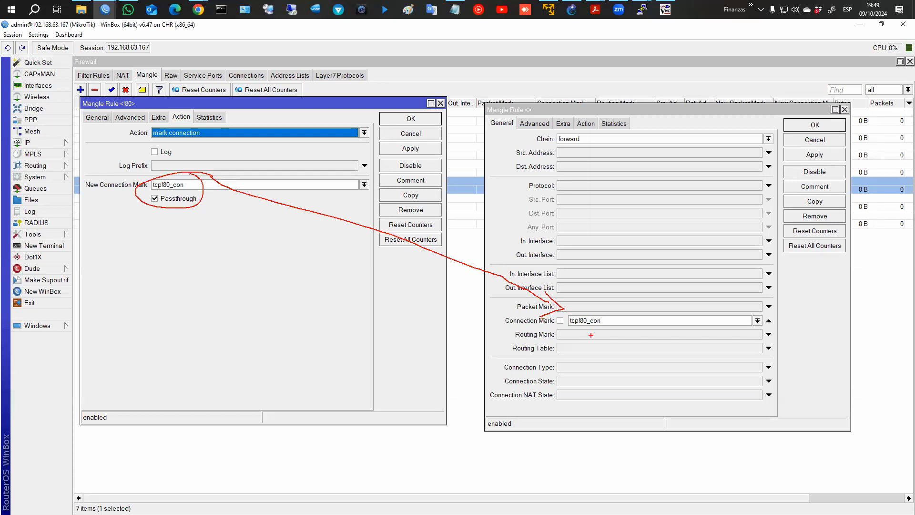
key("Escape")
left_click(587, 125)
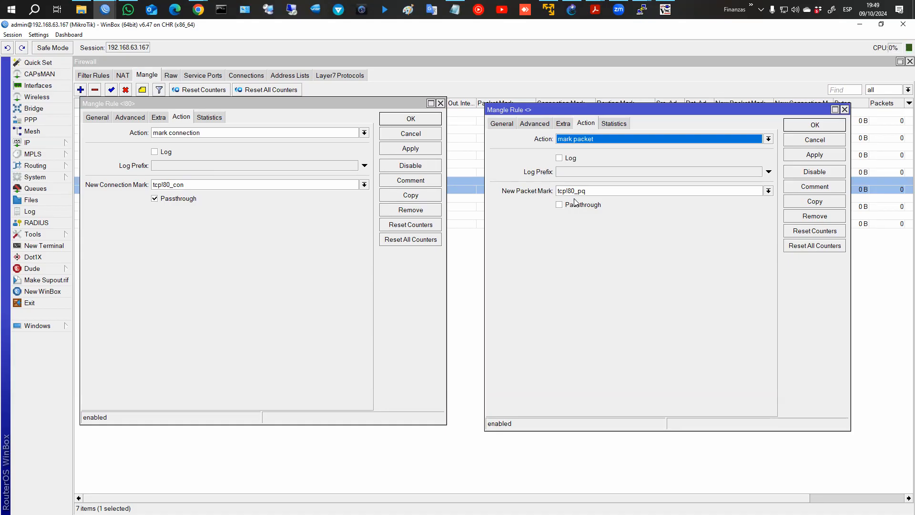
left_click(827, 130)
left_click(429, 119)
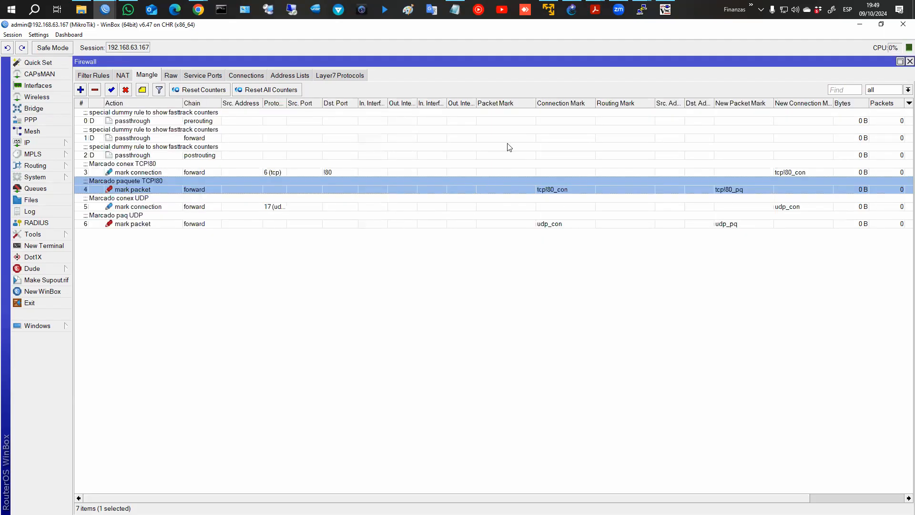
Reopen the TCP !80 connection-marking and packet-marking rule dialogs side by side.
key("alt+Tab")
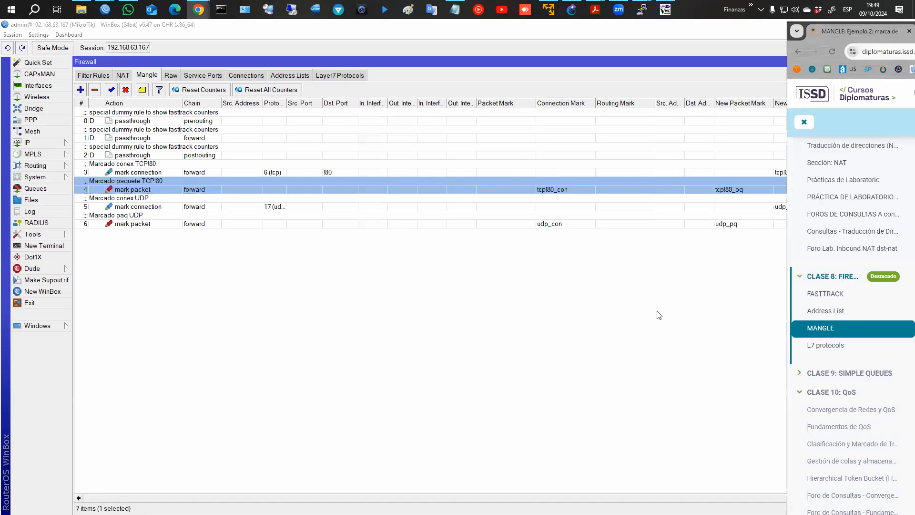
double_click(217, 171)
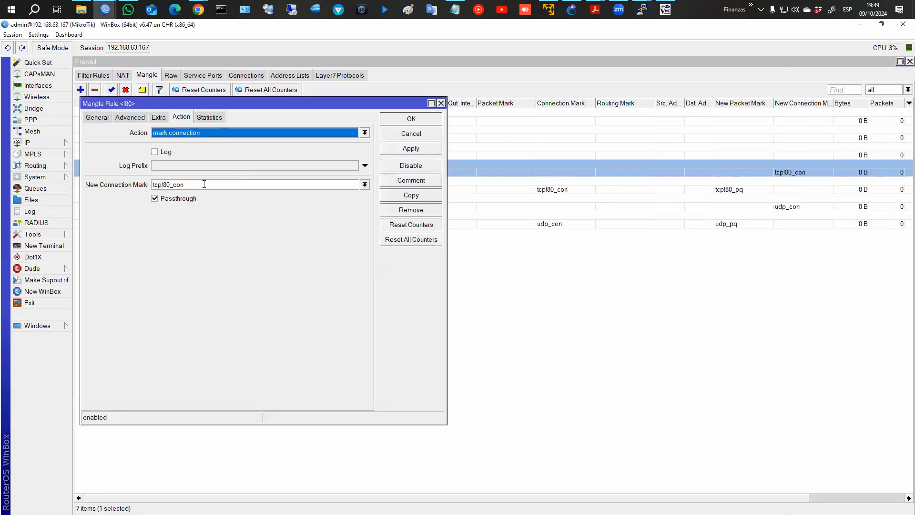
double_click(468, 185)
left_click_drag(305, 113, 749, 138)
left_click(37, 325)
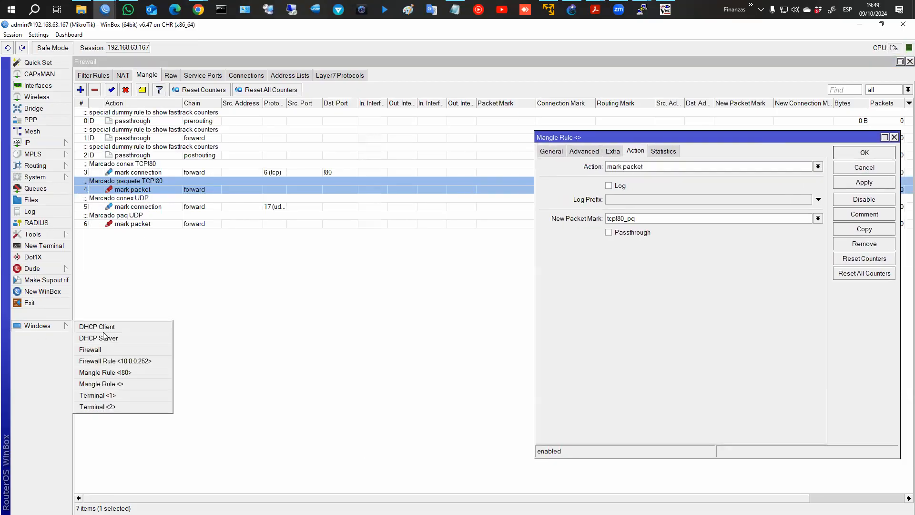
left_click(130, 374)
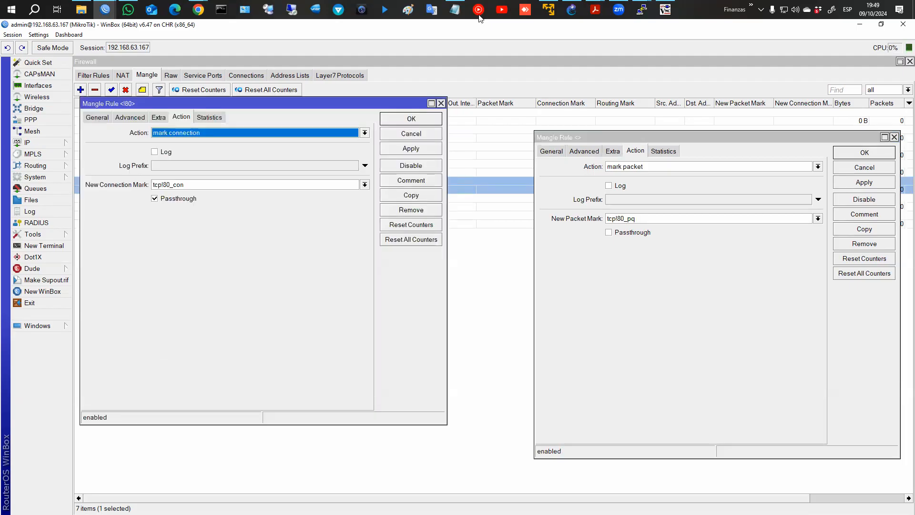
Briefly open a blank note, then bring the Firewall rule list back to the front.
left_click(456, 9)
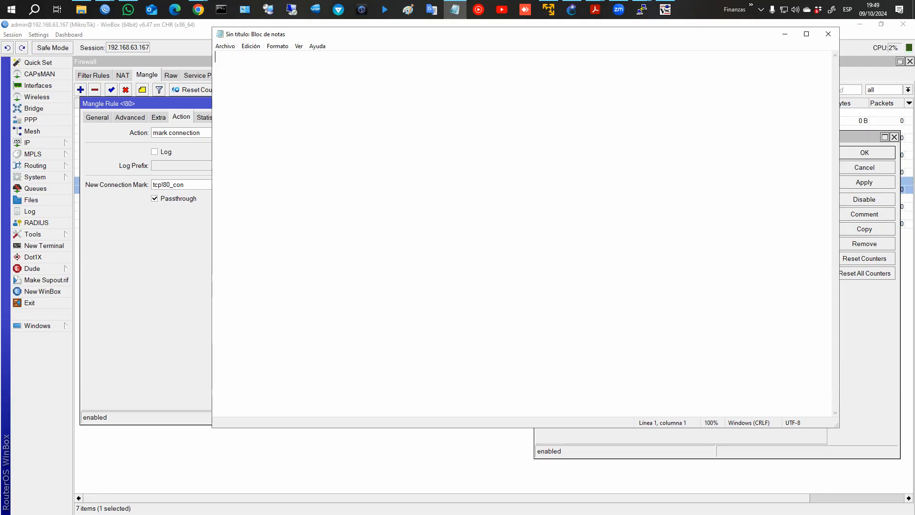
left_click(785, 34)
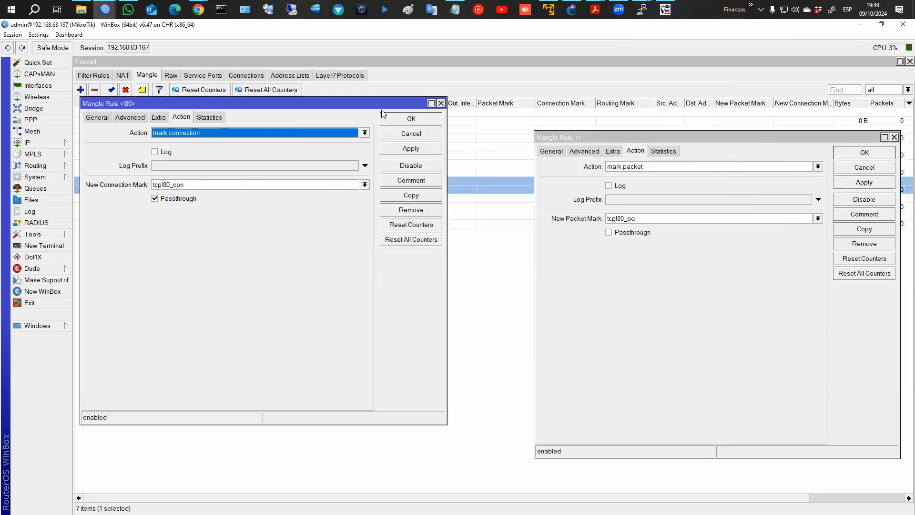
left_click(461, 148)
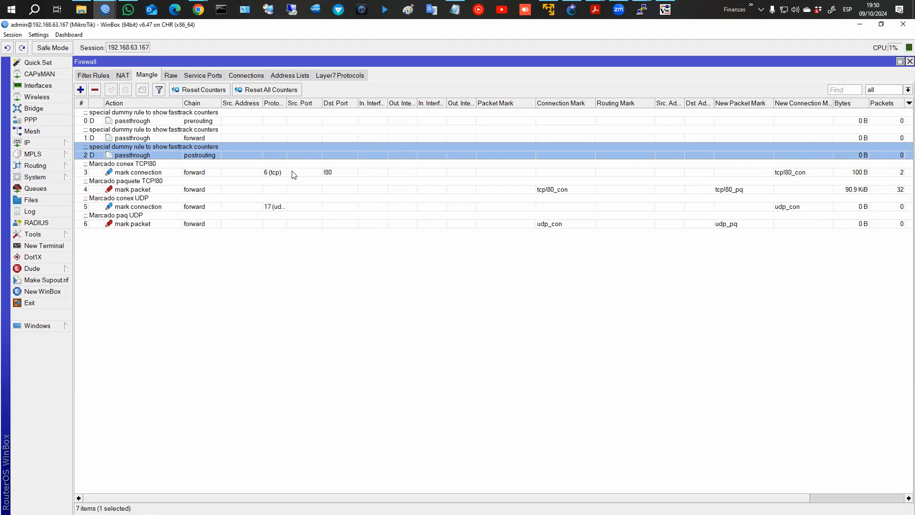
Watch the Bytes/Packets counters on the TCP !80 rules and the UDP connection rule, then open Notepad.
left_click(255, 174)
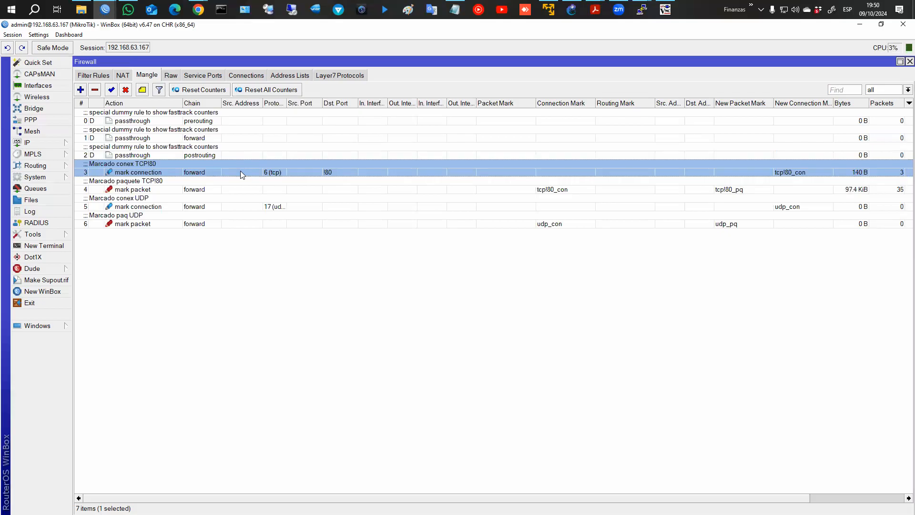
left_click(250, 190)
left_click(198, 173)
left_click(192, 208, "ctrl")
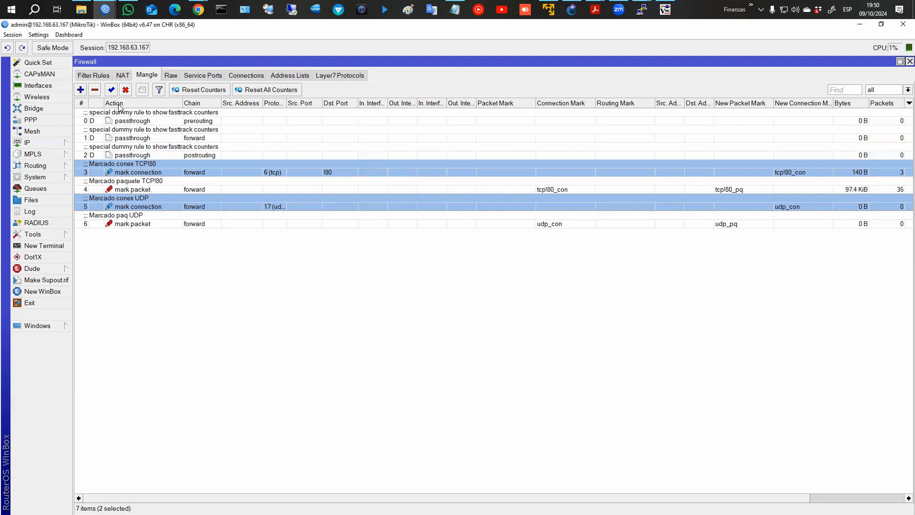
left_click(455, 10)
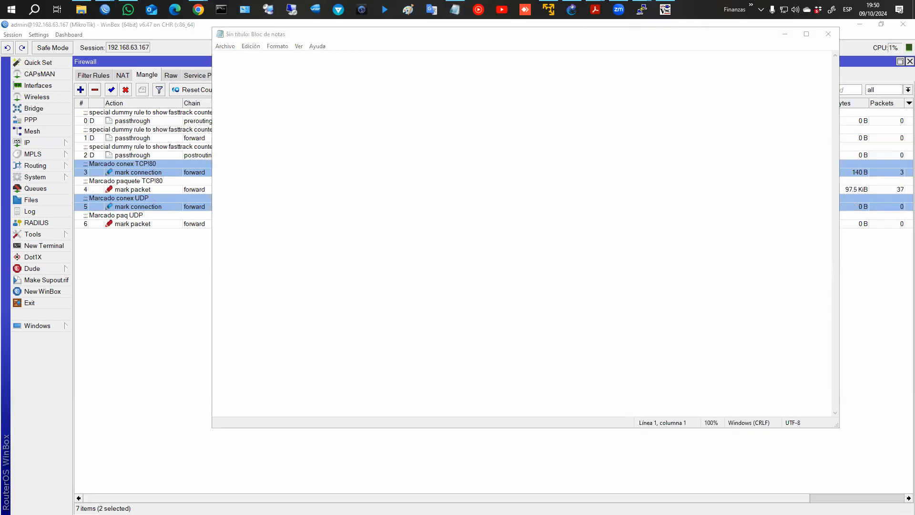
Sketch a labelled packet diagram as point 1 with an X beside it.
mouse_move(265, 135)
left_mouse_down()
mouse_move(389, 141)
mouse_move(257, 153)
left_mouse_up()
mouse_move(286, 118)
left_mouse_down()
mouse_move(300, 122)
mouse_move(295, 136)
left_mouse_up()
left_click_drag(310, 99, 309, 150)
left_click_drag(317, 116, 334, 129)
mouse_move(339, 95)
left_mouse_down()
mouse_move(337, 144)
mouse_move(354, 113)
mouse_move(361, 122)
mouse_move(349, 139)
mouse_move(364, 125)
mouse_move(365, 141)
left_mouse_up()
mouse_move(369, 110)
left_mouse_down()
mouse_move(381, 125)
mouse_move(377, 141)
left_mouse_up()
mouse_move(225, 111)
left_mouse_down()
mouse_move(226, 148)
mouse_move(283, 179)
mouse_move(332, 88)
left_mouse_up()
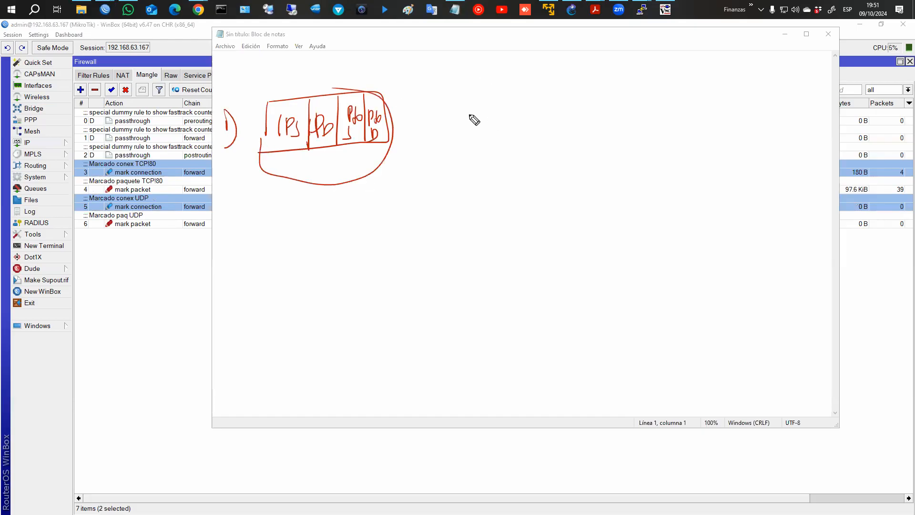
left_click_drag(483, 106, 494, 125)
mouse_move(496, 108)
left_mouse_down()
mouse_move(484, 121)
mouse_move(492, 141)
left_mouse_up()
left_click_drag(488, 137, 483, 141)
Number points 2 and 3 with a check mark and dots, then erase all the sketches.
left_click_drag(222, 187, 234, 195)
left_click_drag(229, 172, 229, 214)
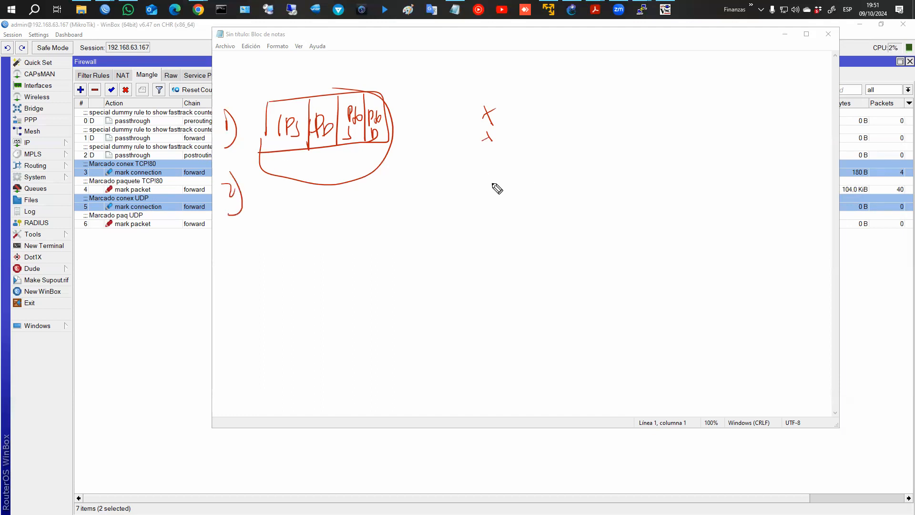
left_click_drag(491, 177, 540, 147)
left_click_drag(231, 228, 230, 246)
left_click_drag(234, 218, 237, 261)
left_click(244, 276)
left_click(275, 219)
left_click(274, 243)
left_click(273, 260)
left_click(272, 294)
left_click(274, 335)
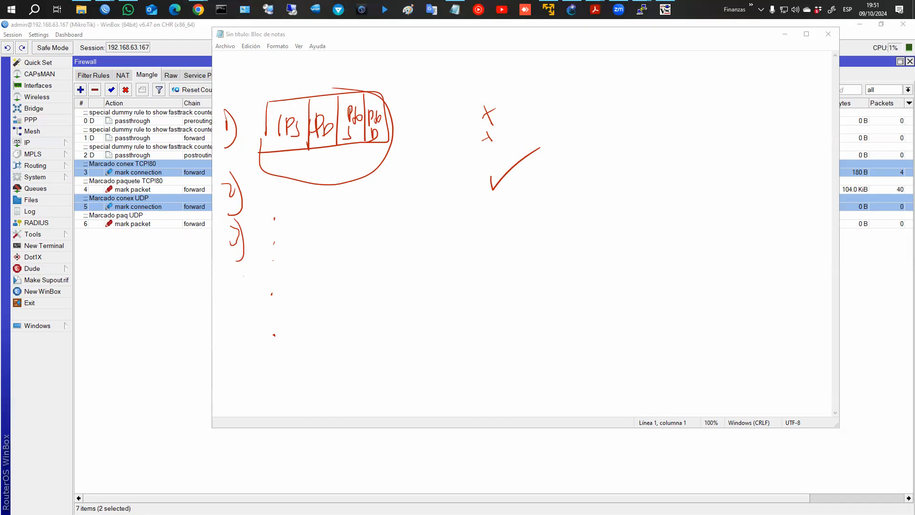
key("Escape")
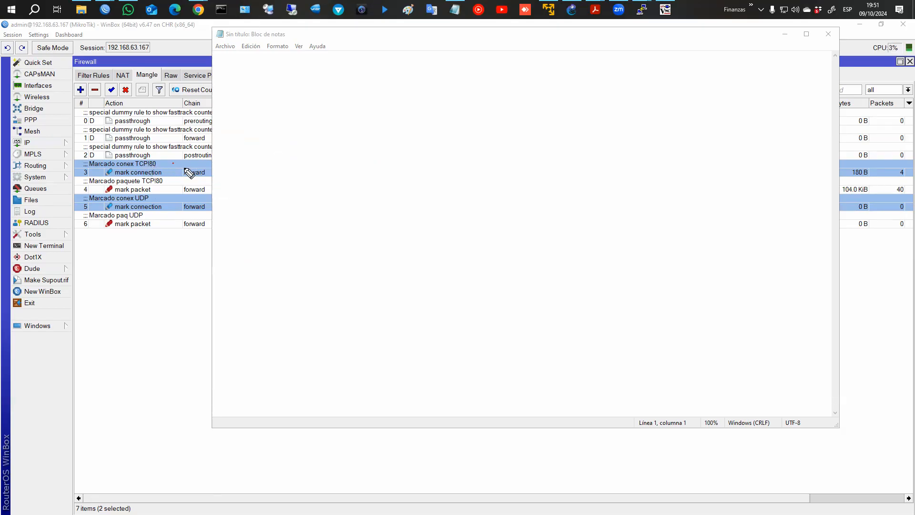
Sketch packet boxes, a tick and circle, mark the TCP !80 rule and cross out the UDP rules.
mouse_move(251, 82)
left_mouse_down()
mouse_move(298, 84)
mouse_move(268, 106)
mouse_move(286, 110)
left_mouse_up()
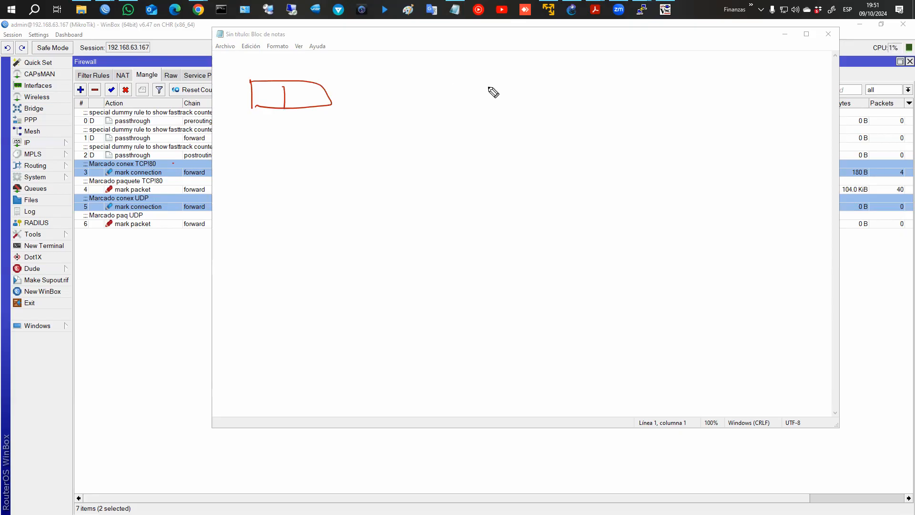
left_click(462, 85)
mouse_move(447, 89)
left_mouse_down()
mouse_move(533, 81)
mouse_move(505, 92)
left_mouse_up()
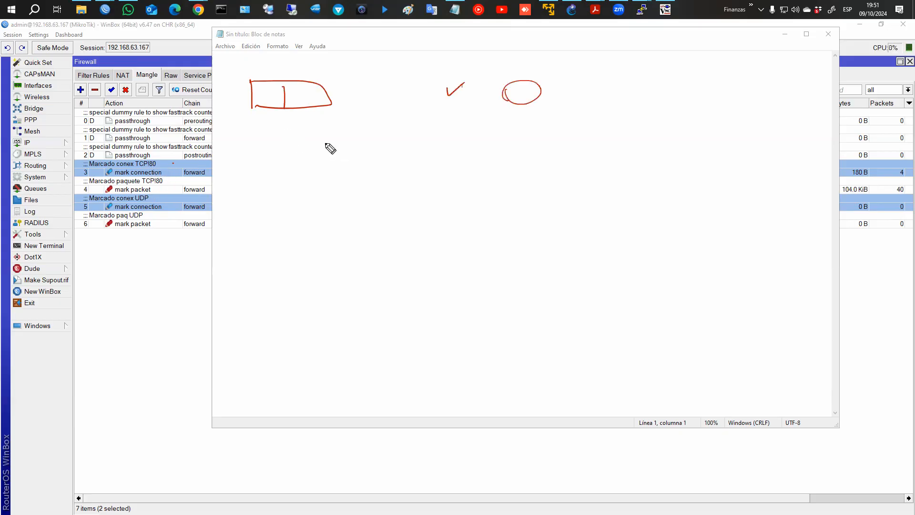
left_click_drag(160, 166, 164, 185)
mouse_move(183, 164)
left_mouse_down()
mouse_move(184, 129)
mouse_move(190, 143)
left_mouse_up()
left_click_drag(127, 205, 148, 221)
left_click_drag(121, 223, 147, 204)
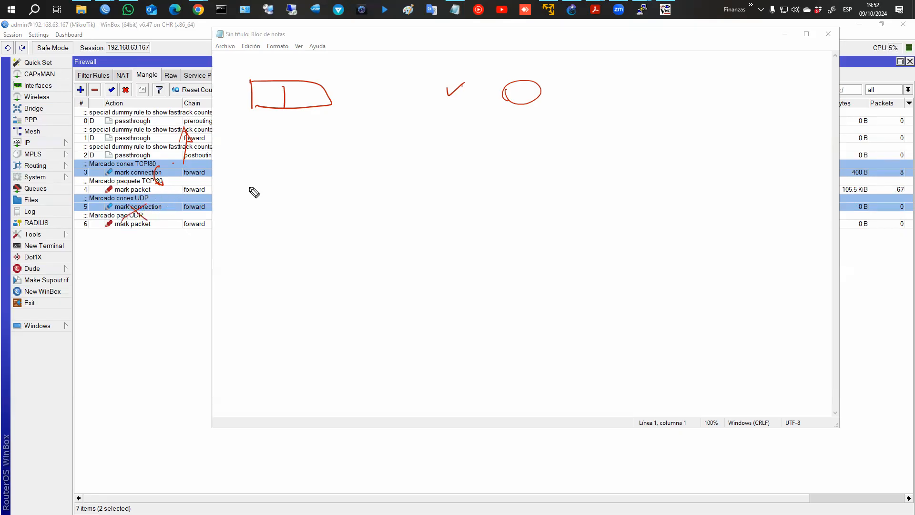
mouse_move(250, 119)
left_mouse_down()
mouse_move(250, 139)
mouse_move(289, 146)
left_mouse_up()
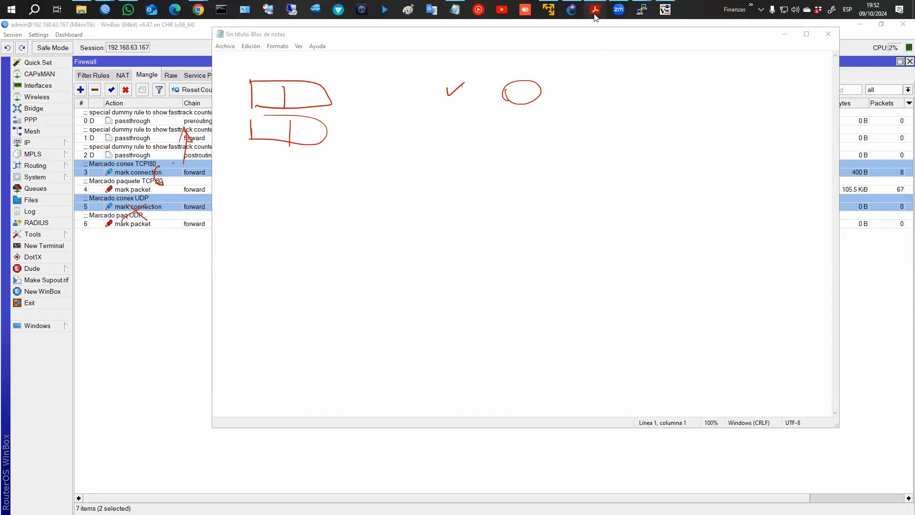
Show the Mangle flow diagram in the mtcna_06_firewall PDF, then minimize Acrobat and return to WinBox.
mouse_move(595, 10)
left_click(588, 65)
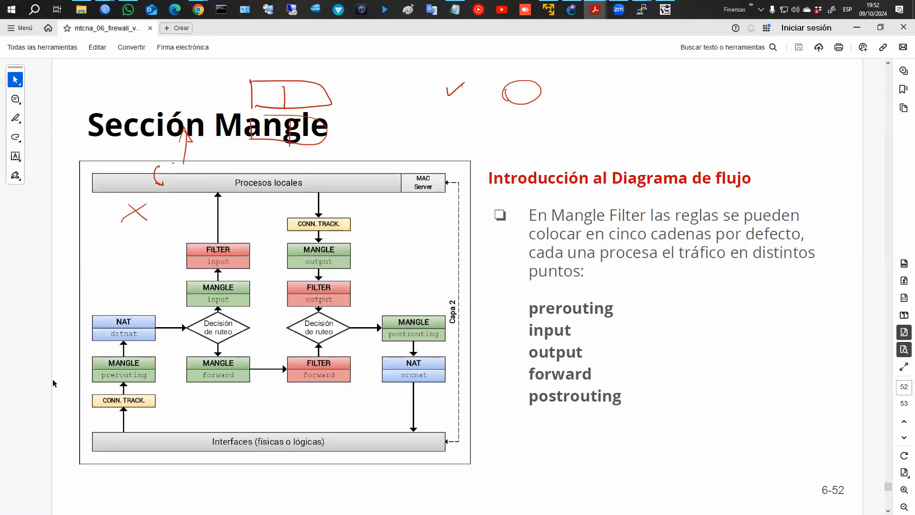
left_click(98, 399)
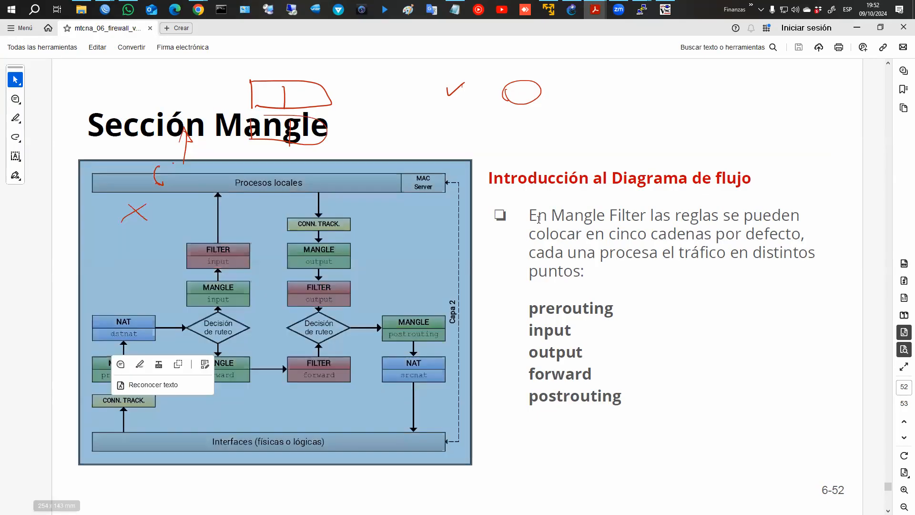
left_click(498, 288)
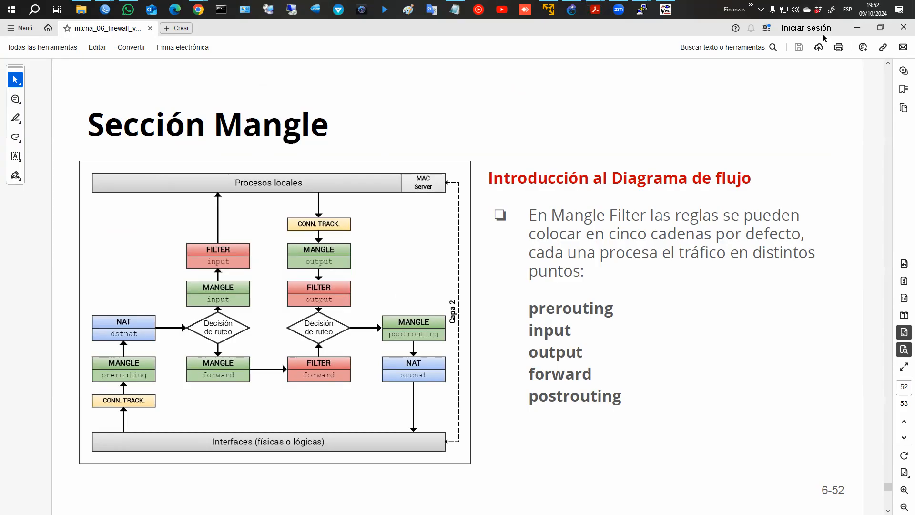
left_click(857, 27)
left_click(131, 269)
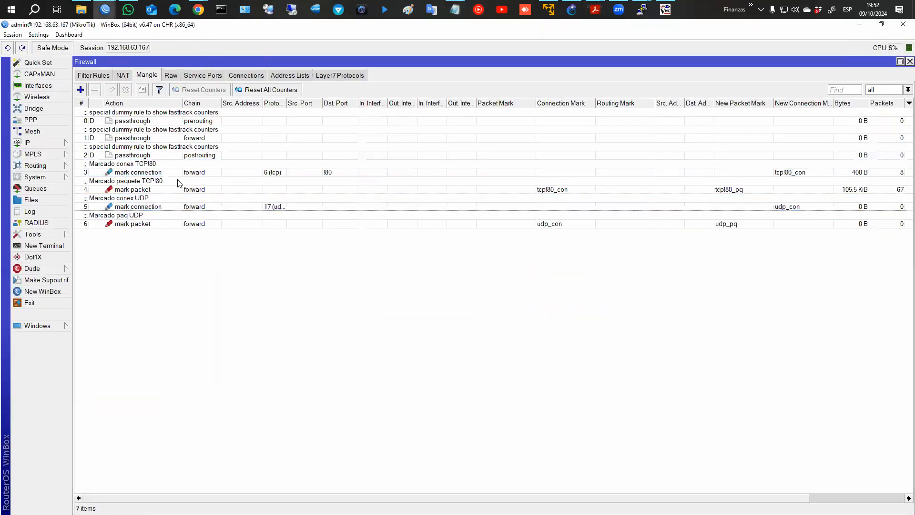
left_click(178, 174)
left_click(178, 190, "ctrl")
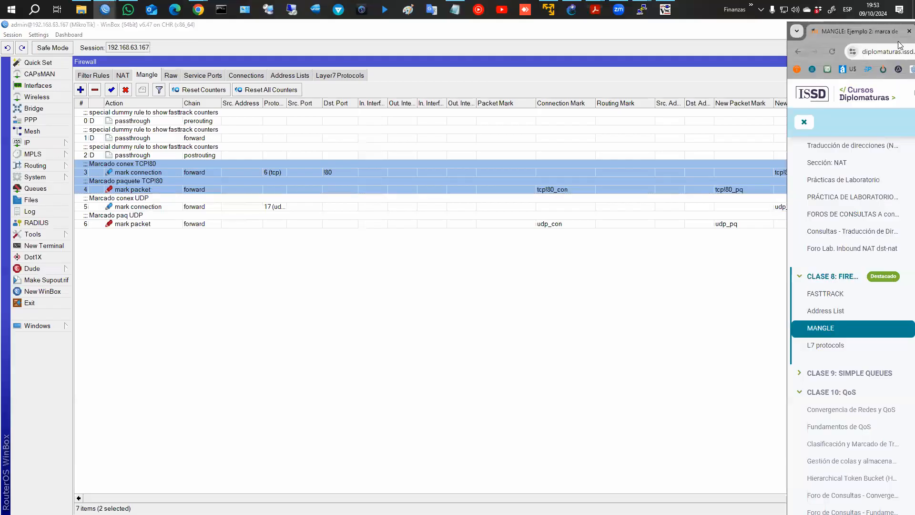
Show the MANGLE course page full-screen in Chrome and close the WinBox router session.
left_click_drag(914, 43, 376, 44)
double_click(376, 38)
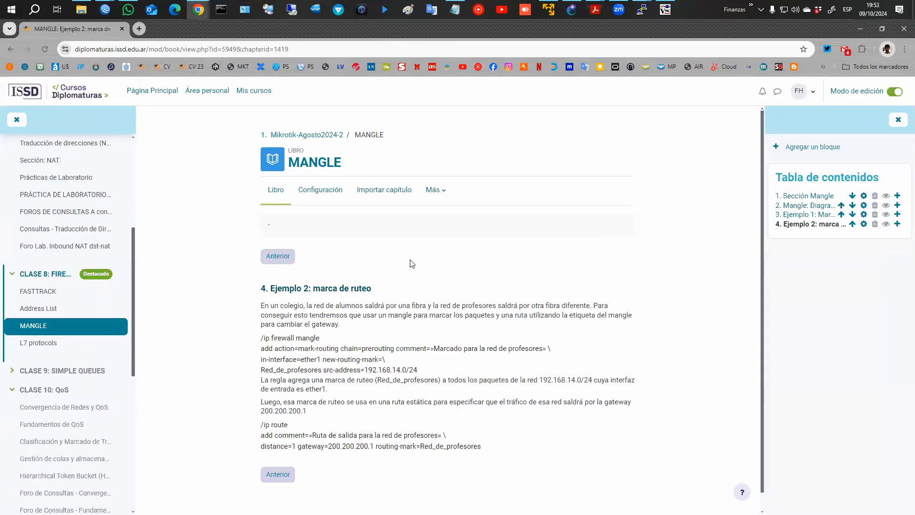
left_click(106, 10)
left_click(163, 76)
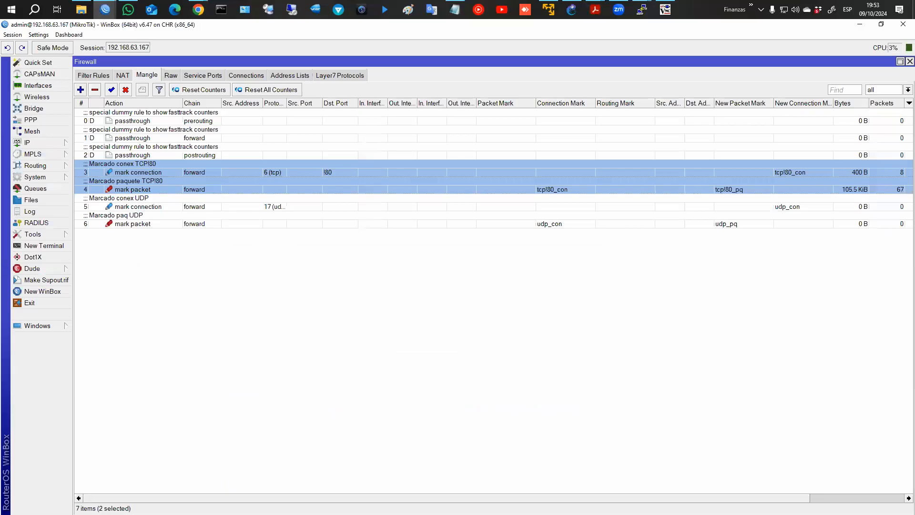
left_click(901, 24)
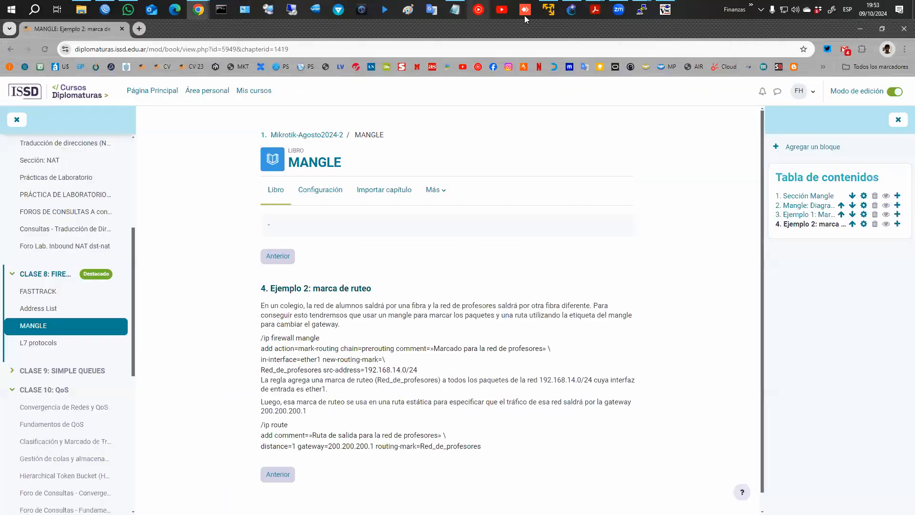
Stop all devices in the GNS3 FIREWALL lab.
left_click(572, 10)
left_click(164, 51)
left_click(462, 281)
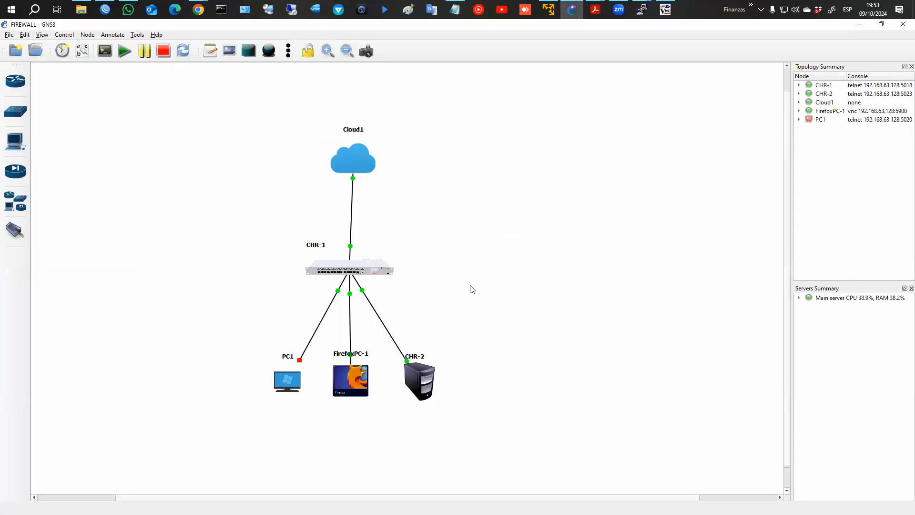
Open the PBR project from the GNS3 projects library.
left_click(35, 50)
left_click(331, 197)
scroll(338, 282, "down", 5)
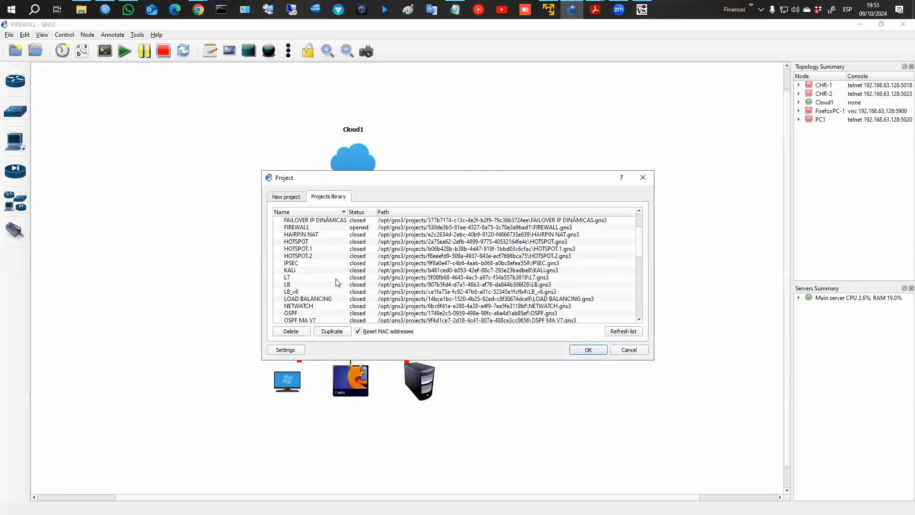
scroll(341, 281, "down", 3)
left_click(311, 270)
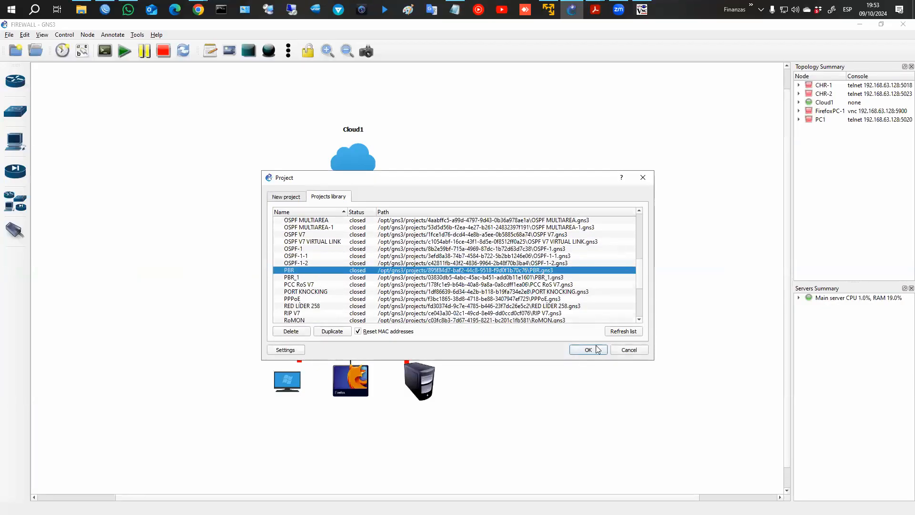
left_click(597, 350)
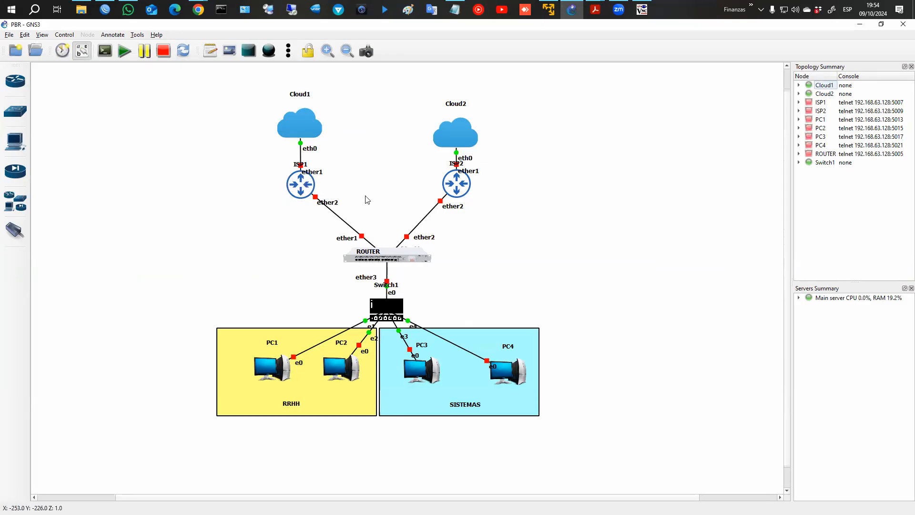
Point out ISP1, ISP2, ROUTER and the RRHH and SISTEMAS PC groups, then start all devices.
mouse_move(328, 159)
left_mouse_down()
mouse_move(274, 193)
mouse_move(335, 163)
left_mouse_up()
mouse_move(460, 167)
left_mouse_down()
mouse_move(428, 206)
mouse_move(482, 172)
left_mouse_up()
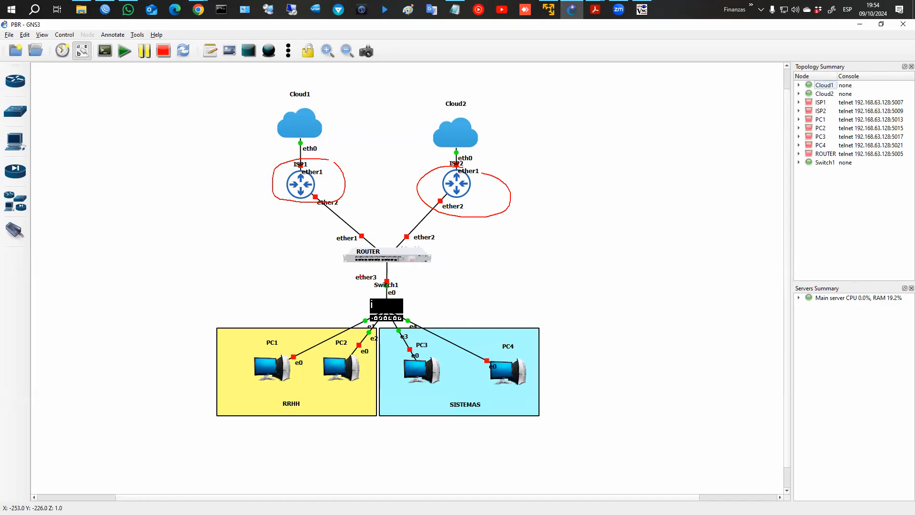
left_click_drag(460, 268, 345, 259)
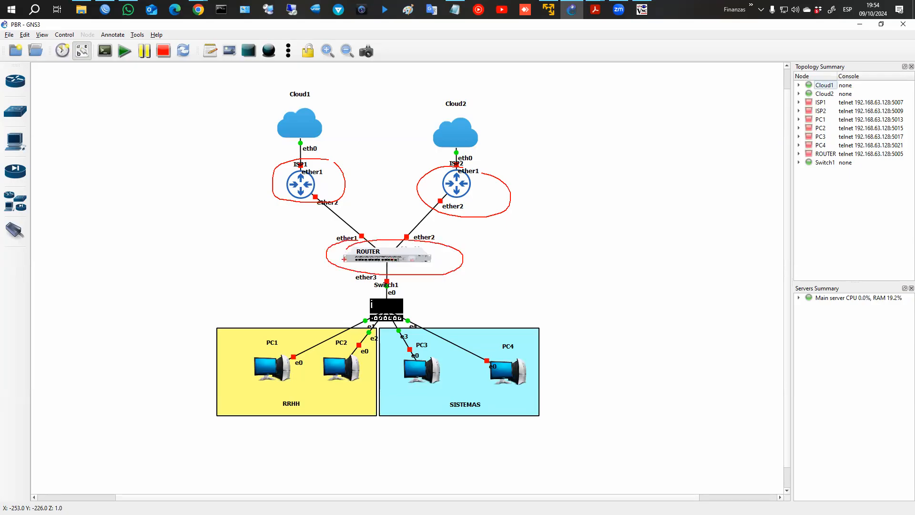
left_click_drag(230, 351, 232, 381)
mouse_move(239, 344)
left_mouse_down()
mouse_move(382, 349)
mouse_move(234, 401)
left_mouse_up()
mouse_move(354, 375)
left_mouse_down()
mouse_move(298, 224)
mouse_move(321, 252)
left_mouse_up()
mouse_move(396, 352)
left_mouse_down()
mouse_move(512, 413)
mouse_move(406, 342)
mouse_move(497, 231)
mouse_move(512, 229)
mouse_move(462, 236)
left_mouse_up()
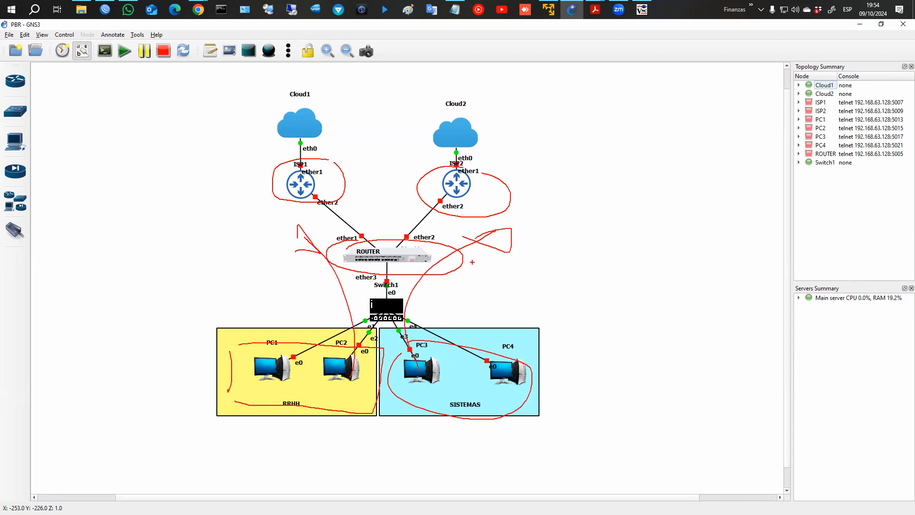
key("Escape")
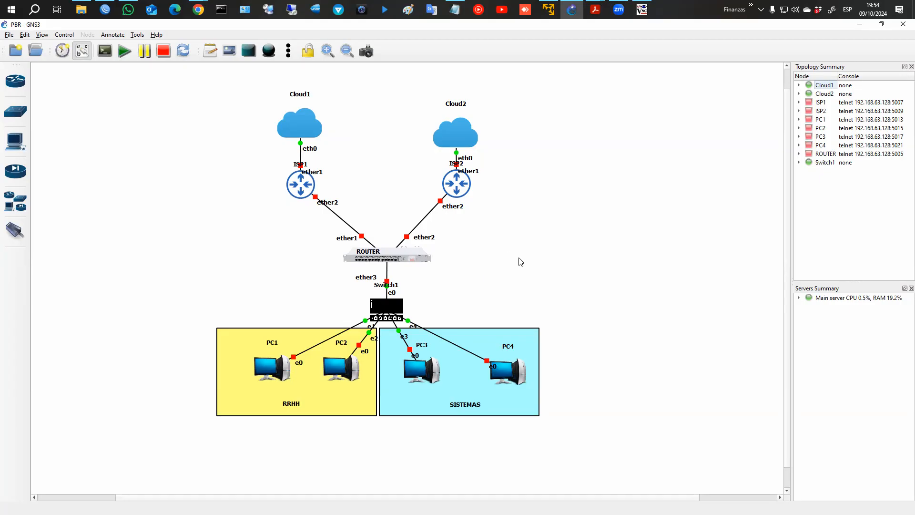
left_click(125, 51)
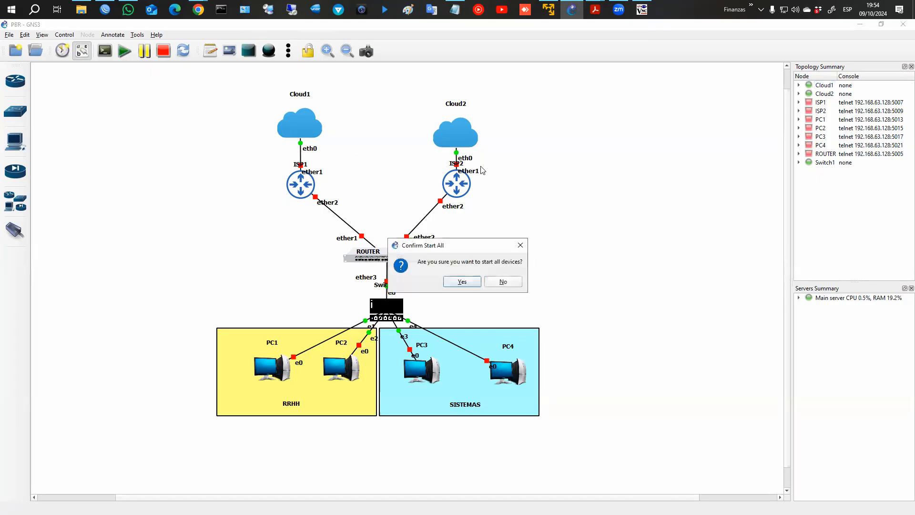
left_click(462, 282)
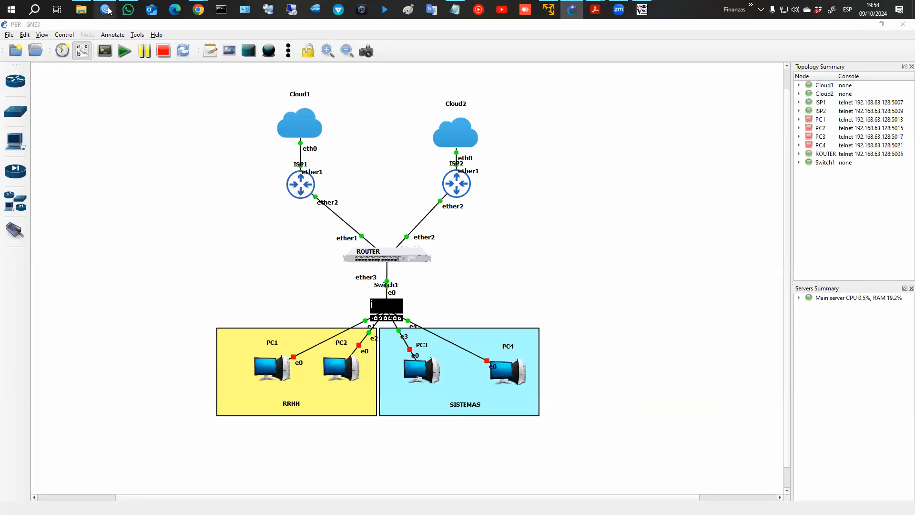
Review the MANGLE book's Ejemplo 2 routing-mark page in Moodle, then return to WinBox.
mouse_move(198, 10)
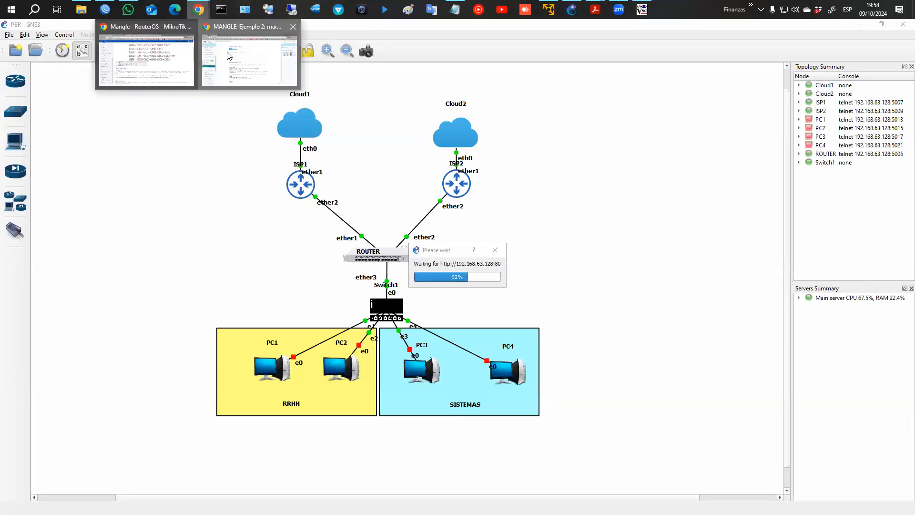
left_click(204, 25)
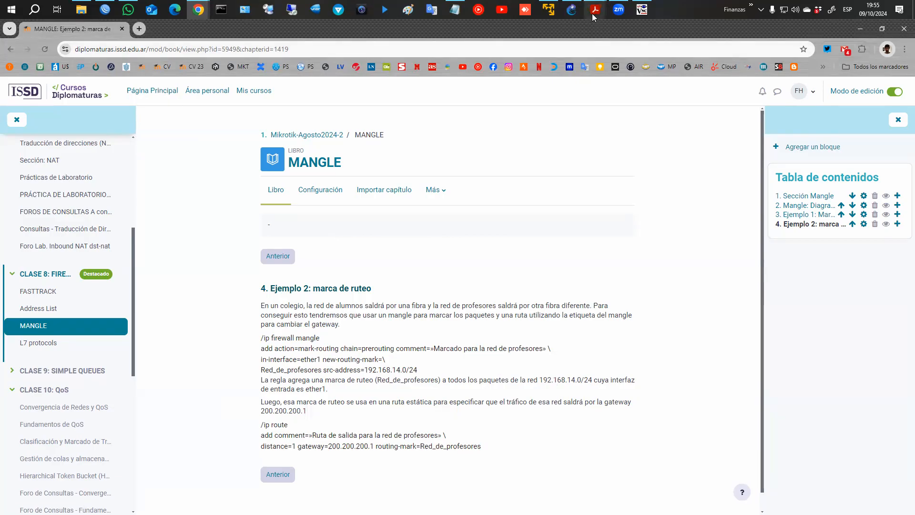
left_click(106, 9)
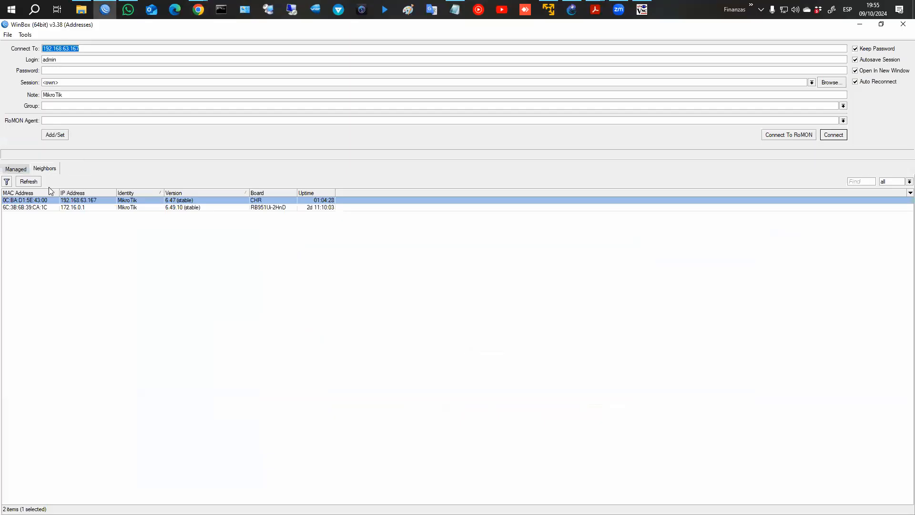
Connect over RoMON through ISP1's MAC address to the CHR named Router.
left_click(29, 181)
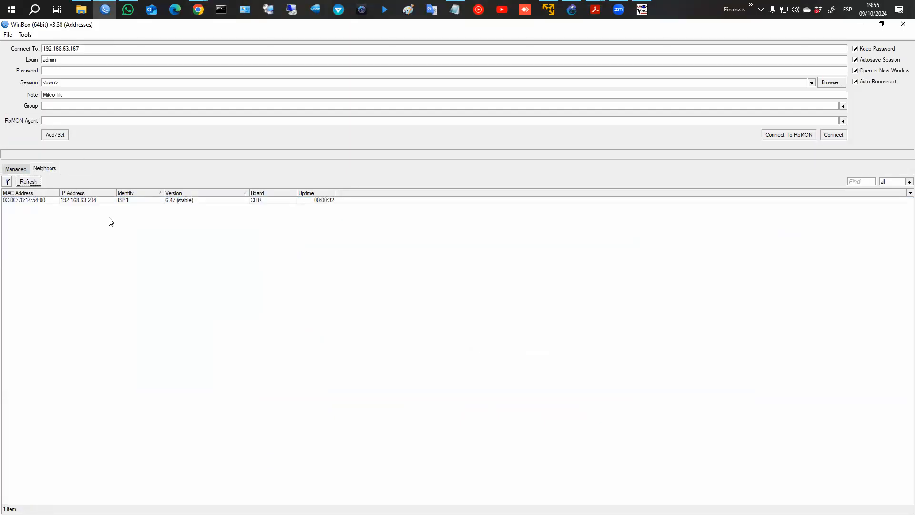
left_click(79, 200)
left_click(79, 208)
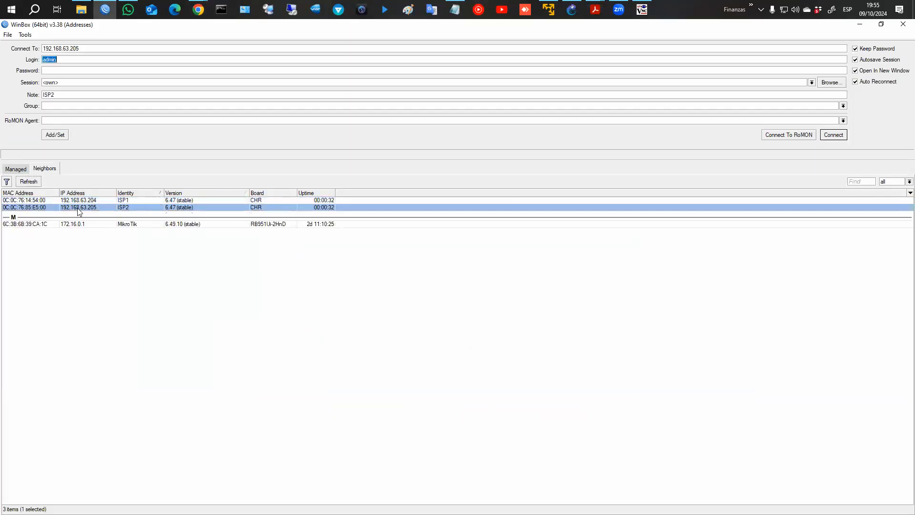
left_click(47, 201)
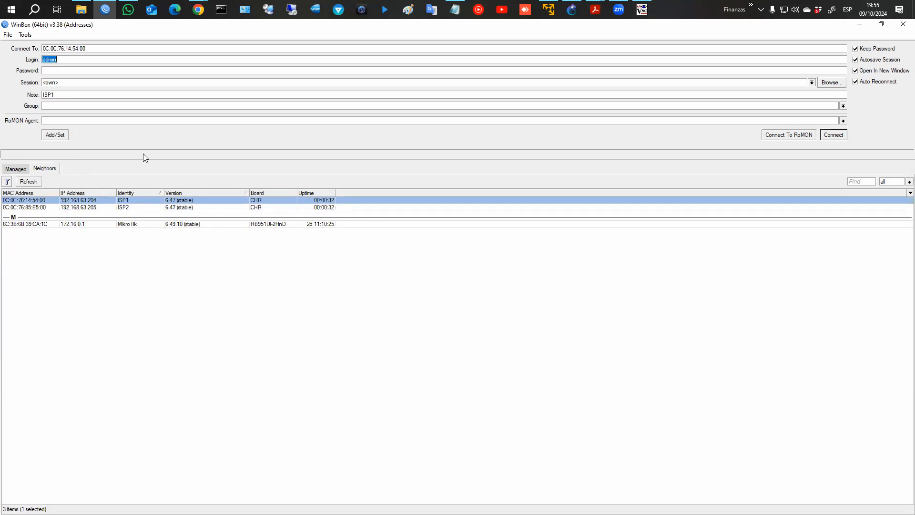
left_click(770, 137)
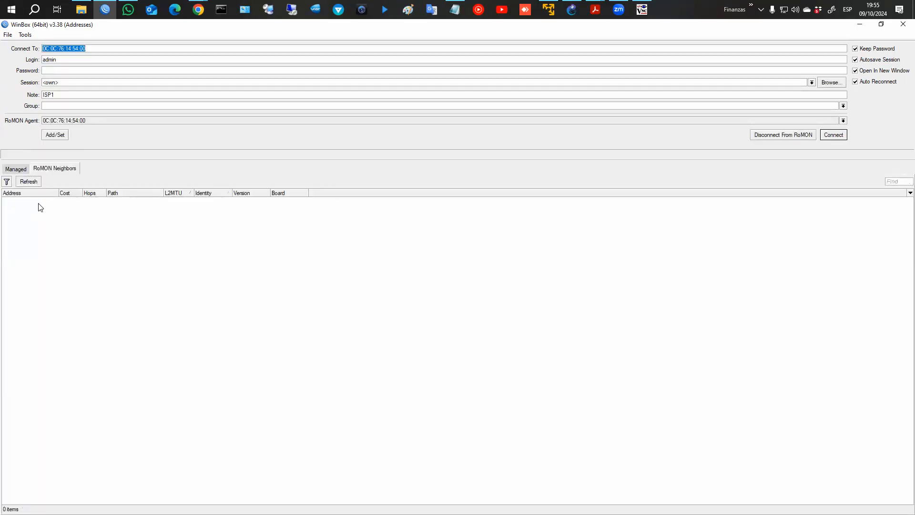
left_click(206, 208)
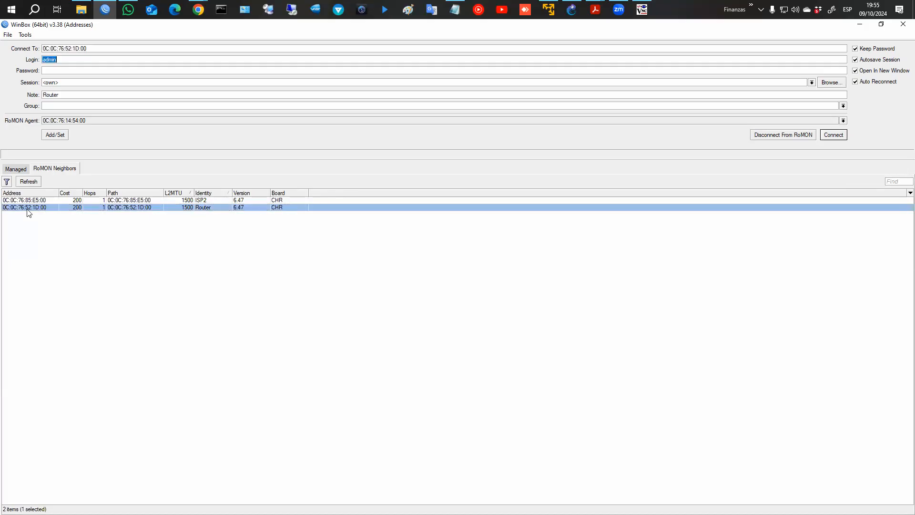
left_click(835, 135)
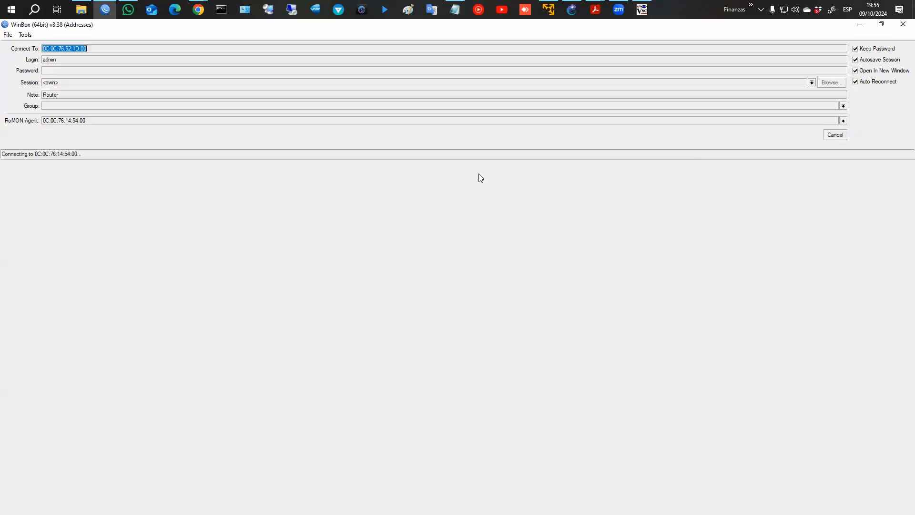
left_click(38, 142)
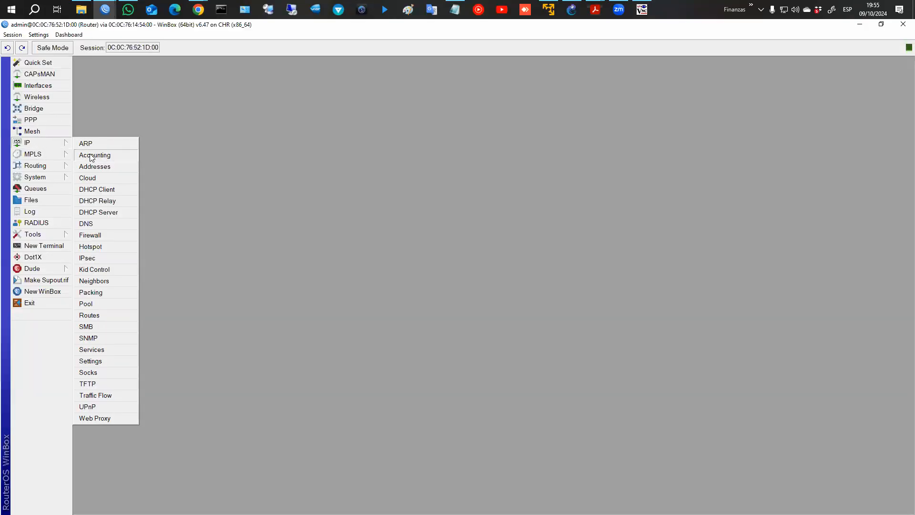
Review the router's addresses 10.10.10.2/30, 20.20.20.2/30 and 192.168.50.1/24.
left_click(93, 167)
left_click(193, 128)
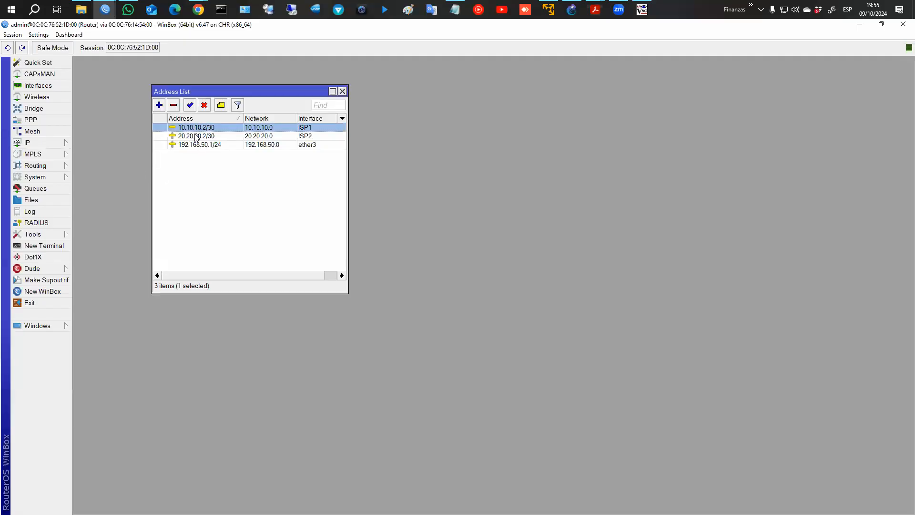
left_click(313, 136)
left_click(225, 144)
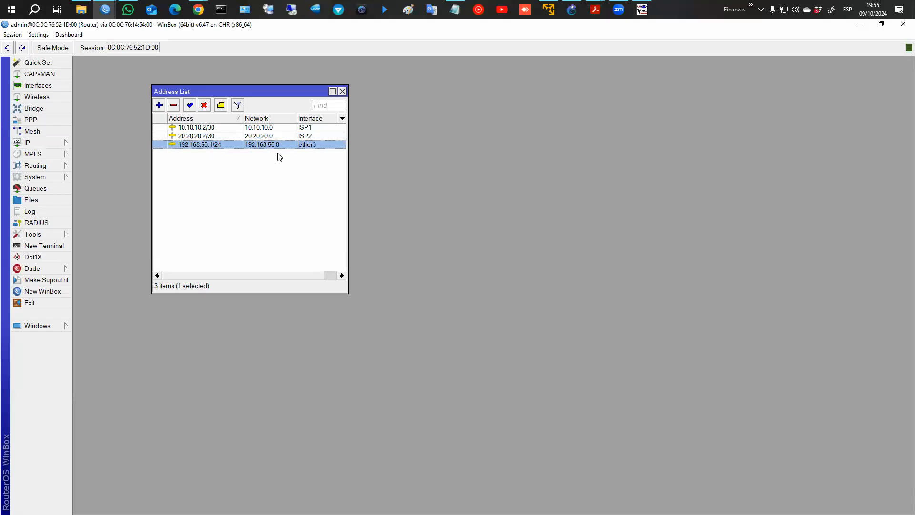
Check the DHCP server running on ether3, then close the DHCP and address windows.
left_click(36, 143)
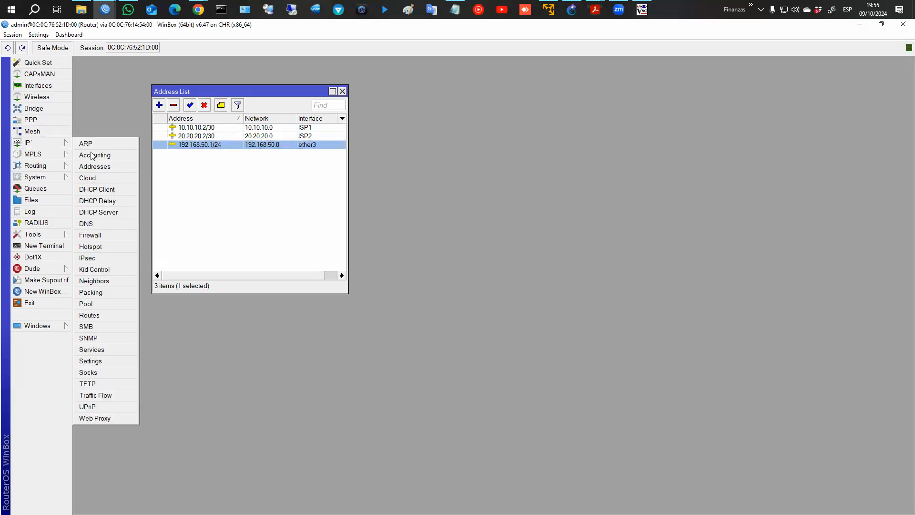
left_click(101, 213)
left_click(685, 134)
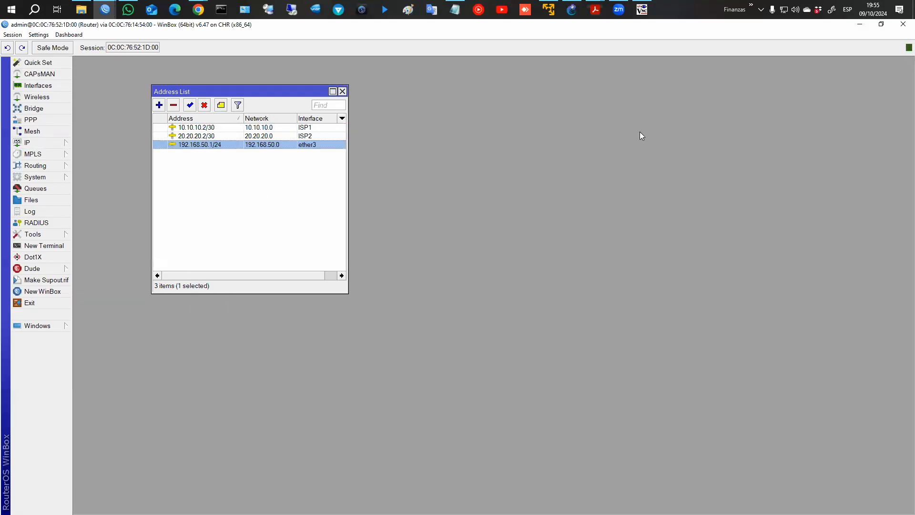
left_click(343, 91)
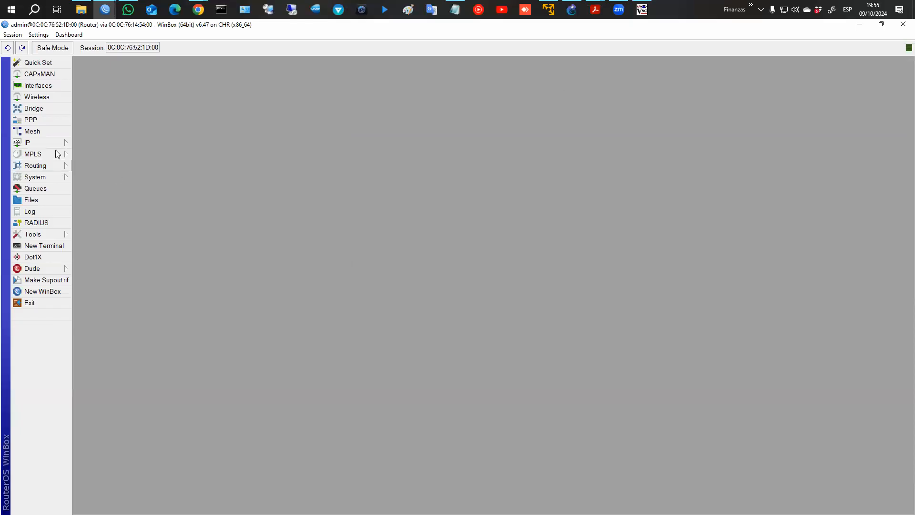
Show all interfaces with traffic, select ether3, and switch to the GNS3 topology.
left_click(38, 86)
left_click(88, 125)
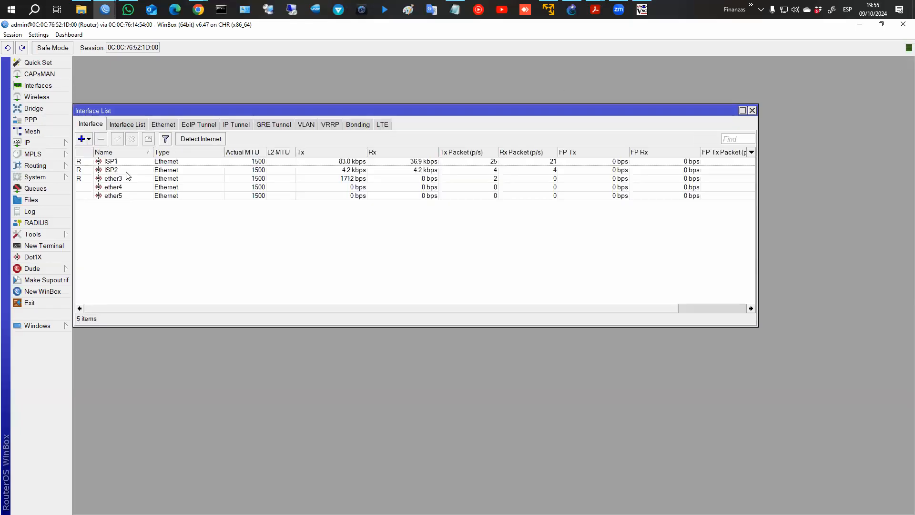
left_click(126, 180)
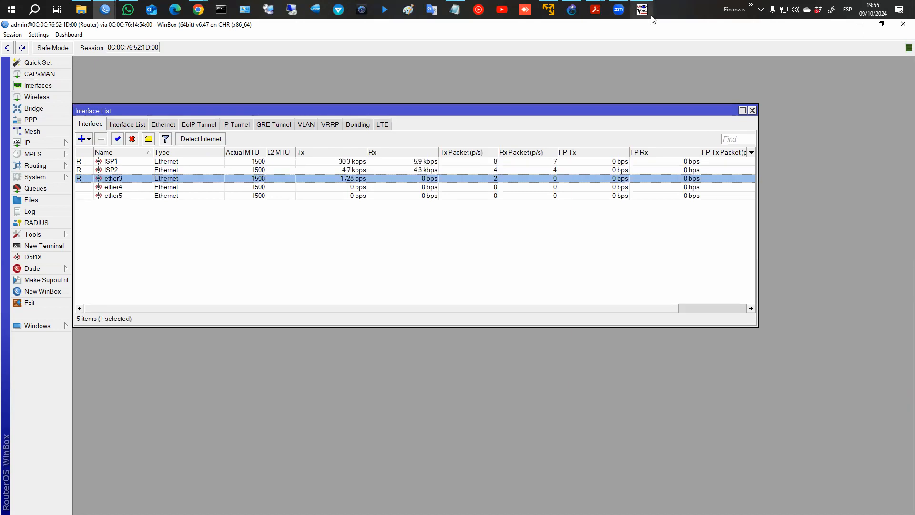
left_click(573, 10)
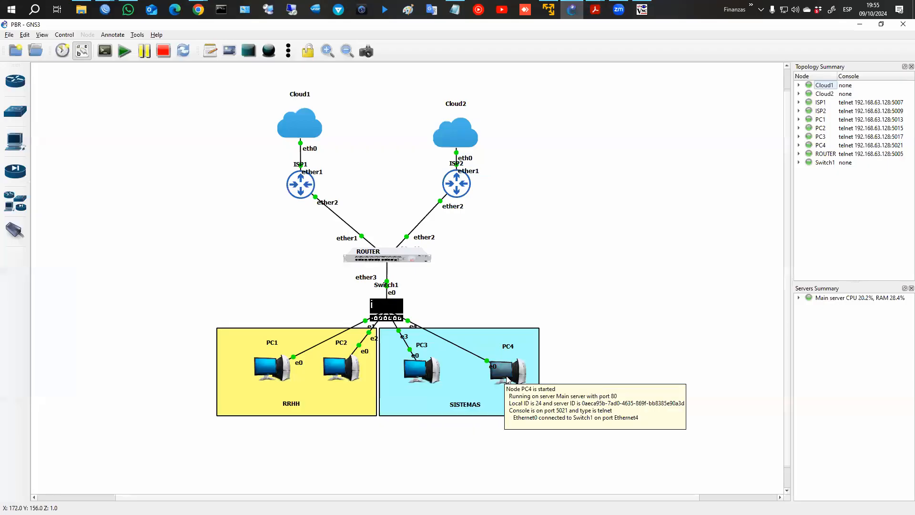
Open consoles for PC1 and PC2 and run dhcp in each.
right_click(276, 368)
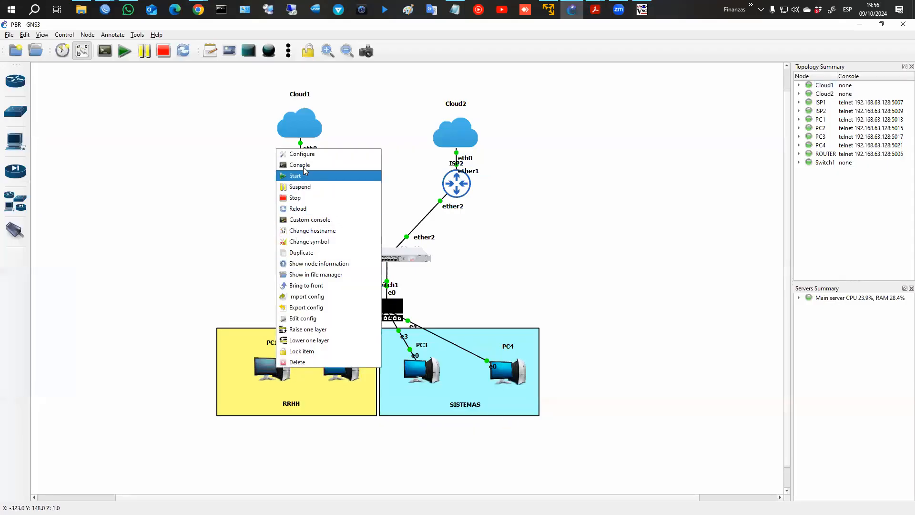
left_click(299, 165)
type("dhcp")
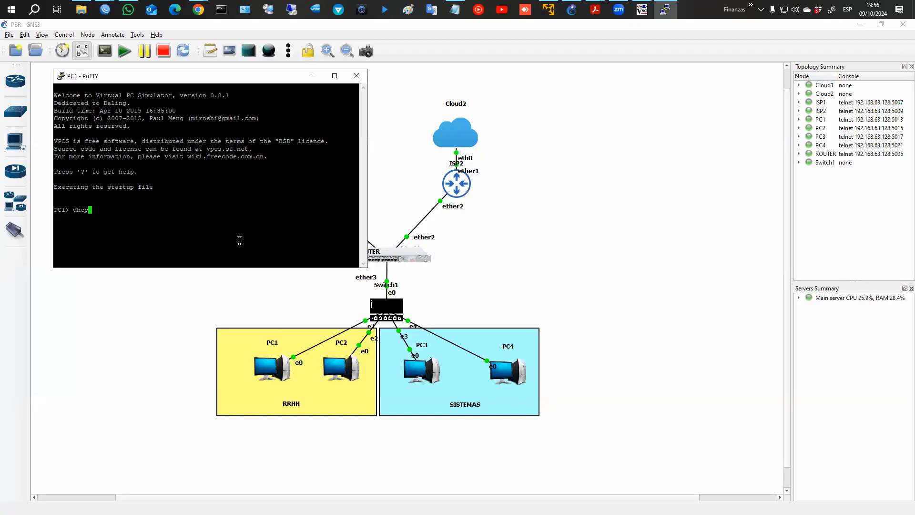
key("Return")
right_click(336, 374)
left_click(358, 312)
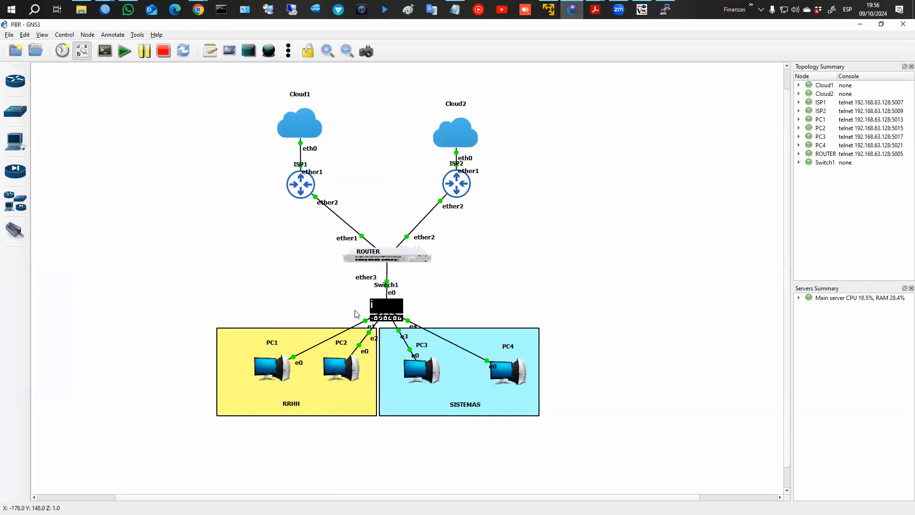
type("dhcp")
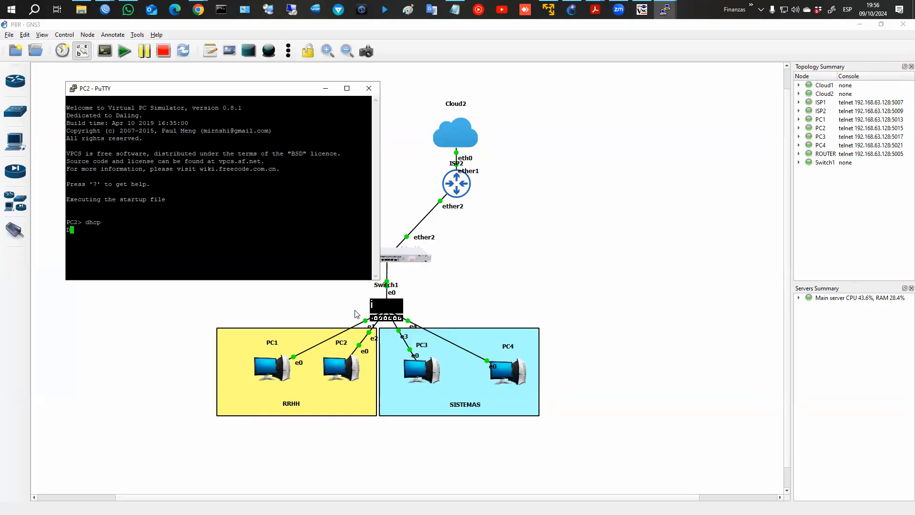
Open consoles for PC3 and PC4 and run dhcp, getting 192.168.50.251/24 on PC4.
left_click(423, 376)
right_click(424, 393)
left_click(437, 314)
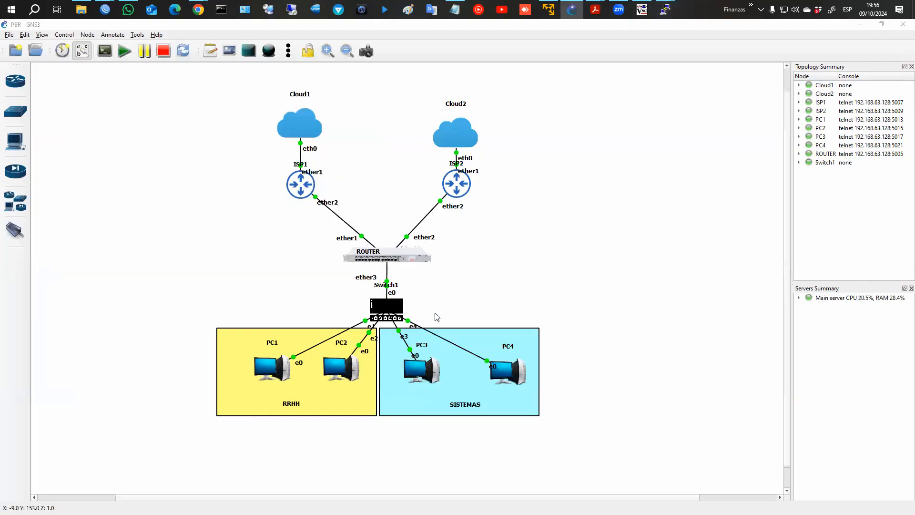
type("dhcp")
key("Return")
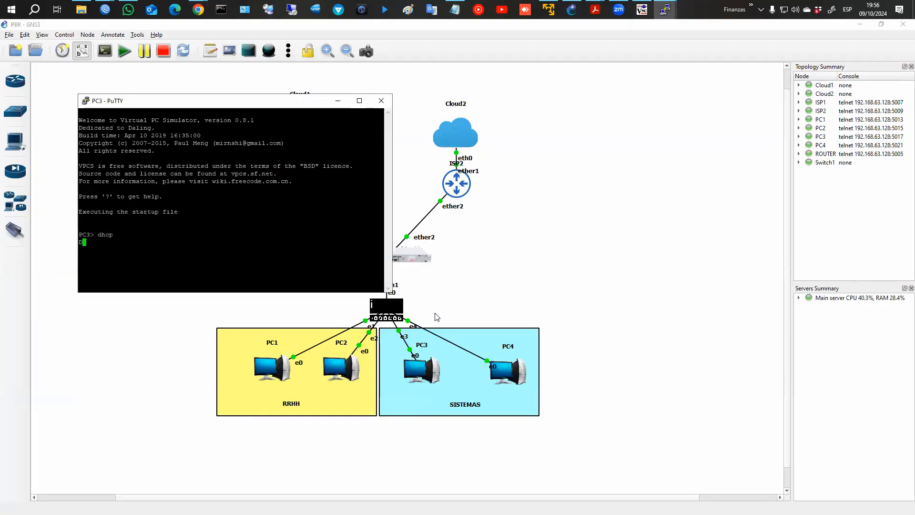
right_click(513, 362)
left_click(527, 312)
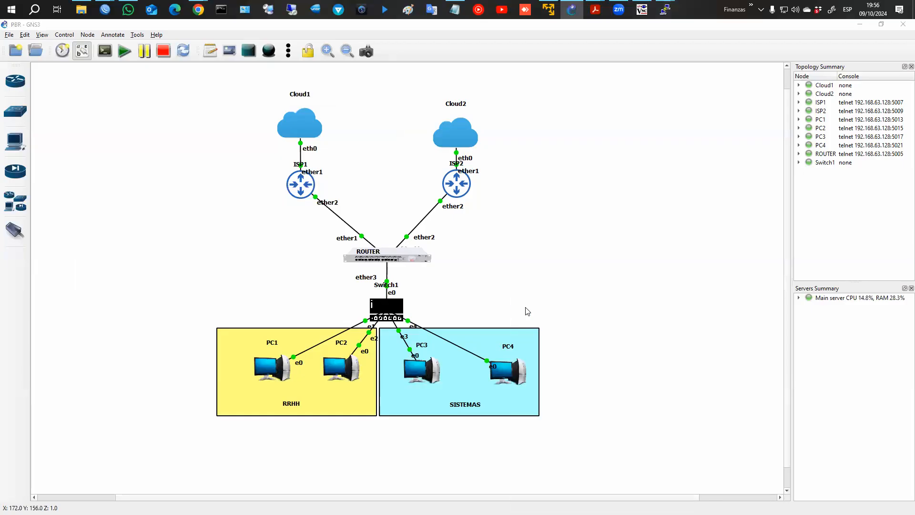
type("dhcp")
key("Return")
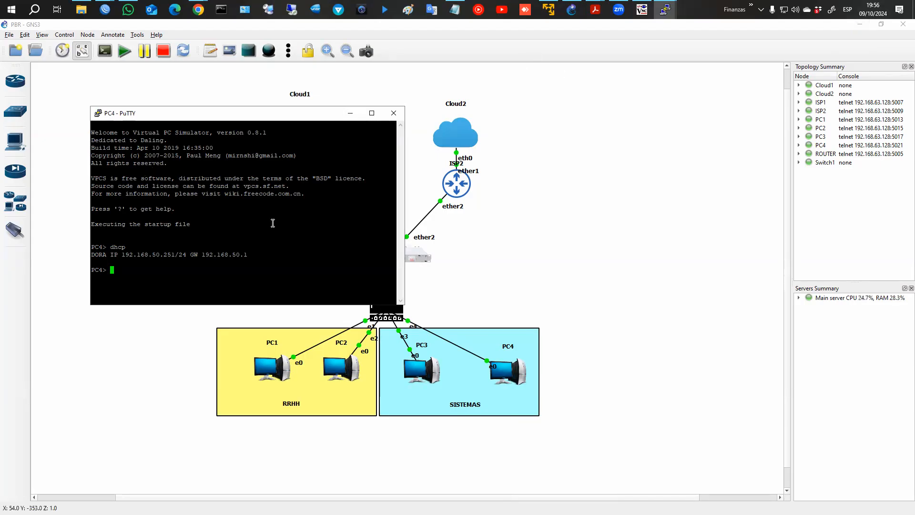
Check each PC console's lease: 192.168.50.254, .253, .252 and .251 via gateway 192.168.50.1.
mouse_move(664, 16)
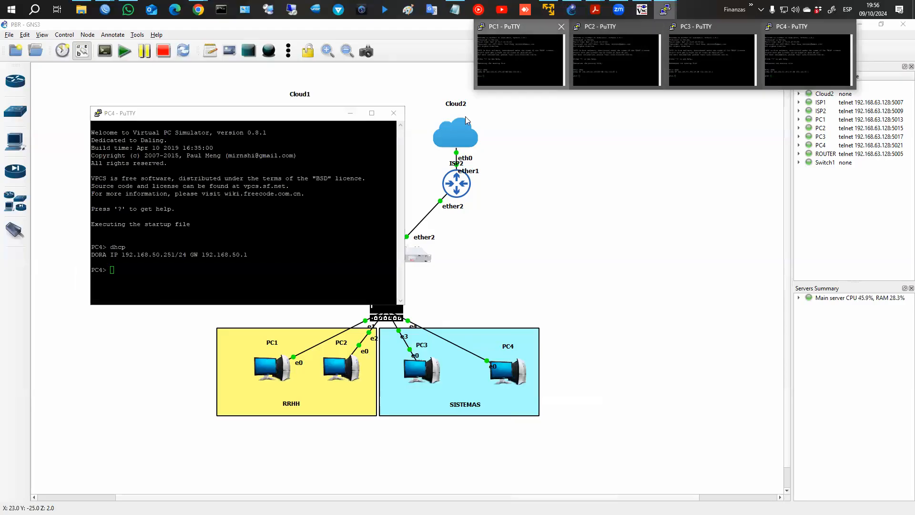
left_click(518, 47)
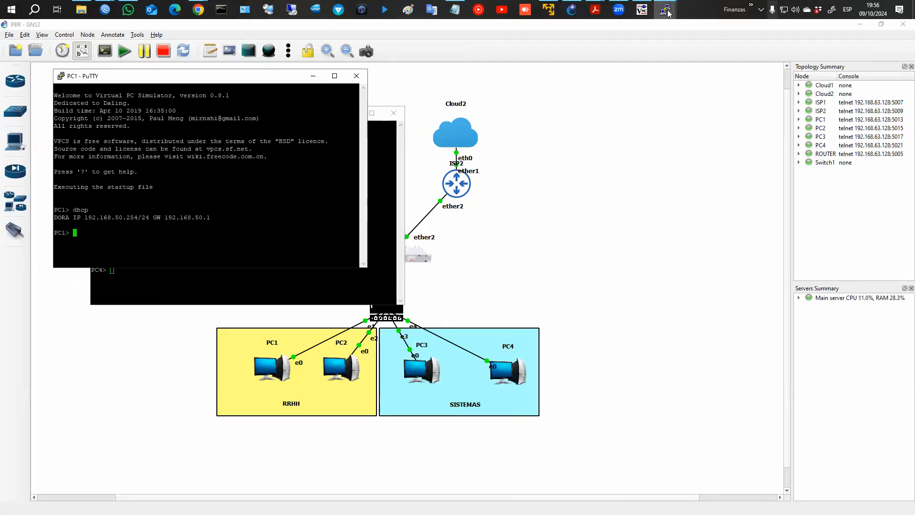
mouse_move(666, 14)
left_click(625, 51)
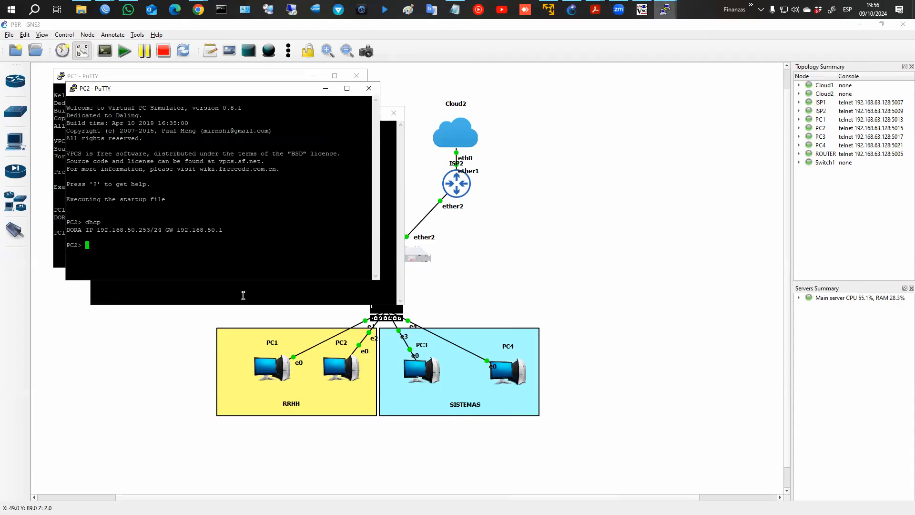
mouse_move(666, 9)
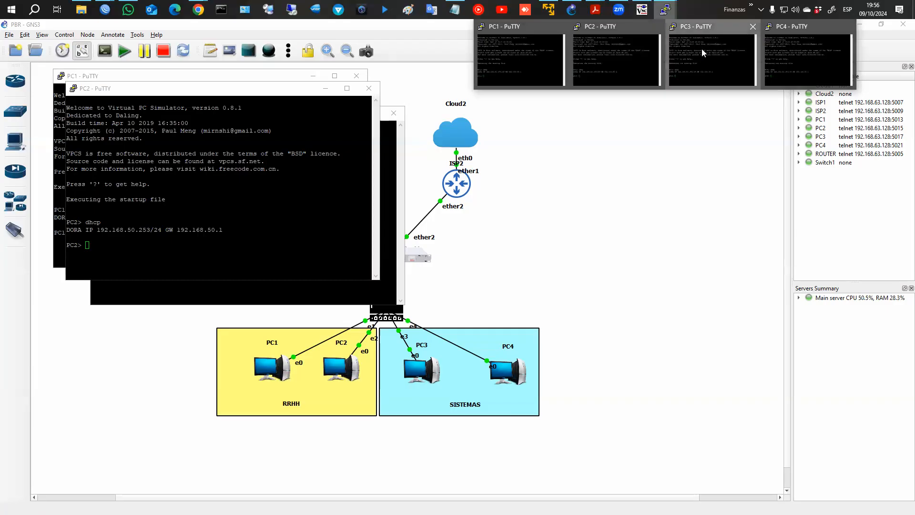
left_click(702, 53)
mouse_move(667, 13)
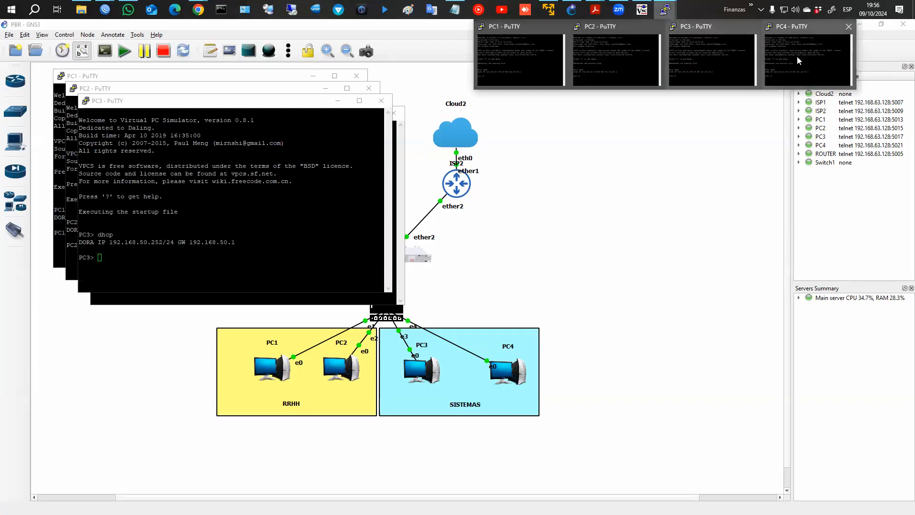
left_click(800, 60)
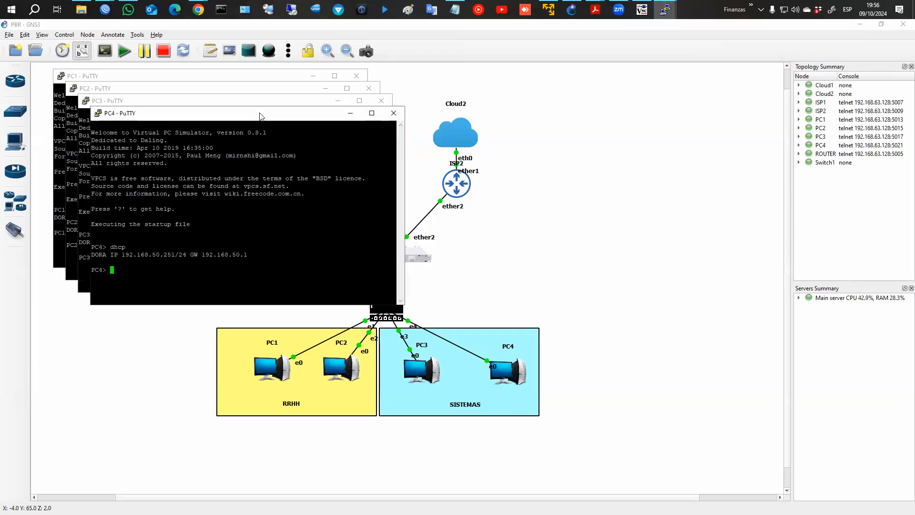
Move PC4's console beside PC3's and return to the router's WinBox session.
left_click_drag(260, 117, 602, 173)
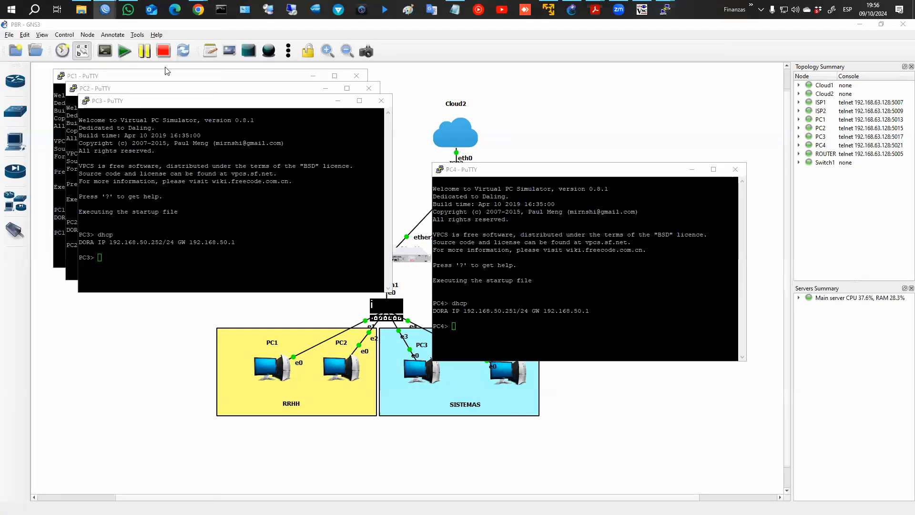
mouse_move(105, 10)
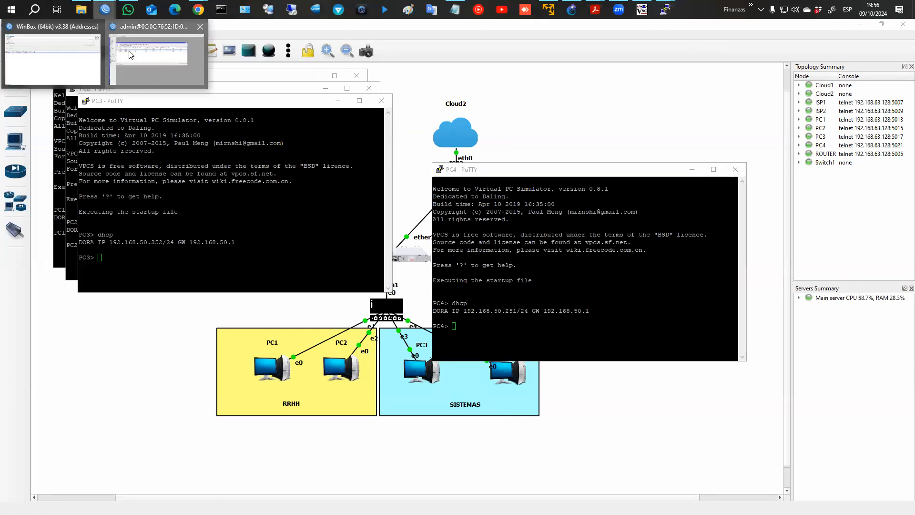
left_click(131, 55)
Inspect the ISP1 and ISP2 srcnat masquerade NAT rules without changing them.
left_click(55, 143)
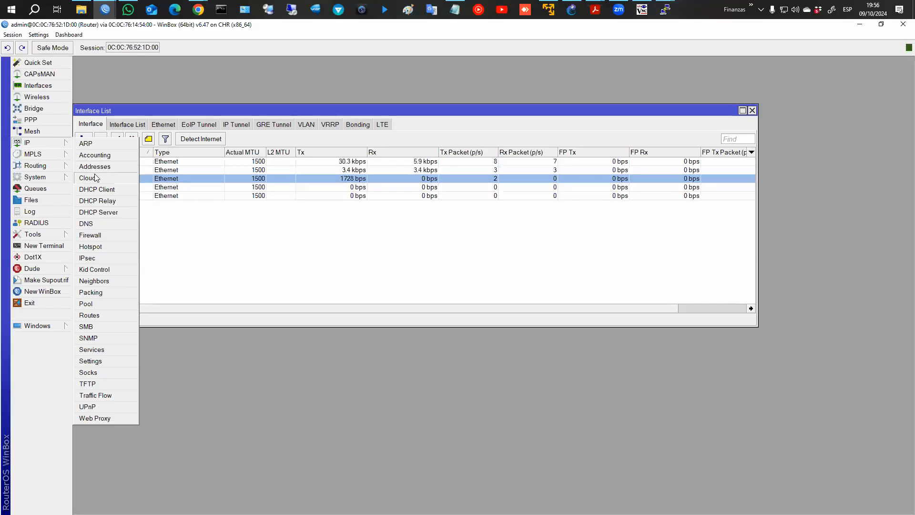
left_click(96, 235)
left_click(204, 110)
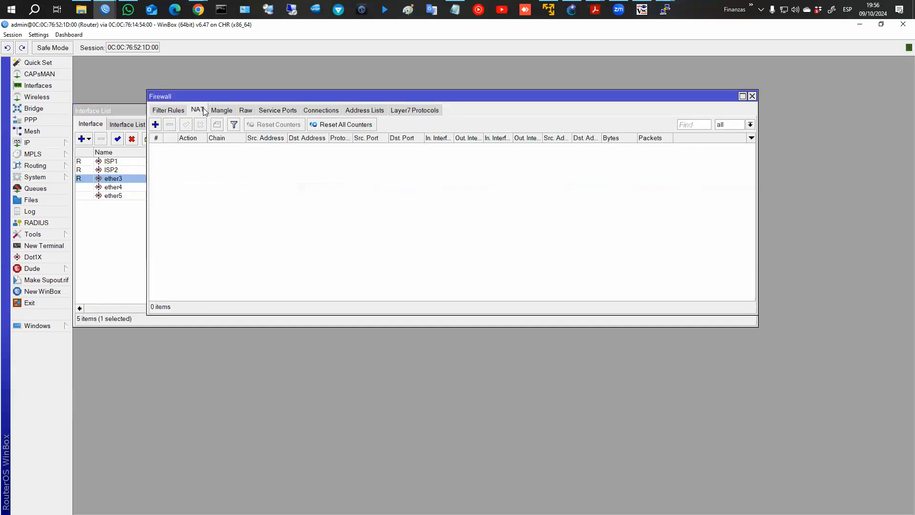
left_click_drag(203, 147, 203, 155)
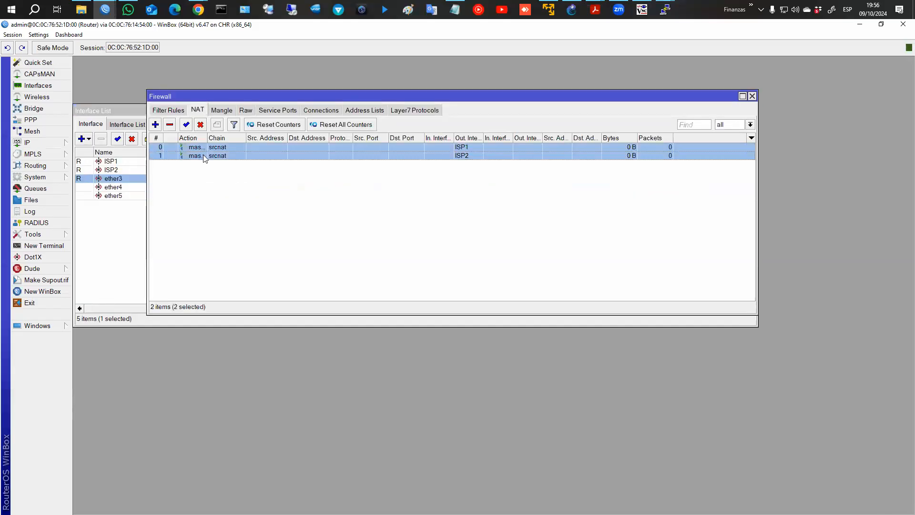
double_click(271, 147)
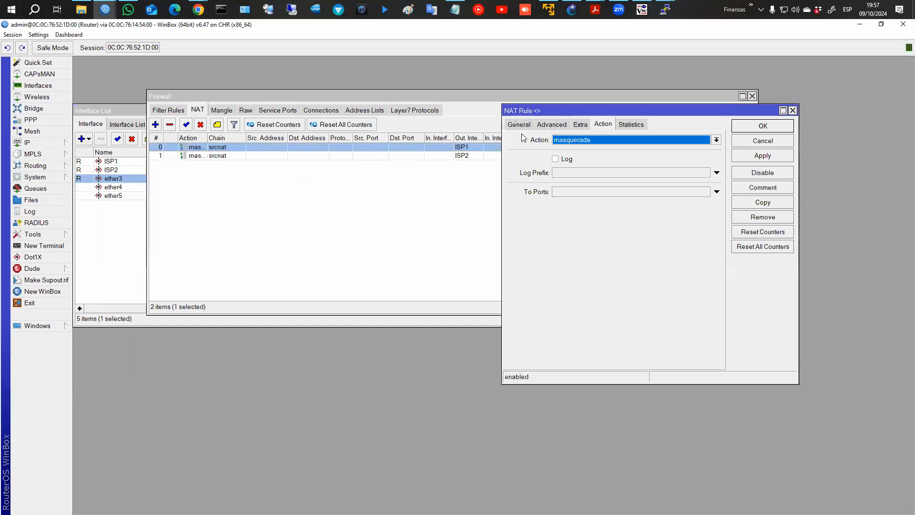
left_click(518, 124)
left_click(762, 140)
double_click(420, 156)
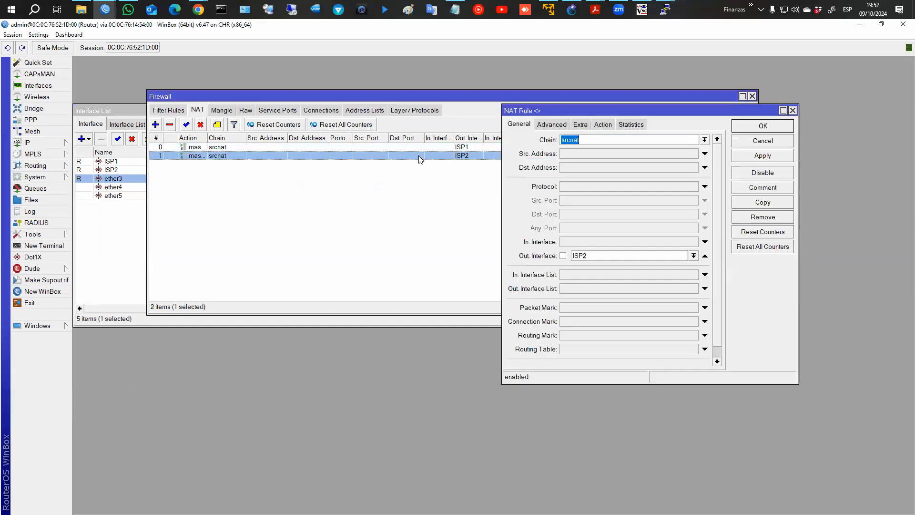
left_click(763, 140)
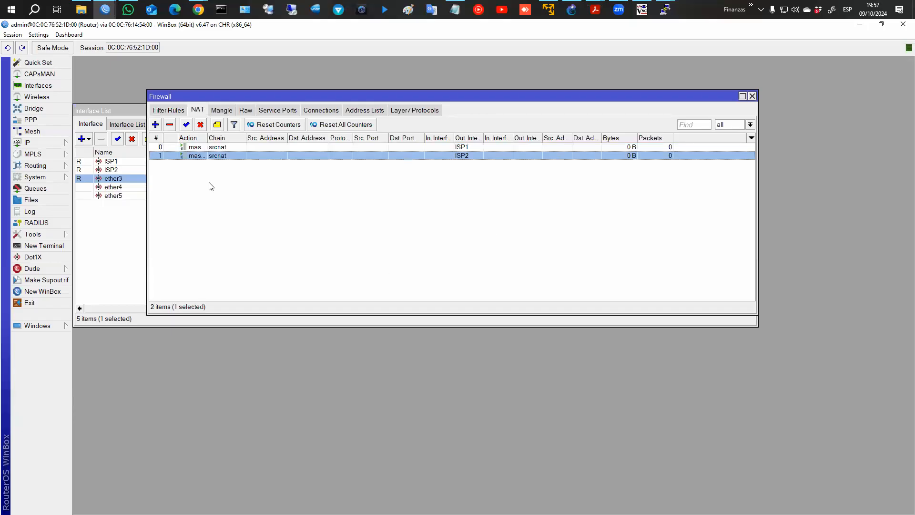
left_click(57, 84)
Create a new interface list named WAN.
left_click(136, 127)
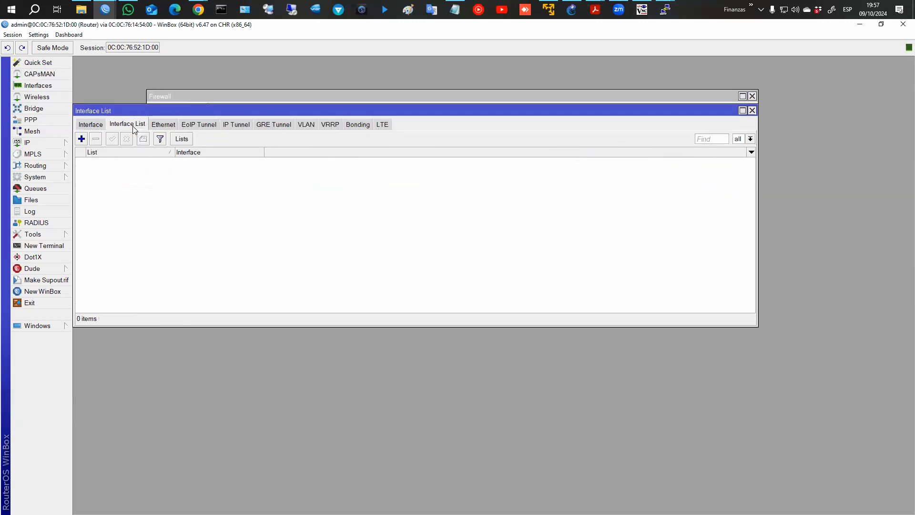
left_click(182, 139)
left_click(369, 164)
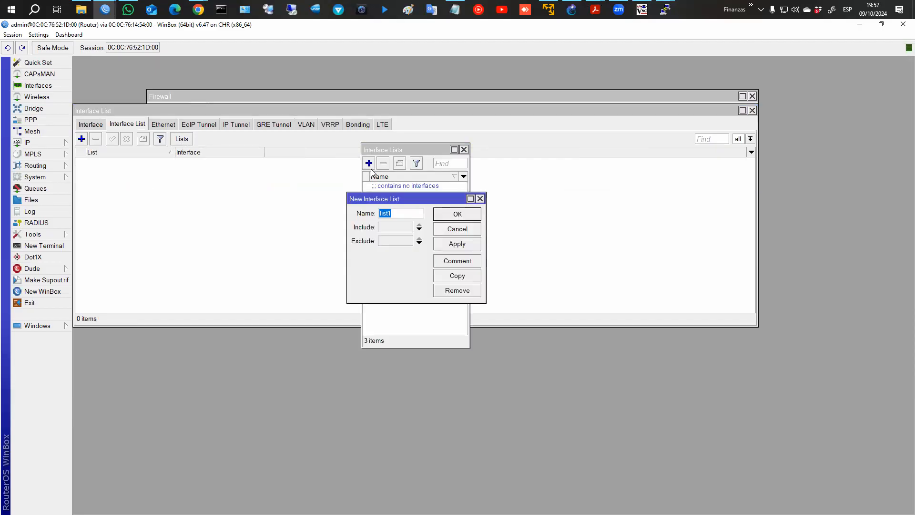
type("WAB")
key("BackSpace")
type("N")
left_click(457, 214)
left_click(384, 237)
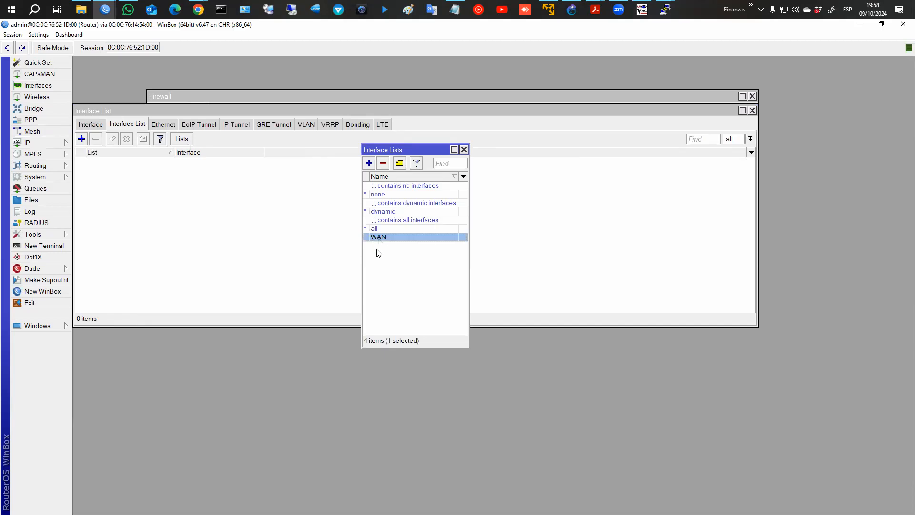
left_click(464, 149)
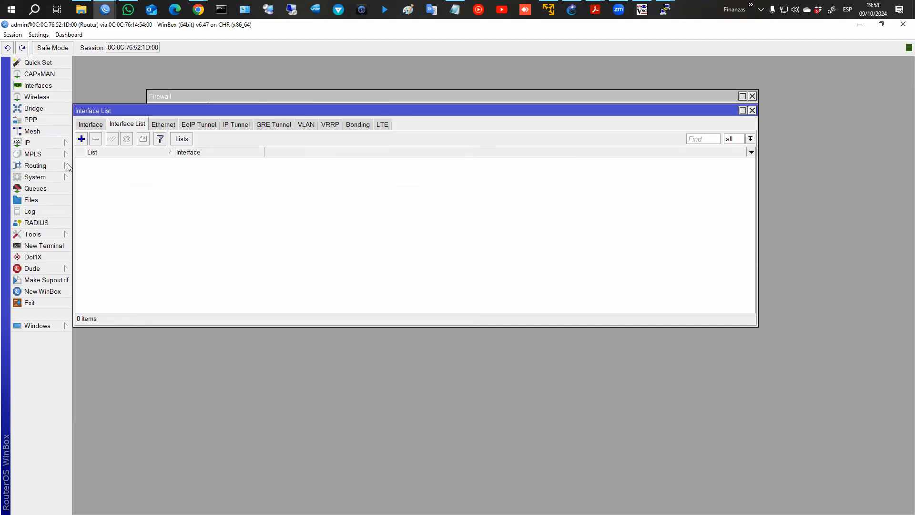
Add ISP1 and ISP2 as members of the WAN list.
left_click(82, 140)
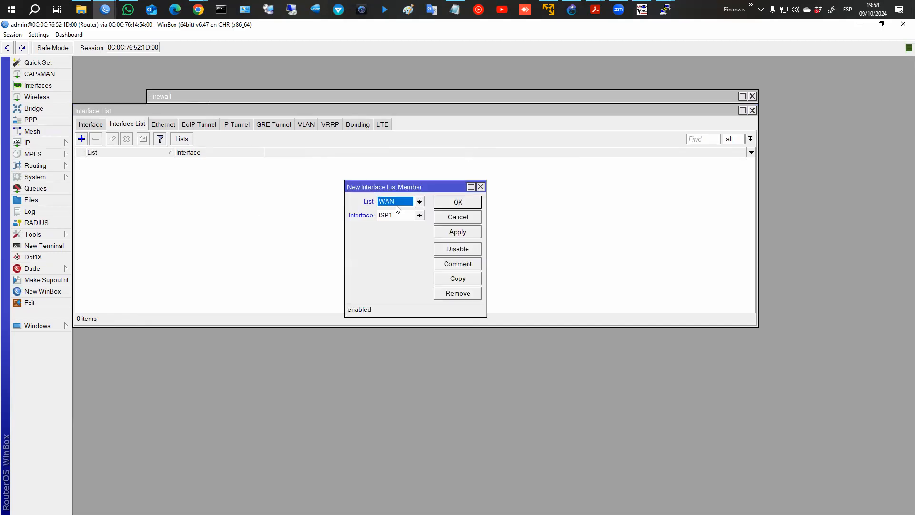
left_click(441, 233)
left_click(465, 280)
left_click(400, 228)
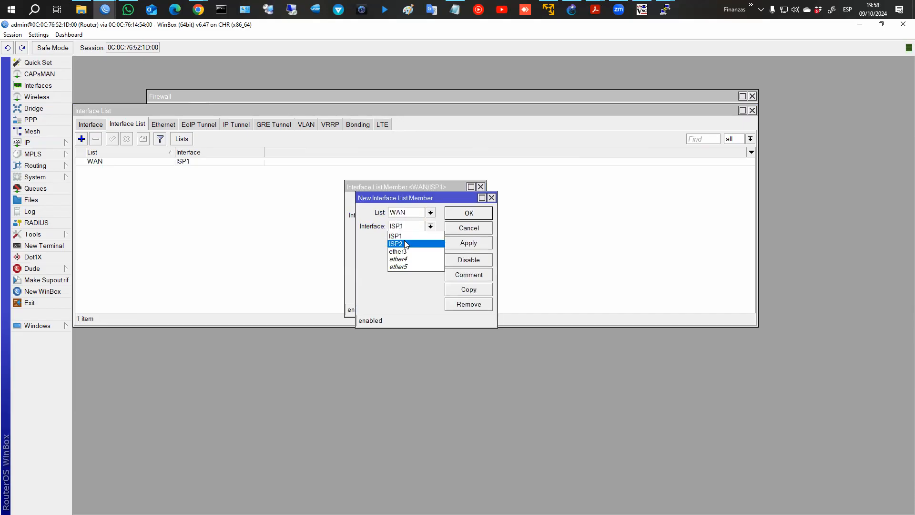
left_click(396, 243)
left_click(458, 213)
left_click(457, 215)
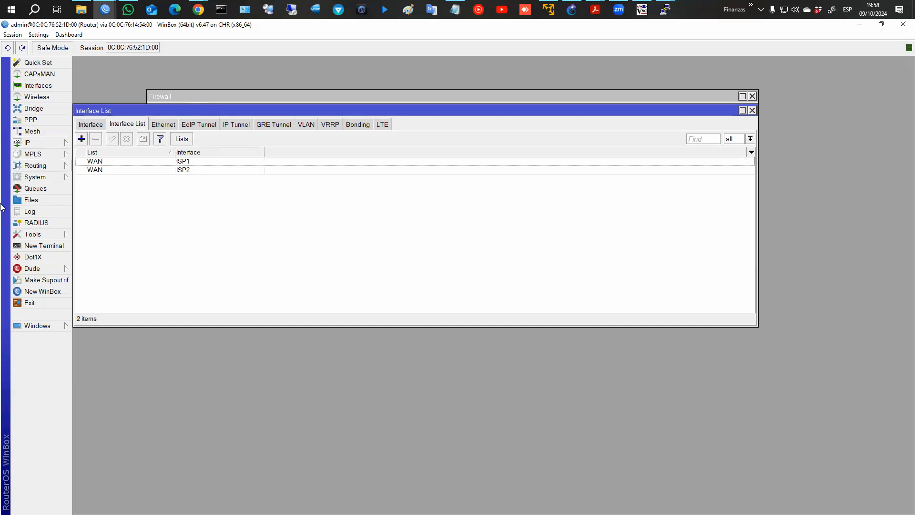
left_click(96, 125)
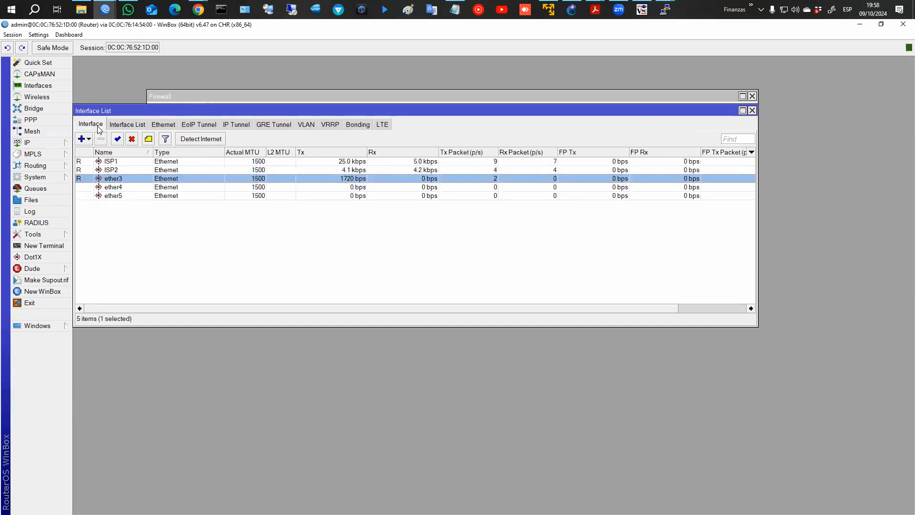
left_click(131, 125)
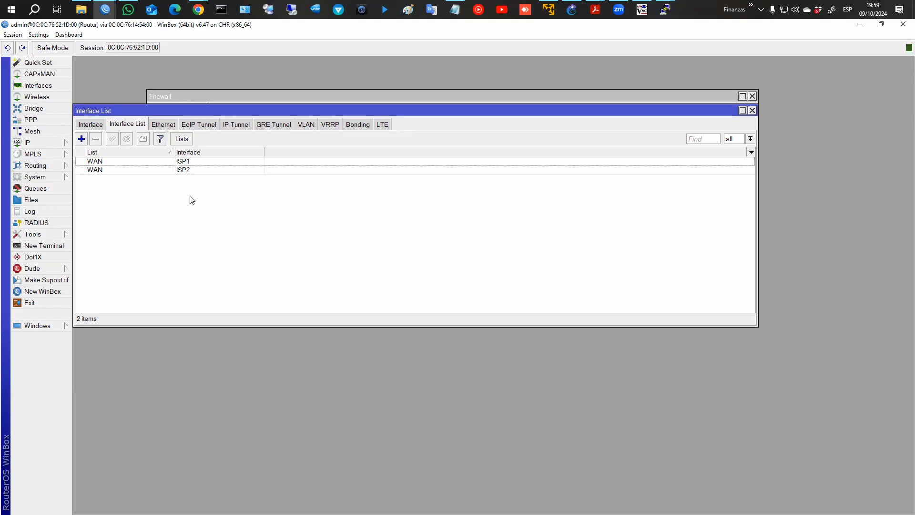
left_click(91, 125)
left_click(136, 171)
left_click(128, 181)
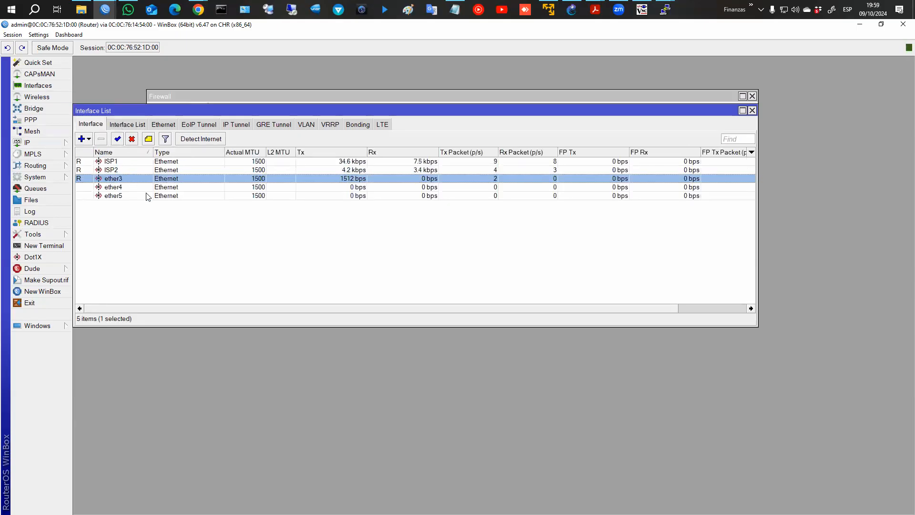
left_click(147, 189)
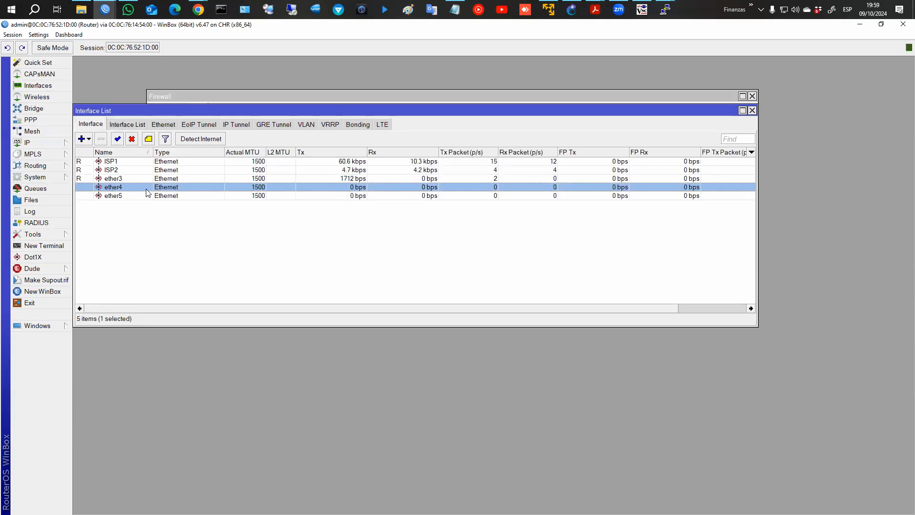
left_click(121, 180)
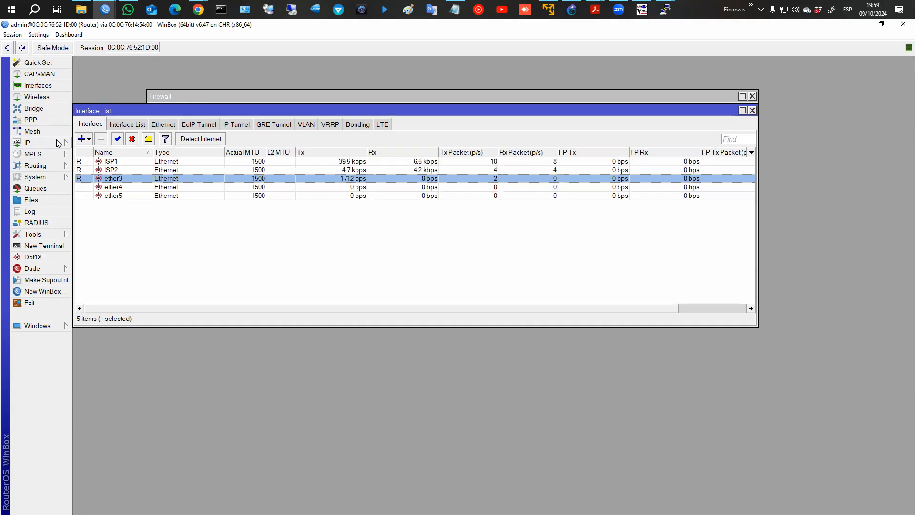
Create a bridge named LAN.
left_click(32, 108)
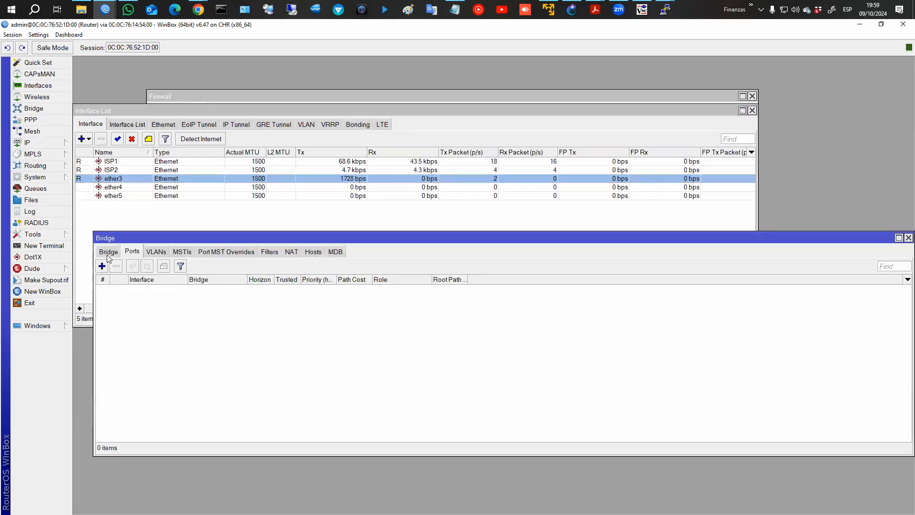
left_click(109, 252)
left_click(102, 266)
type("LAN")
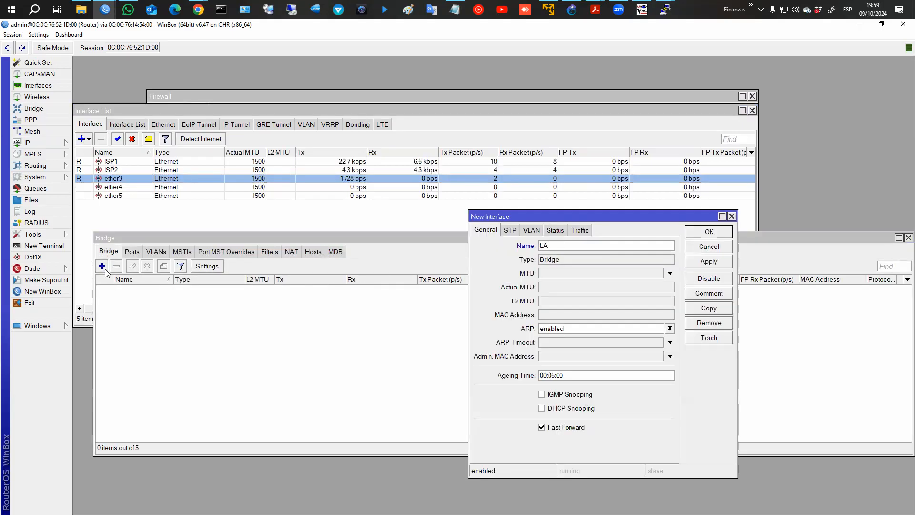
key("Return")
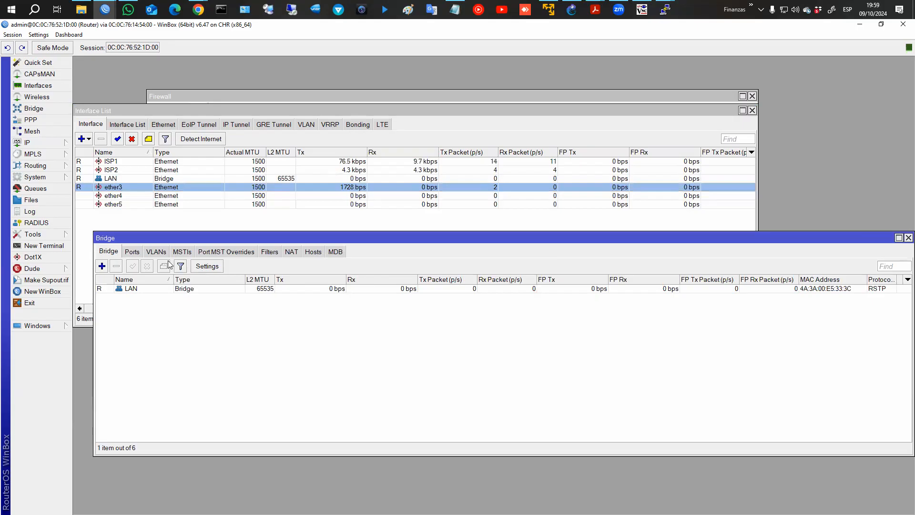
Add ether3 and ether4 as ports of the LAN bridge.
left_click(132, 251)
left_click(102, 266)
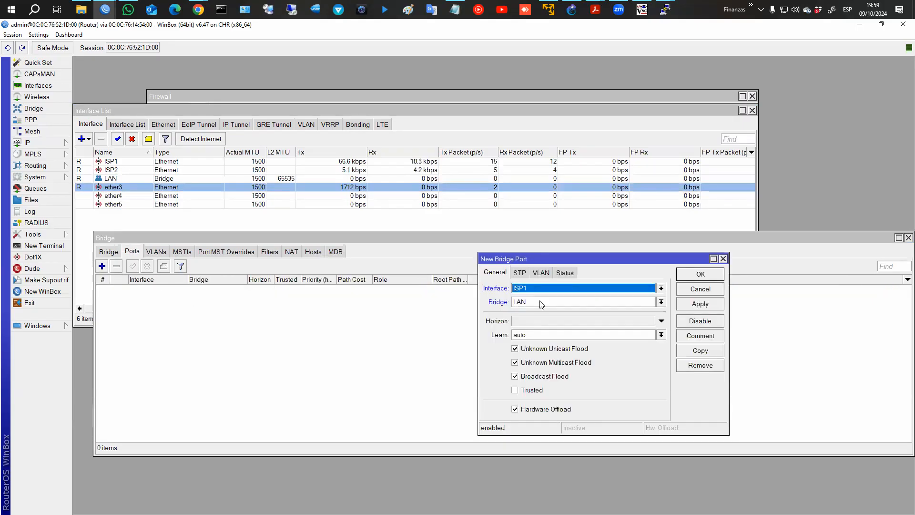
left_click(539, 289)
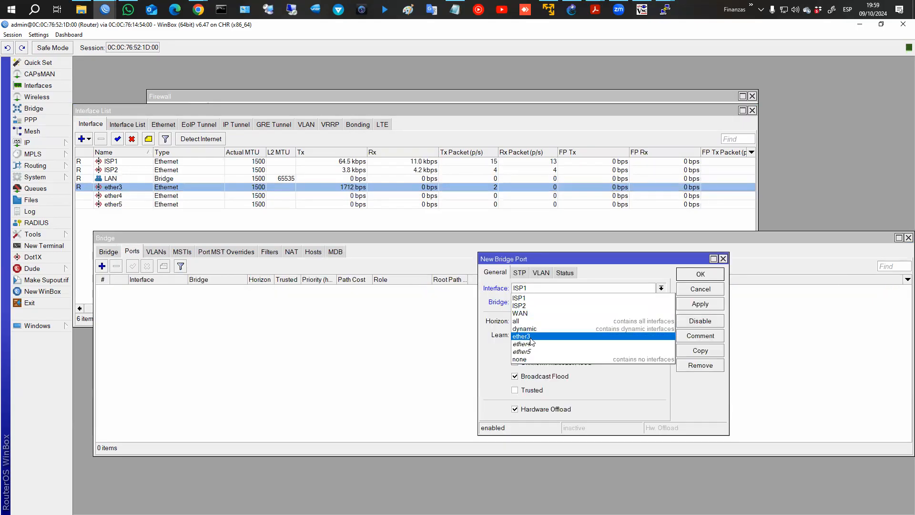
left_click(530, 336)
left_click(700, 304)
left_click(699, 351)
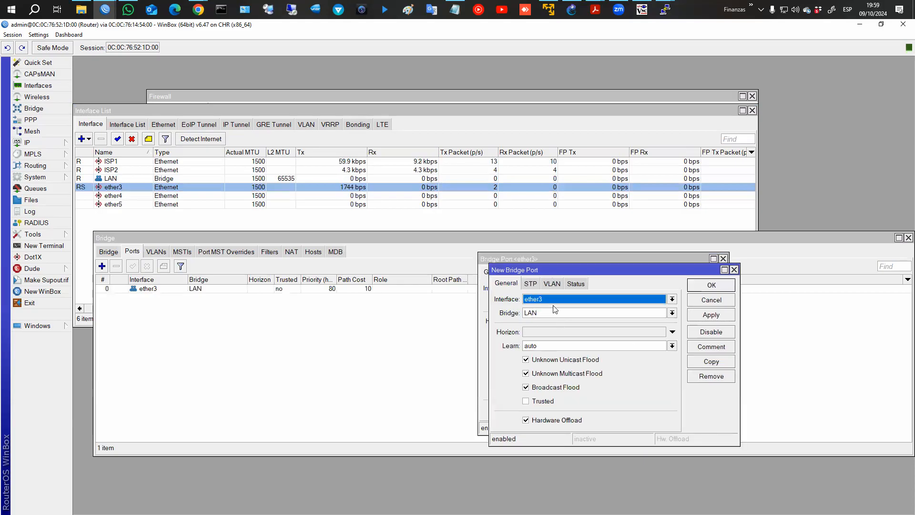
left_click(554, 299)
left_click(537, 356)
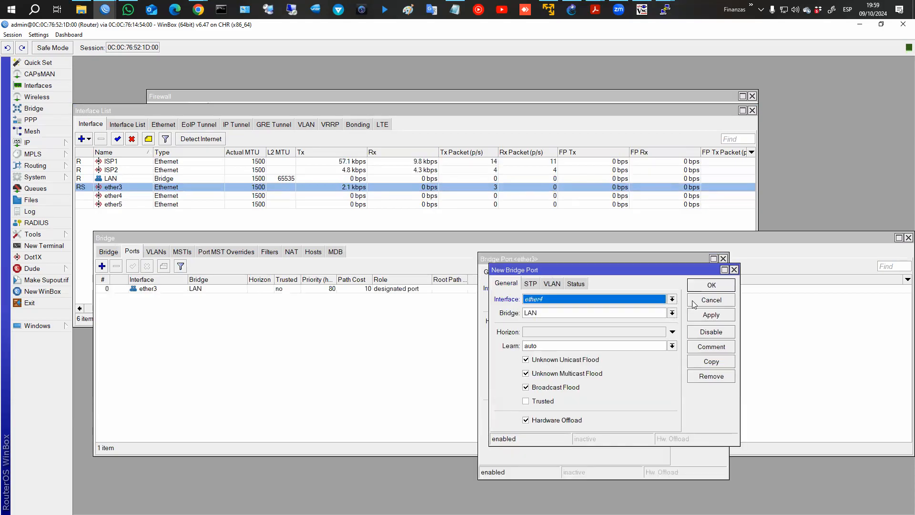
left_click(698, 285)
left_click(700, 275)
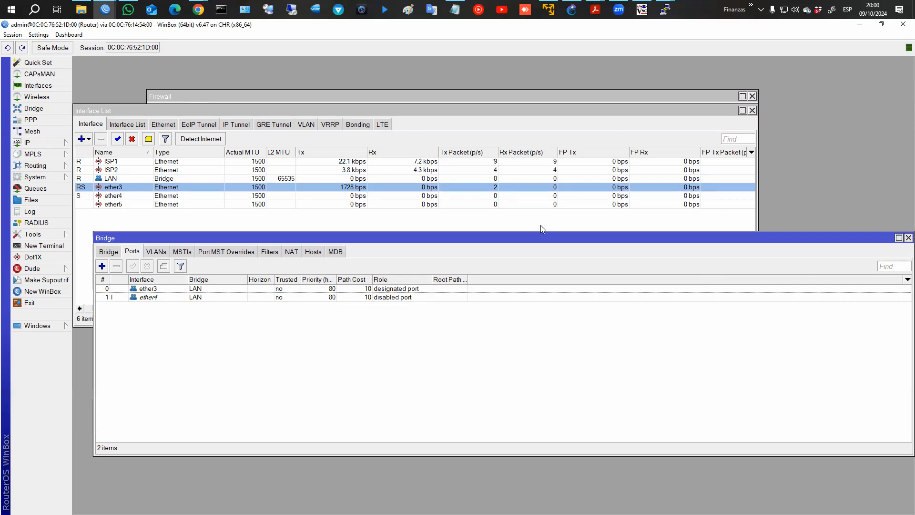
Create a new interface list named LANs, since LAN was already taken.
left_click(908, 238)
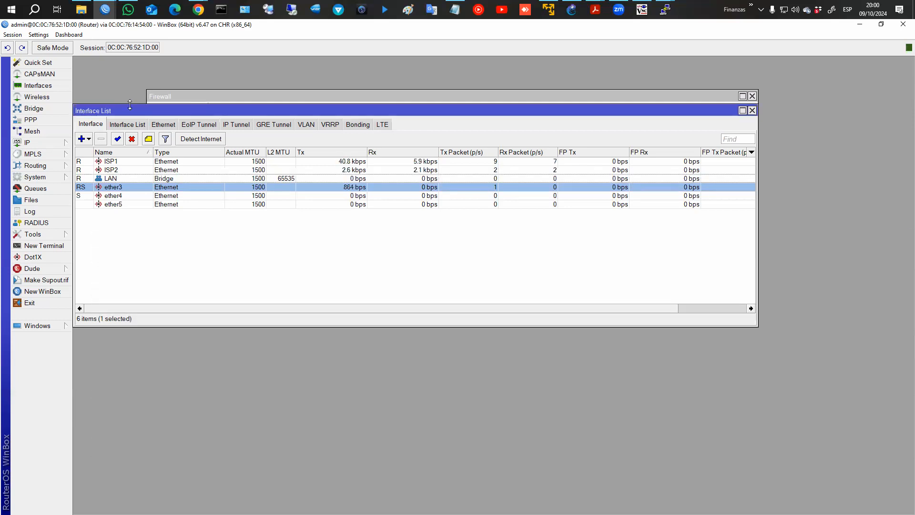
left_click(123, 124)
left_click(184, 140)
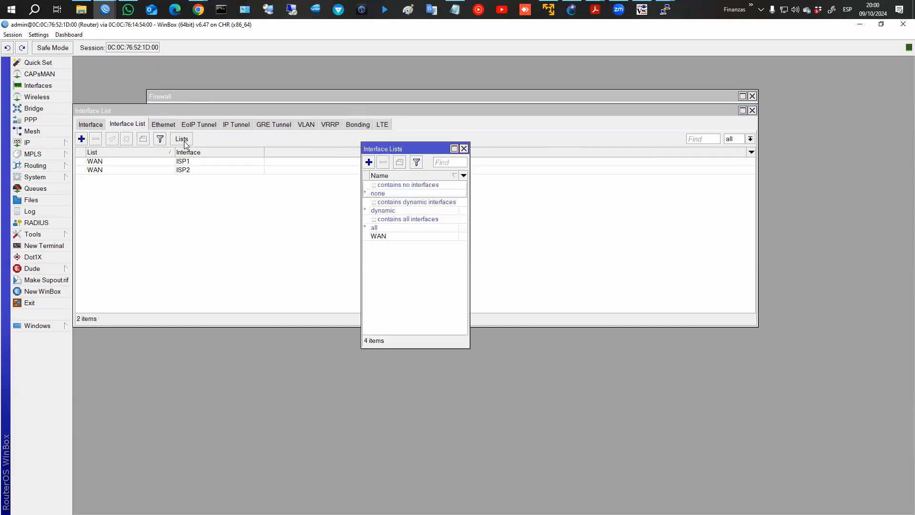
left_click(368, 162)
type("LAN")
left_click(450, 213)
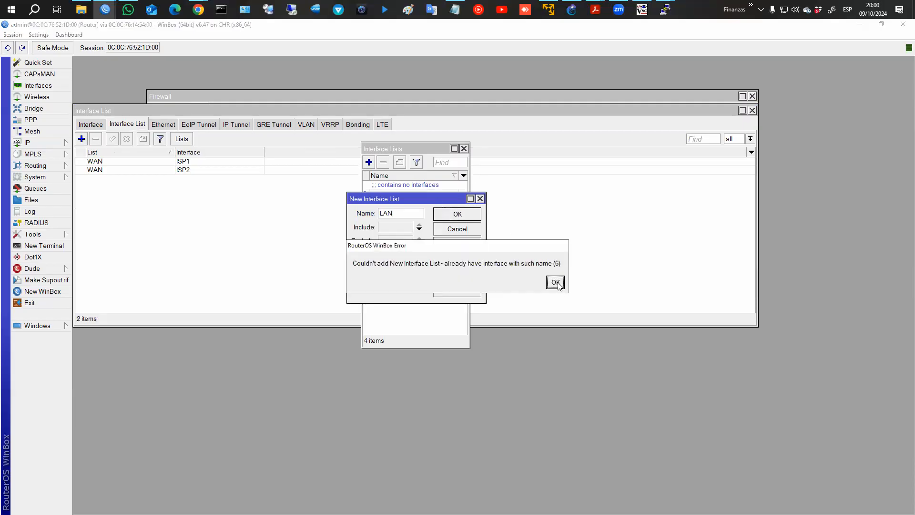
left_click(553, 281)
left_click(407, 214)
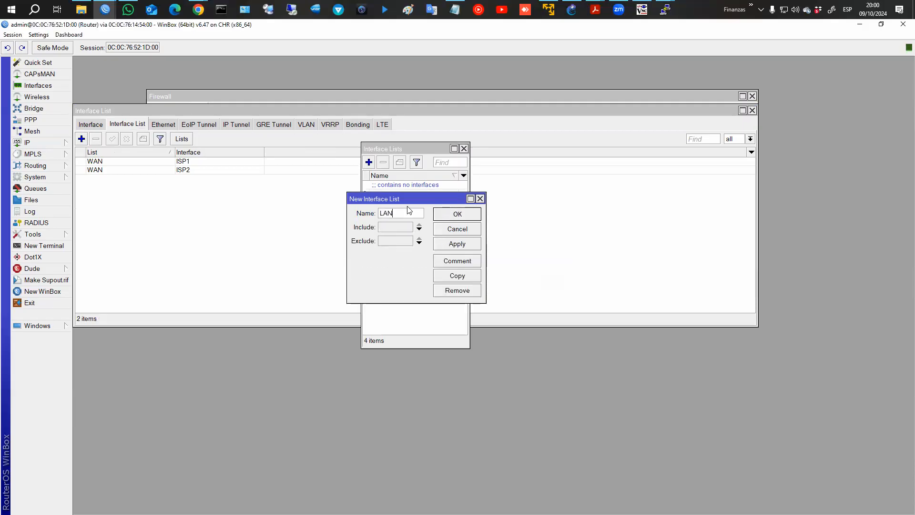
type("s")
key("Return")
left_click(382, 239)
left_click(383, 245)
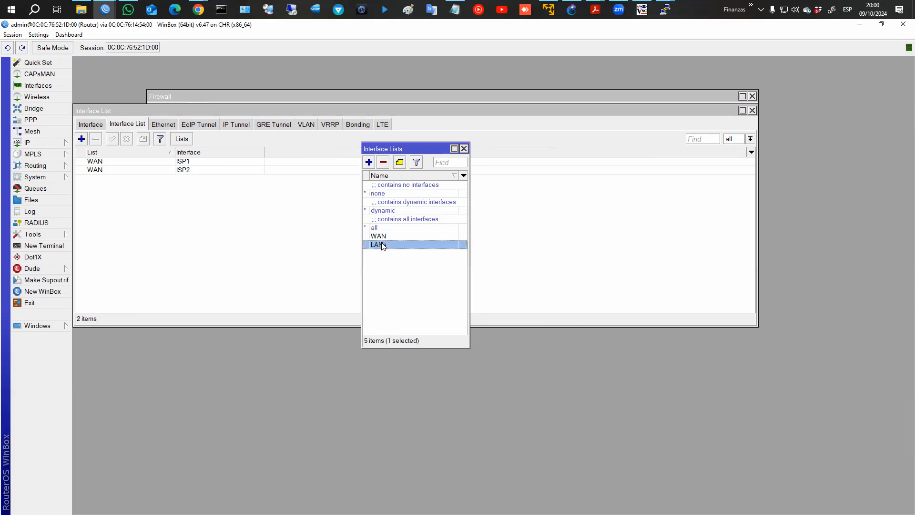
left_click(464, 149)
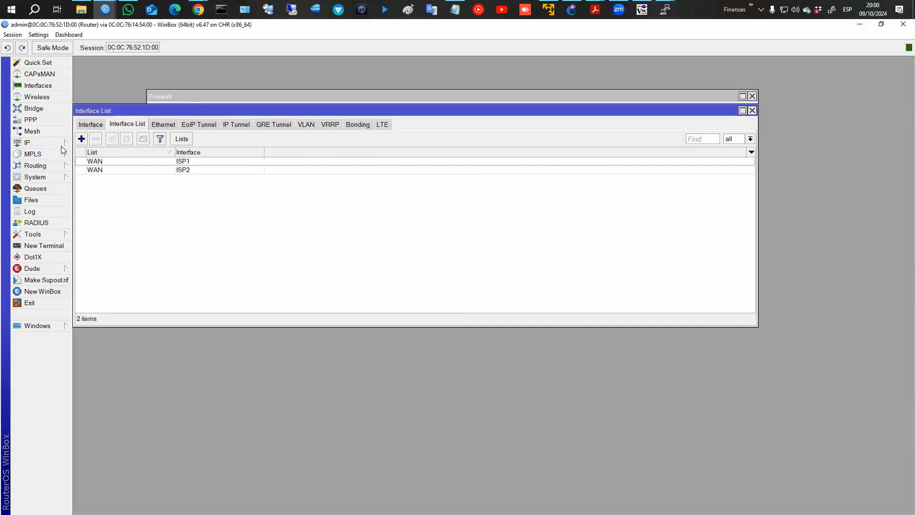
Add the LAN bridge as a member of the LANs list.
left_click(82, 139)
left_click(411, 202)
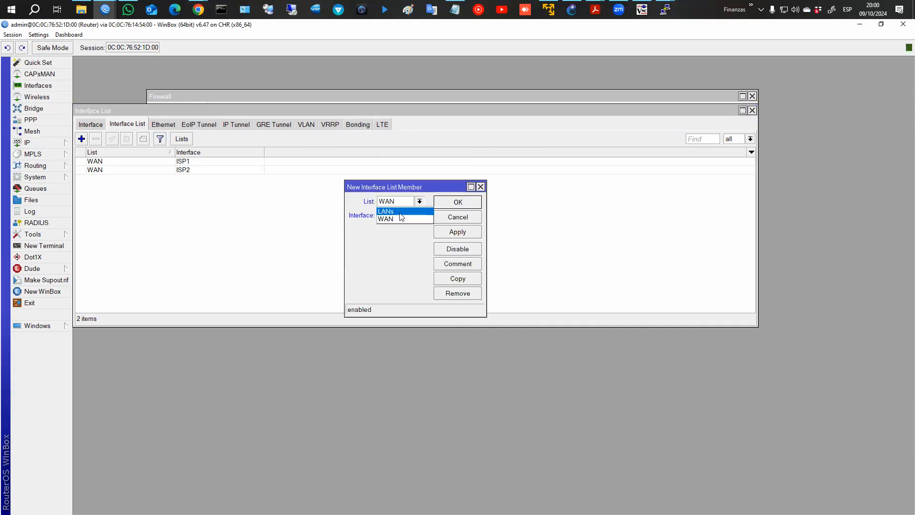
left_click(389, 211)
left_click(398, 215)
left_click(392, 241)
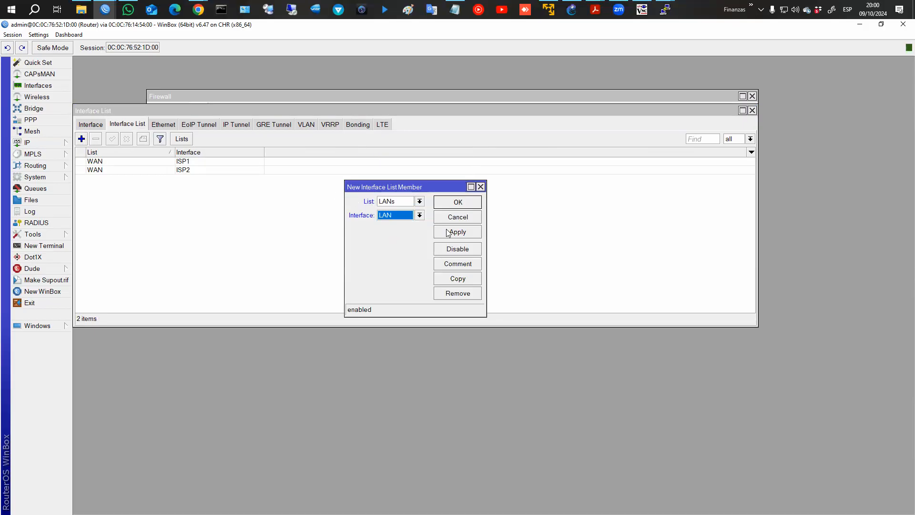
left_click(462, 205)
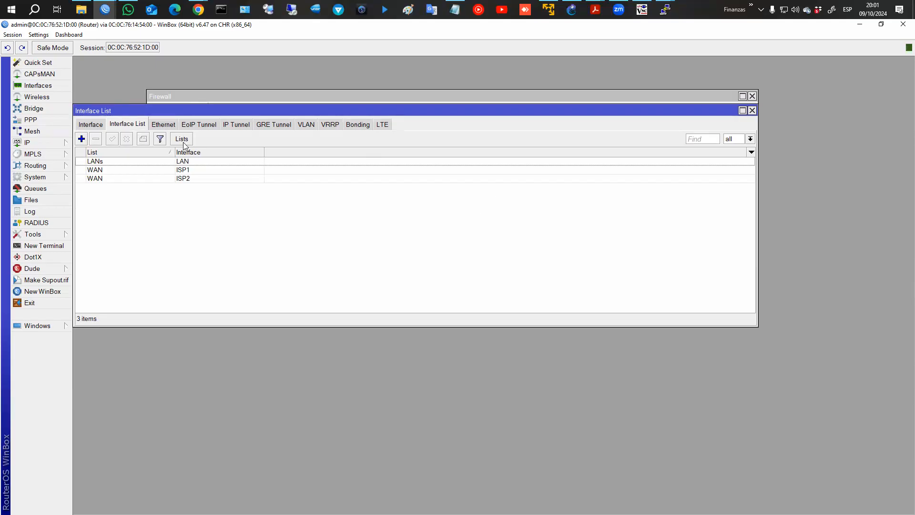
Add ether5 to the LANs list, then review WAN's ISP1 and ISP2 entries.
left_click(81, 139)
left_click(403, 201)
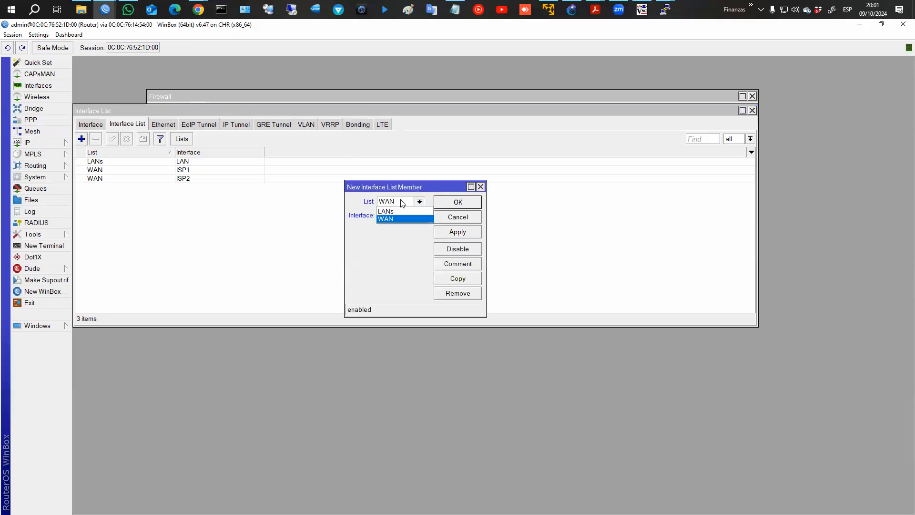
left_click(397, 246)
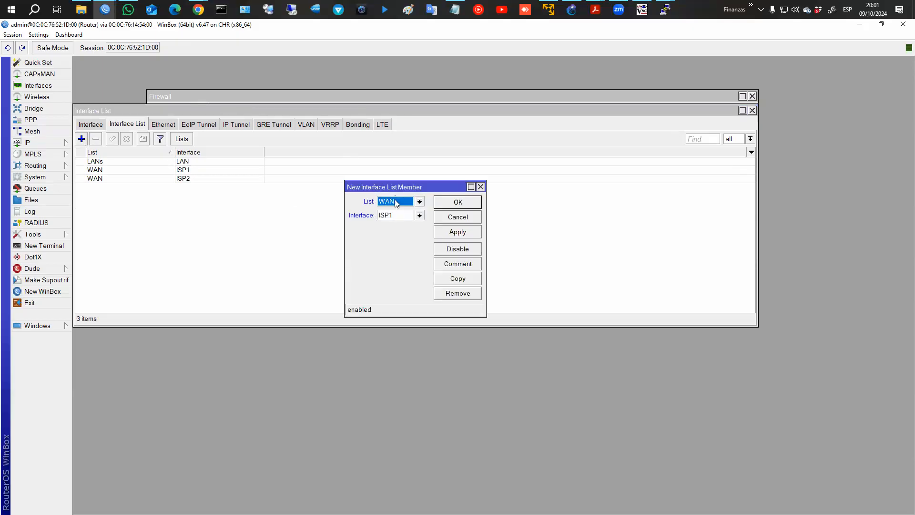
left_click(395, 201)
left_click(390, 218)
left_click(396, 201)
left_click(397, 211)
left_click(396, 215)
left_click(401, 264)
left_click(449, 205)
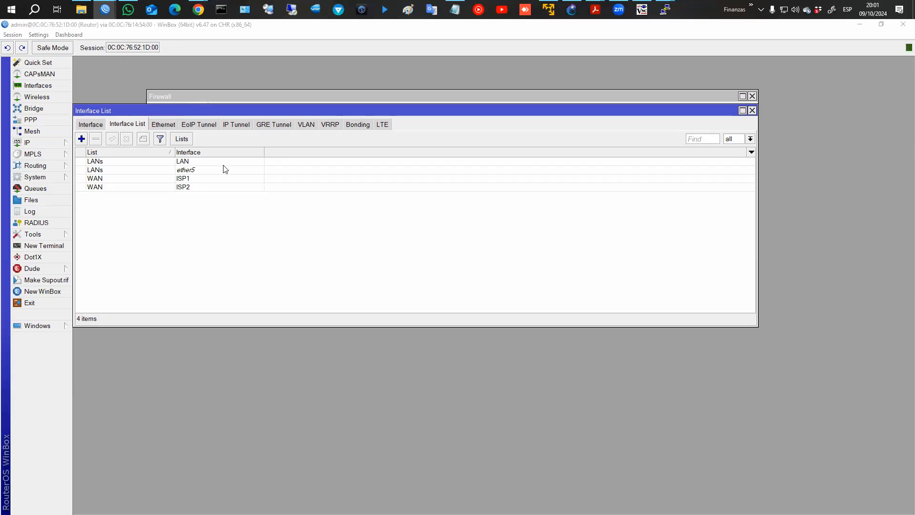
left_click(148, 179)
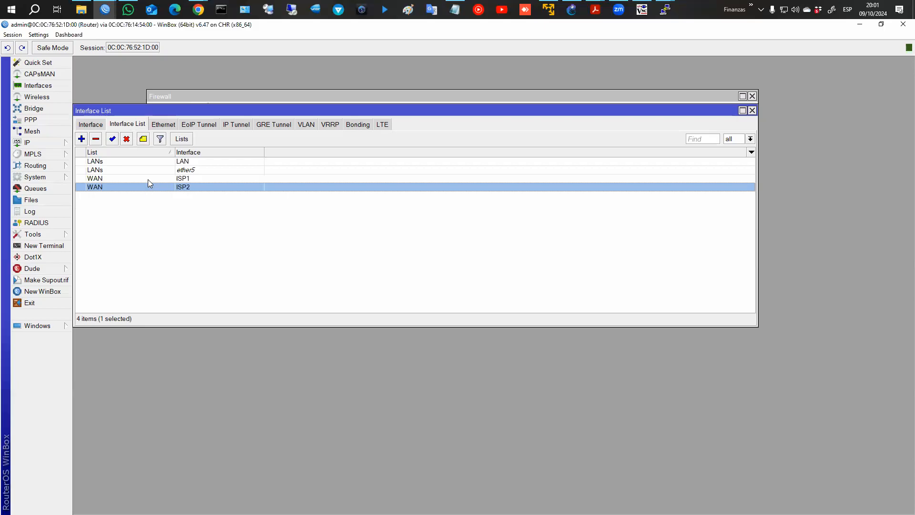
left_click(145, 184, "shift")
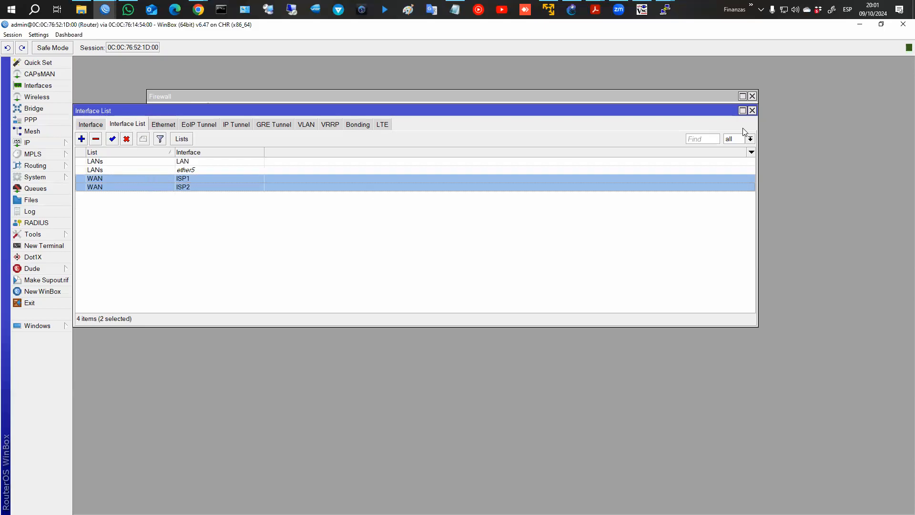
Create a srcnat NAT rule with out-interface list WAN and action masquerade.
left_click(752, 111)
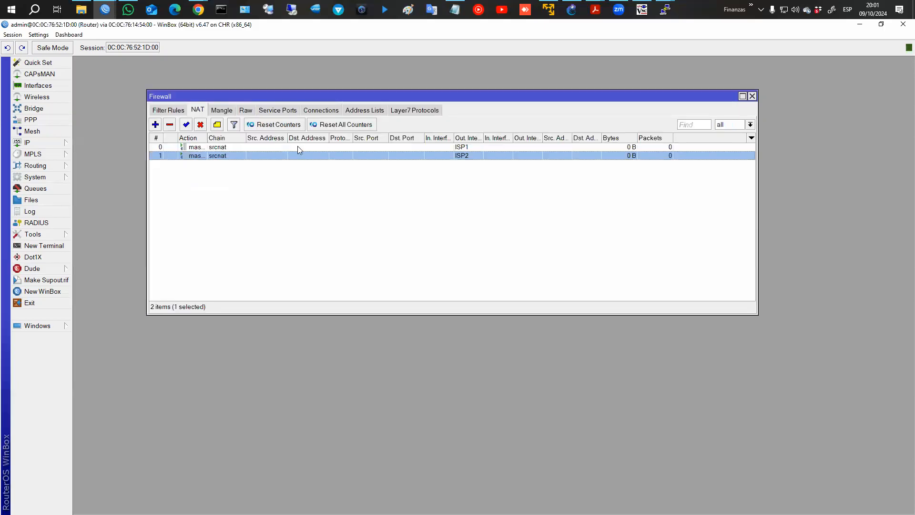
left_click(225, 148, "shift")
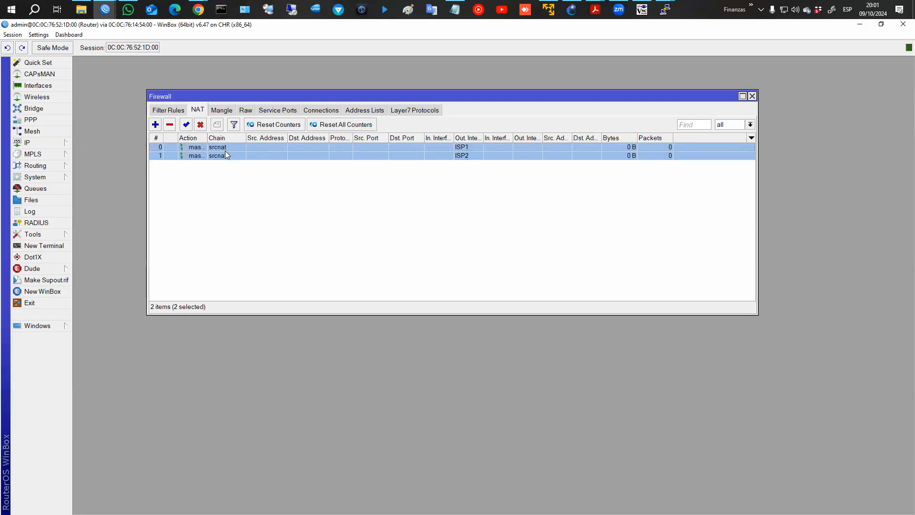
left_click(156, 124)
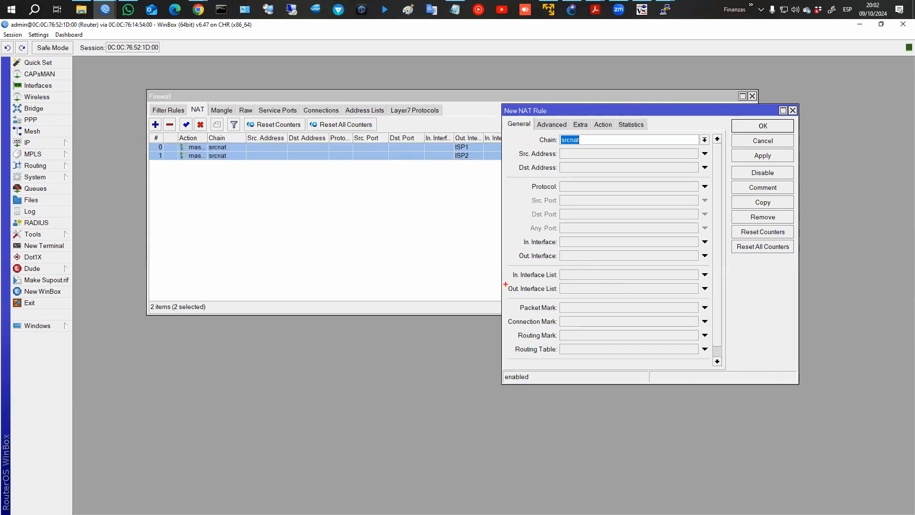
left_click(705, 289)
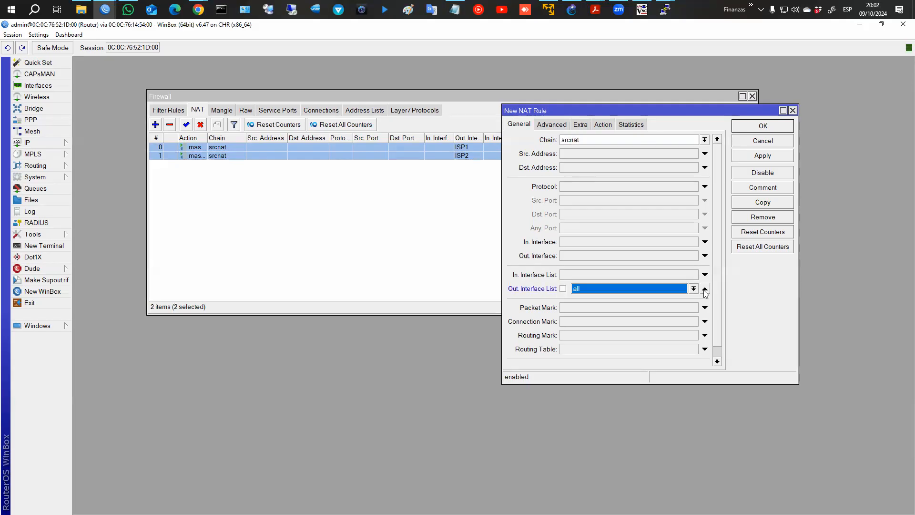
left_click(694, 289)
left_click(661, 306)
left_click(604, 125)
left_click(597, 141)
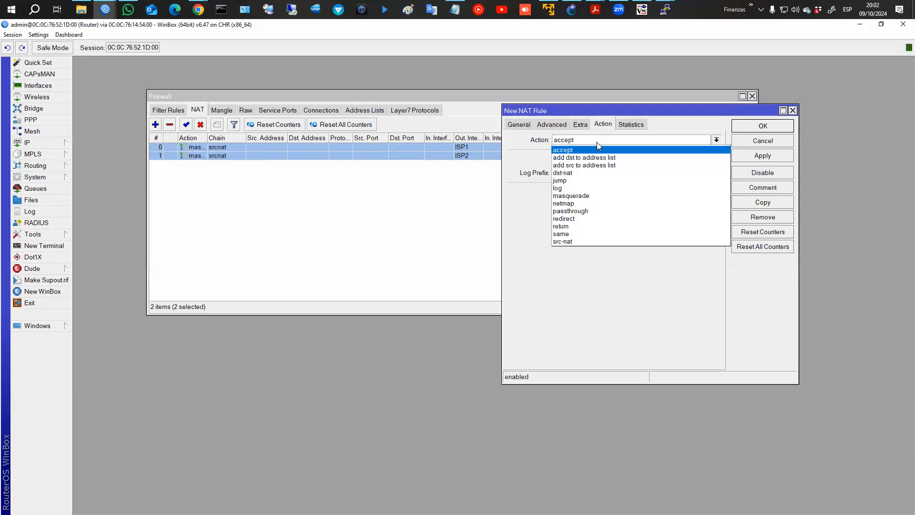
left_click(593, 196)
Comment the rule 'Masquerade', save it, and disable the two per-ISP masquerade rules.
left_click(738, 189)
type("M;")
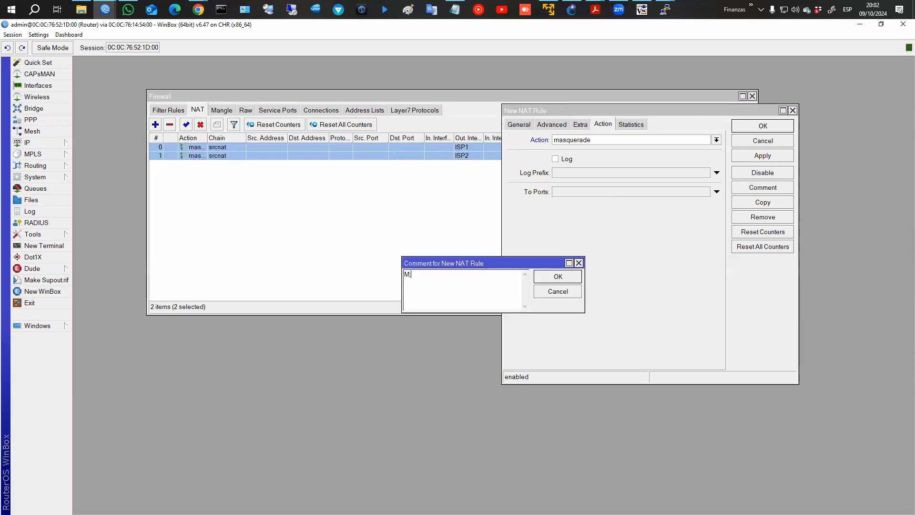
type("asquared")
key("BackSpace")
key("BackSpace")
key("BackSpace")
type("erade")
key("Return")
left_click(763, 126)
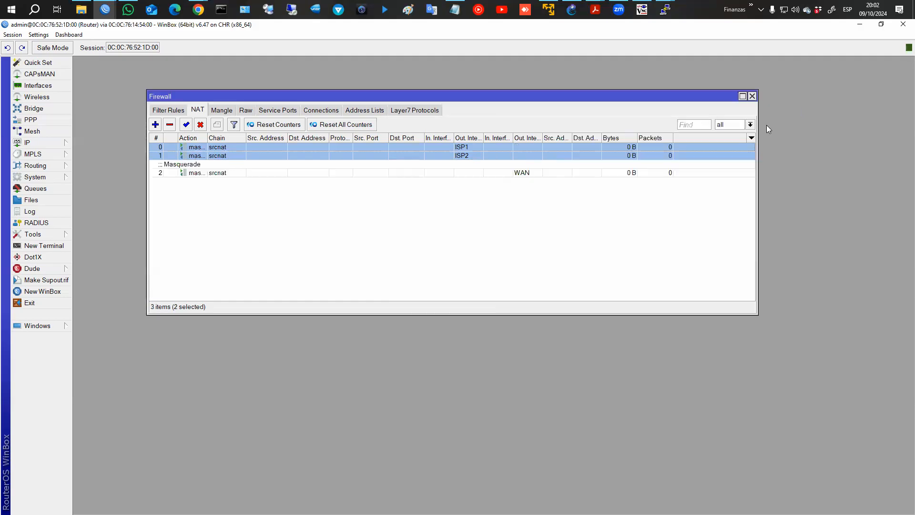
left_click(200, 124)
left_click(285, 165)
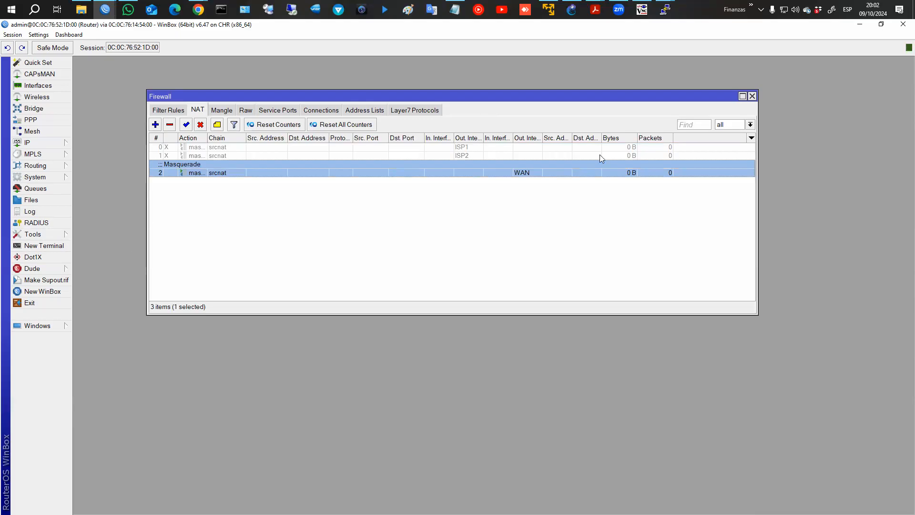
Close the Firewall window and arrange the PC1 and PC4 consoles side by side.
left_click(752, 97)
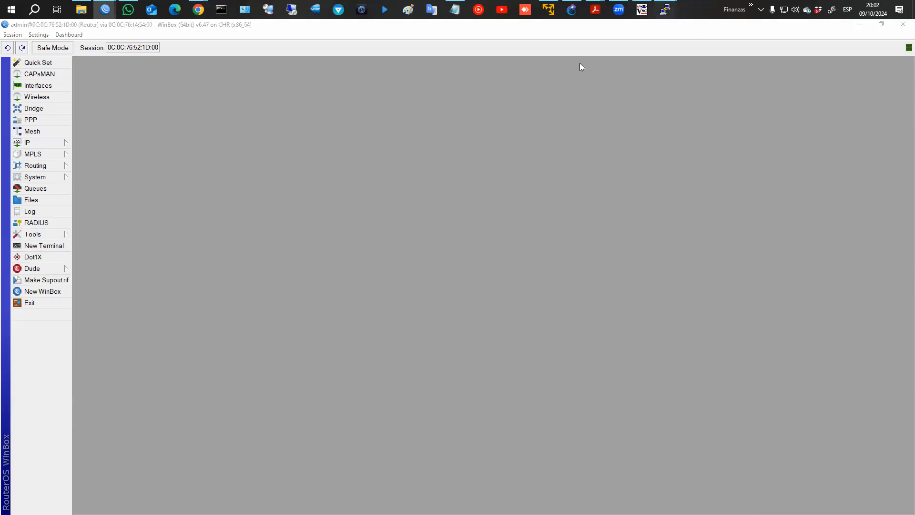
mouse_move(666, 9)
left_click(559, 52)
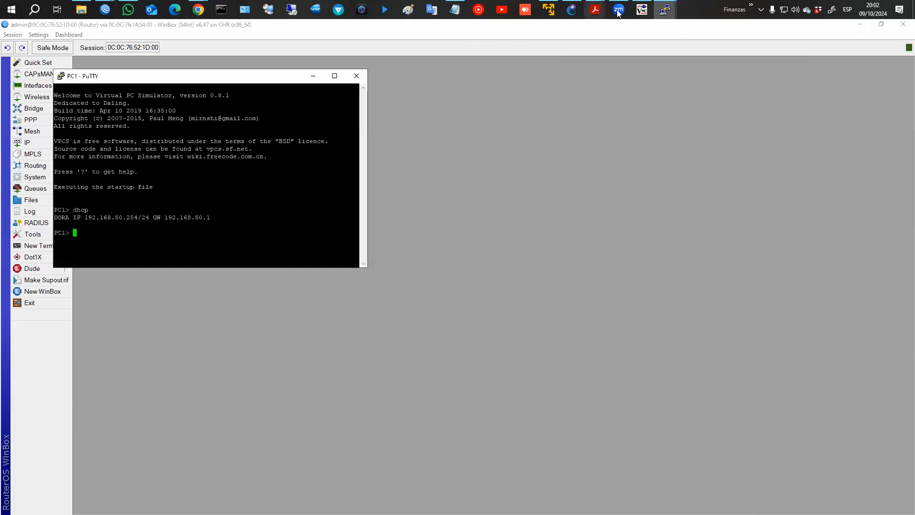
left_click(576, 10)
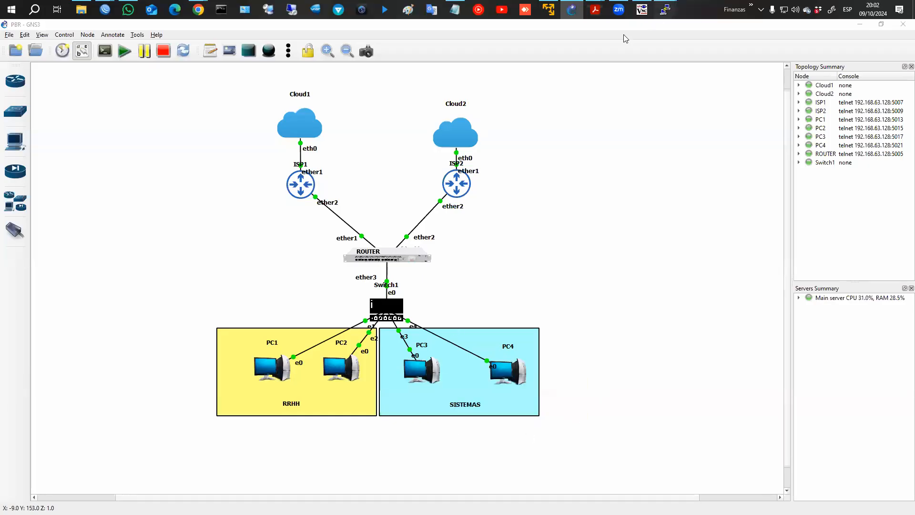
mouse_move(665, 9)
left_click(643, 32)
left_click(666, 12)
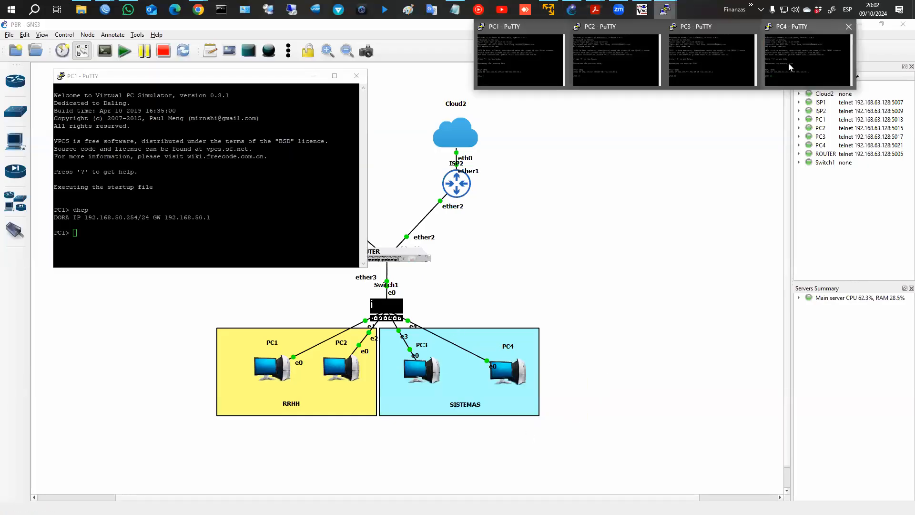
left_click(790, 66)
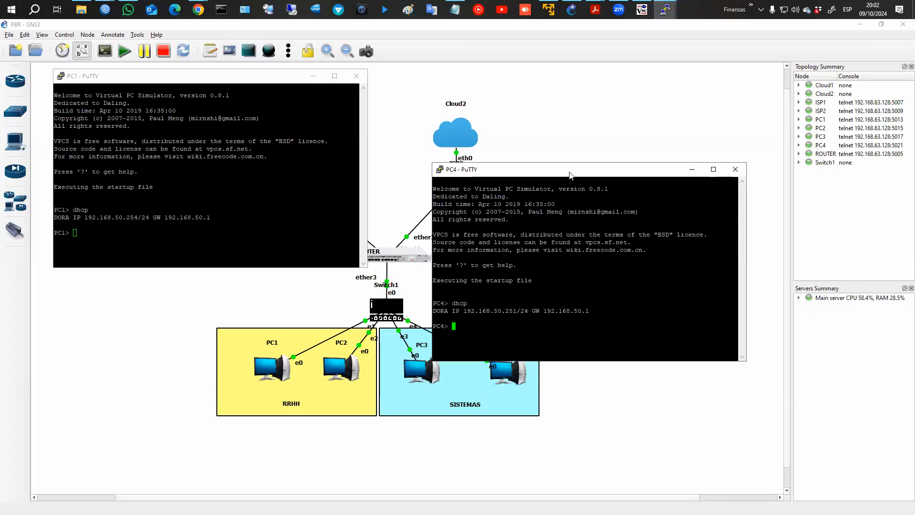
left_click_drag(570, 175, 645, 96)
left_click(251, 200)
From PC1, ping fb.com and trace 8.8.8.8, confirming the 10.10.10.1 (ISP1) hop.
type("pin")
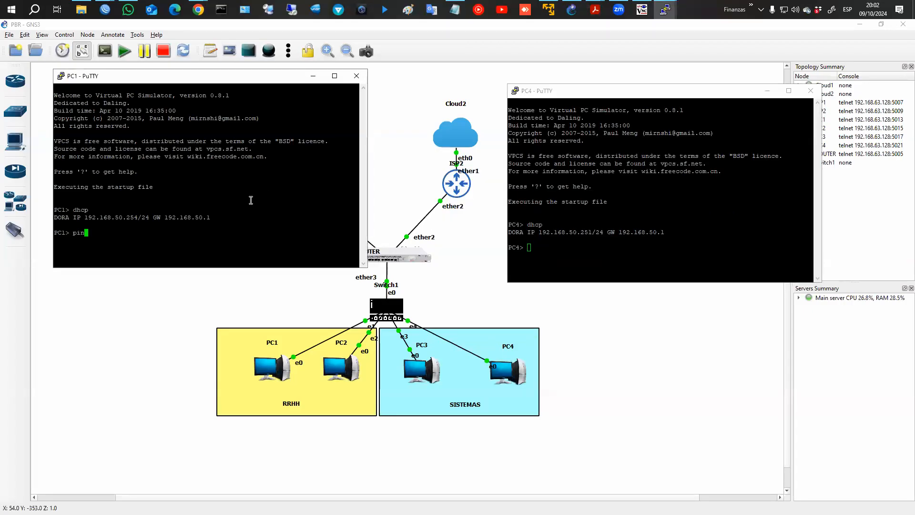
type("g fb.com")
key("Return")
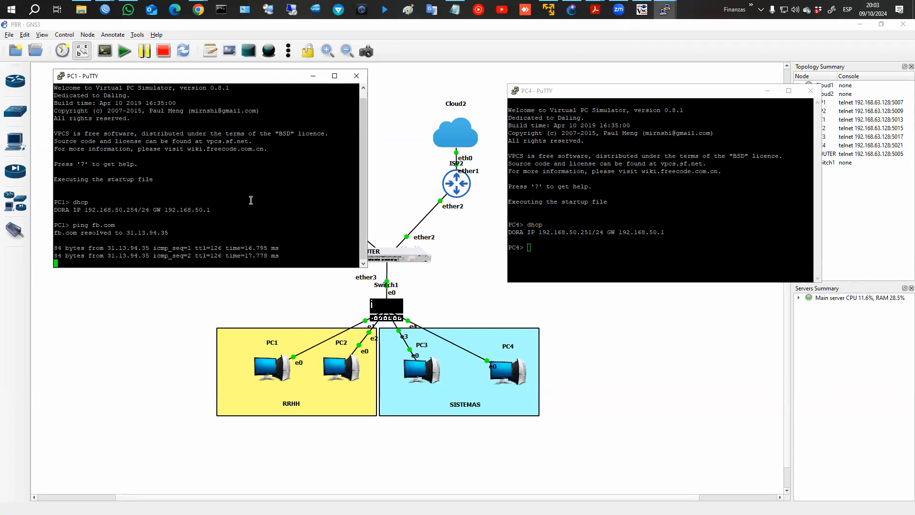
type("trace")
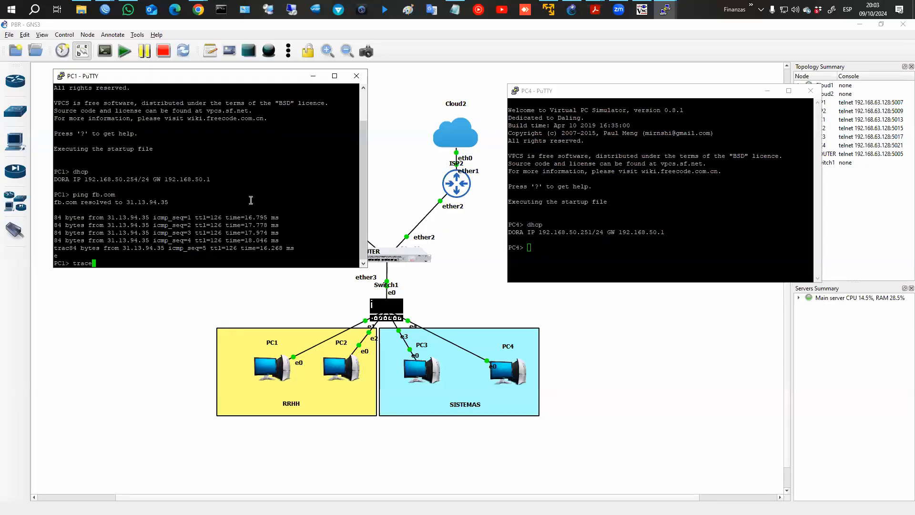
type(" 8.8.8.8")
key("Return")
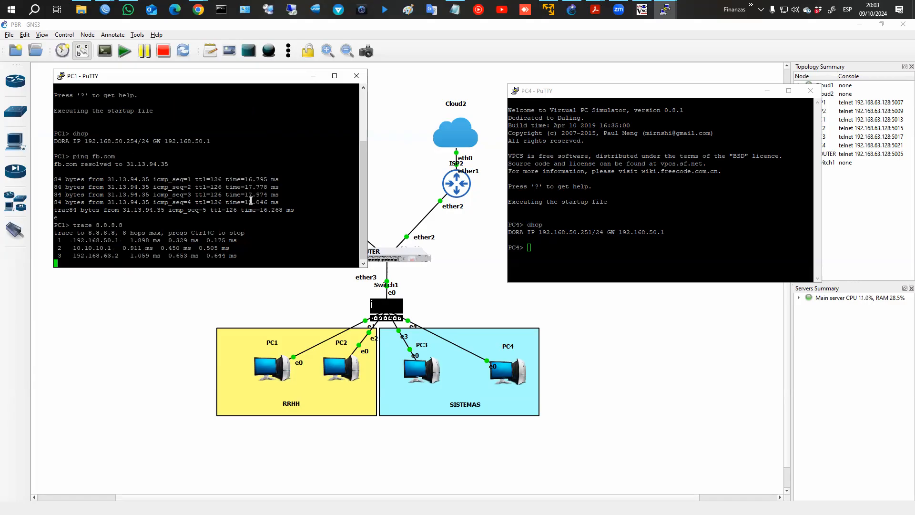
left_click_drag(67, 248, 362, 249)
Trace 8.8.8.8 from PC4, confirm it exits via 10.10.10.1, then return to GNS3.
left_click(574, 265)
type("trace 8.8.8.8")
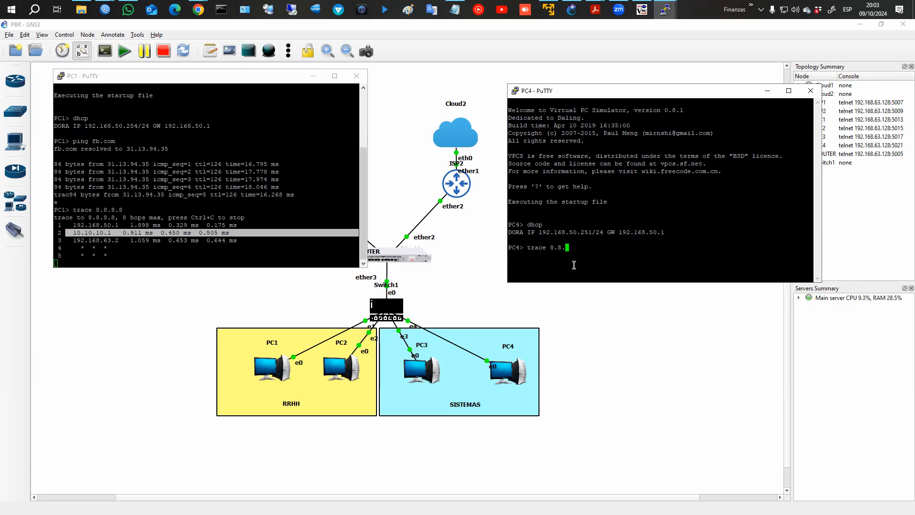
key("Return")
left_click_drag(520, 262, 716, 264)
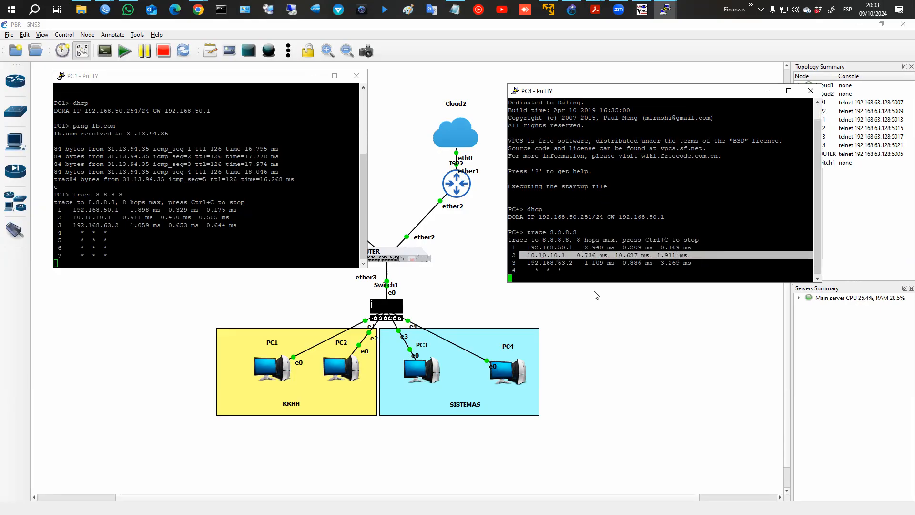
left_click(106, 9)
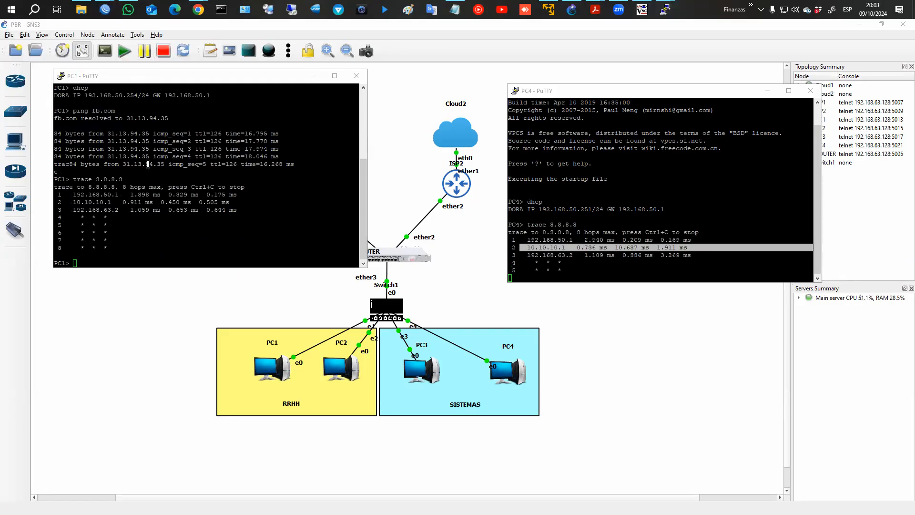
left_click(104, 31)
left_click(105, 9)
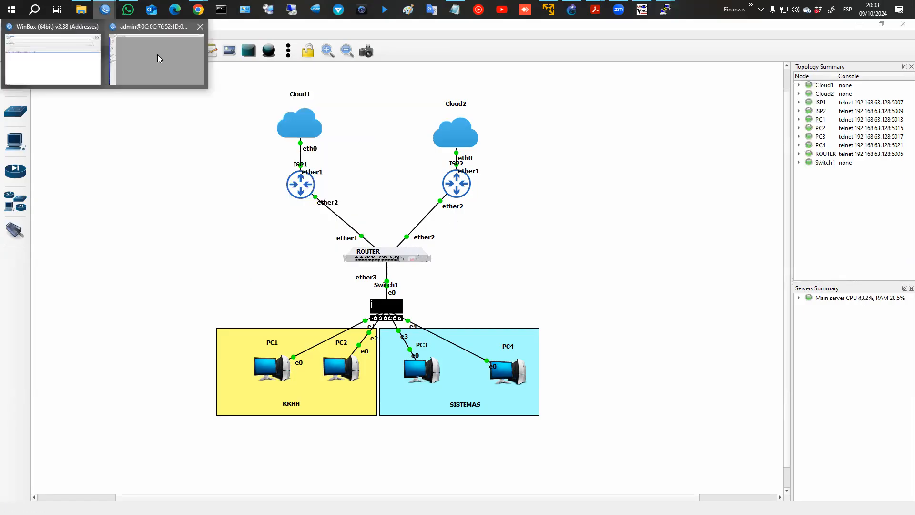
In the router's IP > Routes list, compare the two 0.0.0.0/0 routes: ISP1 active at distance 1, ISP2 at distance 2.
left_click(156, 52)
left_click(45, 143)
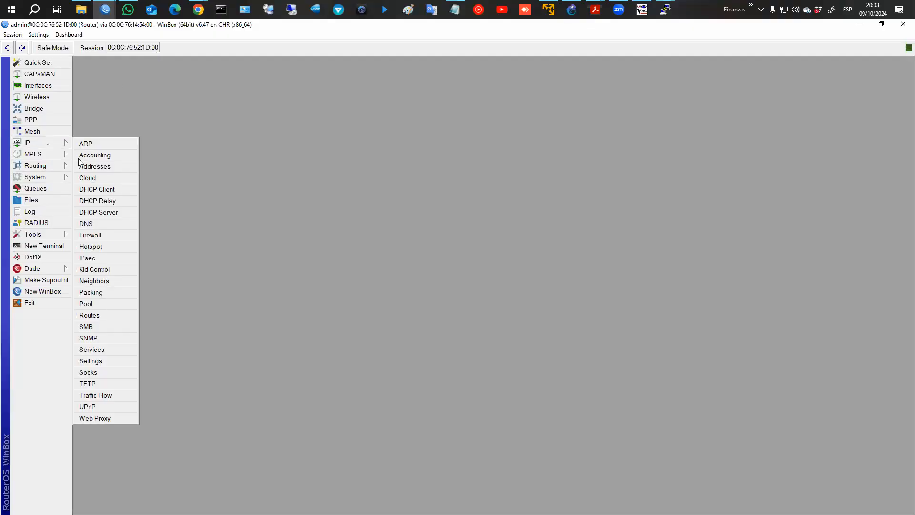
left_click(98, 313)
left_click(252, 152)
left_click(248, 160)
left_click(251, 152)
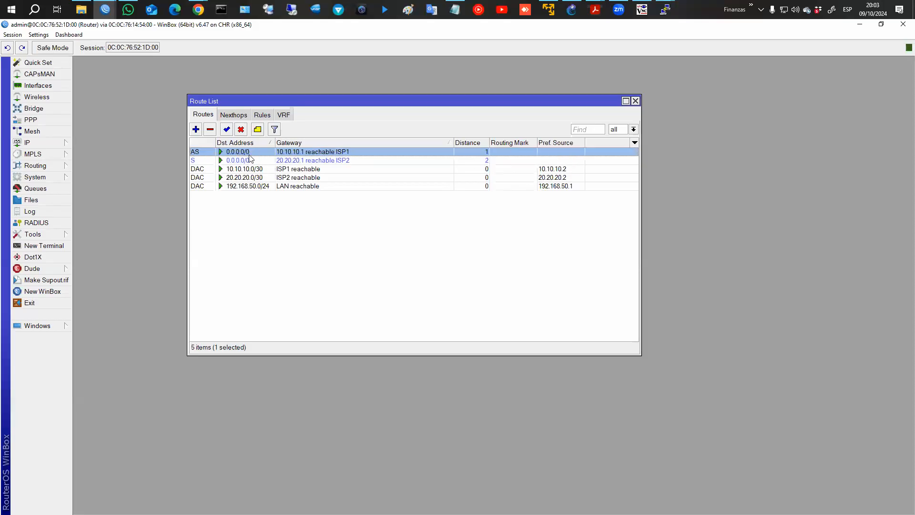
left_click(248, 160)
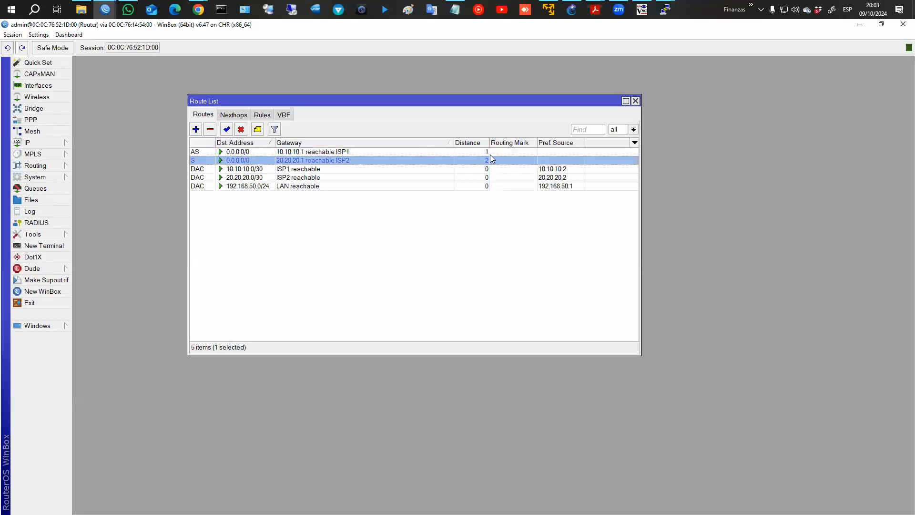
left_click(313, 151)
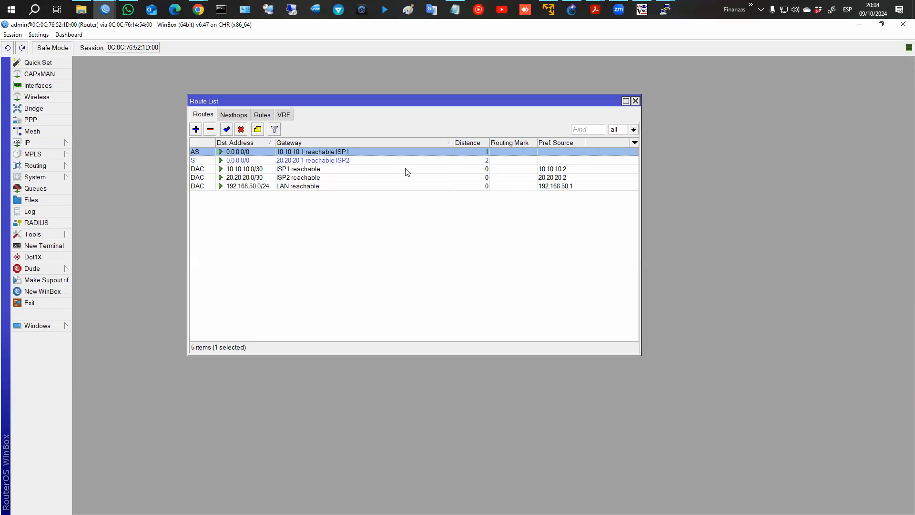
Add firewall address list RRHH covering 192.168.50.253-192.168.50.254.
left_click(49, 143)
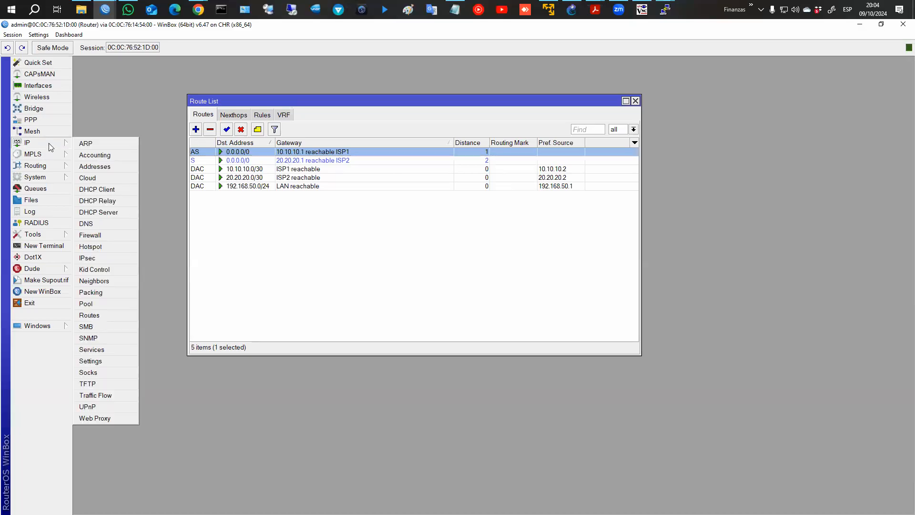
left_click(111, 235)
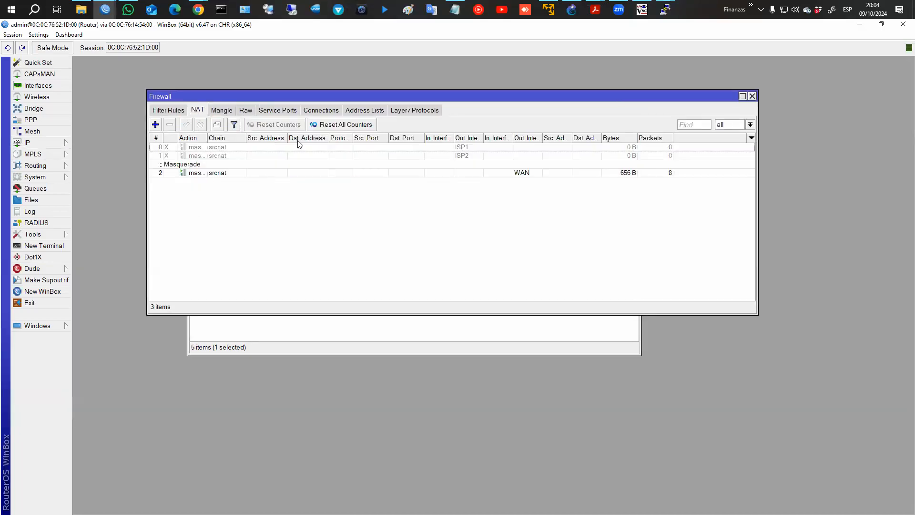
left_click(365, 110)
left_click(154, 125)
type("RRHH")
key("Tab")
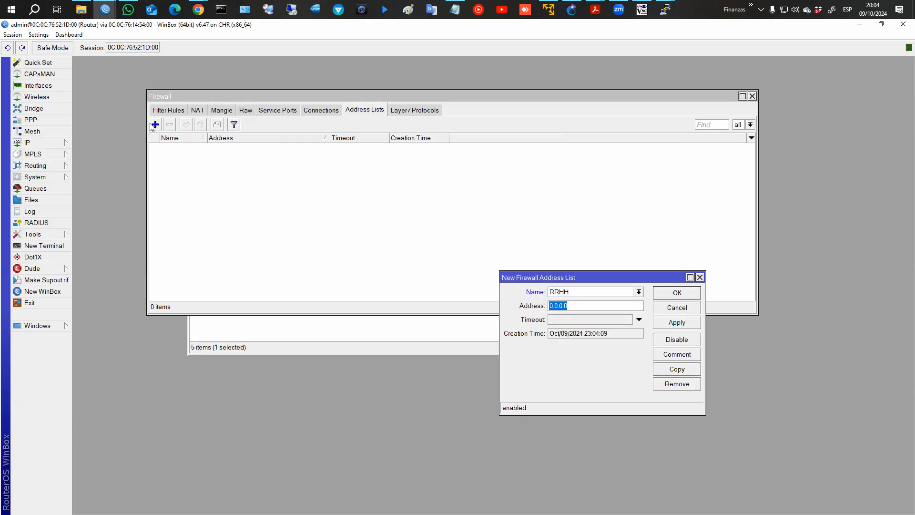
left_click(33, 143)
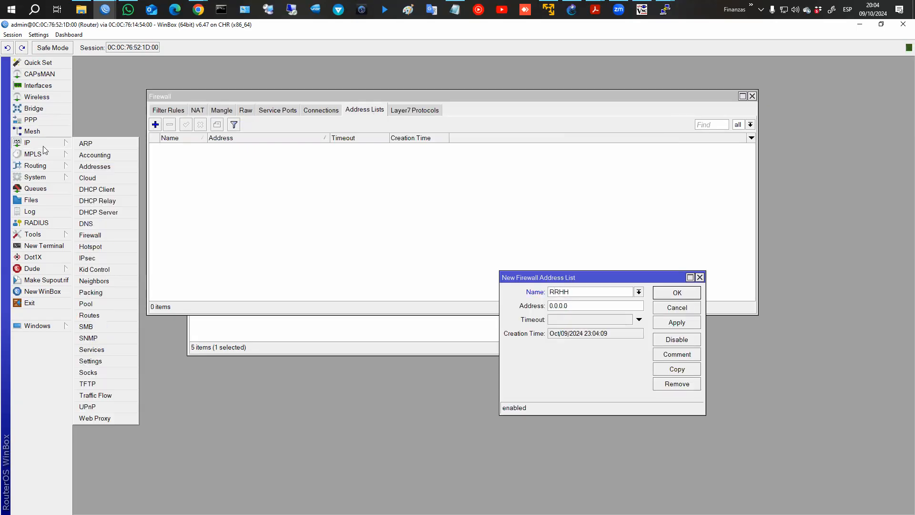
left_click(89, 167)
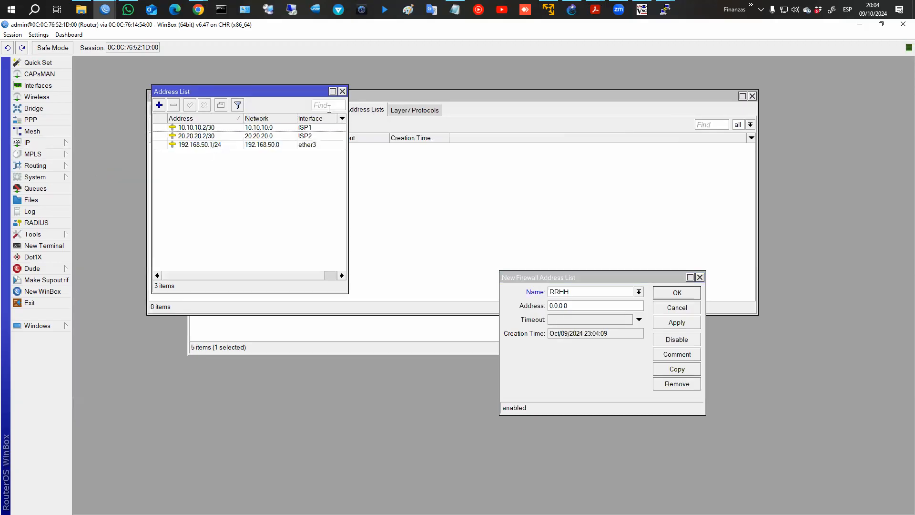
left_click(343, 91)
double_click(574, 307)
type("19")
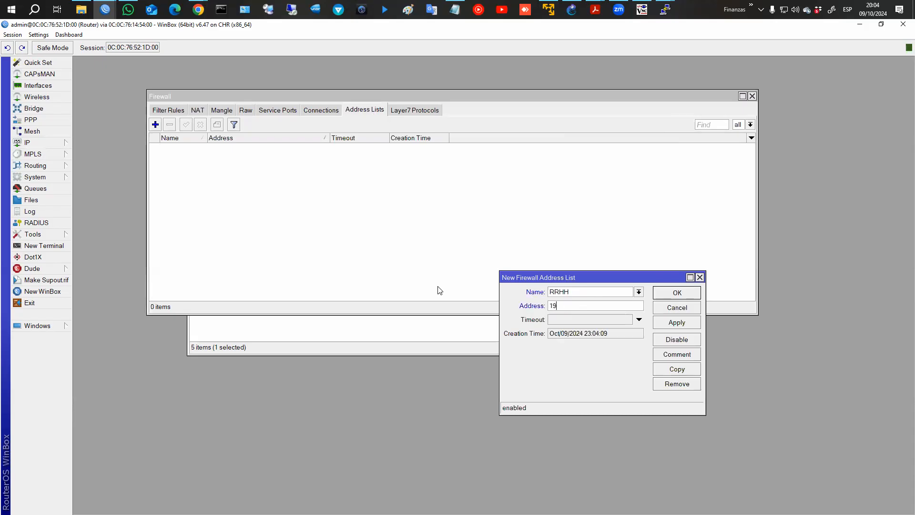
type("2.168.50.1")
key("BackSpace")
type("254-")
type("192.168.")
type("50.254")
key("Return")
Add address list SISTEMAS covering 192.168.50.251-192.168.50.252.
left_click(155, 124)
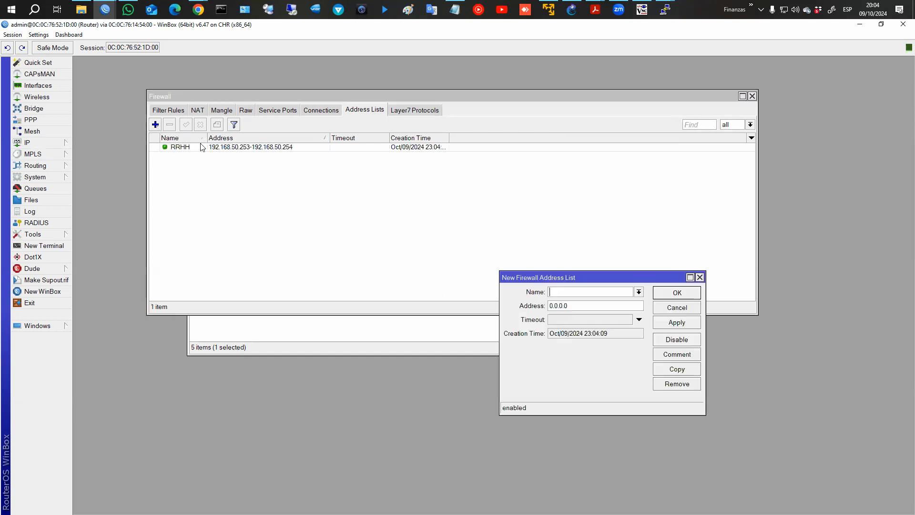
type("SISTEMAS")
key("Tab")
type("192.168.50.251-")
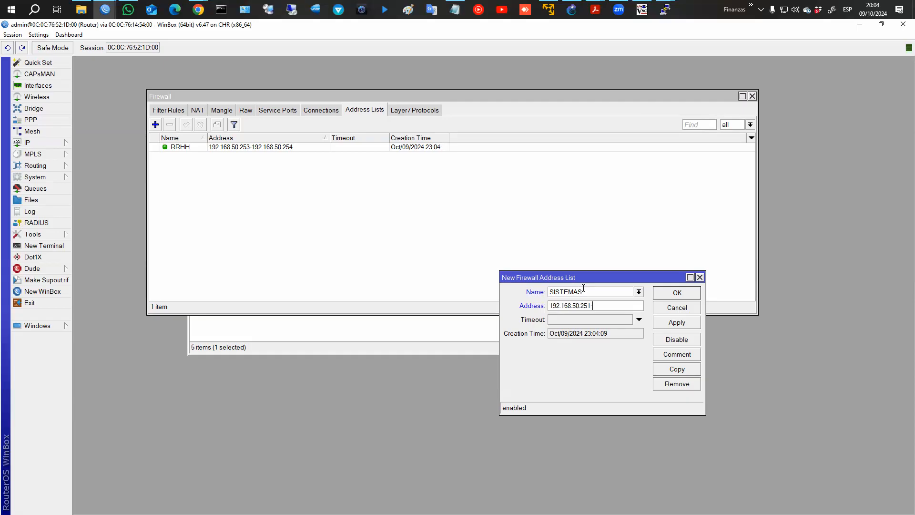
type("192.168.50.525")
key("shift+Left")
key("shift+Left")
key("shift+Left")
type("252")
key("Return")
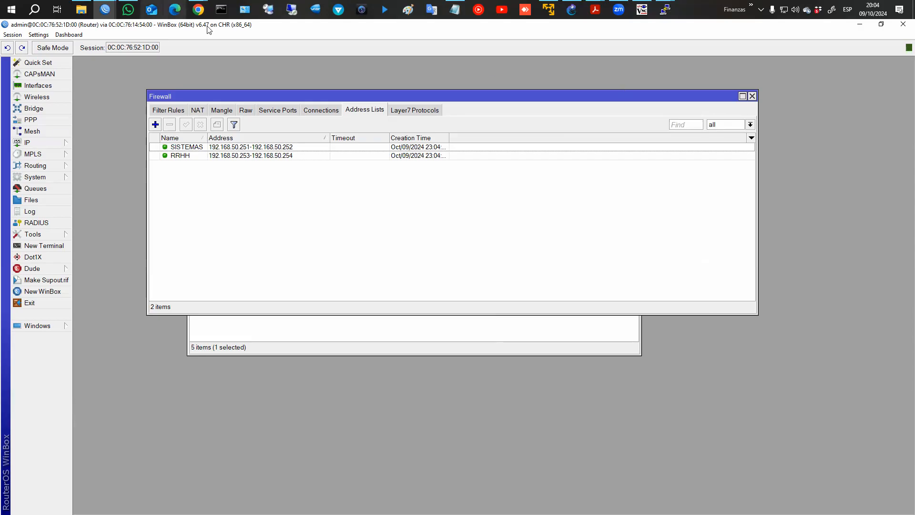
Start a new prerouting mangle rule.
left_click(225, 110)
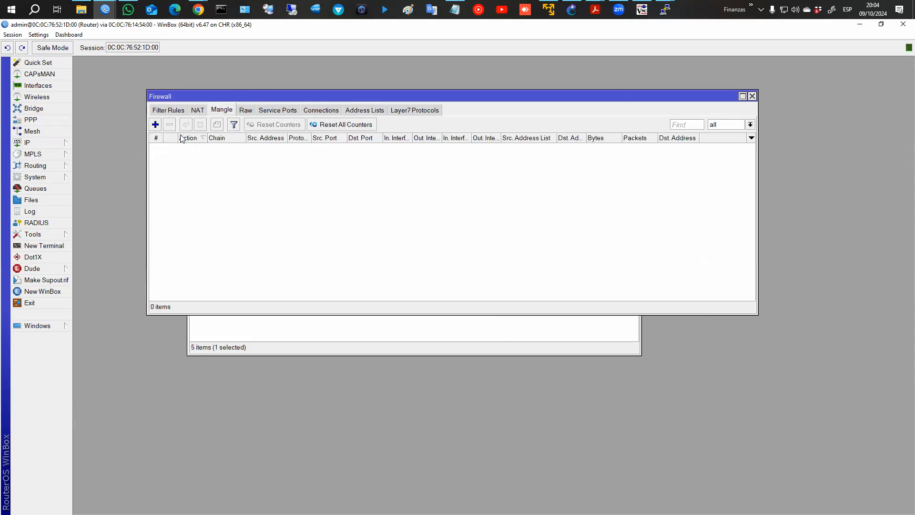
left_click(155, 125)
left_click(419, 97)
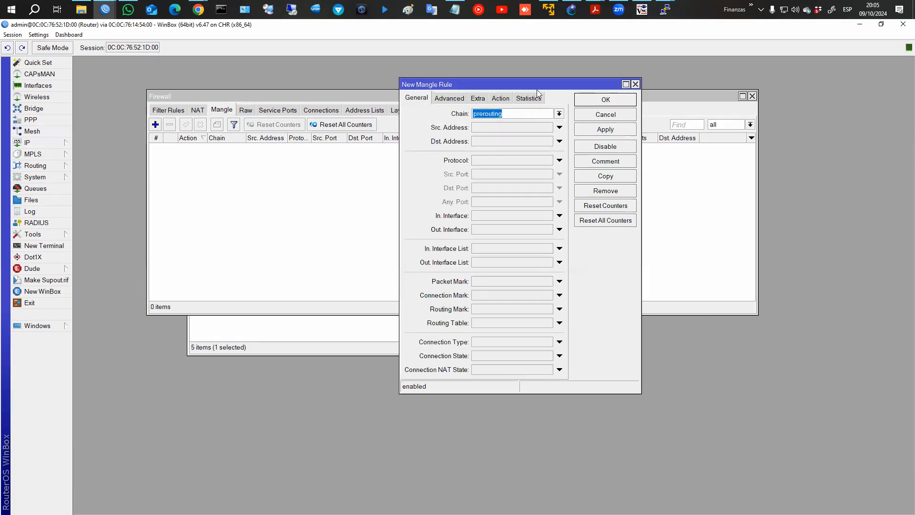
left_click(199, 7)
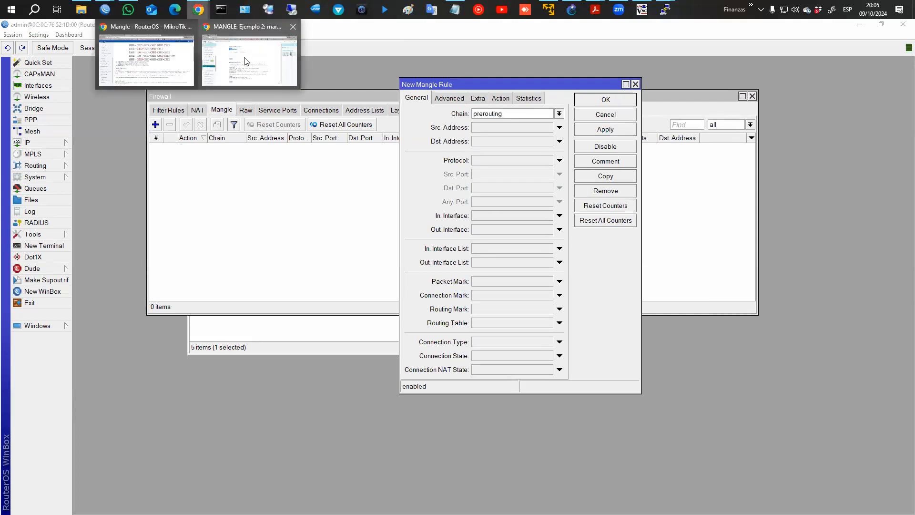
left_click(245, 59)
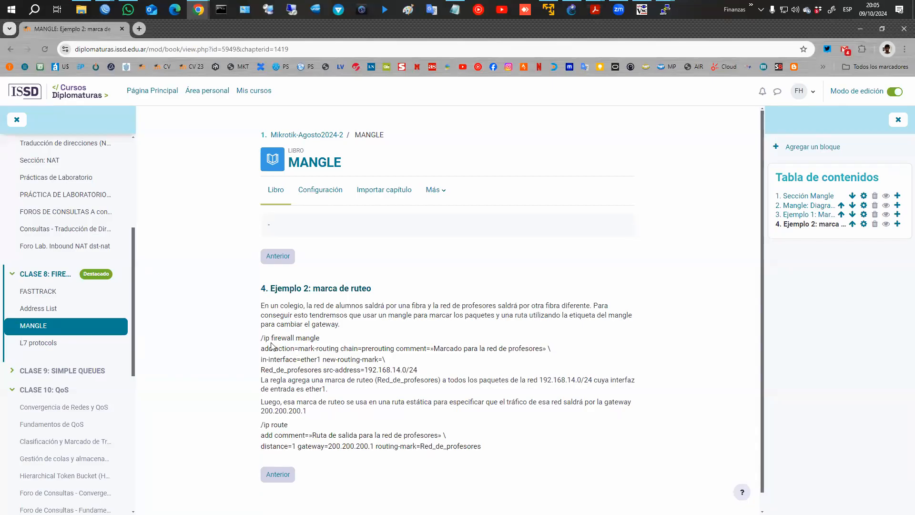
left_click_drag(294, 349, 393, 349)
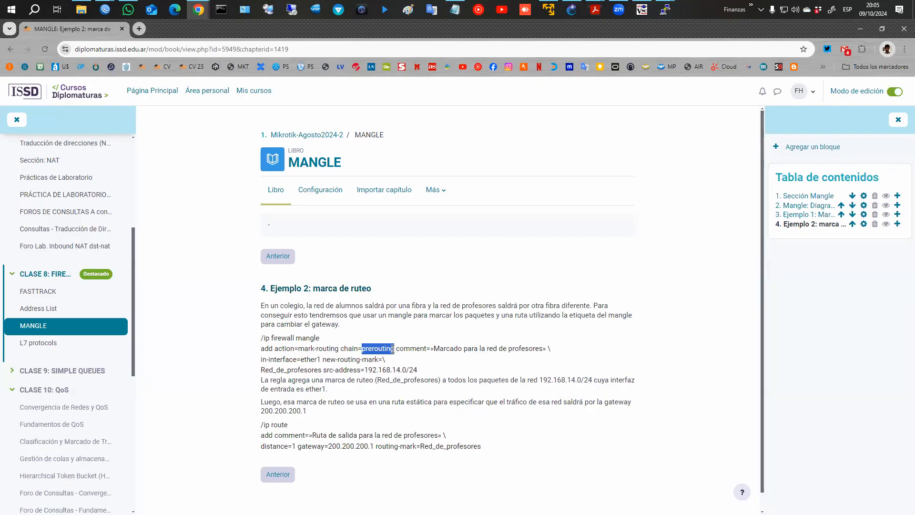
left_click_drag(392, 348, 394, 348)
key("Tab")
key("alt")
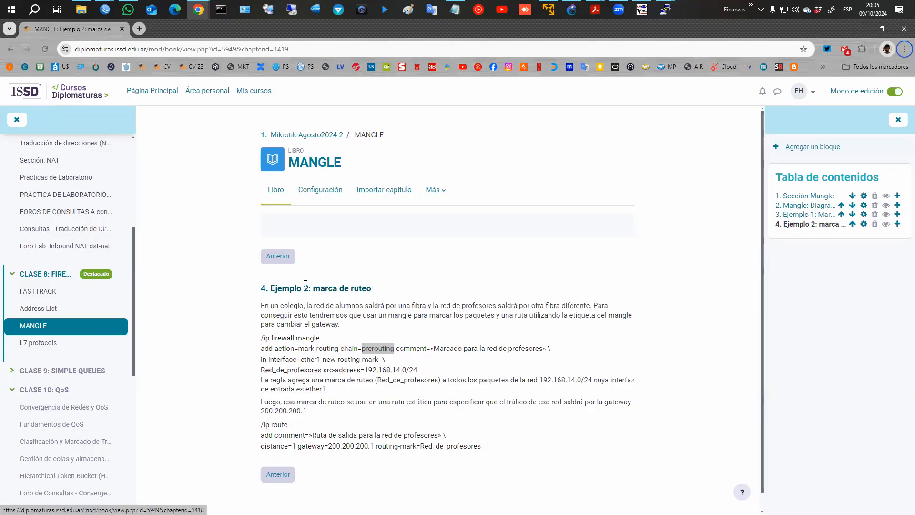
mouse_move(105, 10)
left_click(147, 41)
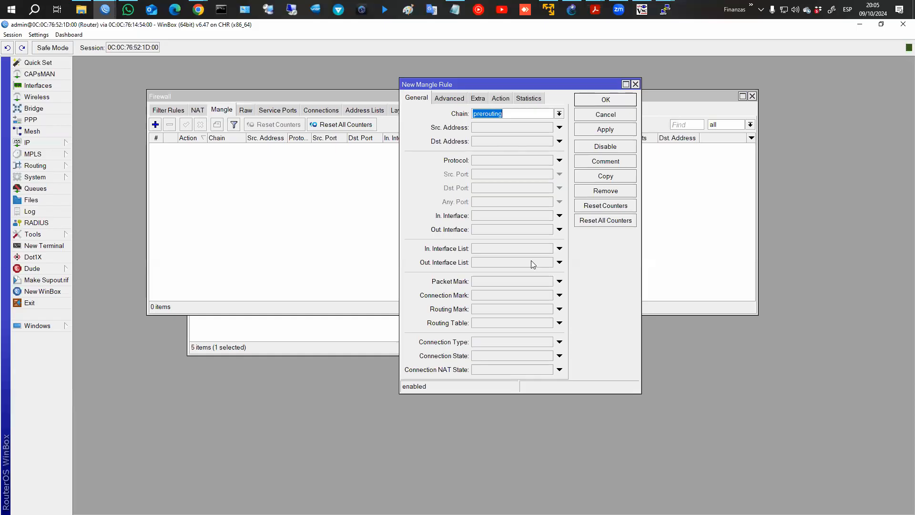
Save a mangle rule marking routing 'rrhh' for RRHH sources, passthrough off, commented 'Marcado ruteo RRHH'.
left_click(449, 98)
left_click(539, 114)
left_click(537, 113)
left_click(524, 121)
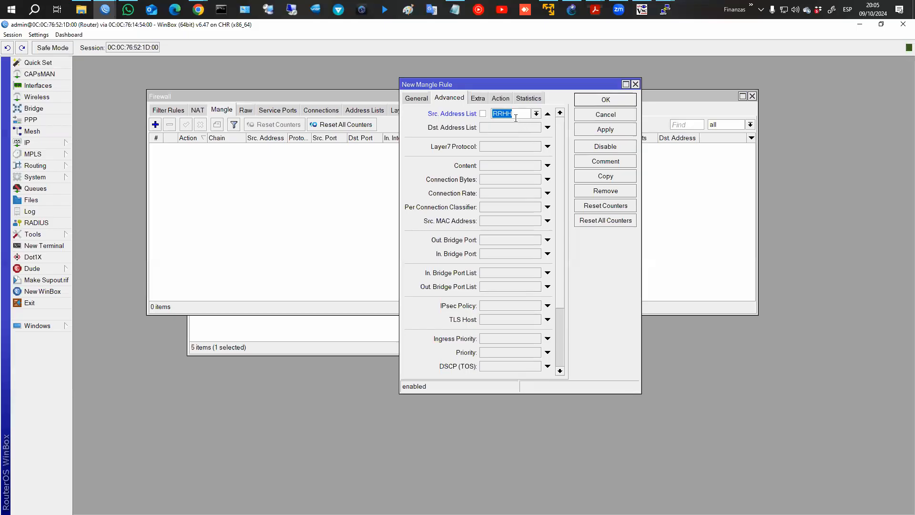
left_click(501, 98)
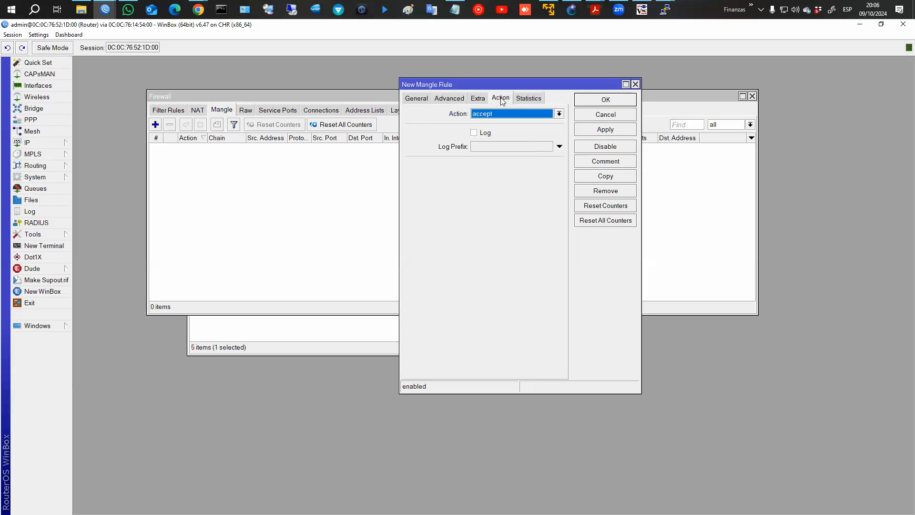
left_click(501, 110)
left_click(494, 213)
left_click(502, 168)
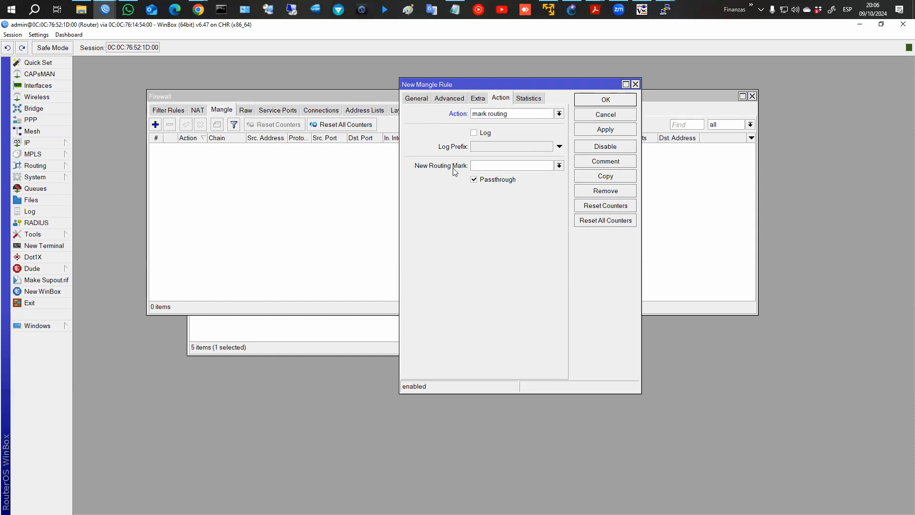
type("rrhh")
left_click(488, 184)
left_click(619, 163)
type("Marcado rute")
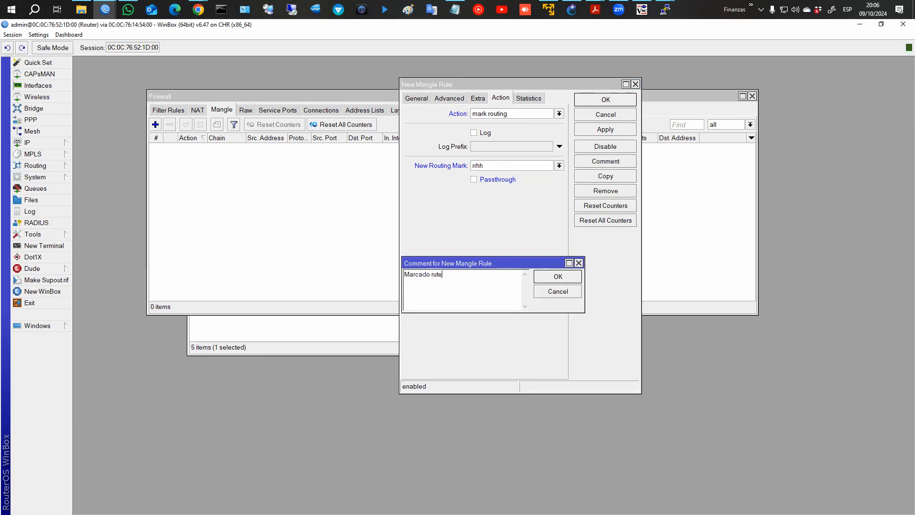
type("o RRHH")
key("Return")
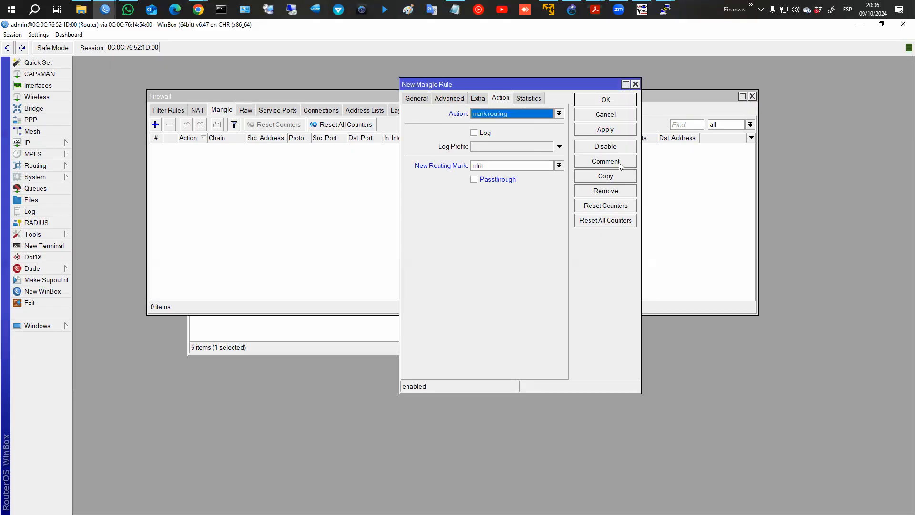
left_click(608, 102)
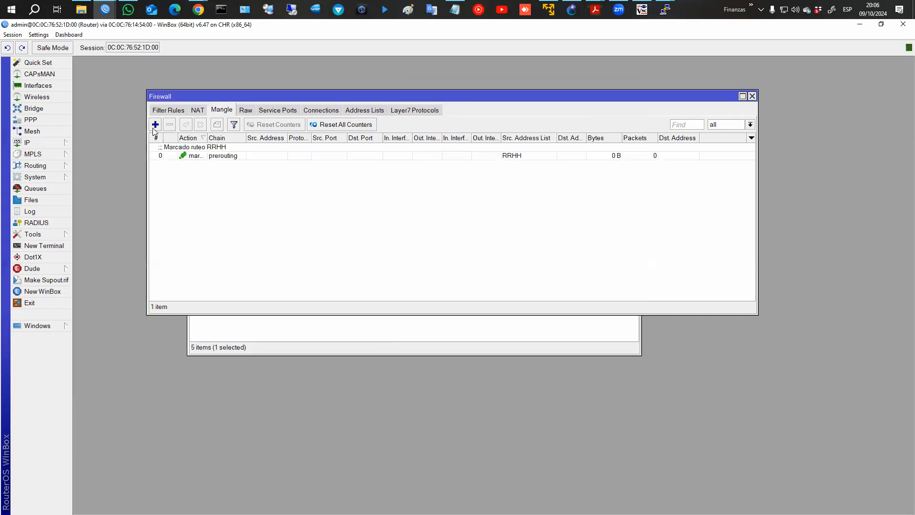
Create a second mangle rule matching the SISTEMAS list with routing mark 'sistemas'.
left_click(155, 125)
left_click(411, 101)
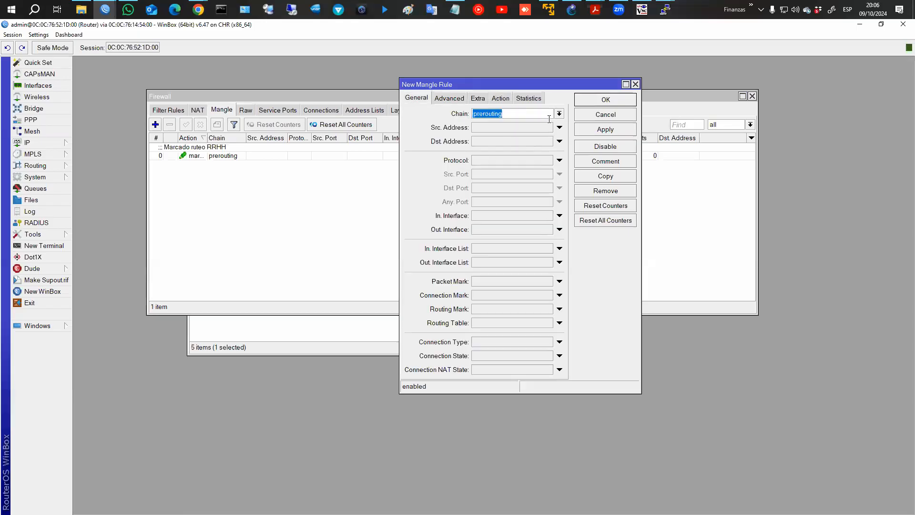
left_click(444, 99)
left_click(547, 114)
left_click(536, 113)
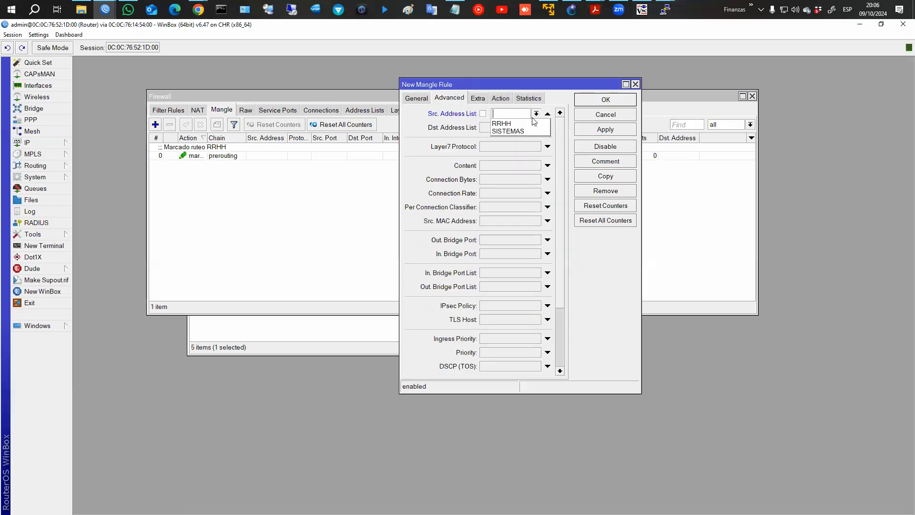
left_click(522, 129)
left_click(501, 98)
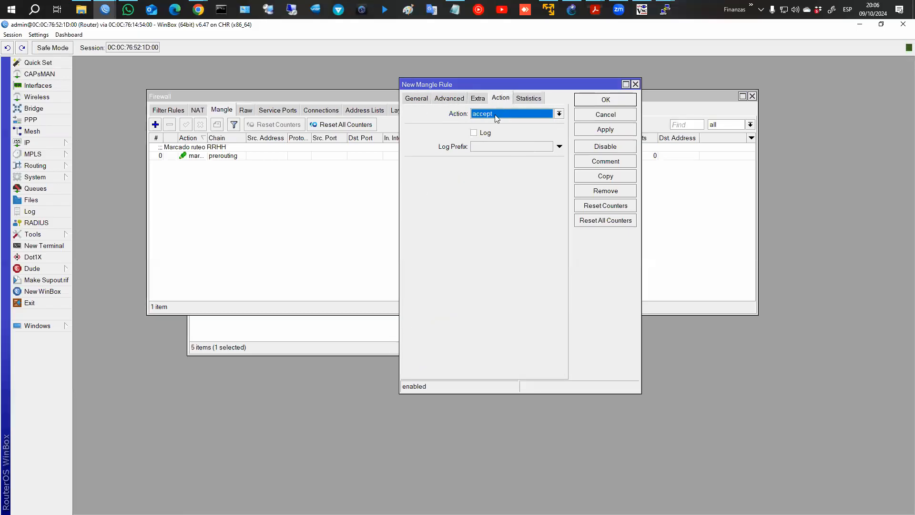
left_click(498, 114)
left_click(489, 215)
left_click(491, 165)
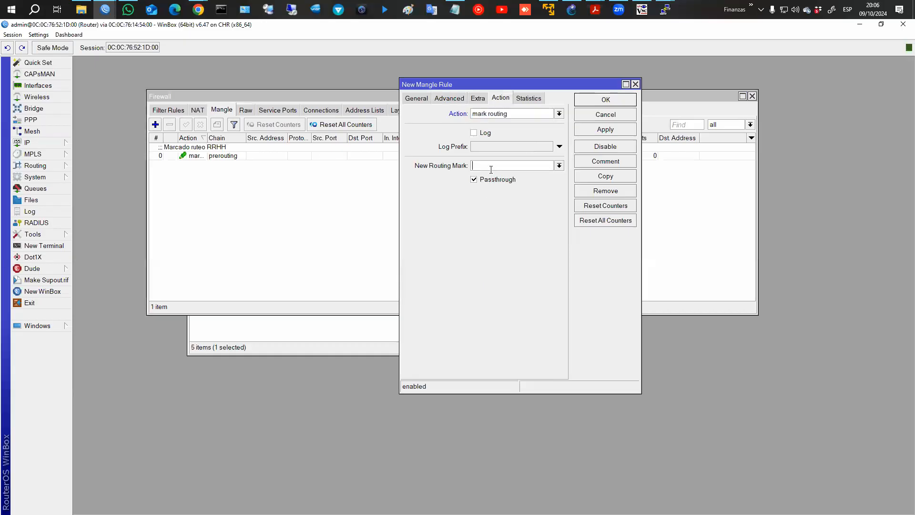
type("sistmeas")
key("BackSpace")
key("BackSpace")
key("BackSpace")
key("BackSpace")
type("emas")
Turn off passthrough, comment it 'Marcado ruteo Sistemas', and save the rule.
left_click(494, 180)
left_click(606, 162)
type("Maracdo")
key("BackSpace")
key("BackSpace")
key("BackSpace")
key("BackSpace")
key("BackSpace")
type("cado ruteo Sistemas")
key("Return")
left_click(611, 97)
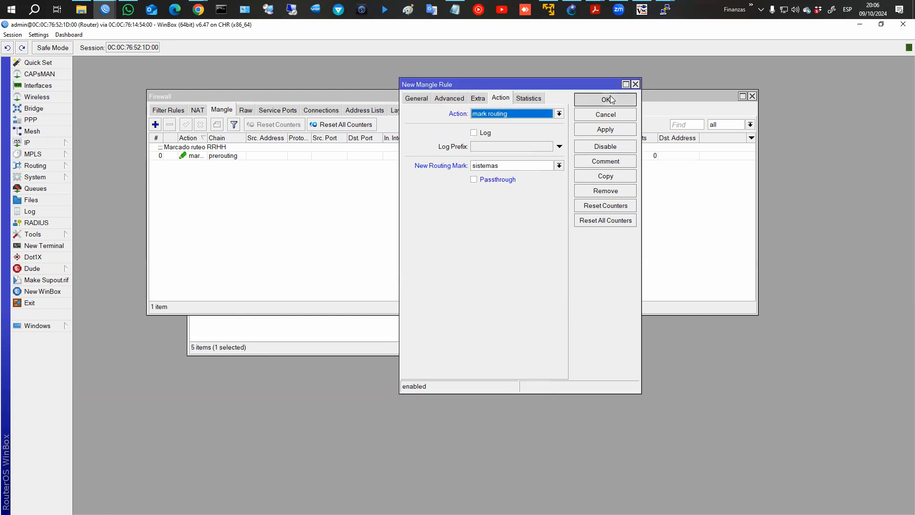
Rerun PC4's trace to 8.8.8.8, stop it with Ctrl+C, then check the mangle counters.
left_click(665, 10)
left_click(798, 66)
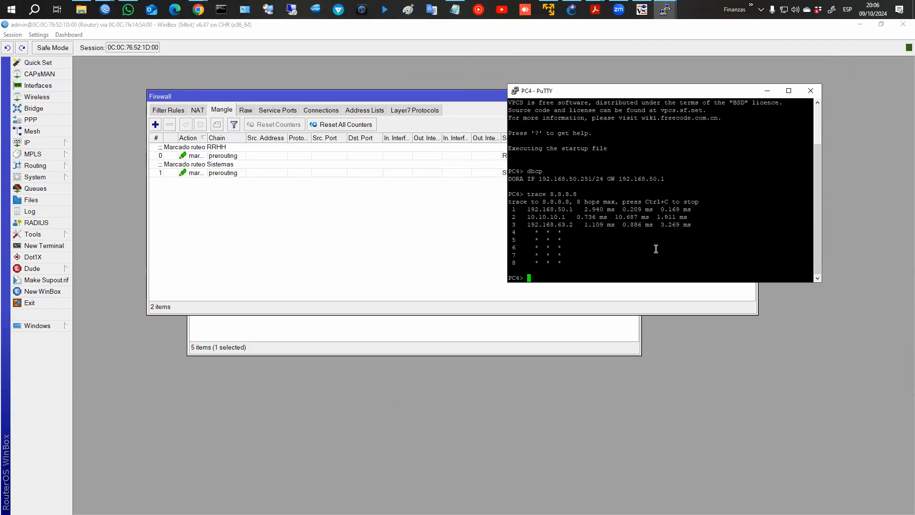
key("Up")
key("Return")
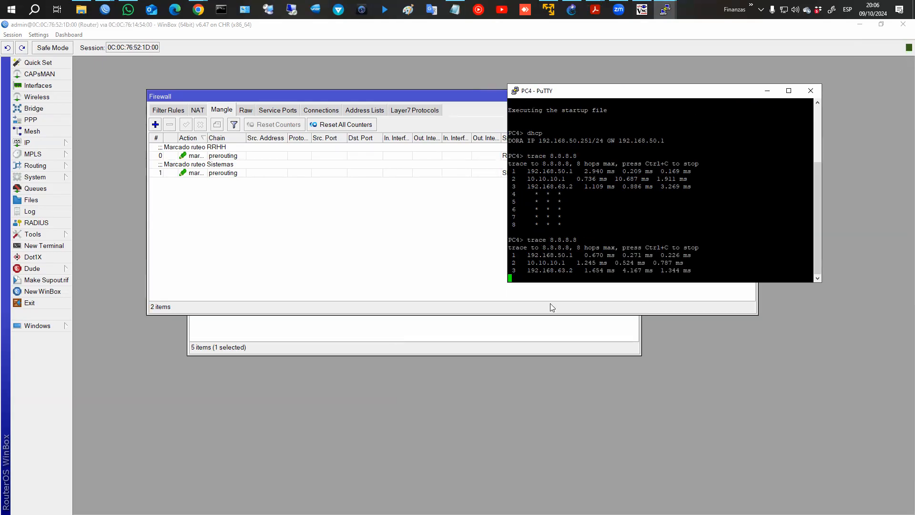
left_click_drag(520, 263, 710, 270)
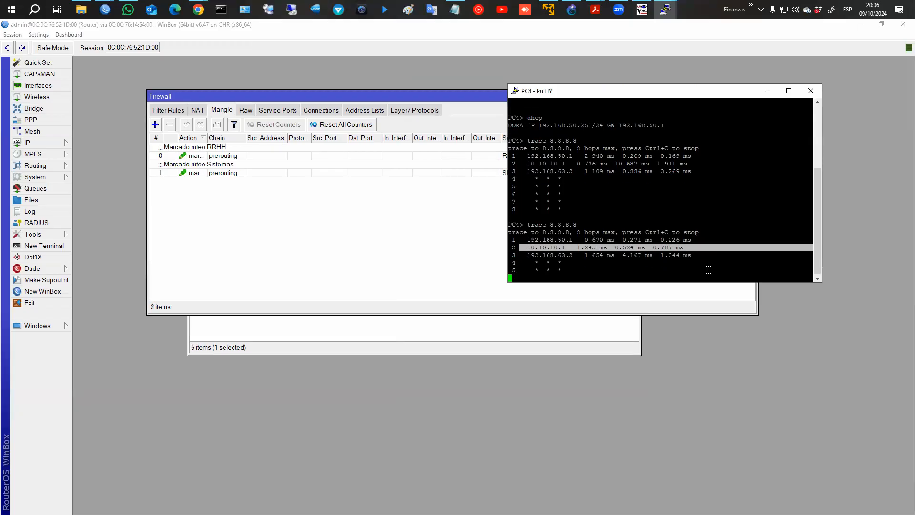
key("ctrl+c")
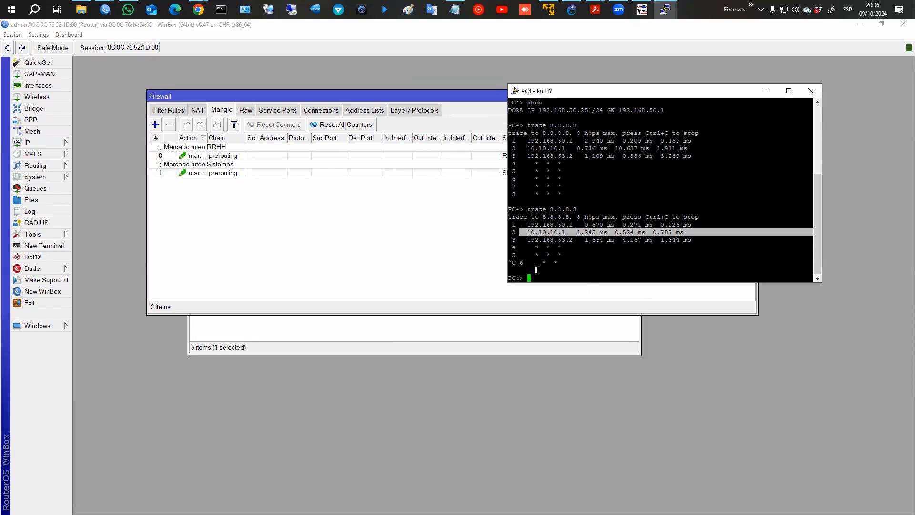
left_click(417, 280)
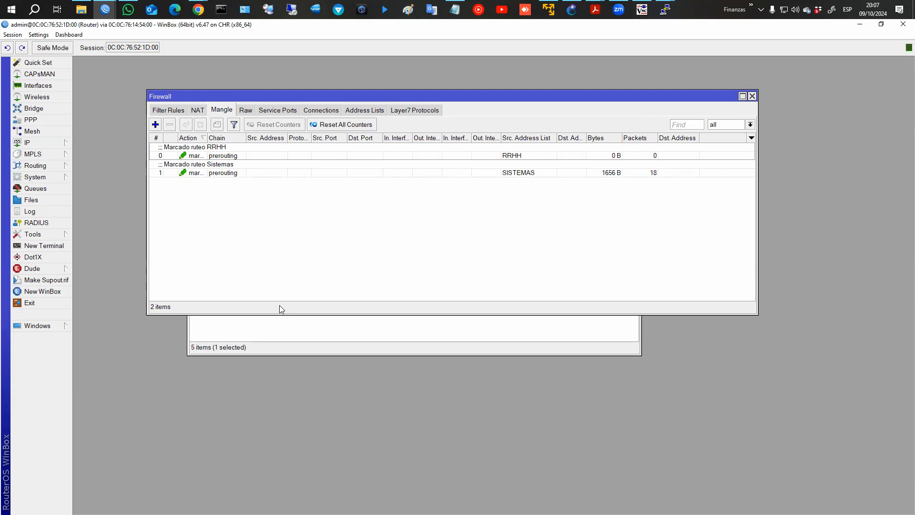
Add a default route via 10.10.10.1 with ping gateway check and routing mark rrhh.
left_click(269, 335)
left_click_drag(267, 99, 225, 118)
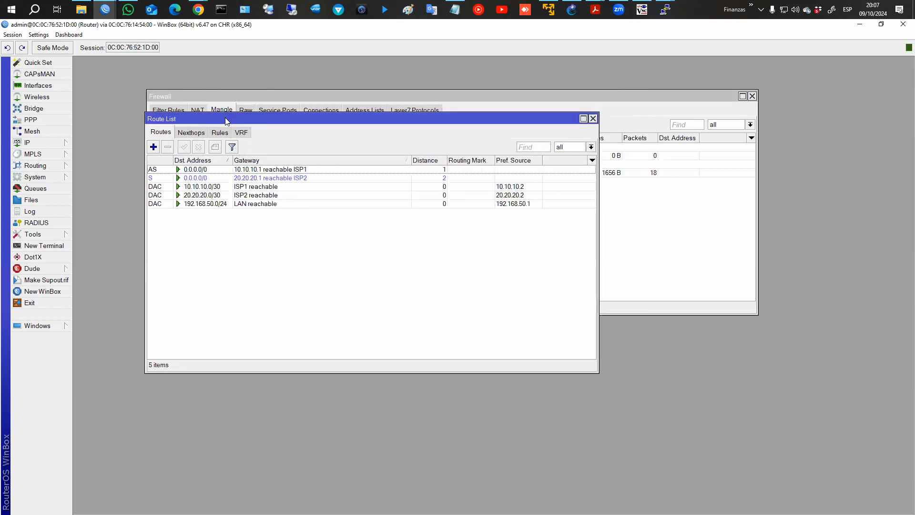
left_click(154, 147)
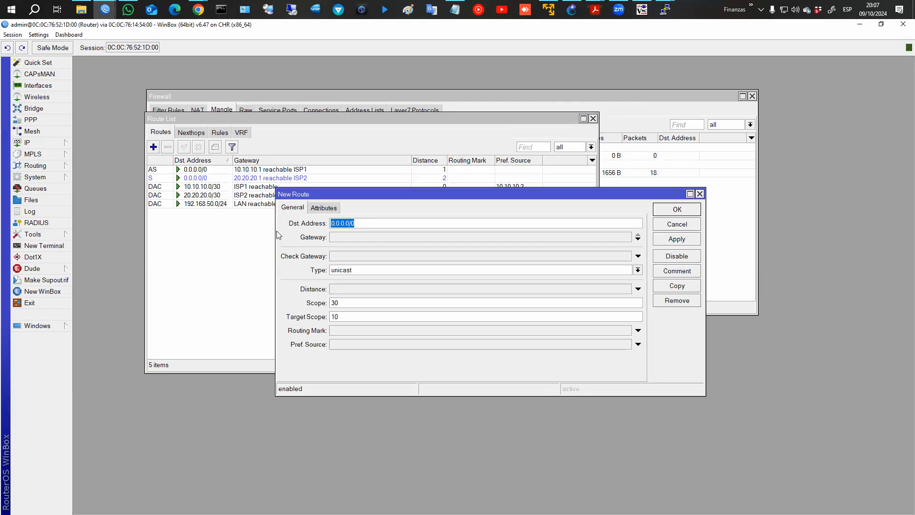
left_click(332, 238)
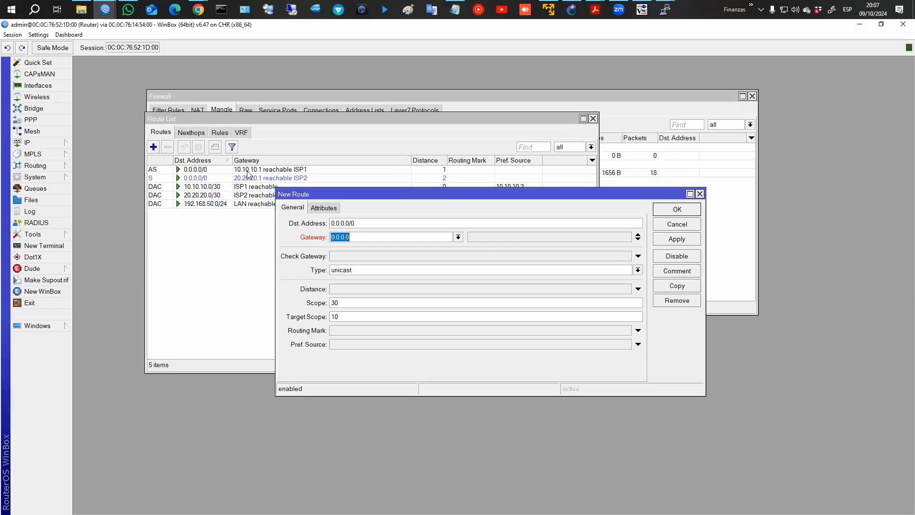
type("10.10.10.1")
left_click(676, 240)
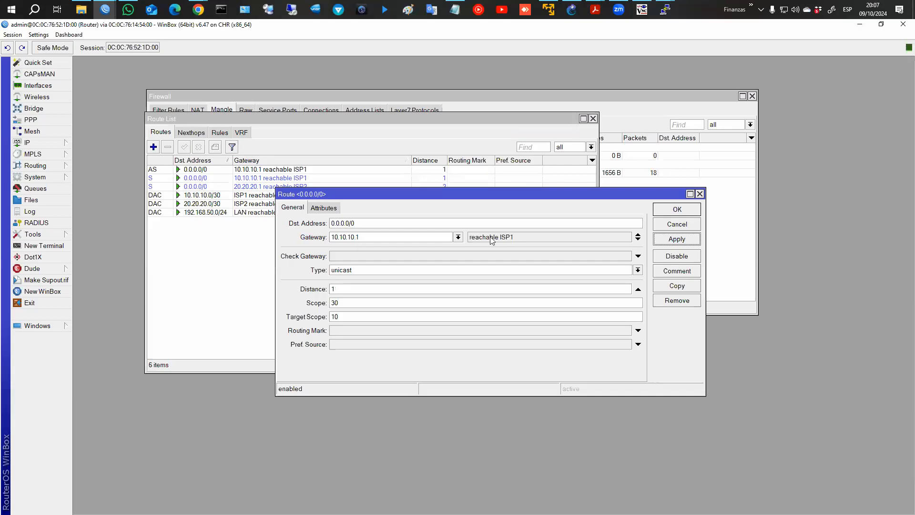
left_click(345, 258)
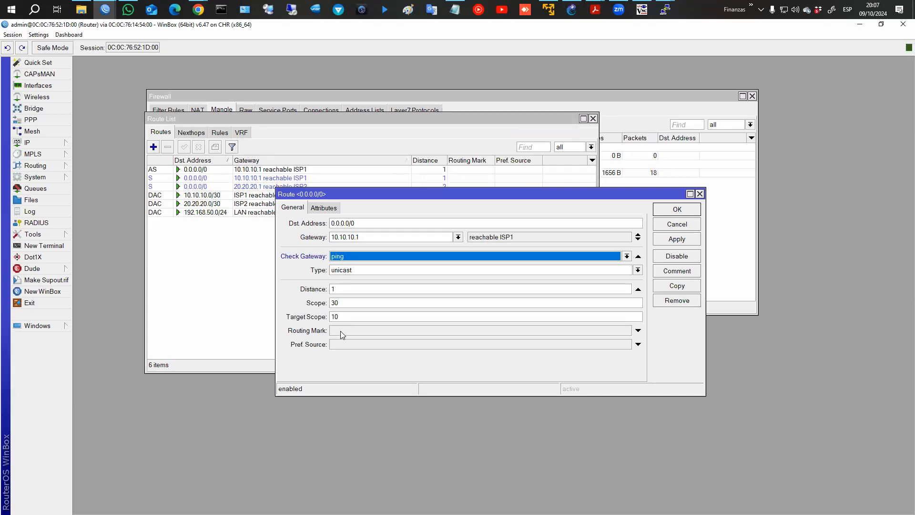
left_click(638, 330)
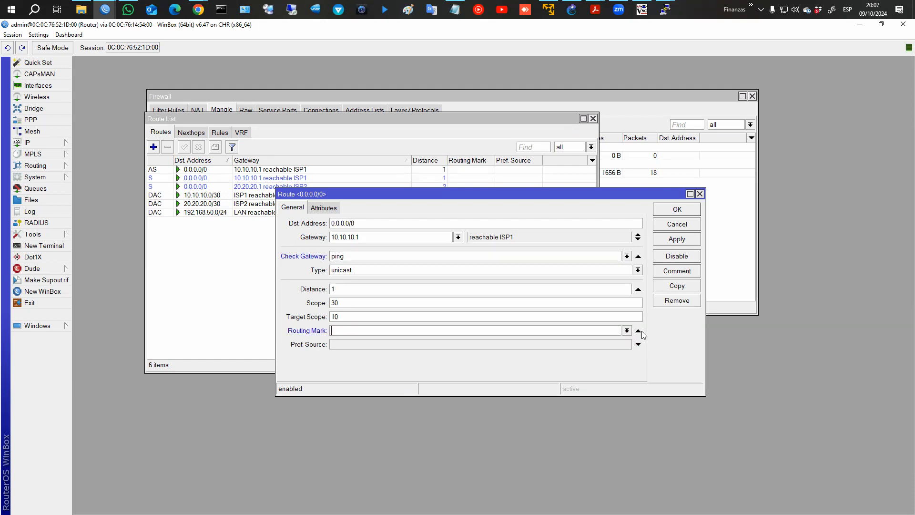
left_click(627, 332)
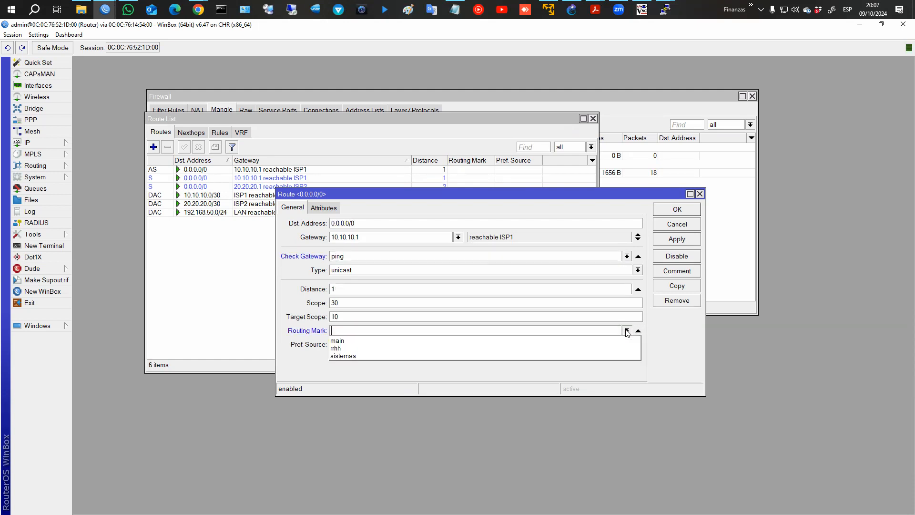
left_click(346, 348)
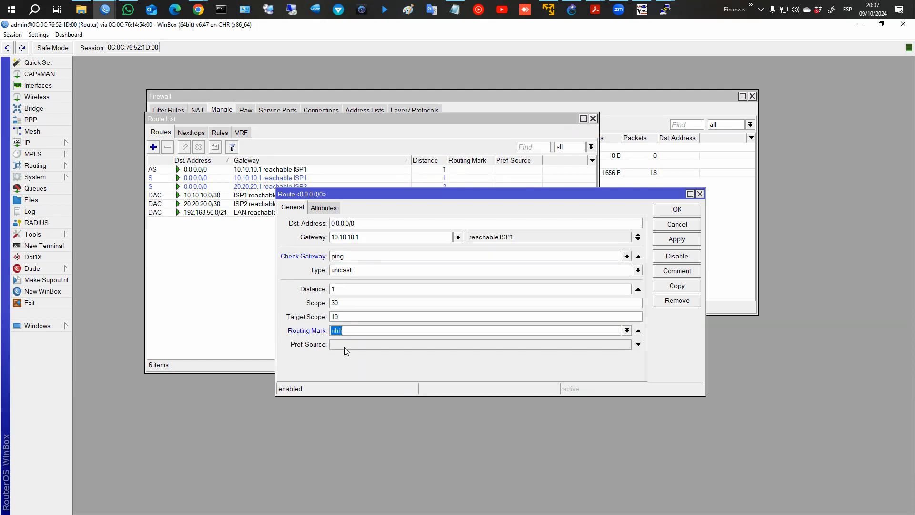
left_click(680, 242)
left_click(679, 210)
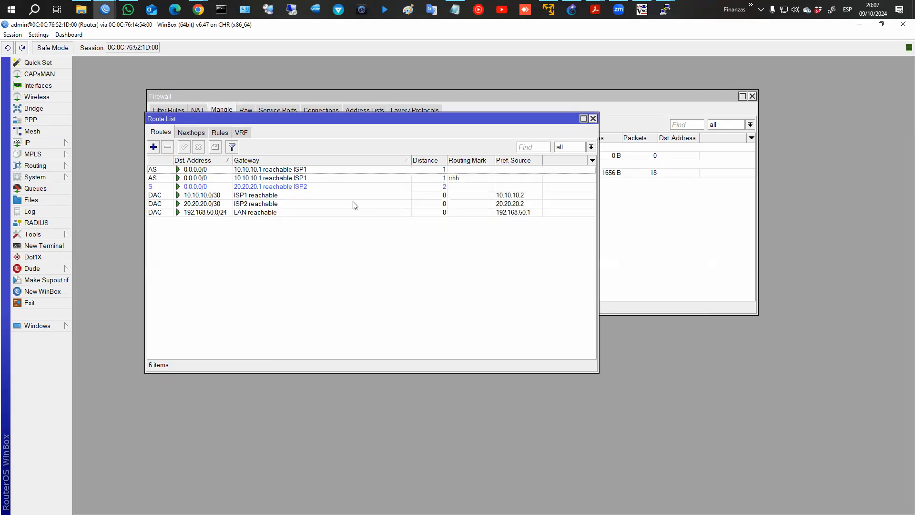
Add a default route via 20.20.20.1 with ping check and mark sistemas, then select both routes.
left_click(154, 147)
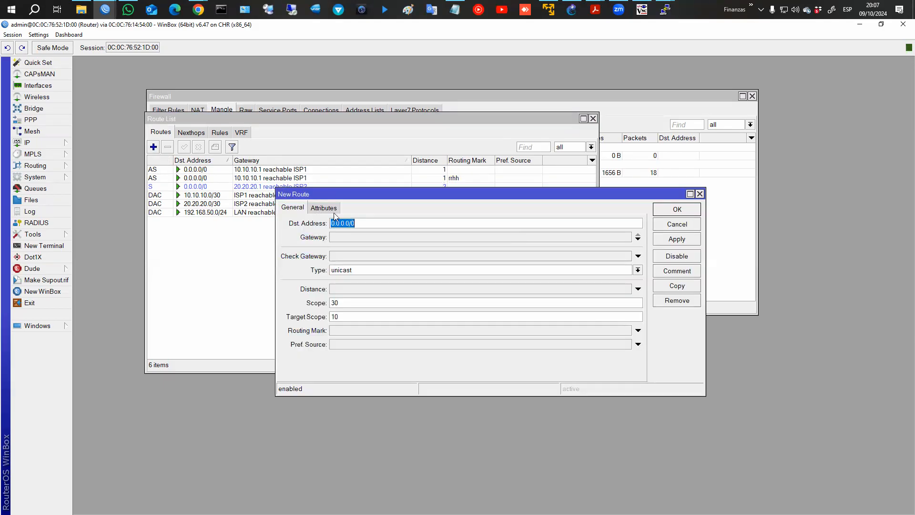
left_click(349, 235)
type("20.20.20.1")
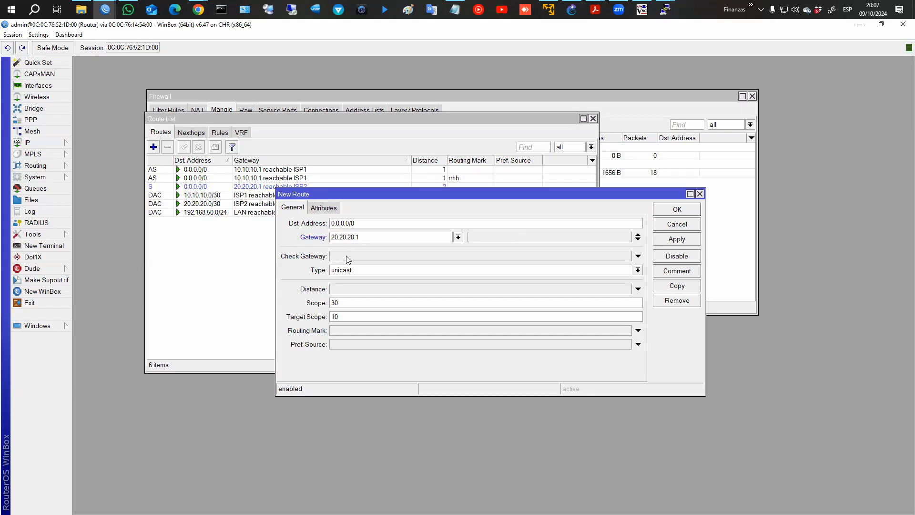
left_click(347, 256)
left_click(336, 329)
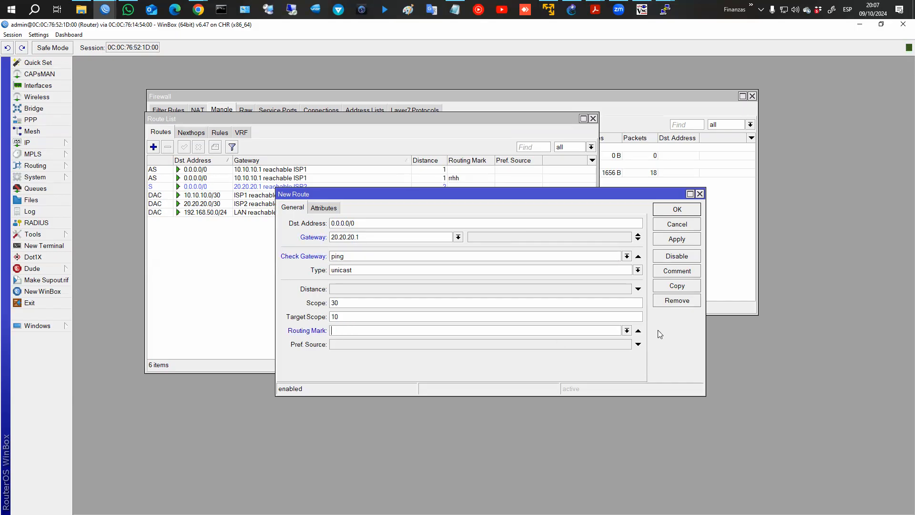
left_click(627, 330)
left_click(544, 359)
left_click(679, 214)
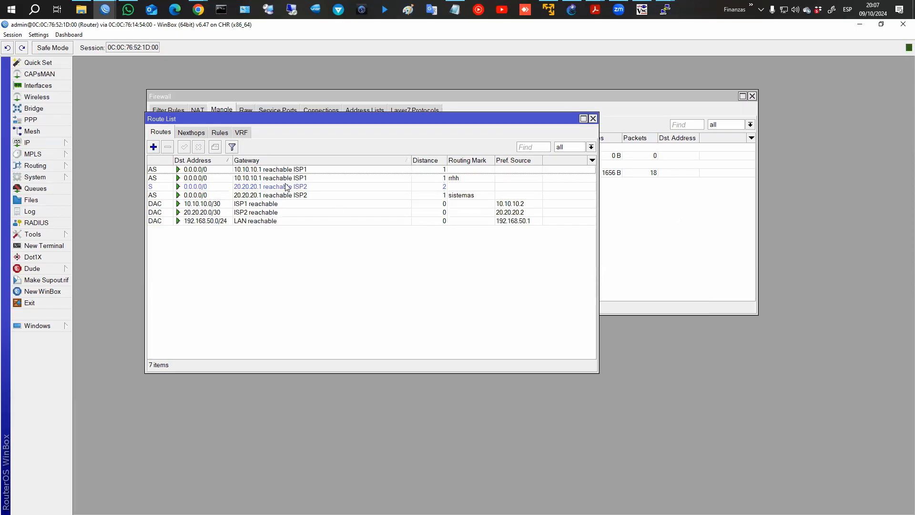
left_click(308, 178)
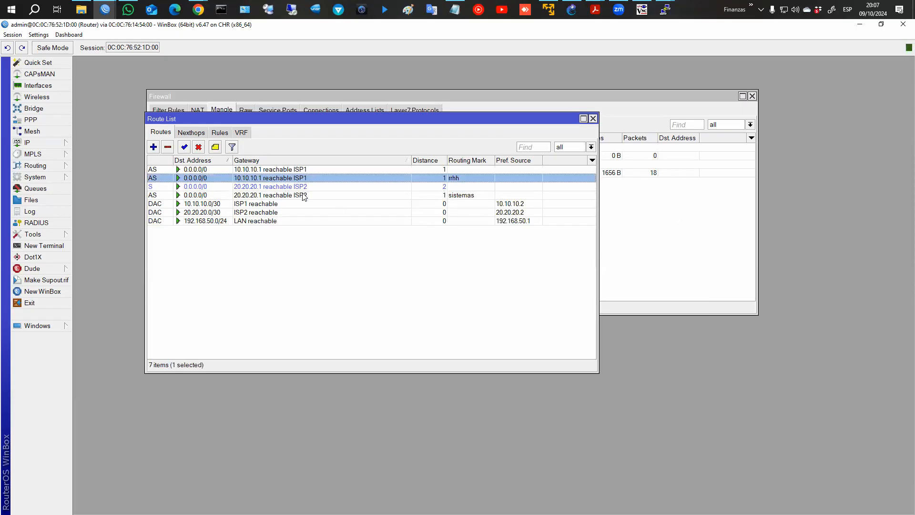
left_click(304, 196, "ctrl")
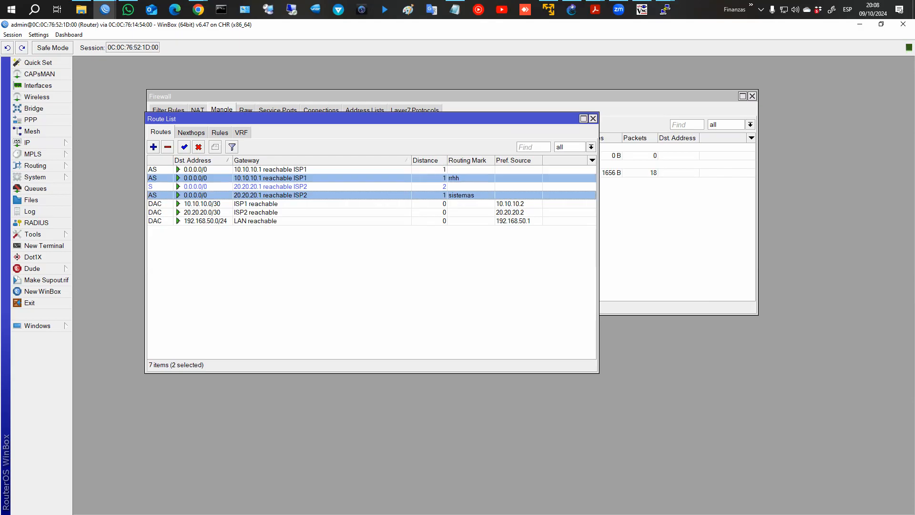
mouse_move(447, 157)
left_mouse_down()
mouse_move(489, 226)
mouse_move(489, 203)
left_mouse_up()
Compare traces to 8.8.8.8: PC1 exits via 10.10.10.1, PC4 now via 20.20.20.1.
key("Escape")
mouse_move(665, 9)
left_click(548, 54)
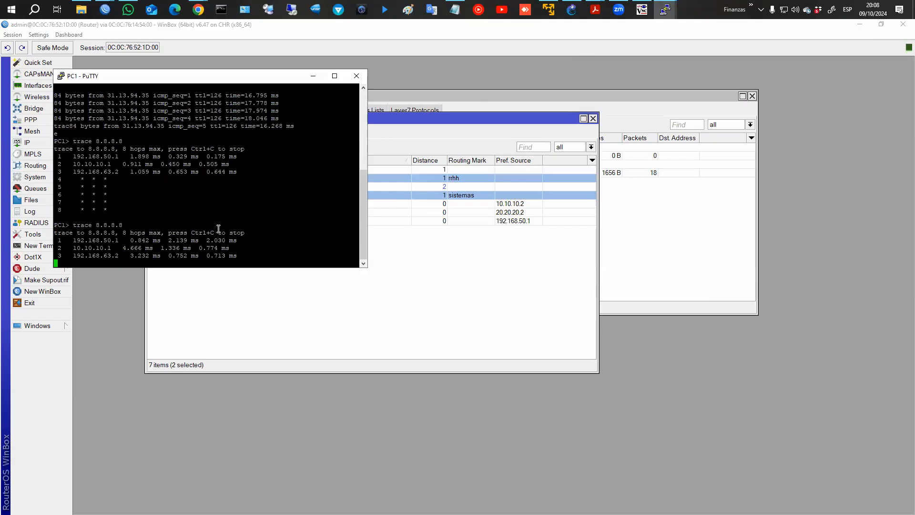
left_click_drag(62, 248, 240, 248)
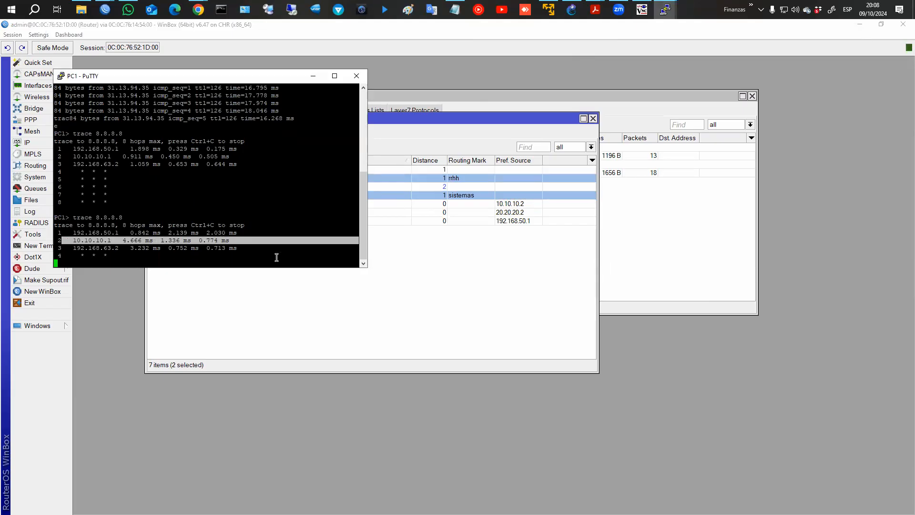
left_click(764, 51)
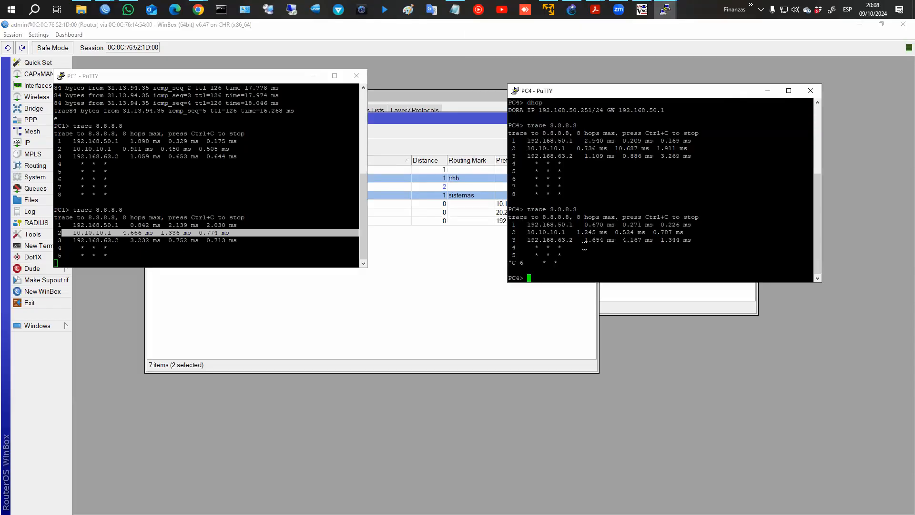
key("Up")
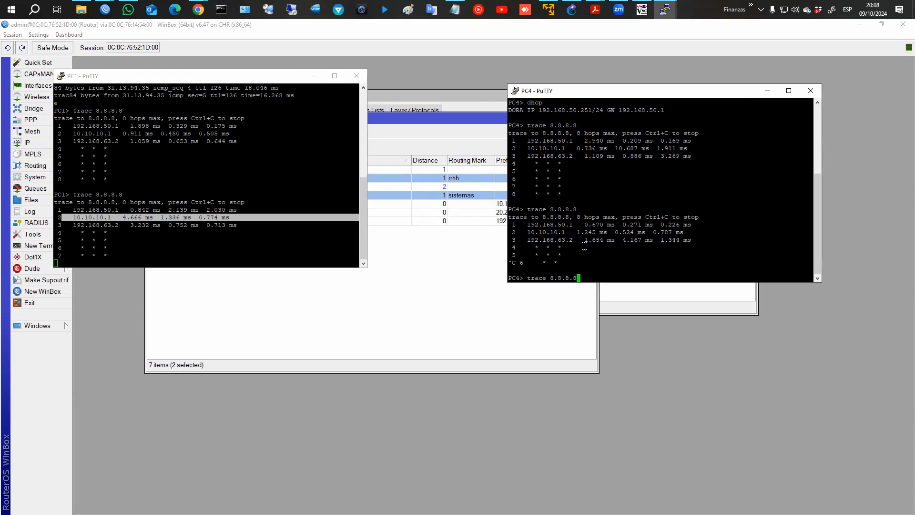
key("Return")
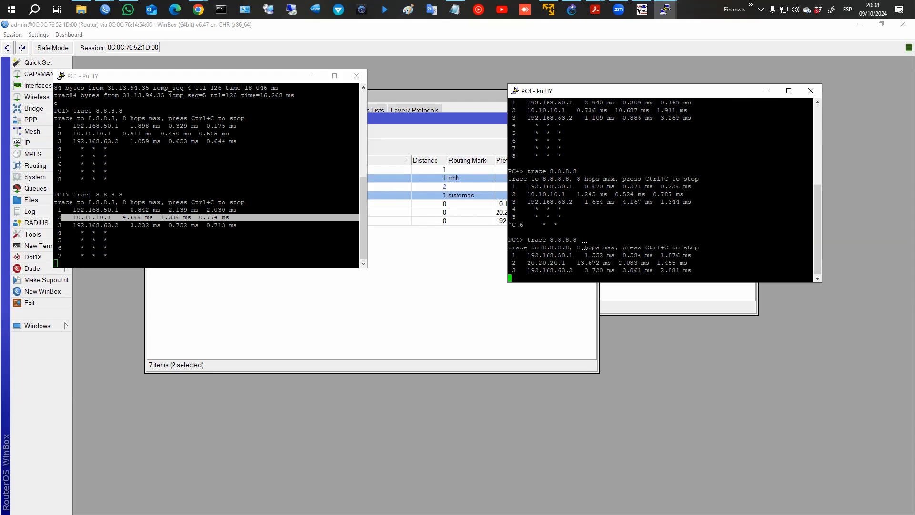
left_click_drag(524, 263, 703, 261)
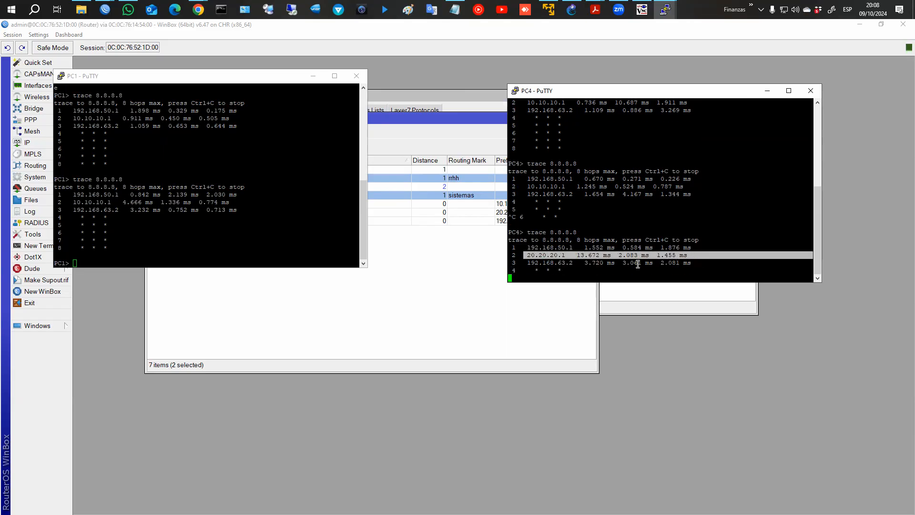
Back in WinBox, select the rrhh and sistemas default routes in the route list.
left_click(484, 262)
left_click(465, 200)
left_click(466, 179)
left_click(466, 197)
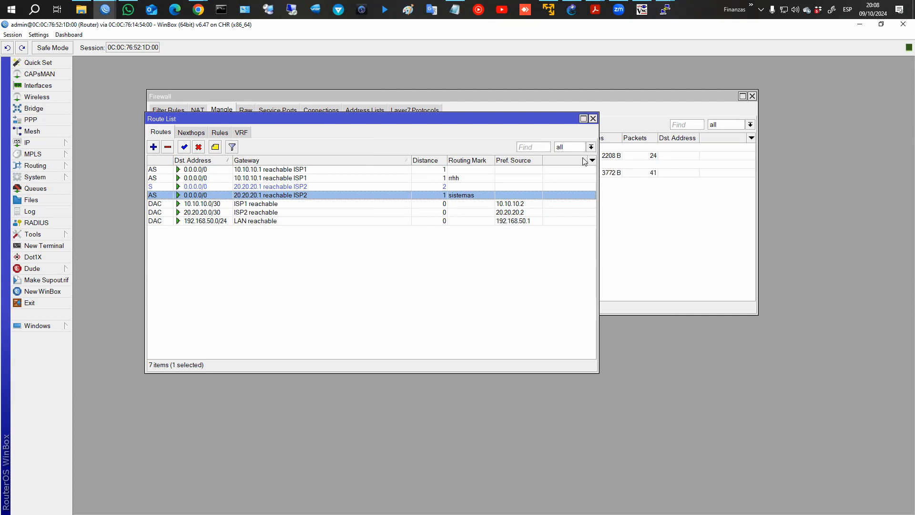
Filter routes by mark rrhh, then sistemas, show all seven, and select 10.10.10.0/30.
left_click(591, 148)
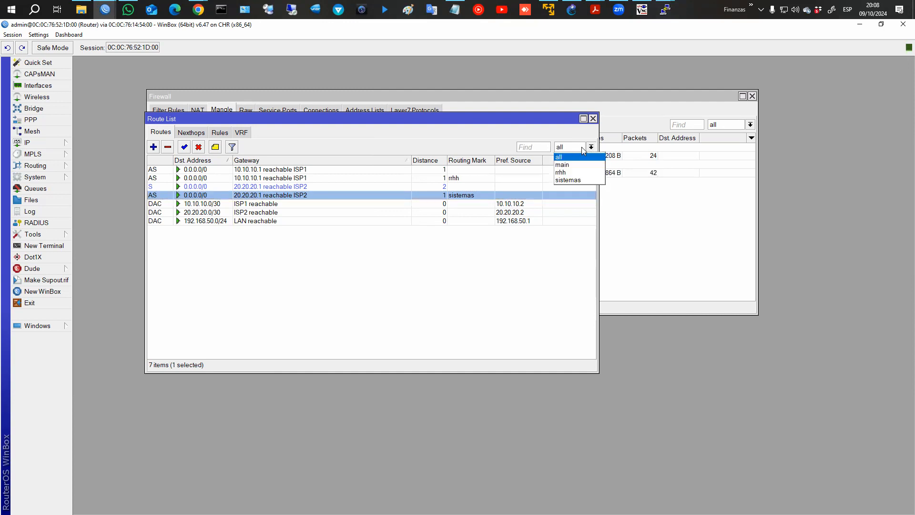
left_click(561, 173)
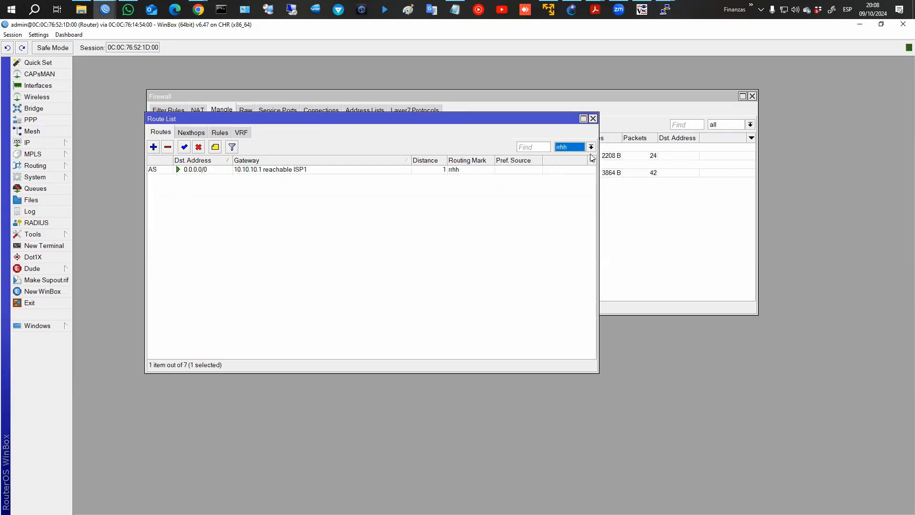
left_click(591, 148)
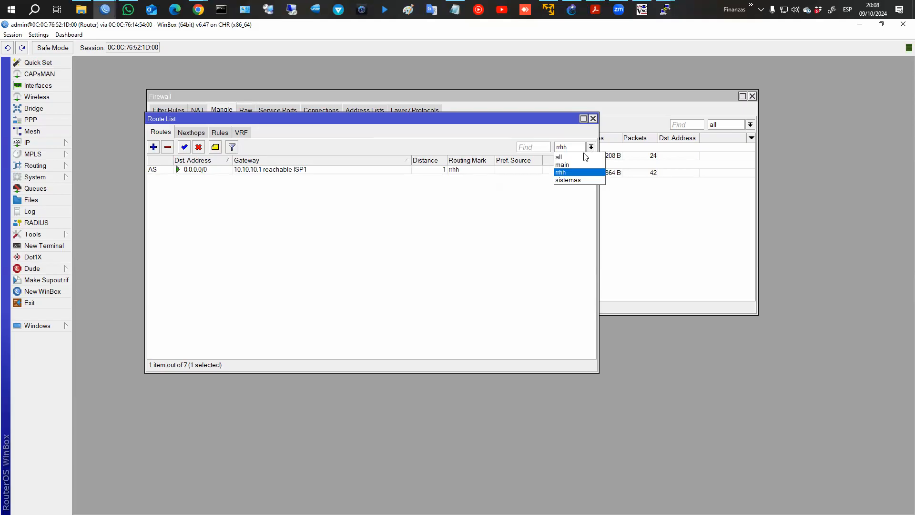
left_click(570, 181)
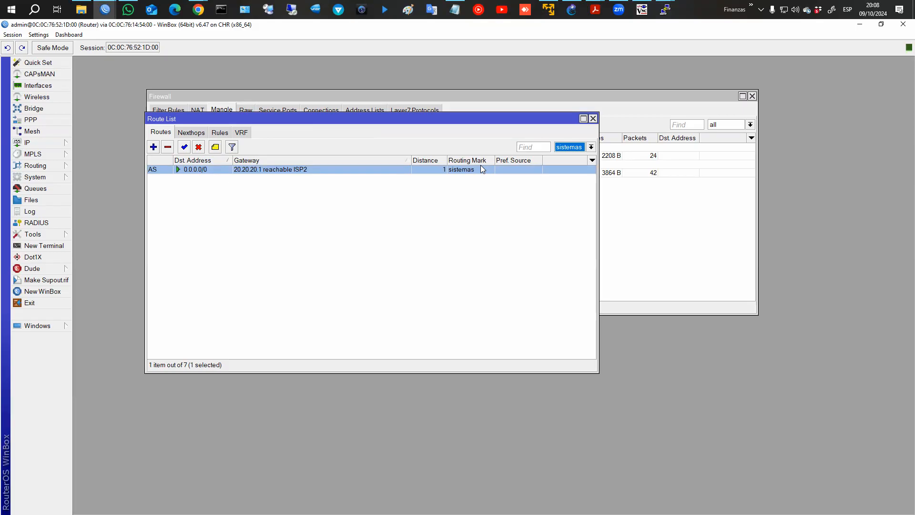
left_click(591, 148)
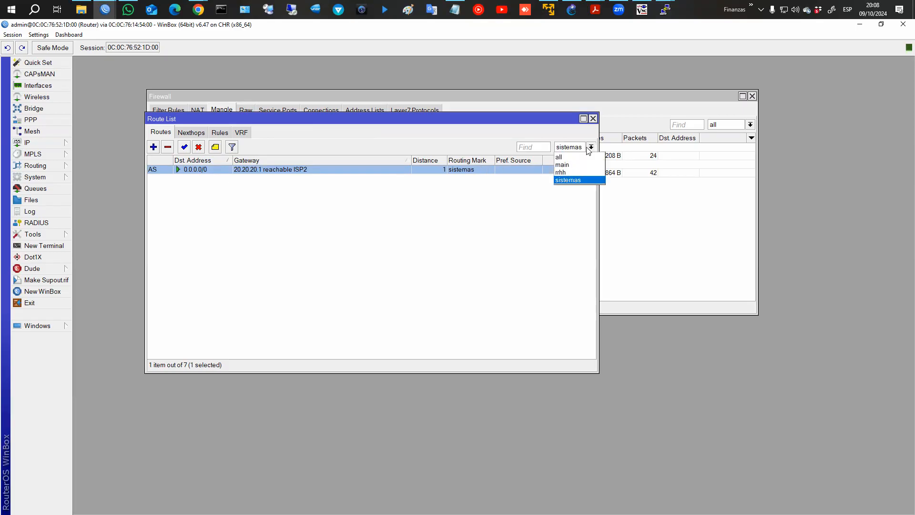
left_click(567, 157)
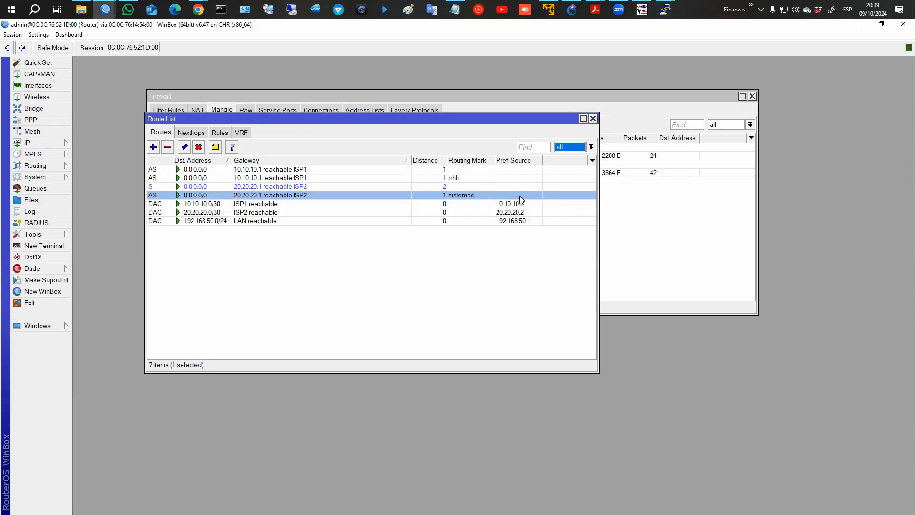
left_click(489, 205)
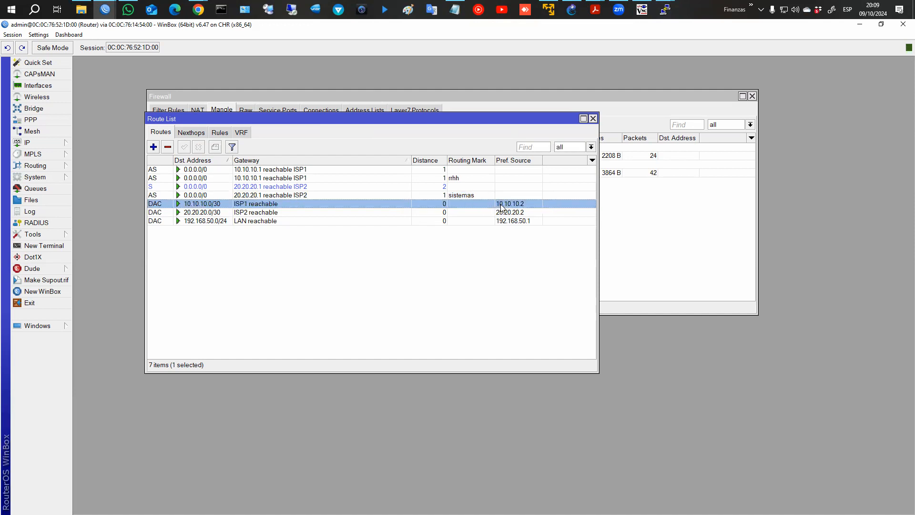
left_click(54, 143)
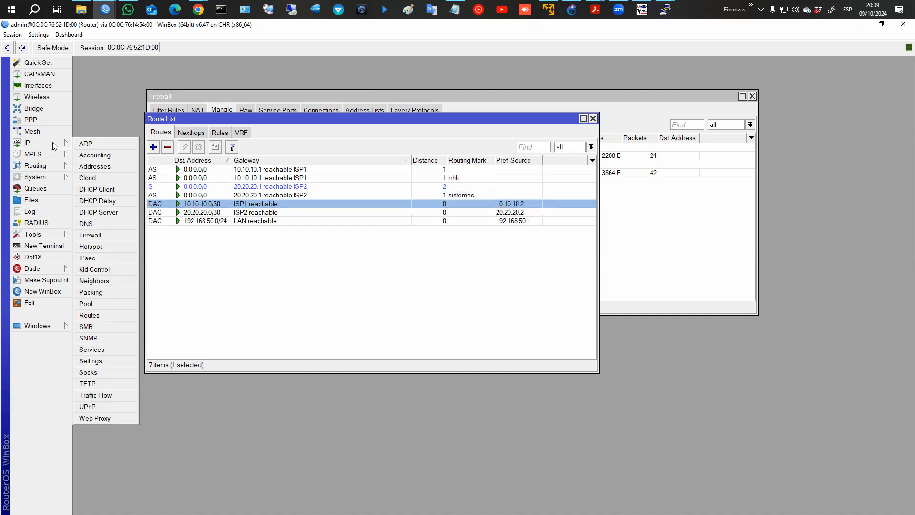
left_click(95, 168)
left_click(253, 136)
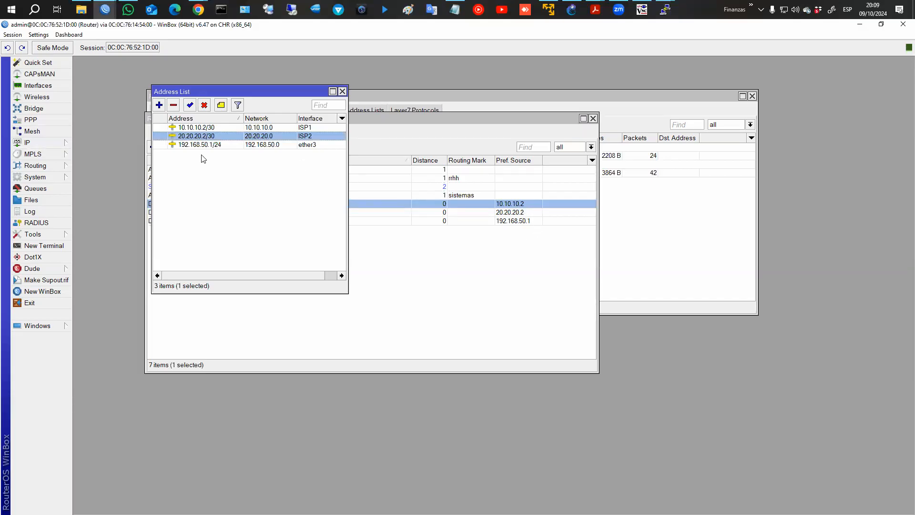
left_click(194, 128)
left_click(195, 136)
left_click(194, 144)
left_click(195, 127)
left_click(195, 136)
left_click(196, 129)
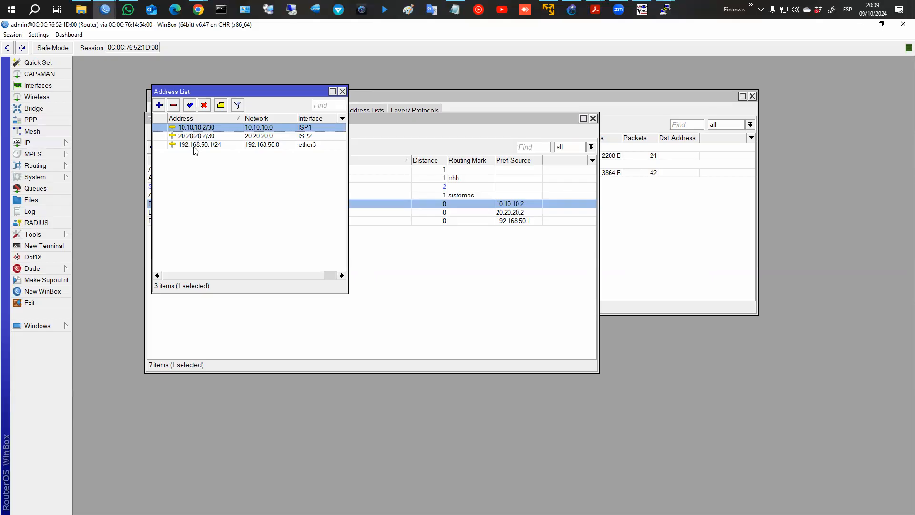
mouse_move(195, 150)
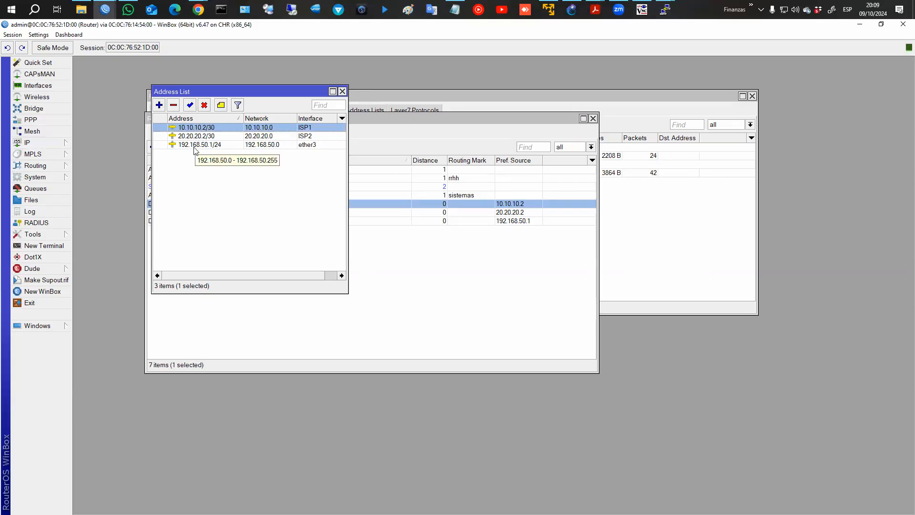
left_click(395, 204)
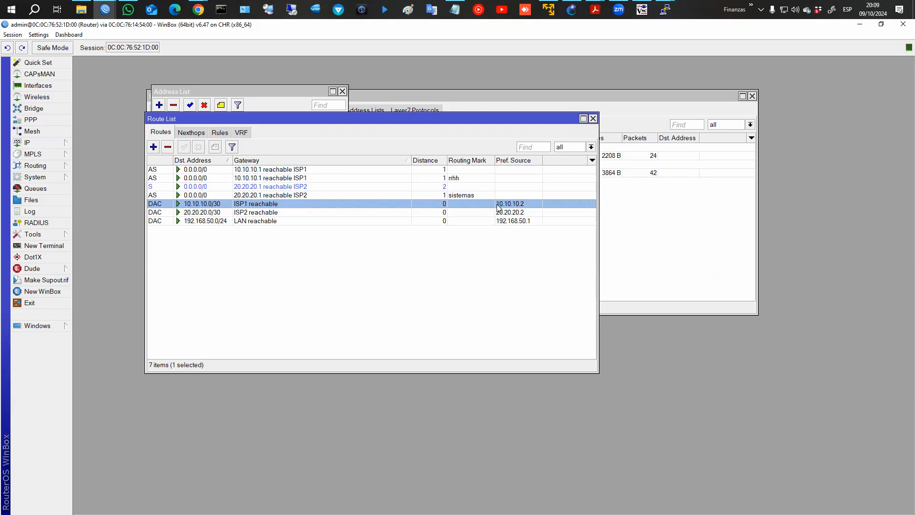
left_click(227, 93)
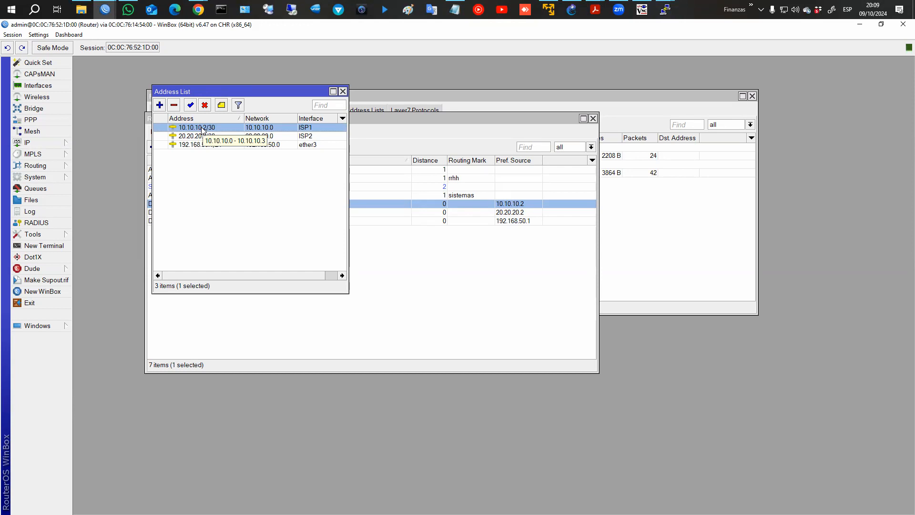
left_click(343, 91)
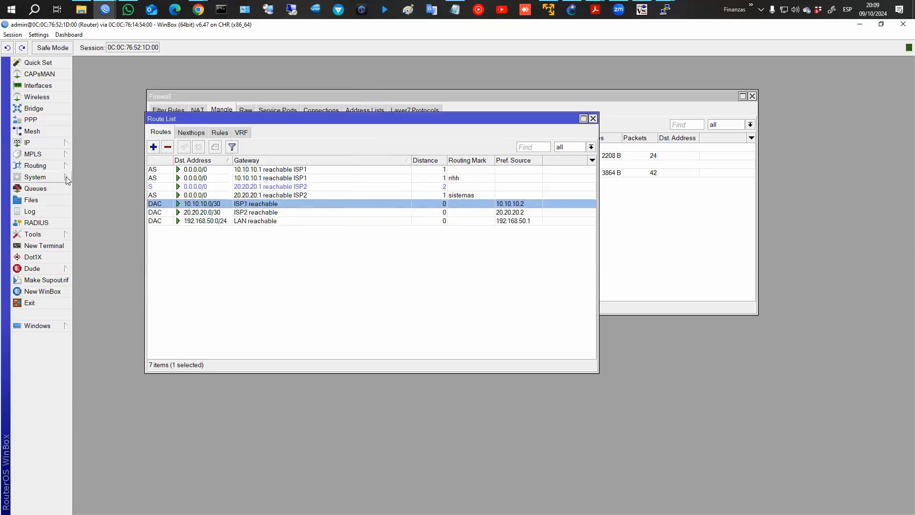
Check the Ping tool's advanced Src. Address option, close it unused, and view the mangle rules.
left_click(53, 231)
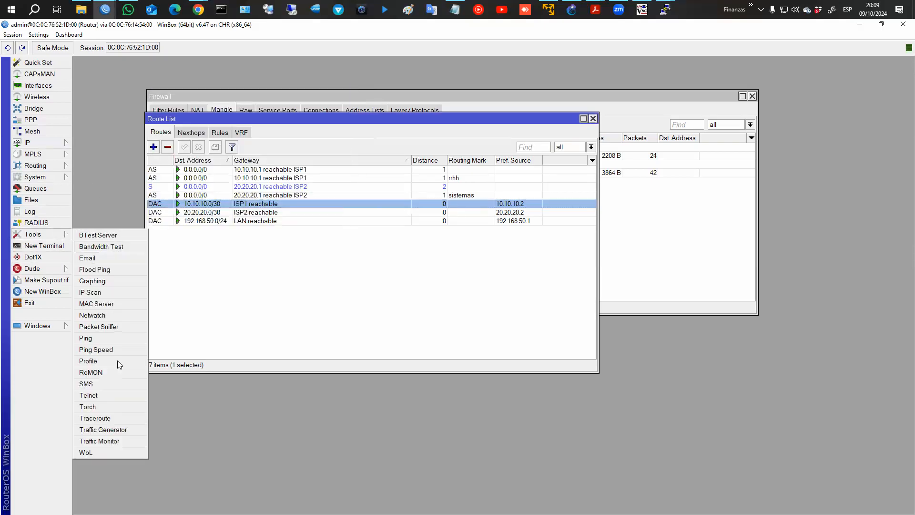
left_click(95, 339)
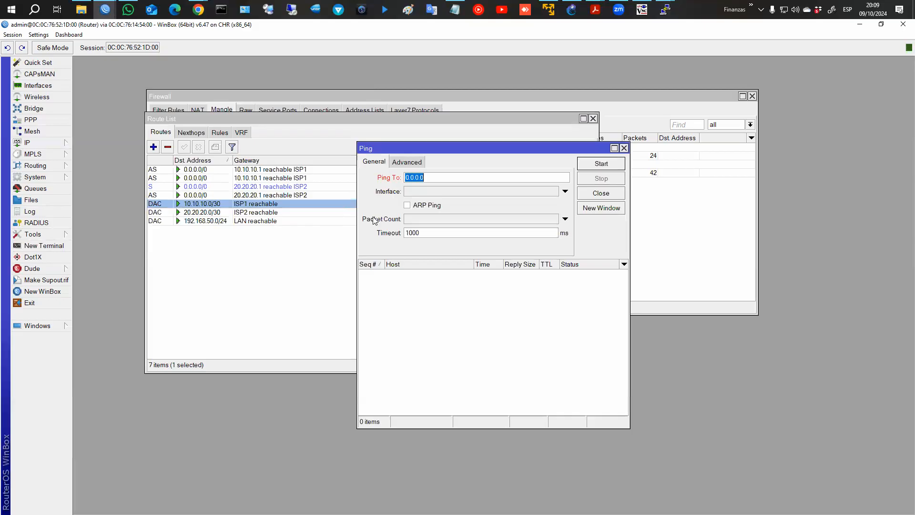
left_click(408, 164)
left_click(416, 178)
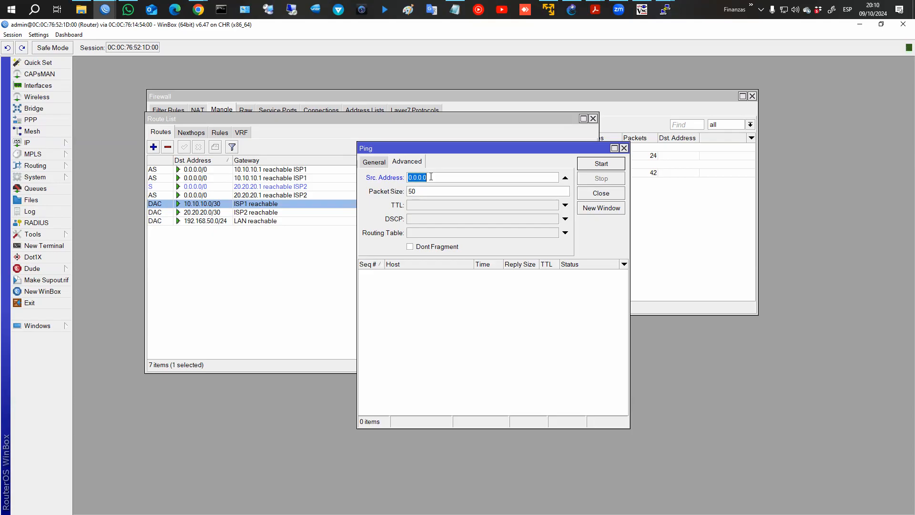
left_click(624, 148)
left_click(646, 107)
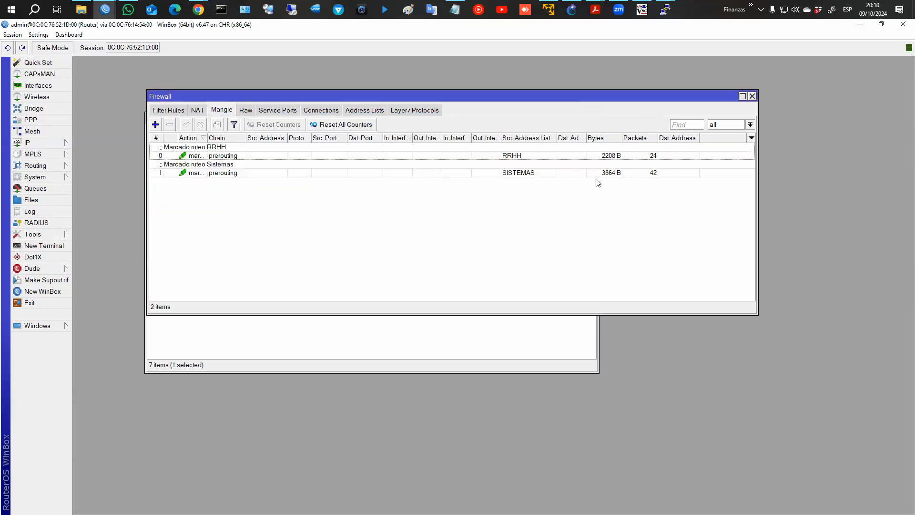
Close the firewall window and select the rrhh and sistemas default routes.
left_click(752, 96)
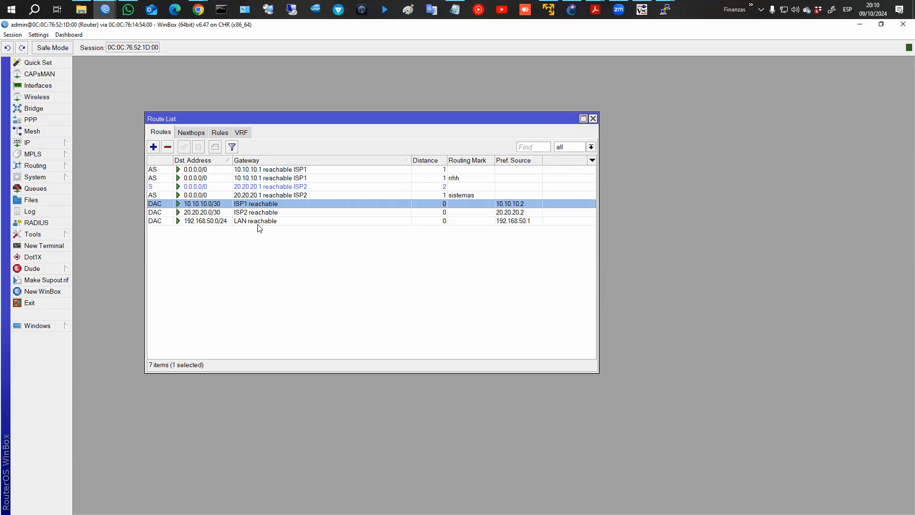
left_click(464, 181)
left_click(466, 196)
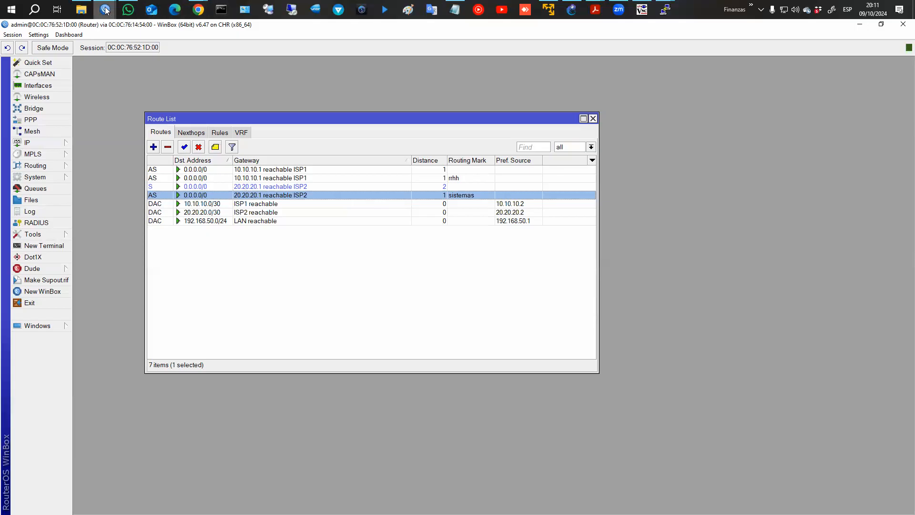
Read the course's L7 protocols page in Chrome, then go back to WinBox.
left_click(198, 10)
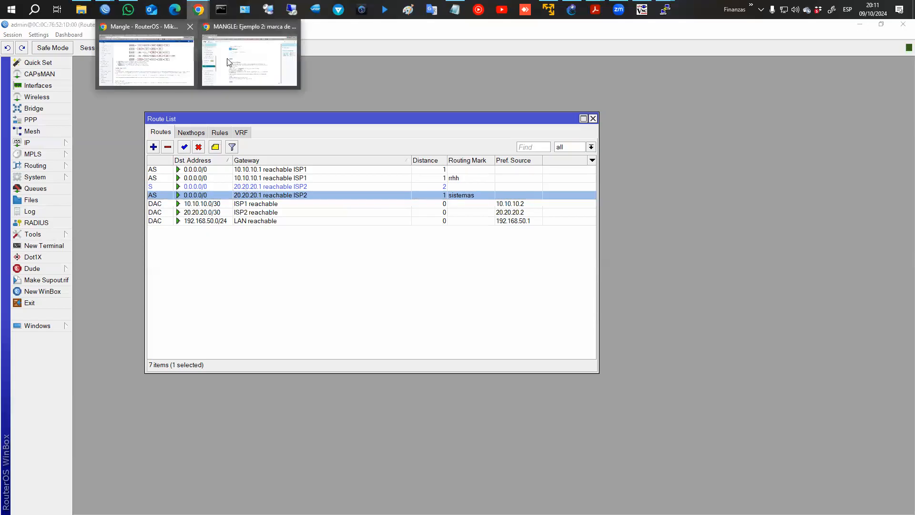
left_click(248, 60)
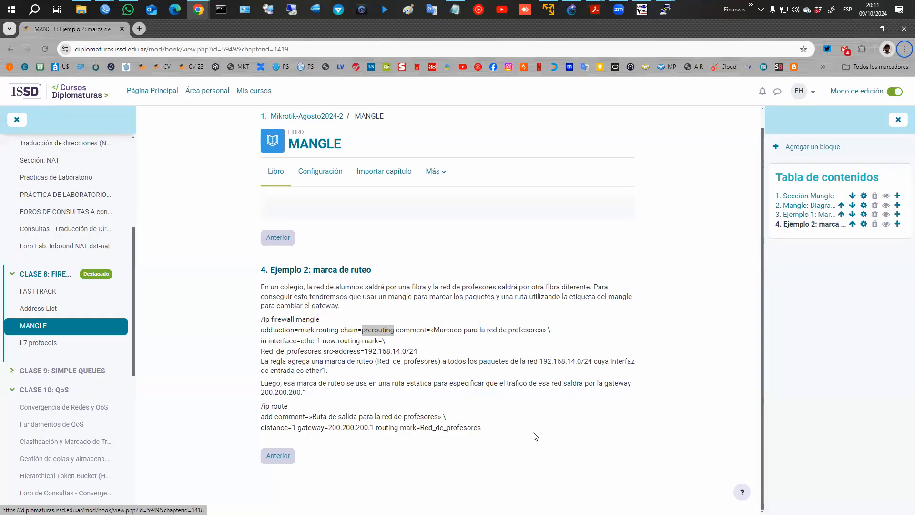
left_click(38, 344)
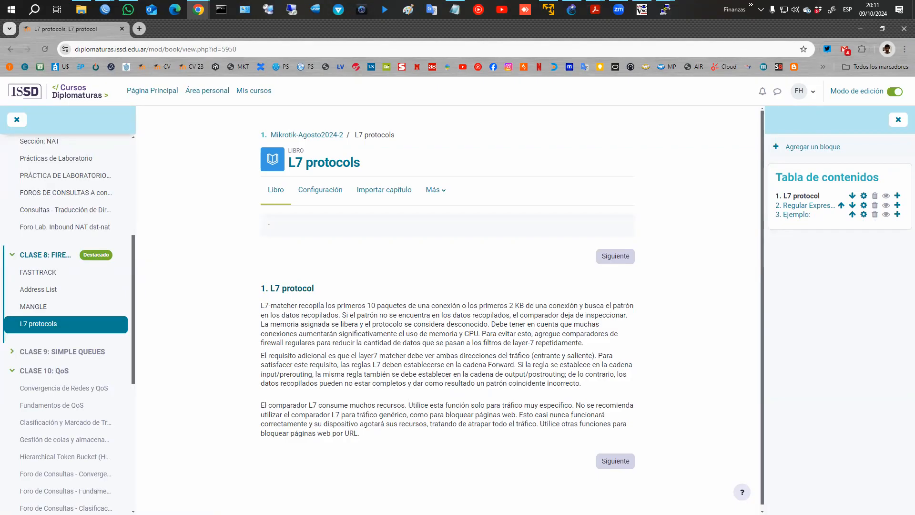
key("alt+Tab")
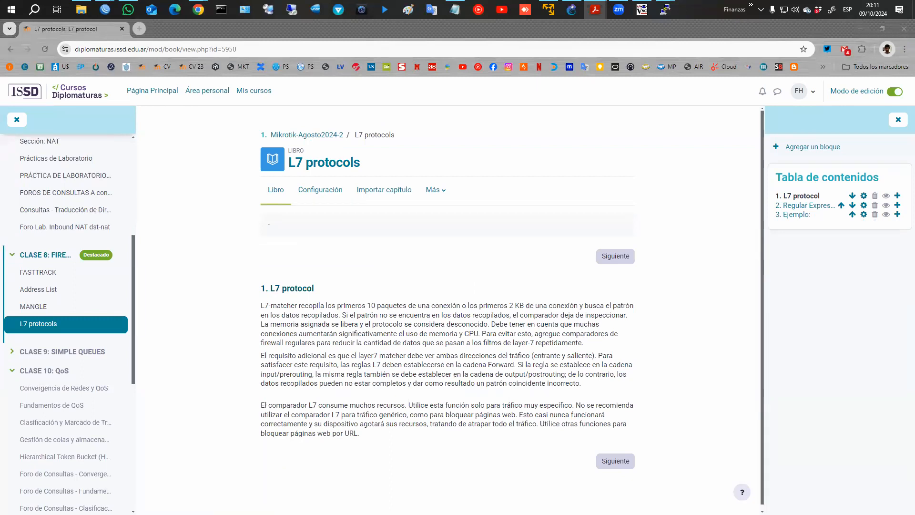
key("alt+Tab")
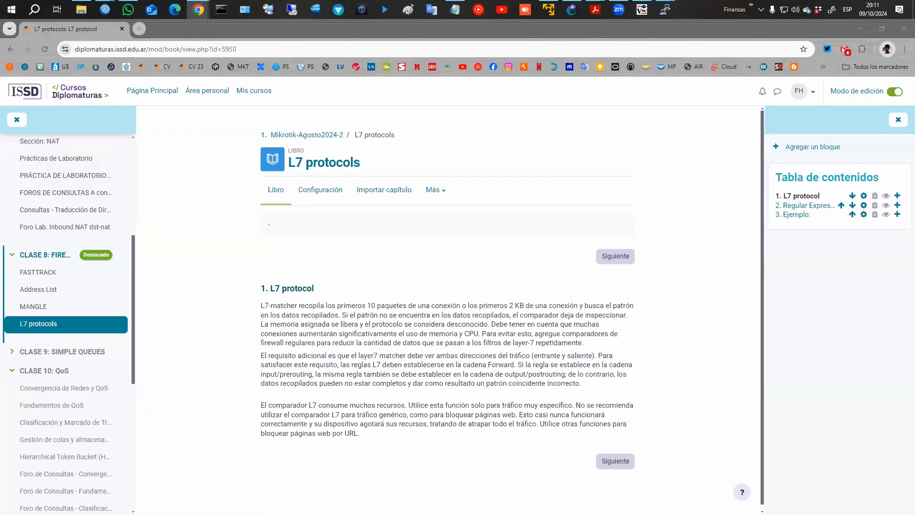
mouse_move(105, 10)
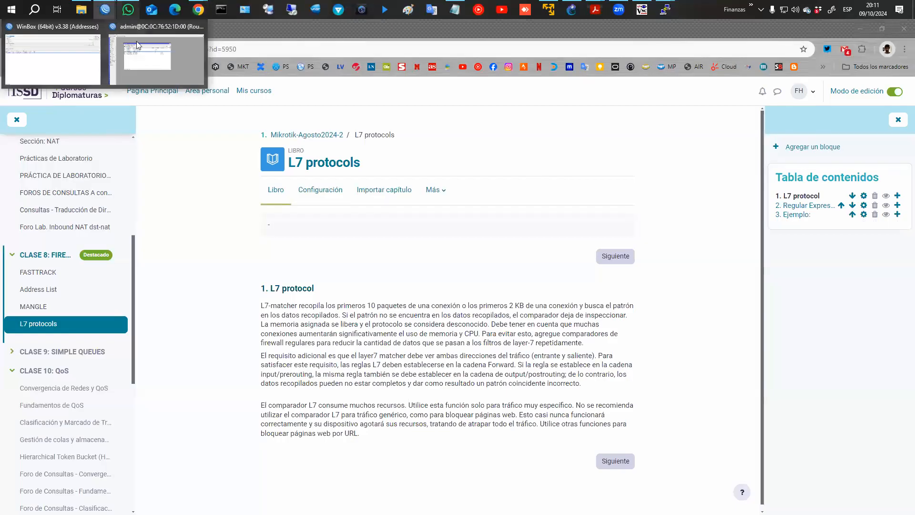
left_click(140, 43)
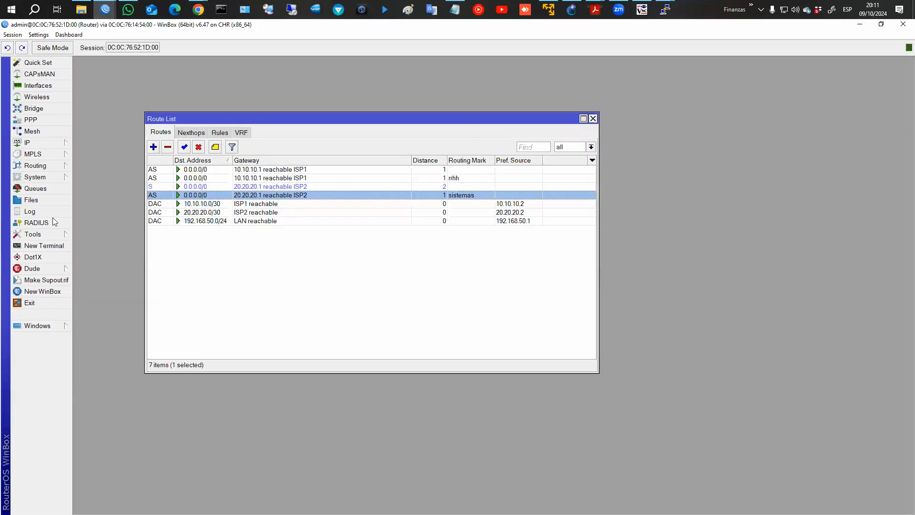
Reopen the firewall's empty Raw list and start a new raw rule with chain prerouting.
left_click(48, 143)
left_click(106, 236)
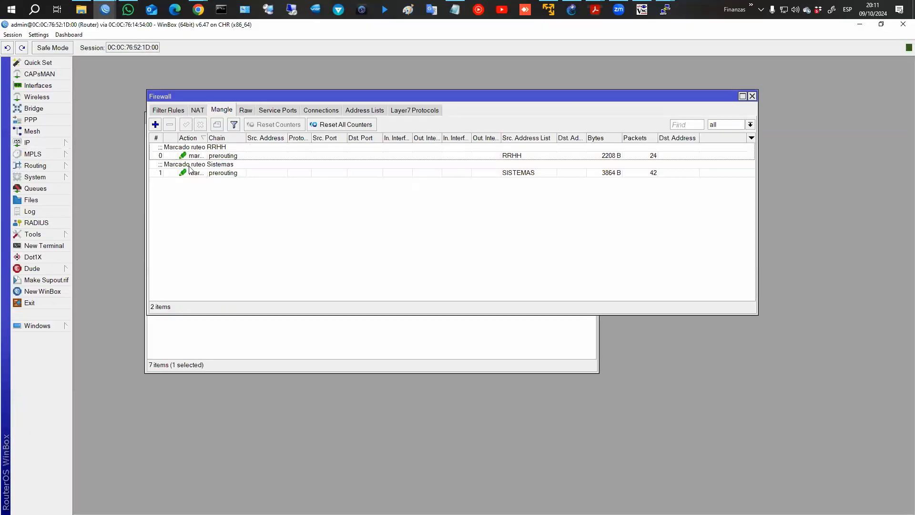
left_click(246, 110)
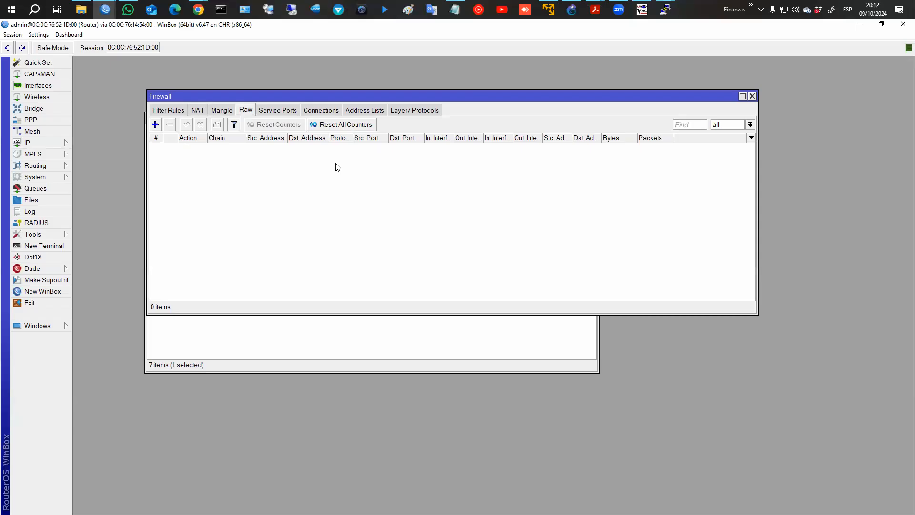
left_click(155, 124)
left_click(518, 176)
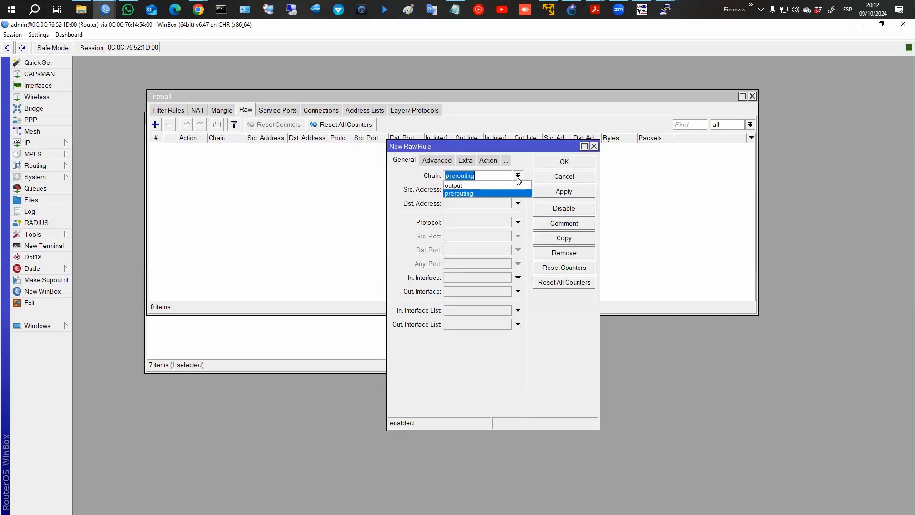
Cancel the unfinished prerouting raw rule unsaved and close the Firewall window.
left_click(519, 177)
left_click(488, 160)
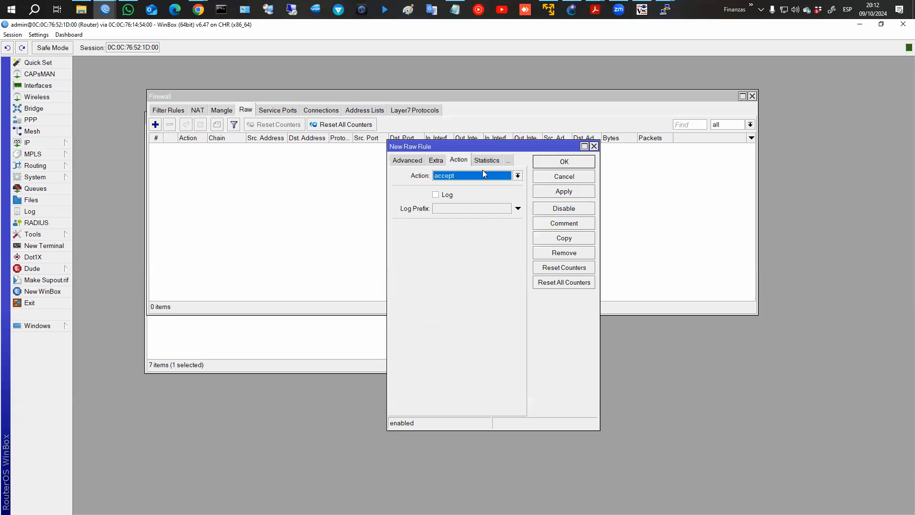
left_click(481, 175)
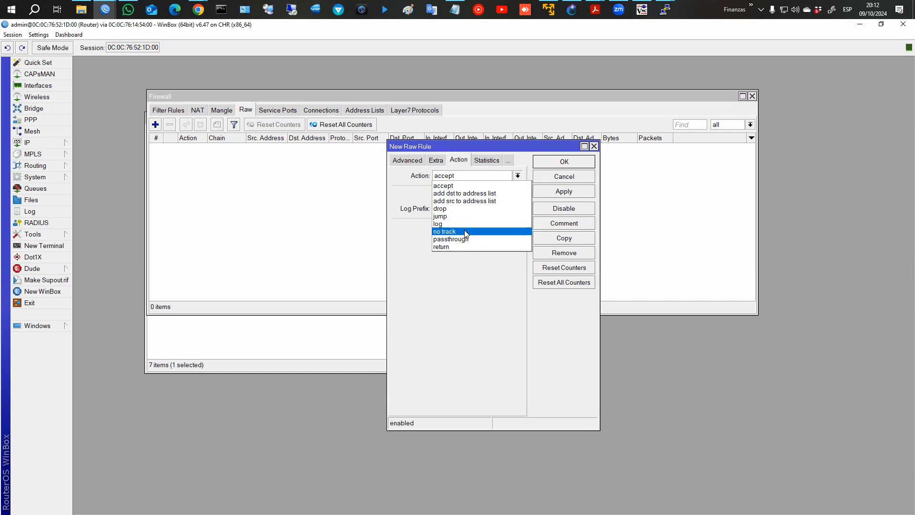
left_click(483, 177)
left_click(555, 178)
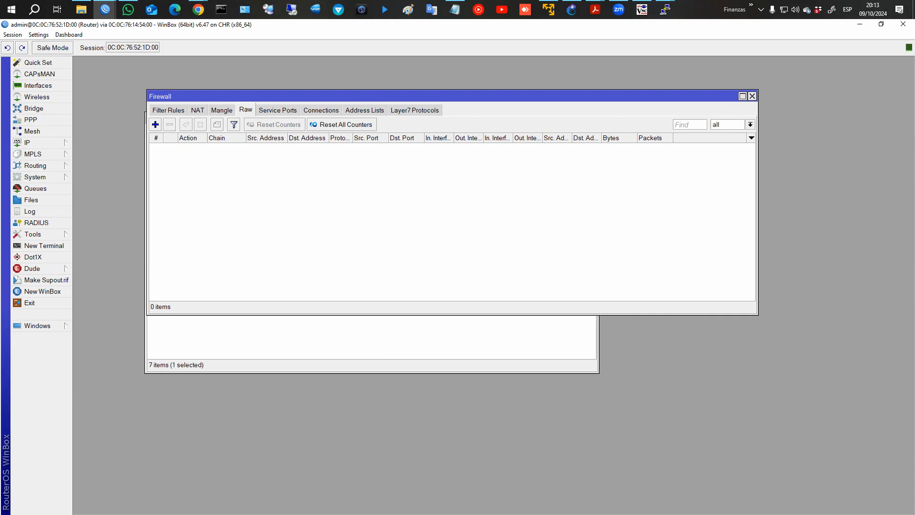
left_click(753, 96)
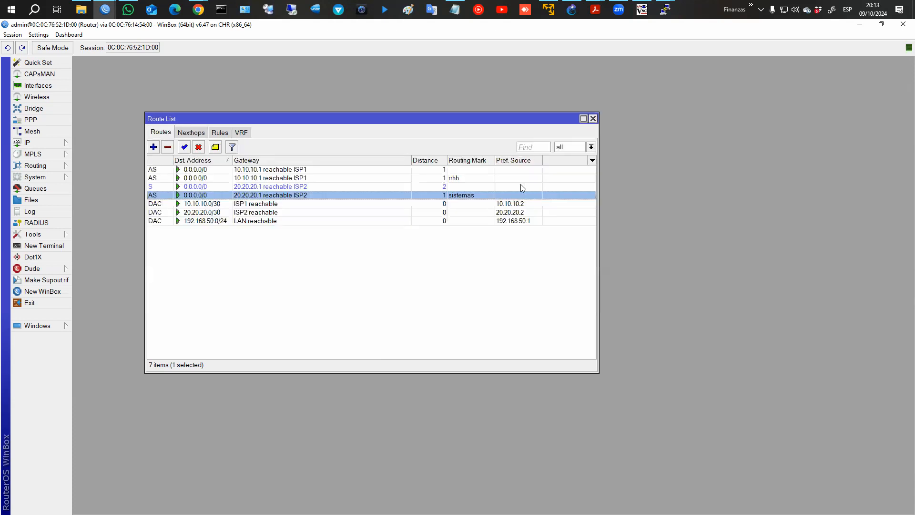
left_click(198, 10)
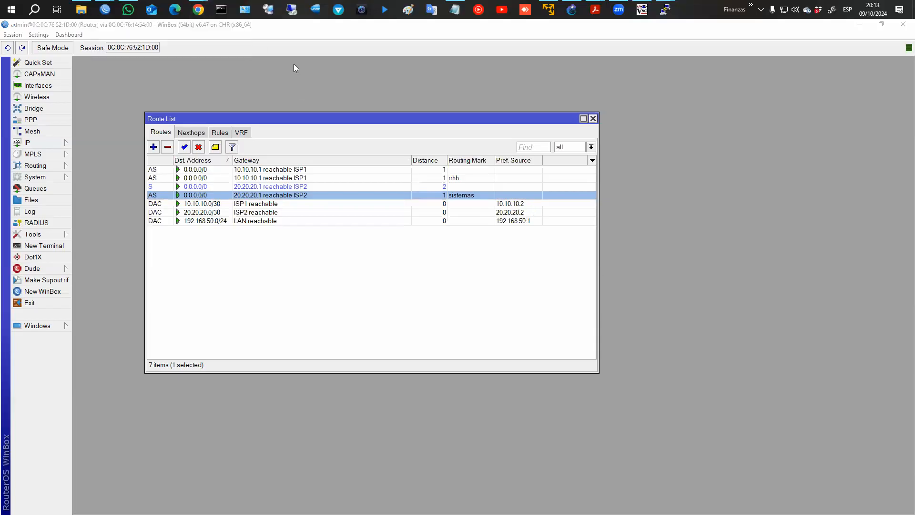
Bring the Moodle 'L7 protocols' book page forward to read chapter 1 on the L7-matcher.
mouse_move(198, 11)
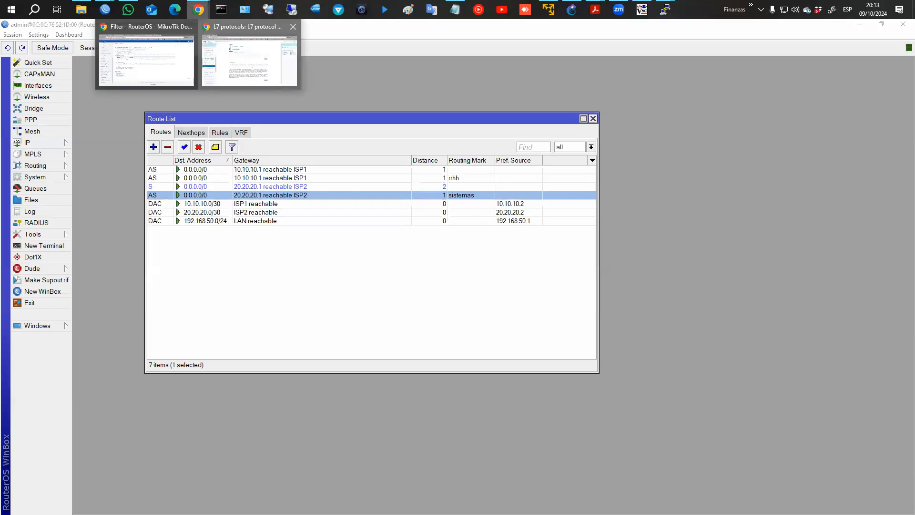
left_click(231, 48)
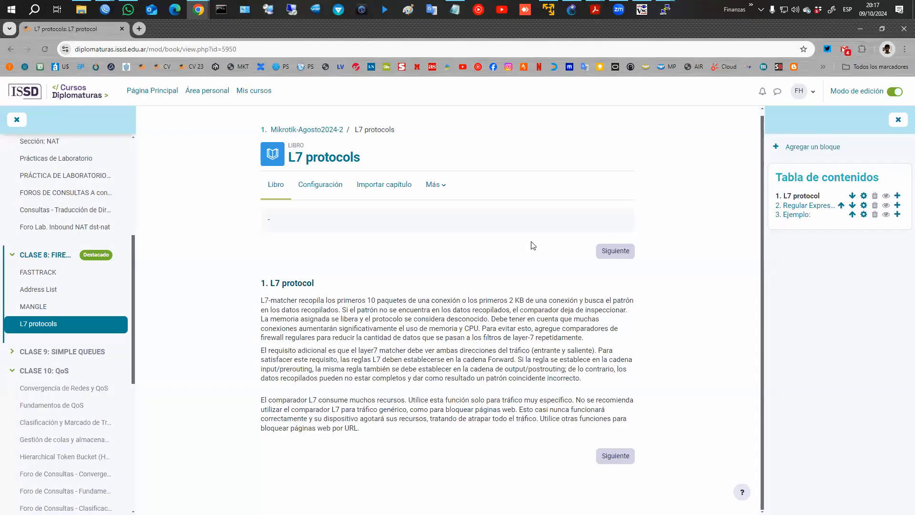
Advance to the 'Regular Expressions' chapter and open regex101.com in a new tab.
left_click(613, 458)
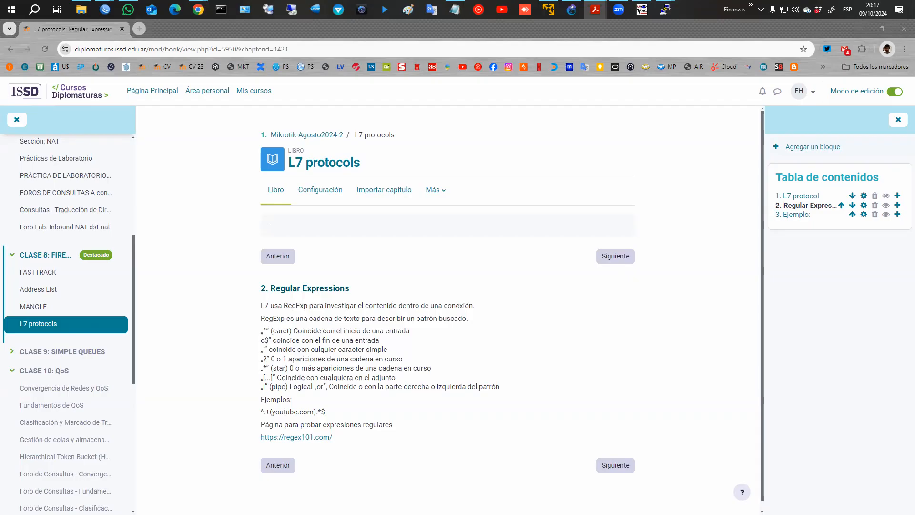
left_click(309, 437)
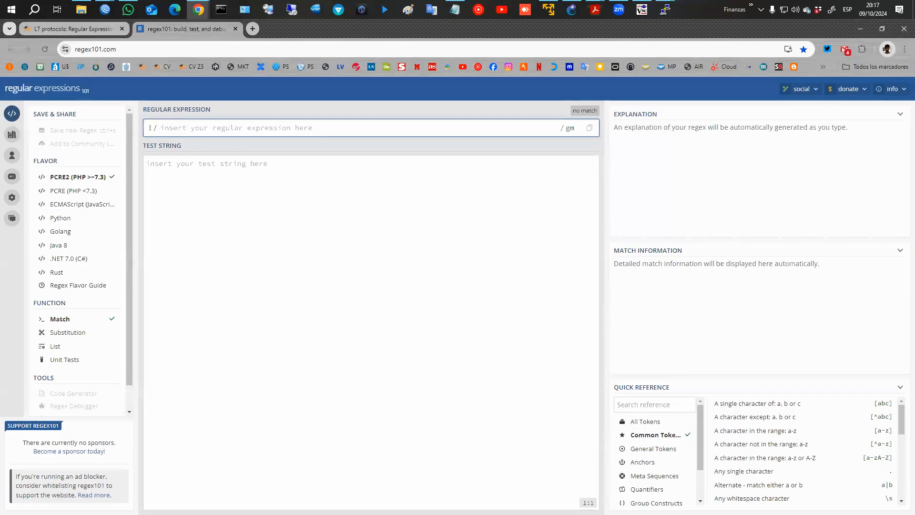
Disconnect from RoMON, close the old session and connect to router 172.16.0.1:9000.
key("alt+Tab")
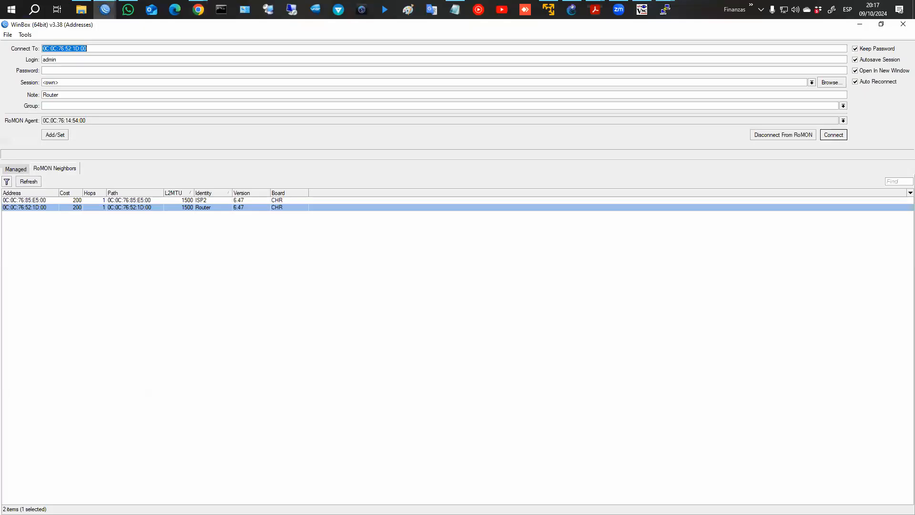
left_click(17, 168)
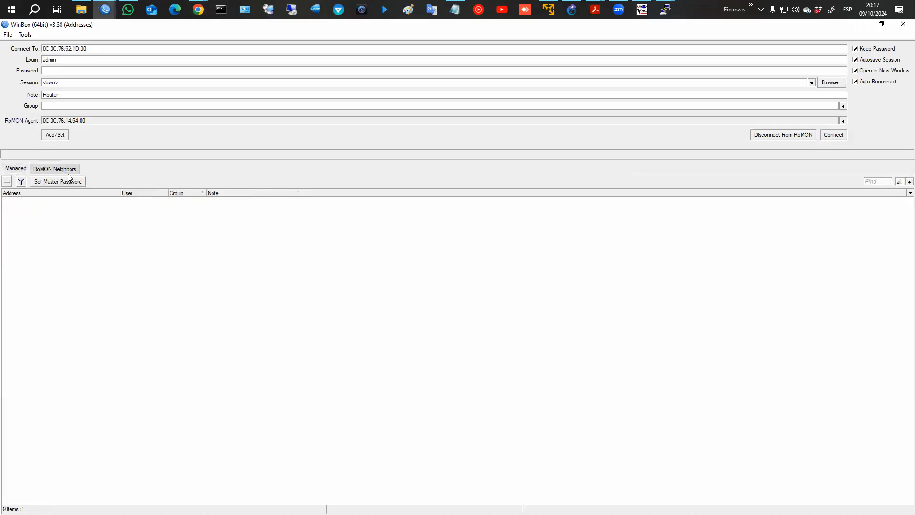
left_click(806, 136)
left_click(106, 10)
left_click(149, 35)
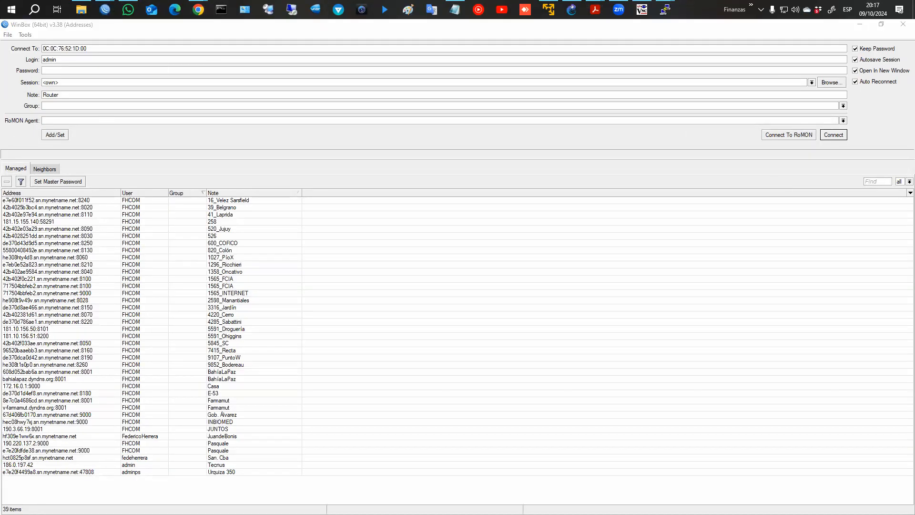
mouse_move(106, 9)
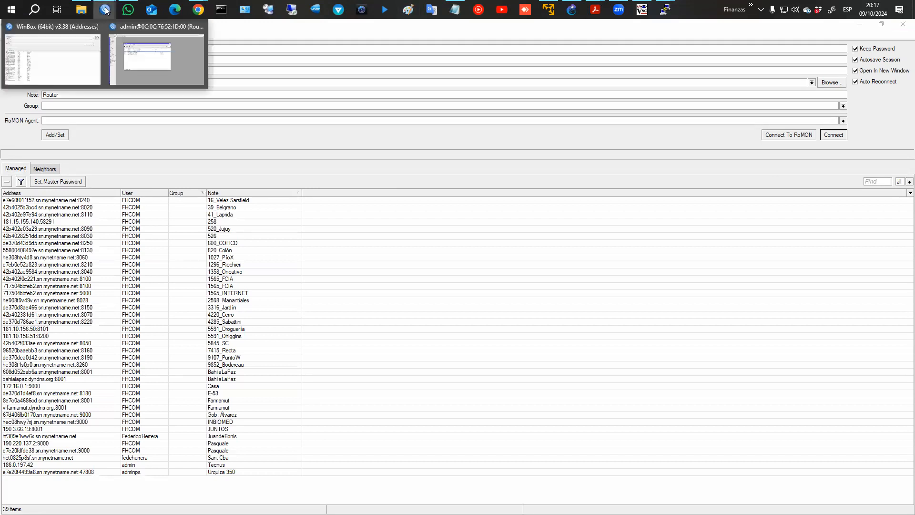
left_click(197, 26)
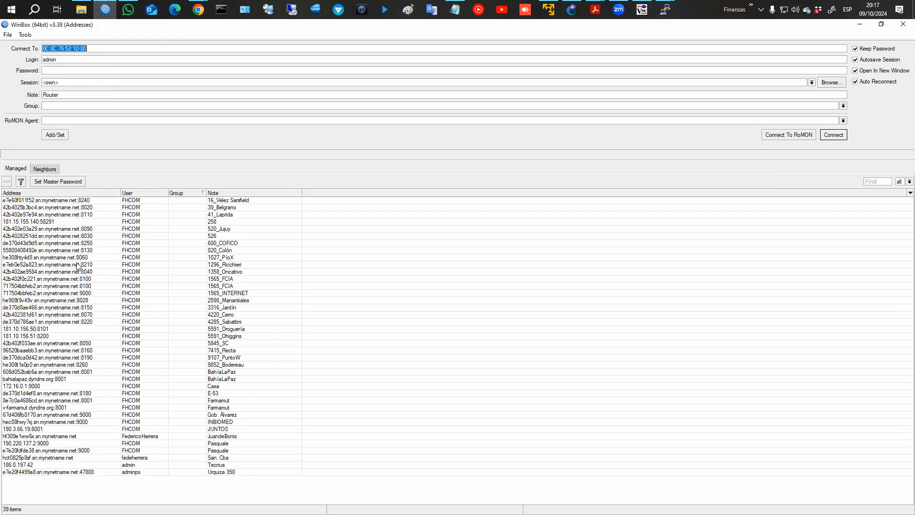
double_click(206, 386)
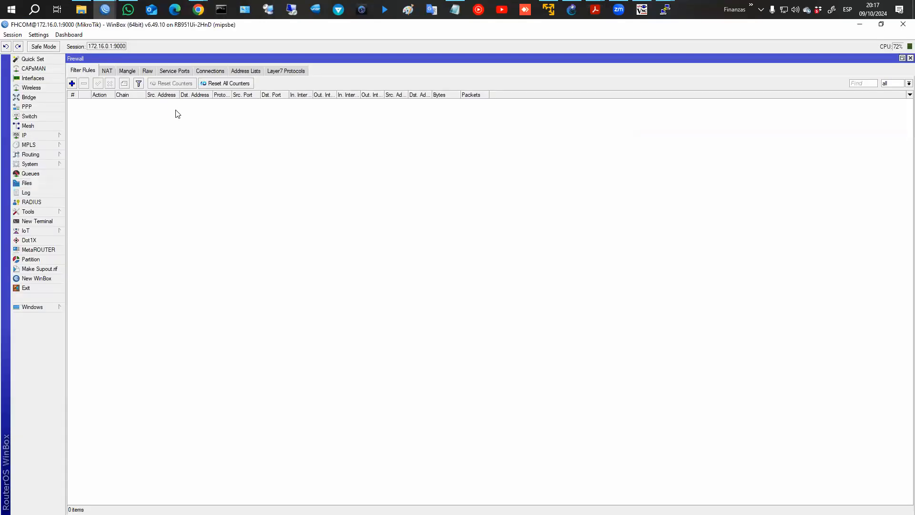
Open the Clarin Layer7 protocol entry and copy its regexp for regex101.
left_click(270, 70)
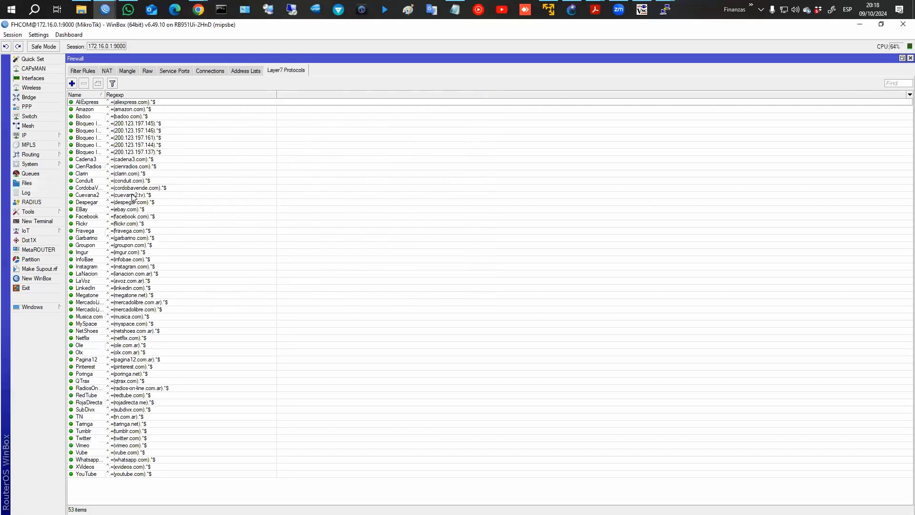
left_click(131, 174)
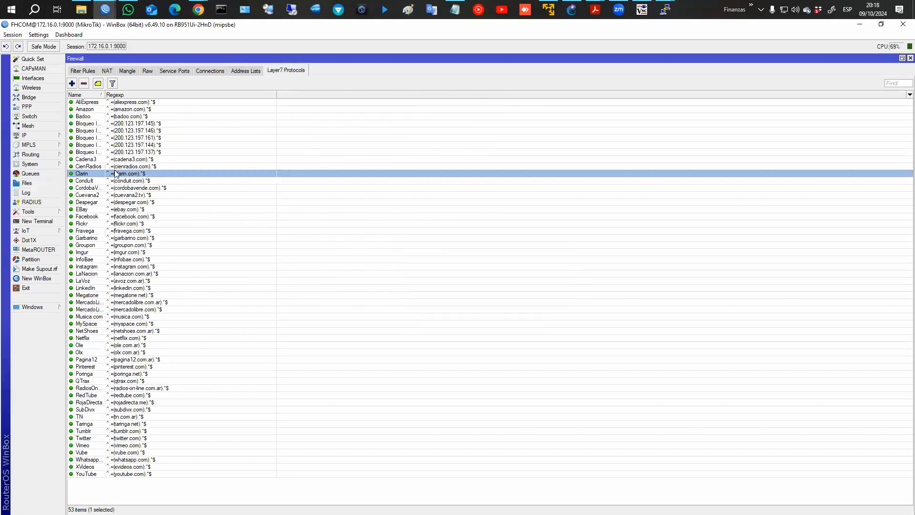
double_click(119, 173)
left_click_drag(466, 267, 372, 265)
key("ctrl+c")
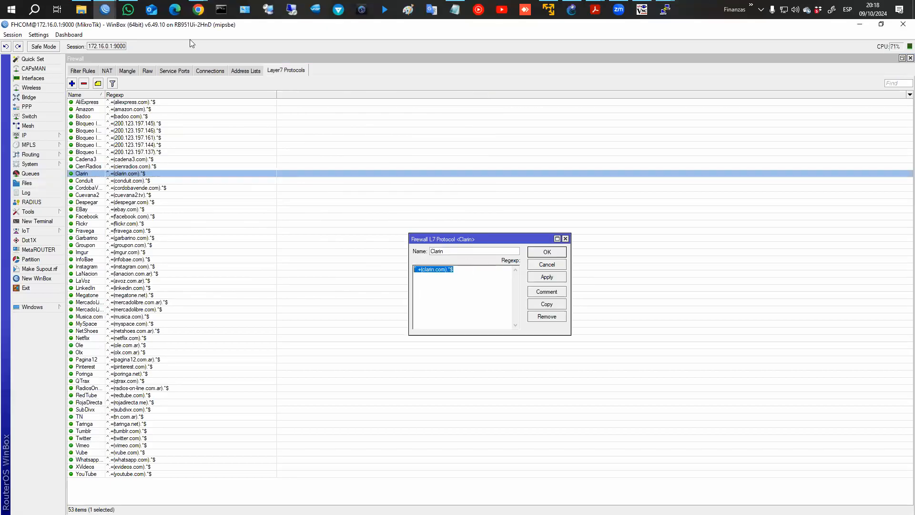
left_click(199, 9)
left_click(274, 69)
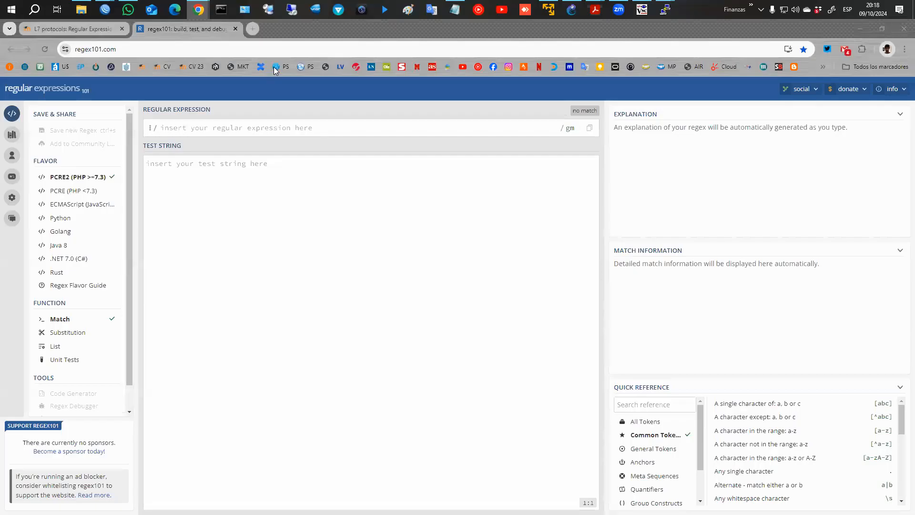
left_click(224, 125)
key("ctrl+v")
left_click(243, 196)
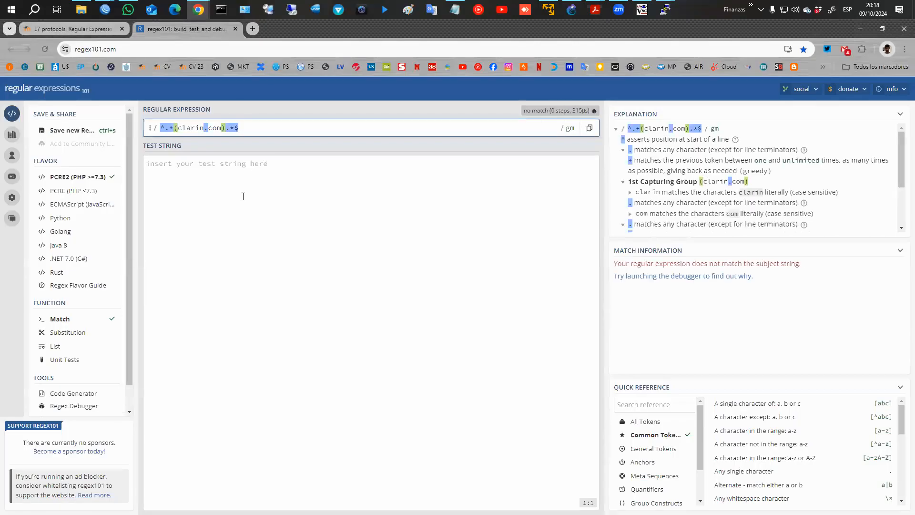
type("www.clarin.co")
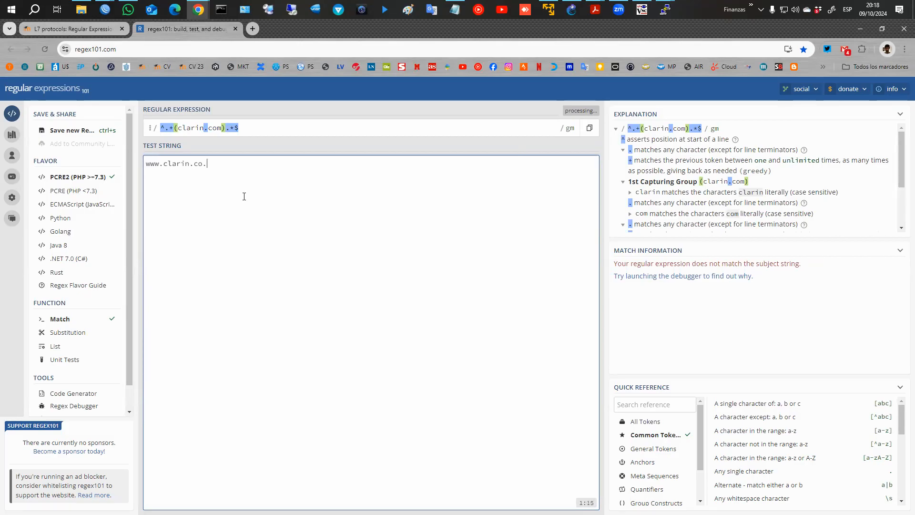
type("m.")
key("BackSpace")
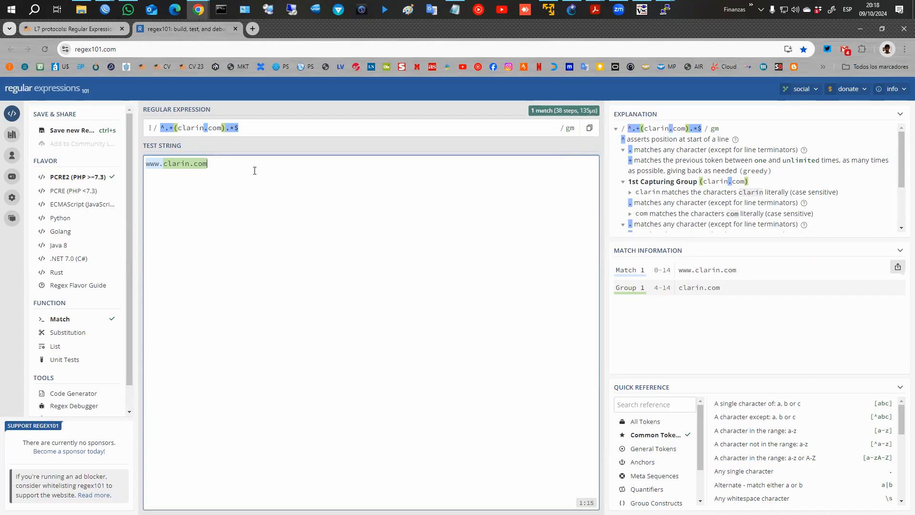
type(".ar")
Review the Clarin regexp in WinBox and close its dialog unchanged, twice.
left_click(105, 9)
left_click(192, 83)
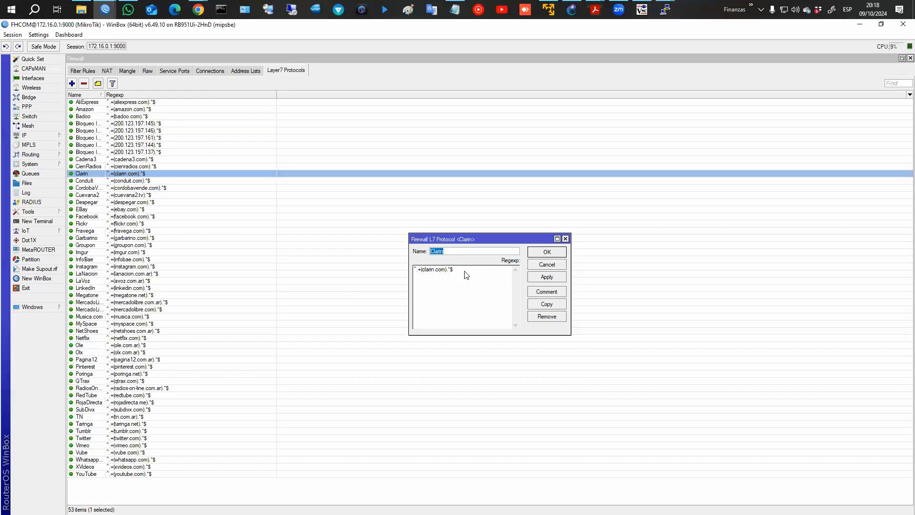
left_click(425, 271)
left_click(550, 266)
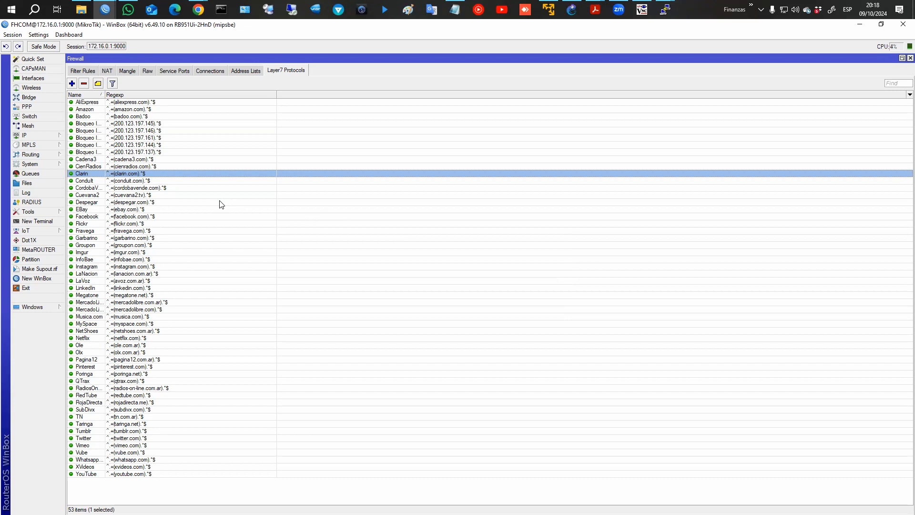
key("alt+Tab")
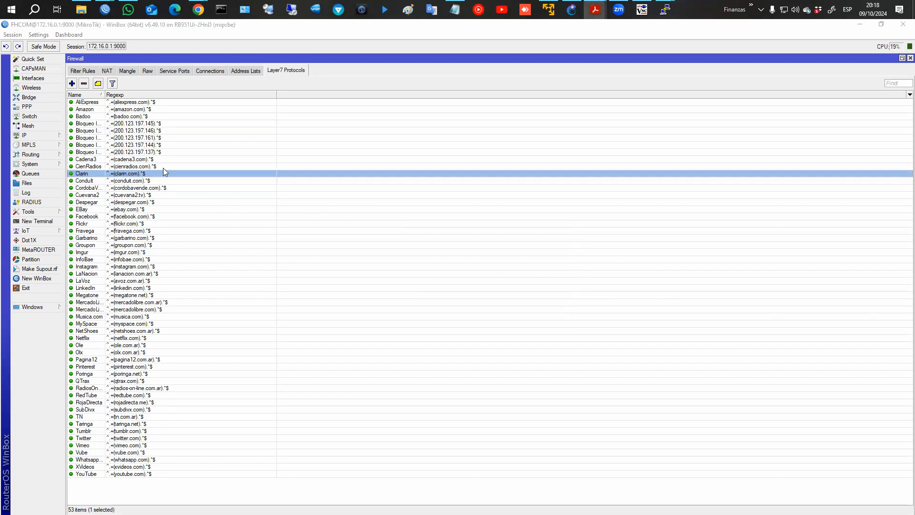
double_click(164, 175)
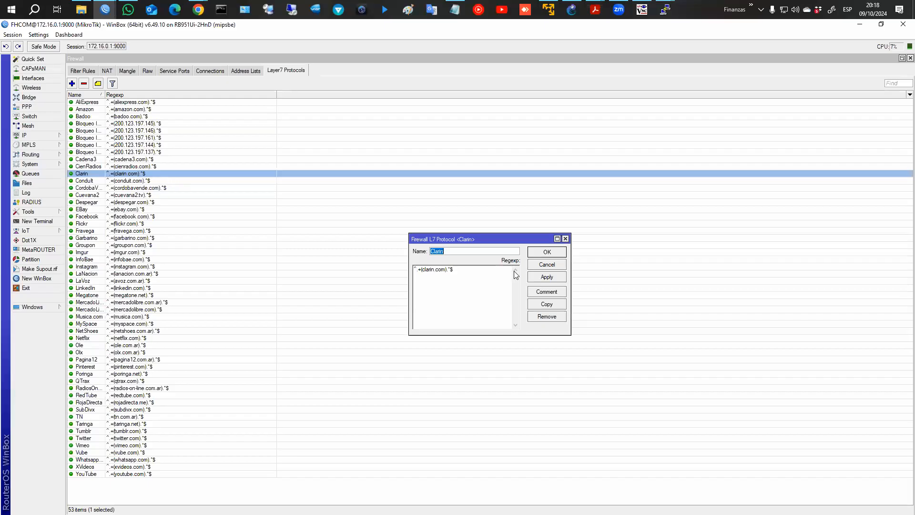
left_click(542, 266)
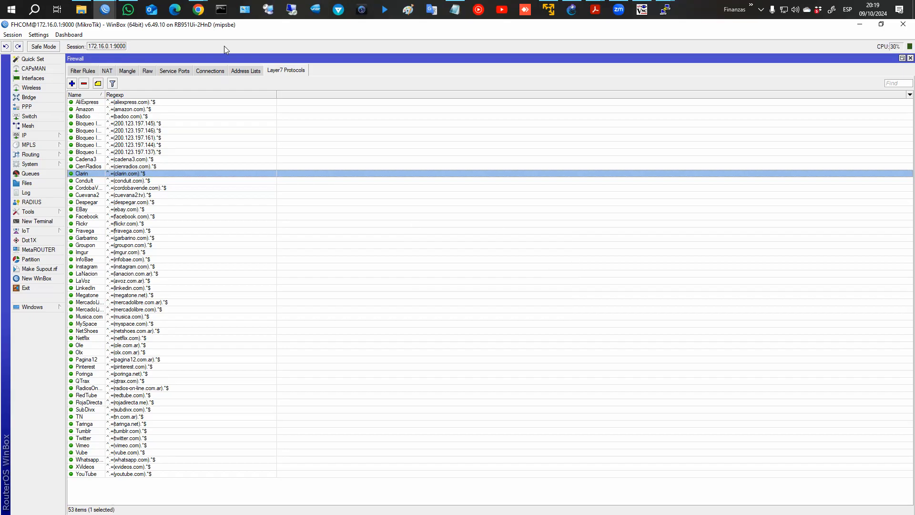
left_click(198, 9)
Return from regex101 to the L7 protocols book's Regular Expressions chapter.
left_click(238, 69)
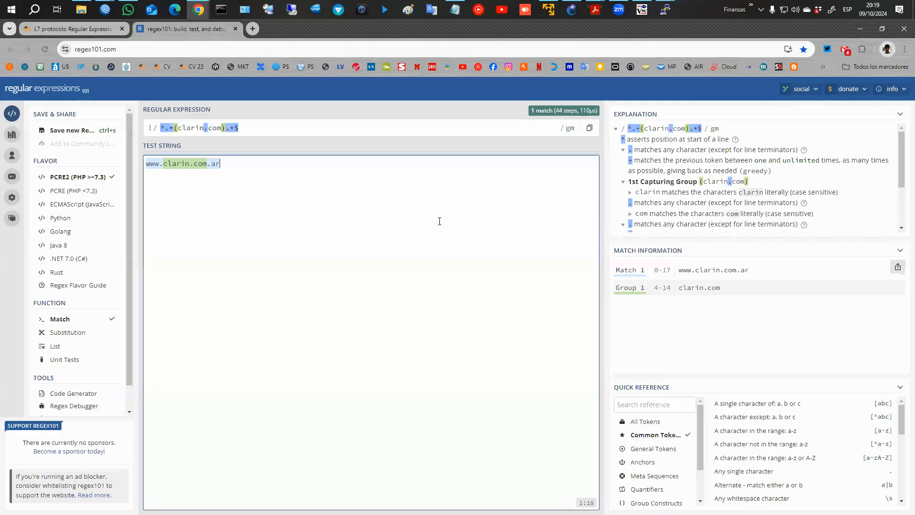
left_click(100, 30)
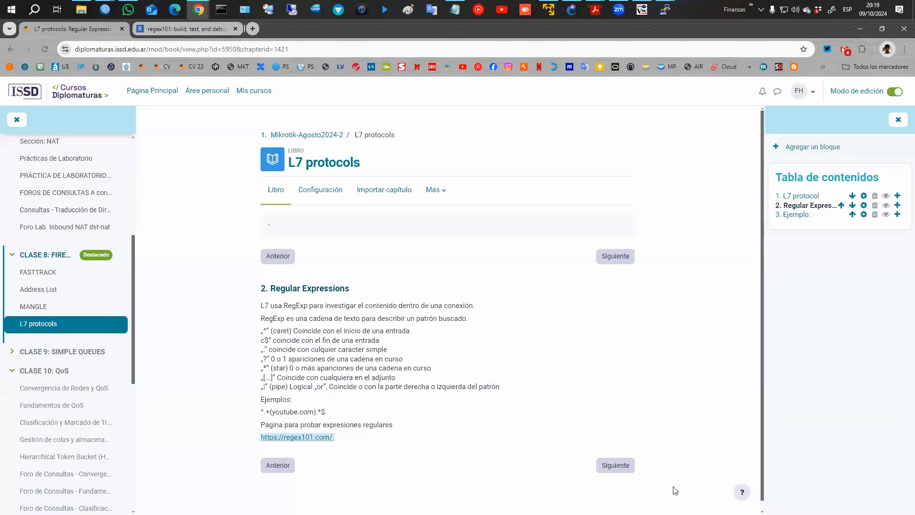
Go to chapter 3 'Ejemplo: Youtube Matcher' and highlight the note that L7 only matches HTTP.
left_click(612, 468)
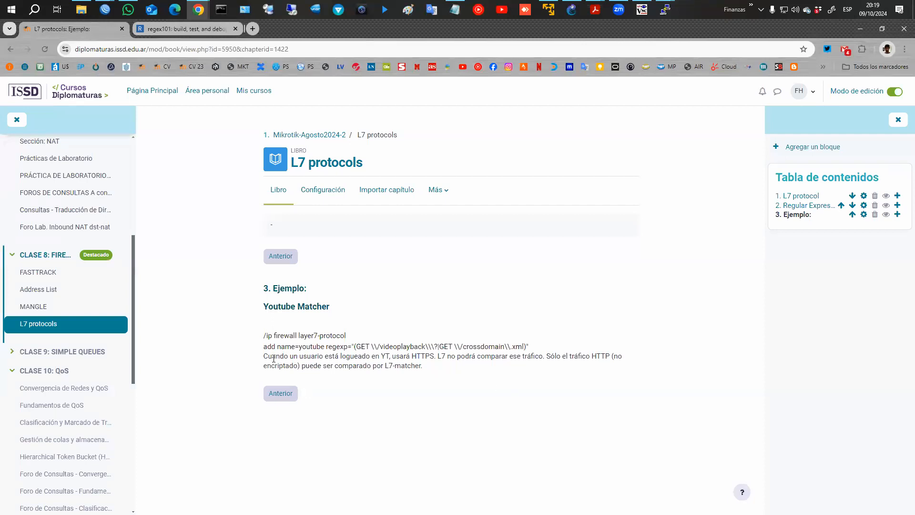
left_click_drag(273, 357, 610, 357)
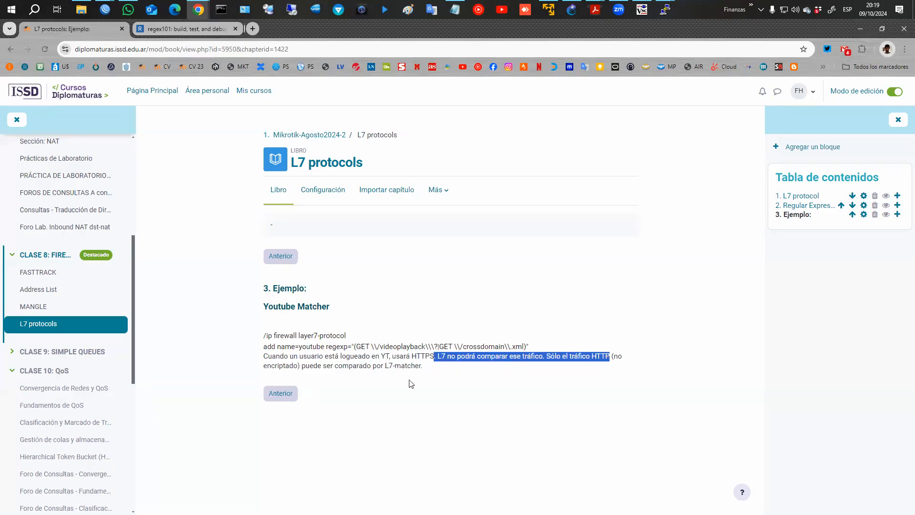
Minimize Chrome to reveal WinBox's Layer7 Protocols list of 53 site regexps.
left_click(859, 27)
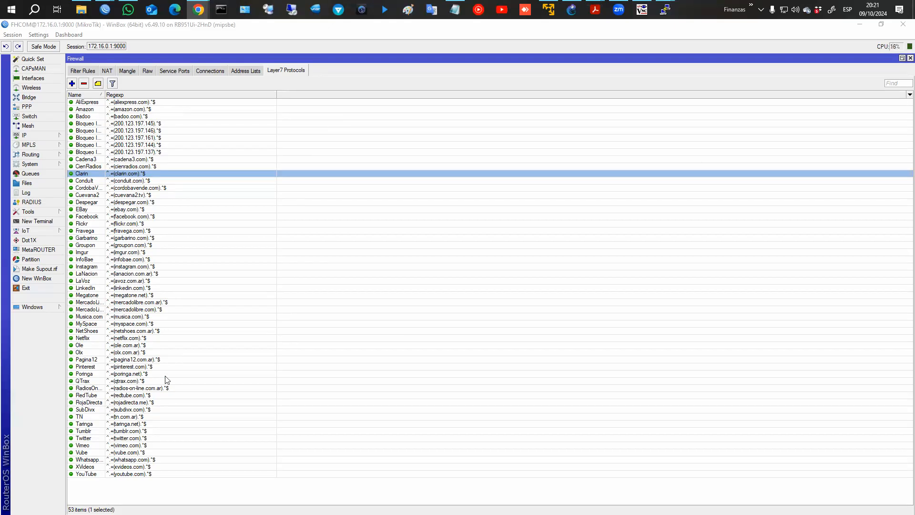
Locate the LaVoz regexp entry, then select the disabled L7 forward rule in Filter Rules.
left_click(149, 473, "shift")
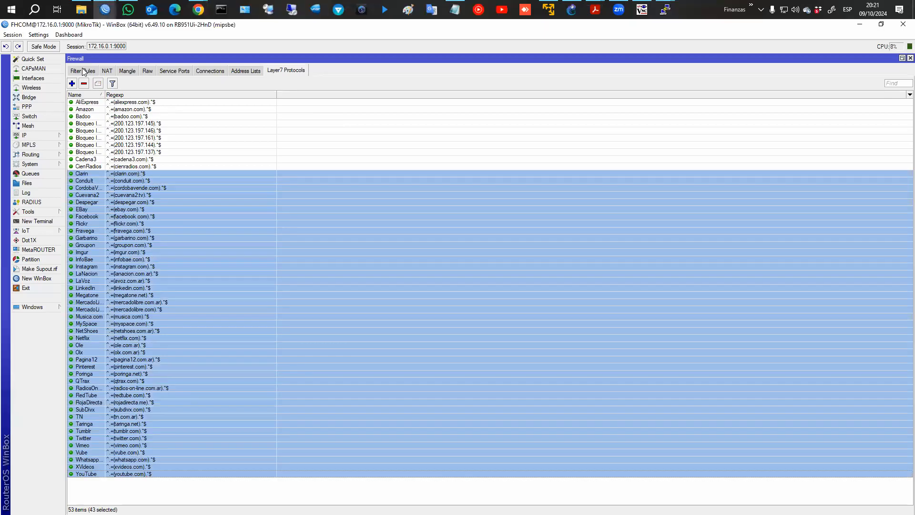
left_click(154, 243)
left_click(97, 282)
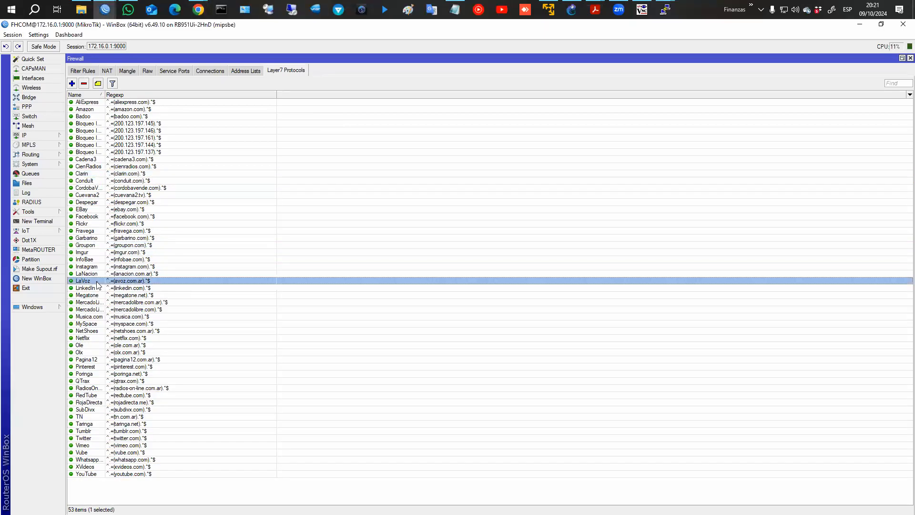
left_click(82, 70)
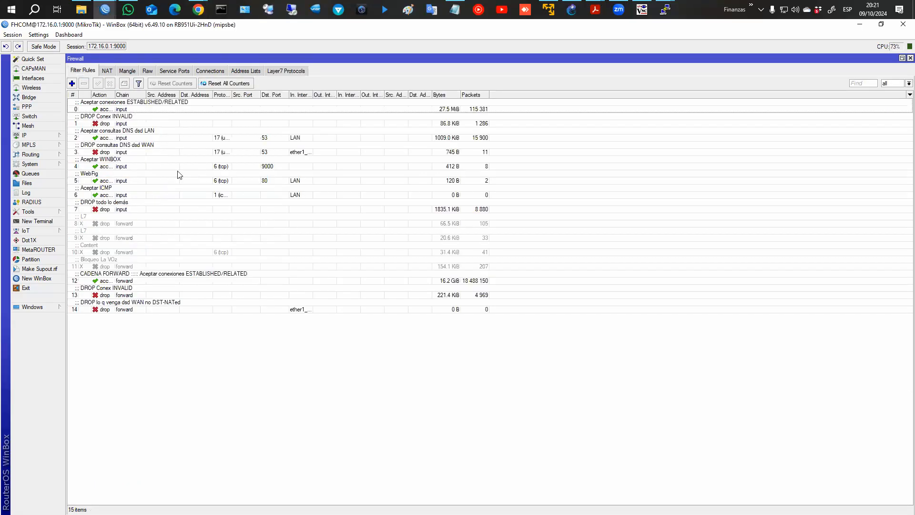
left_click(119, 224)
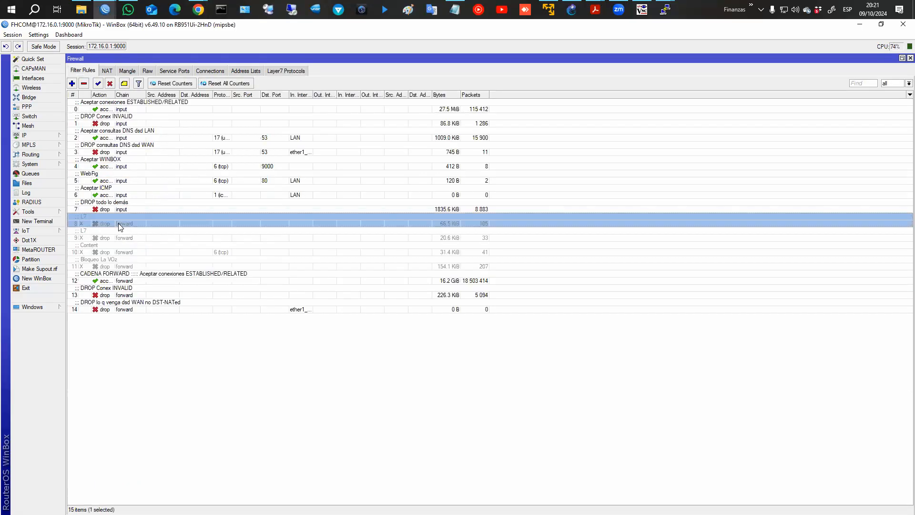
Enable the forward drop rule matching Layer7 protocol LaVoz and save it.
double_click(161, 223)
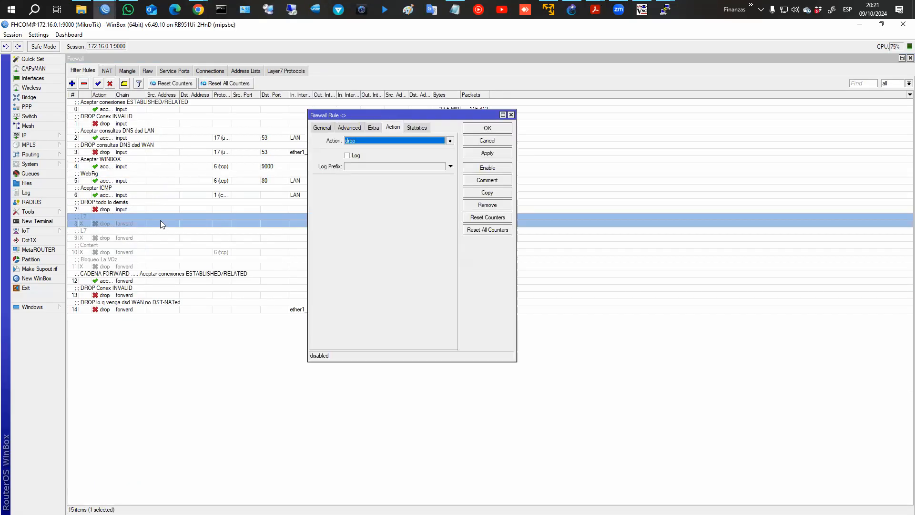
left_click(350, 127)
left_click(324, 128)
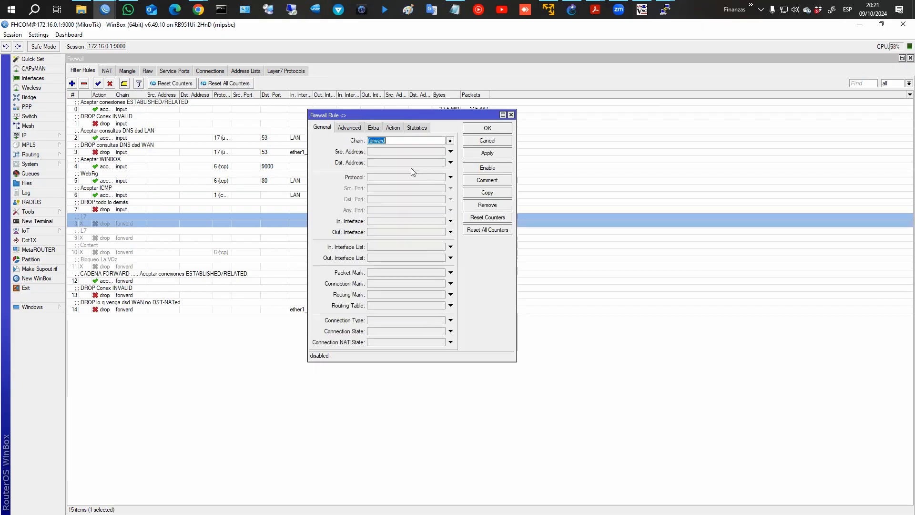
left_click(357, 130)
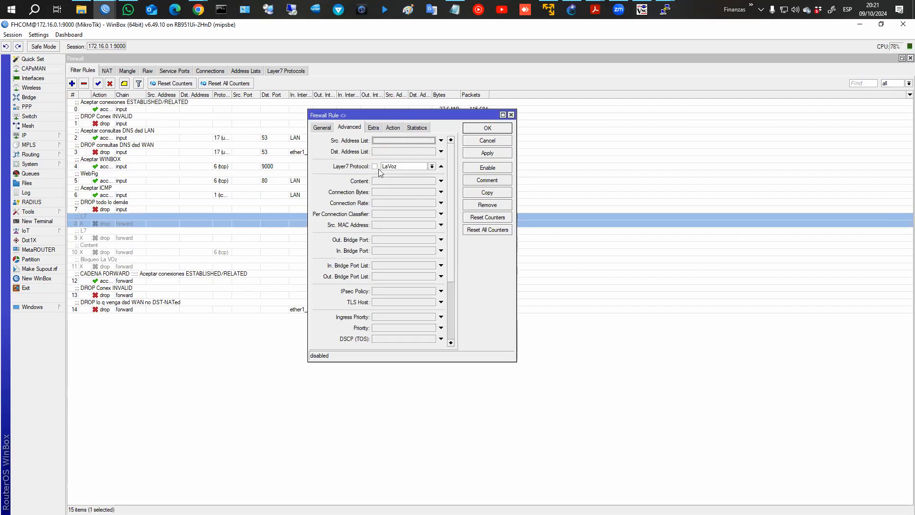
left_click(432, 167)
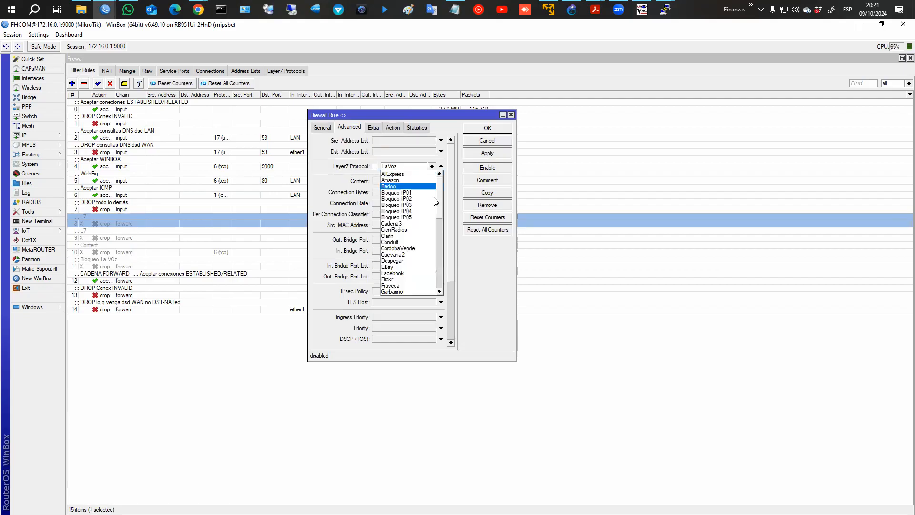
left_click_drag(445, 265, 438, 180)
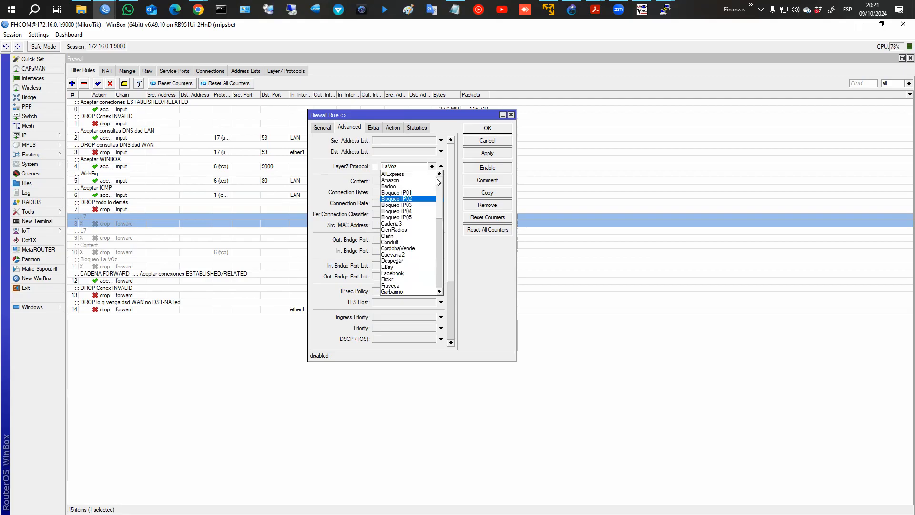
left_click(432, 166)
left_click(393, 127)
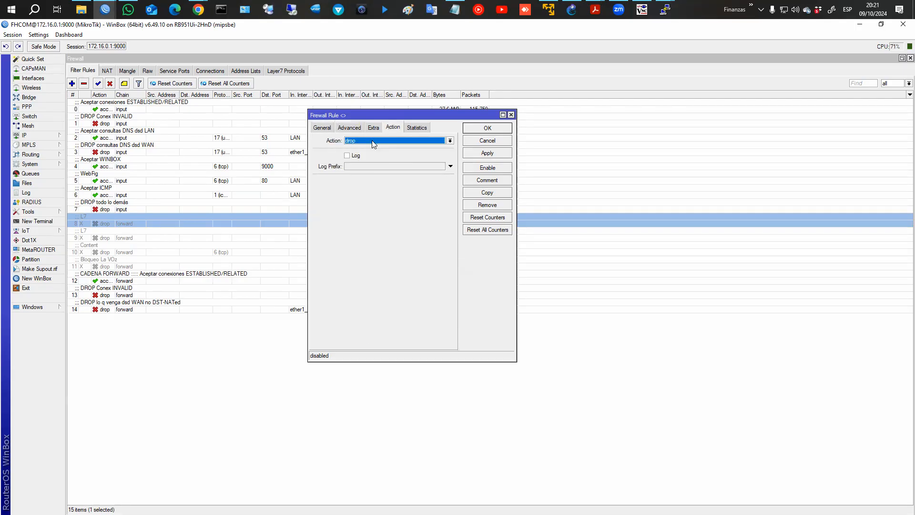
left_click(488, 168)
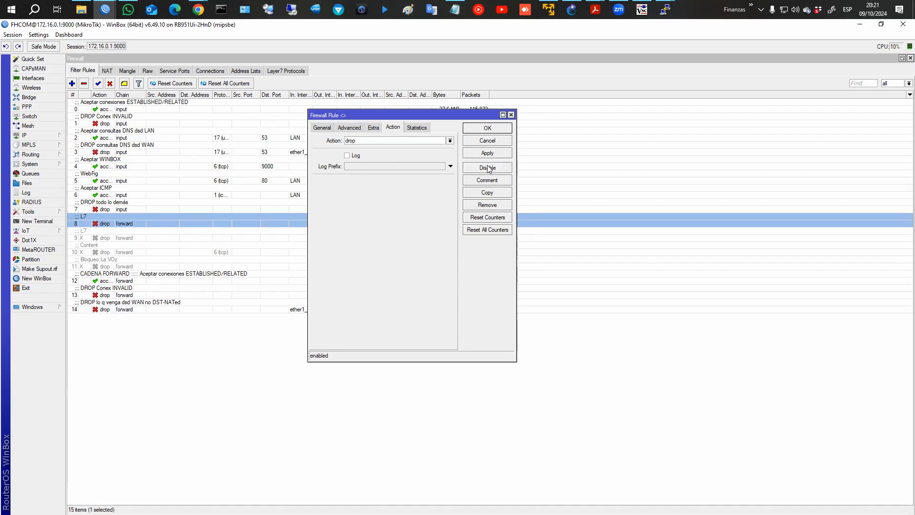
left_click(488, 128)
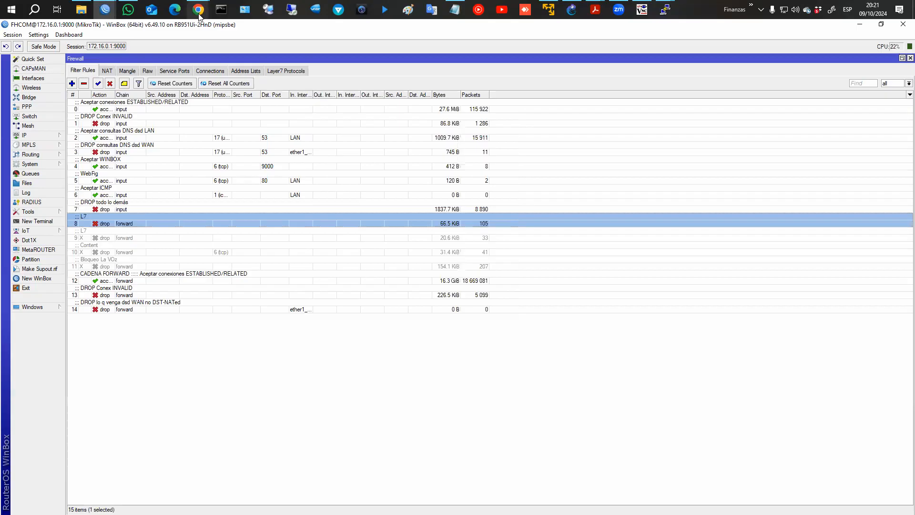
Open a new Chrome incognito window and start typing www in its address bar.
mouse_move(199, 16)
left_click(283, 62)
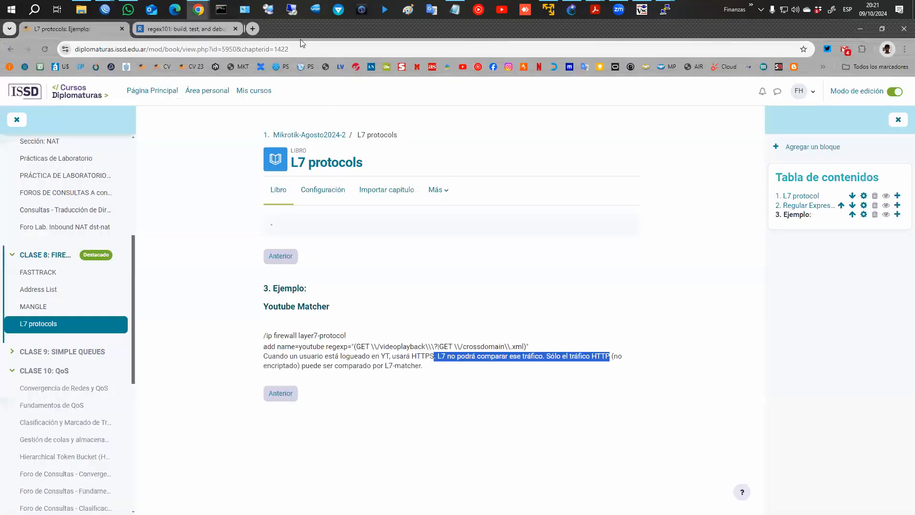
left_click(904, 49)
left_click(781, 97)
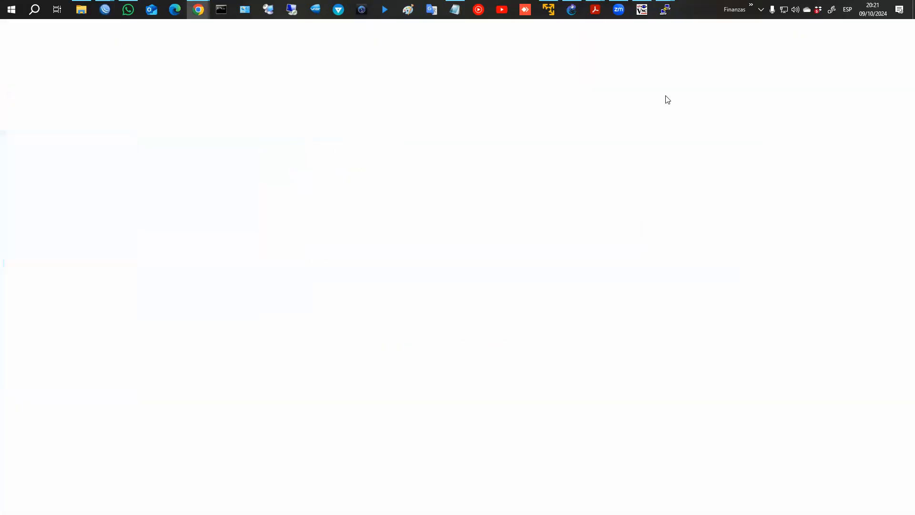
type("www")
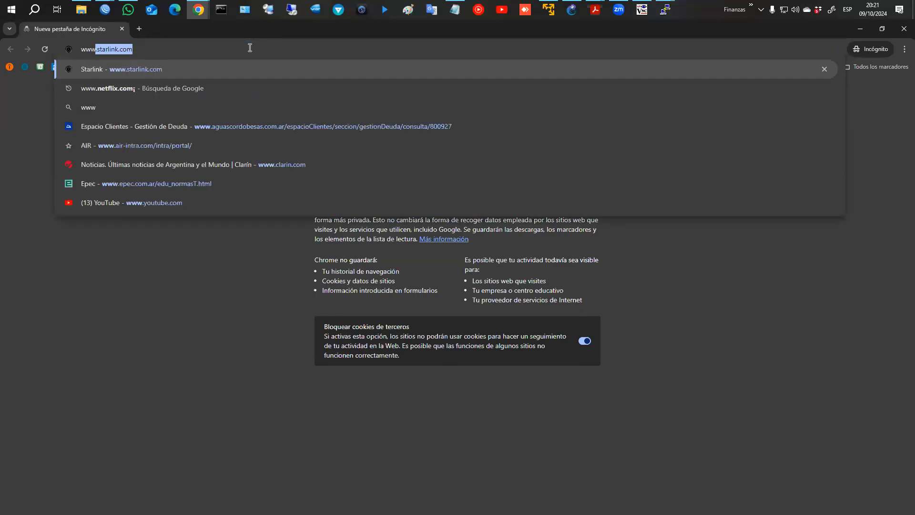
Tile WinBox left and the incognito window right, close Wireless Tables, and reset all rule counters.
double_click(222, 28)
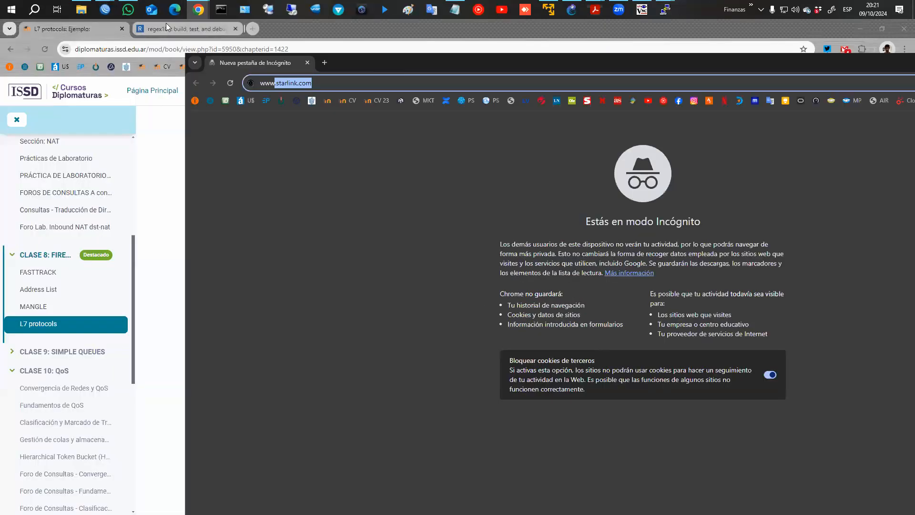
mouse_move(105, 9)
left_click(161, 51)
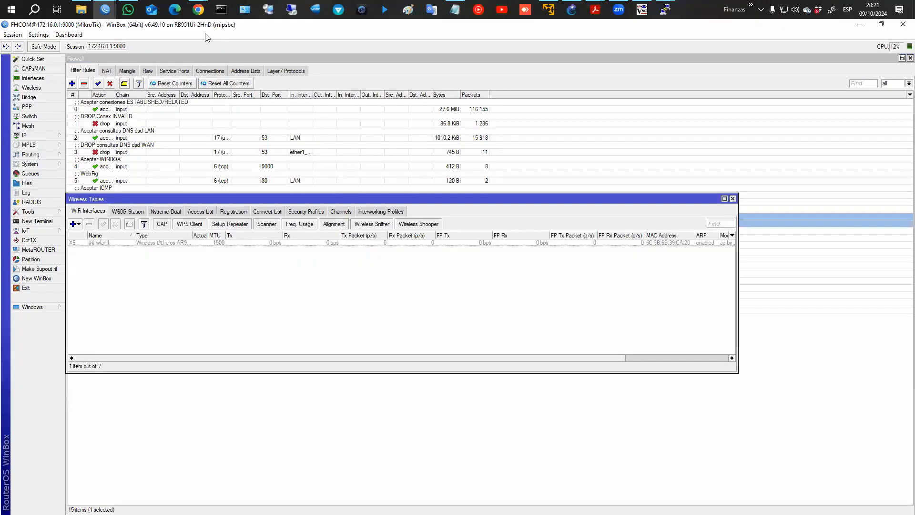
key("super+Left")
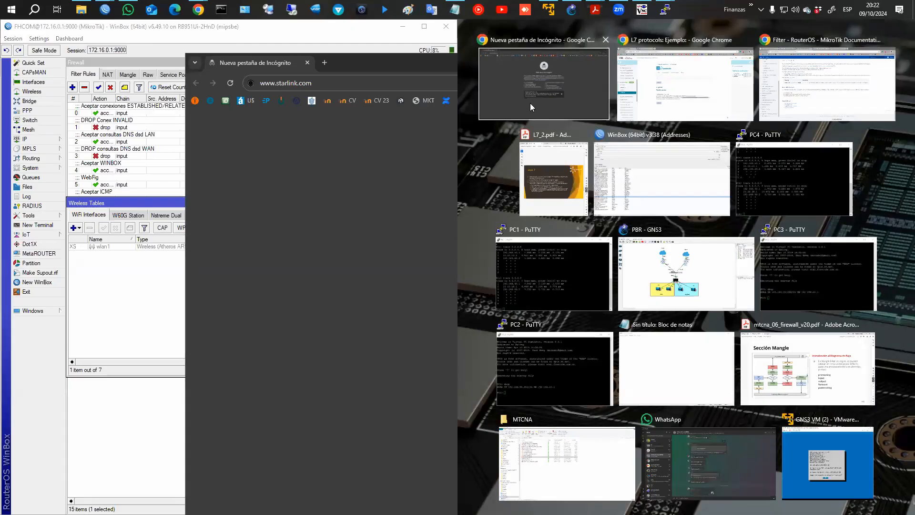
left_click(530, 103)
left_click(273, 253)
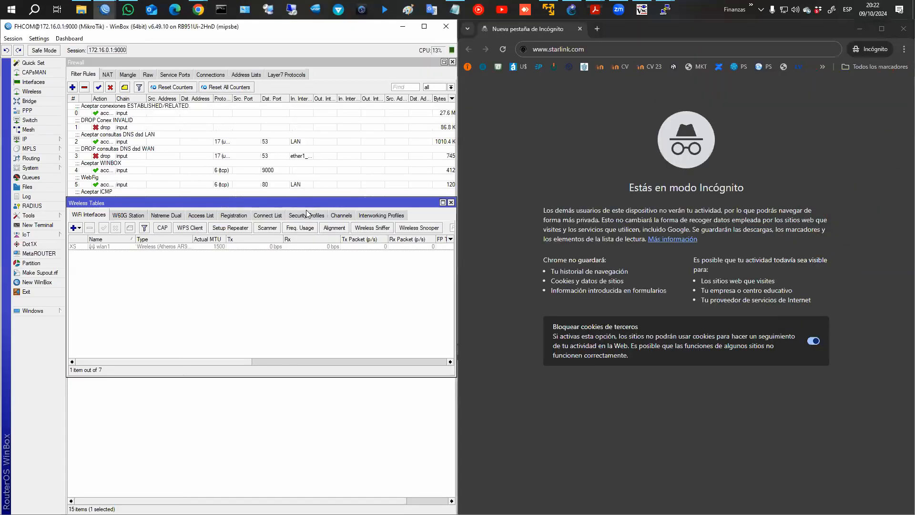
left_click(451, 203)
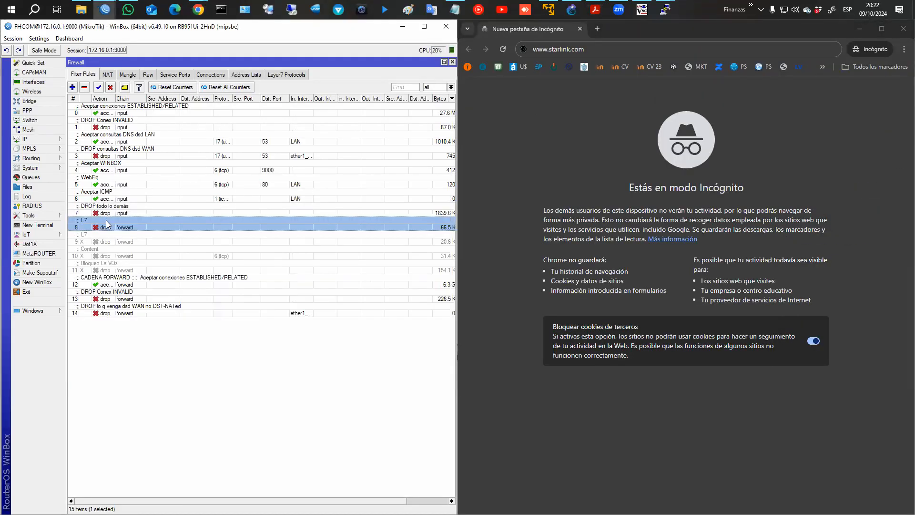
left_click(225, 87)
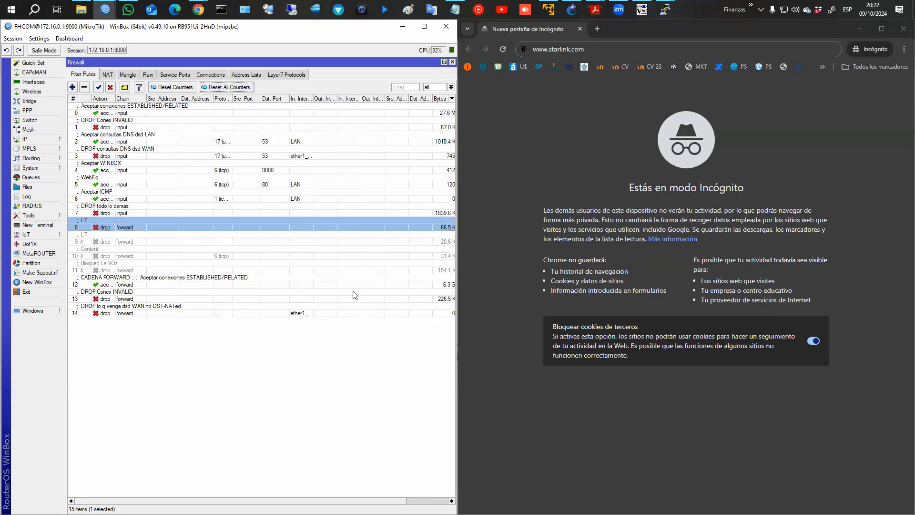
left_click_drag(296, 501, 339, 501)
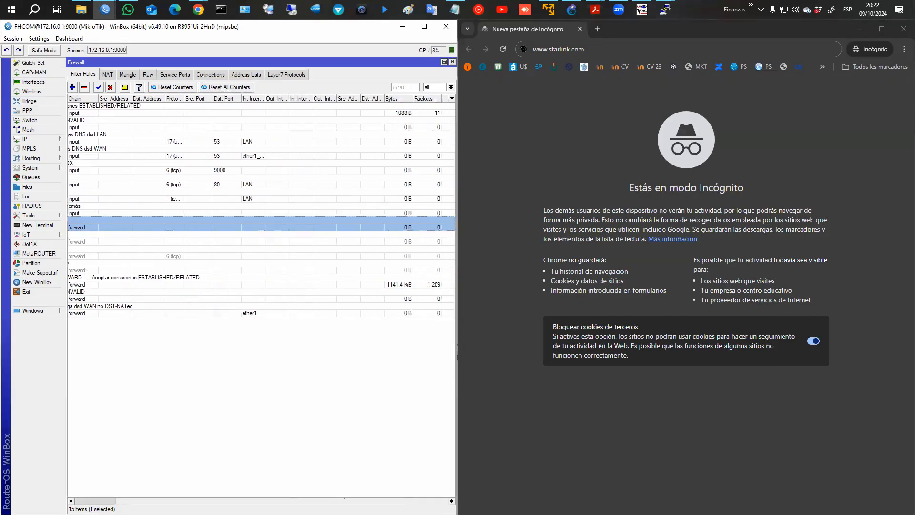
left_click(595, 50)
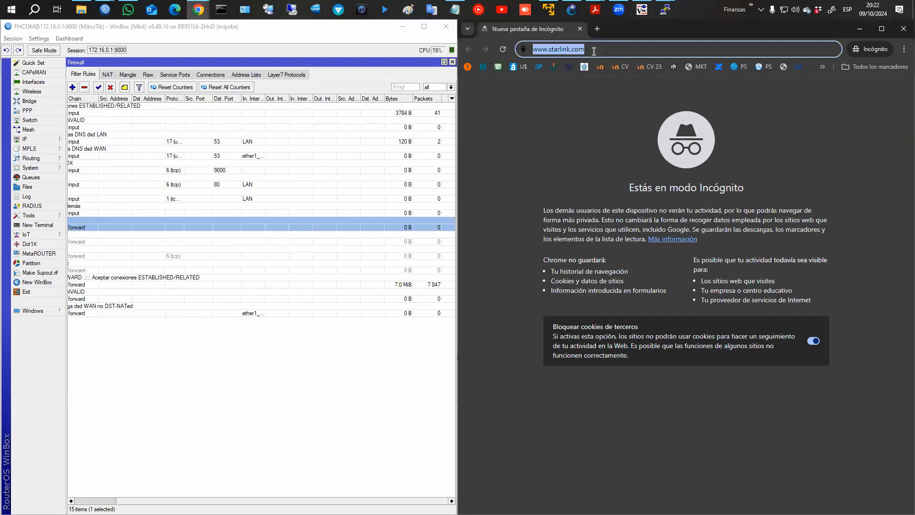
type("www.la")
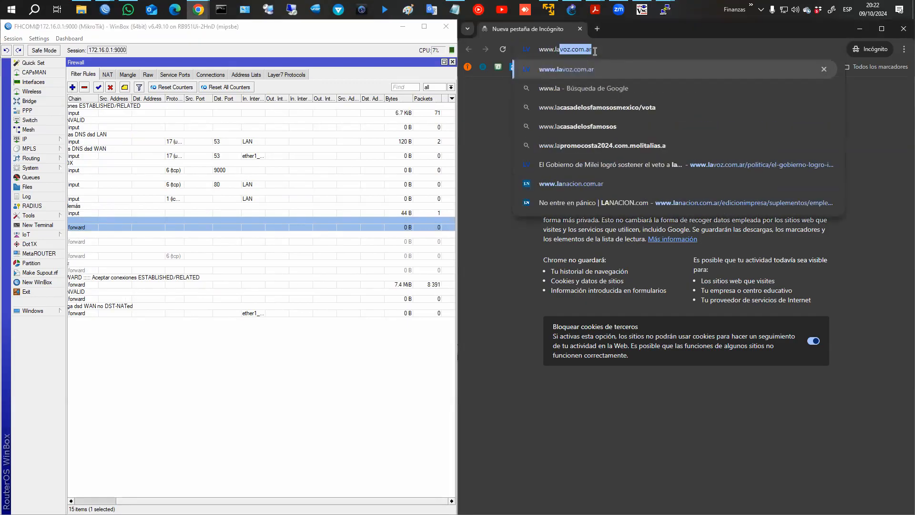
key("Return")
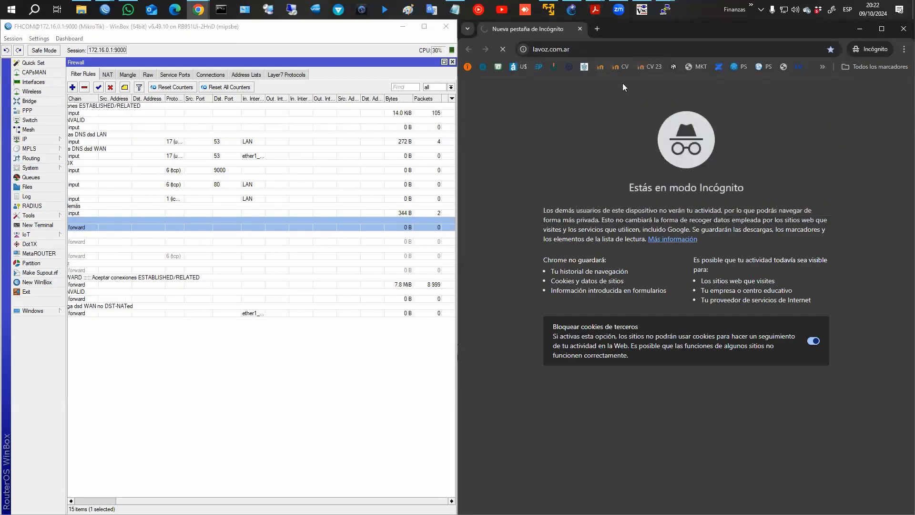
left_click(128, 231)
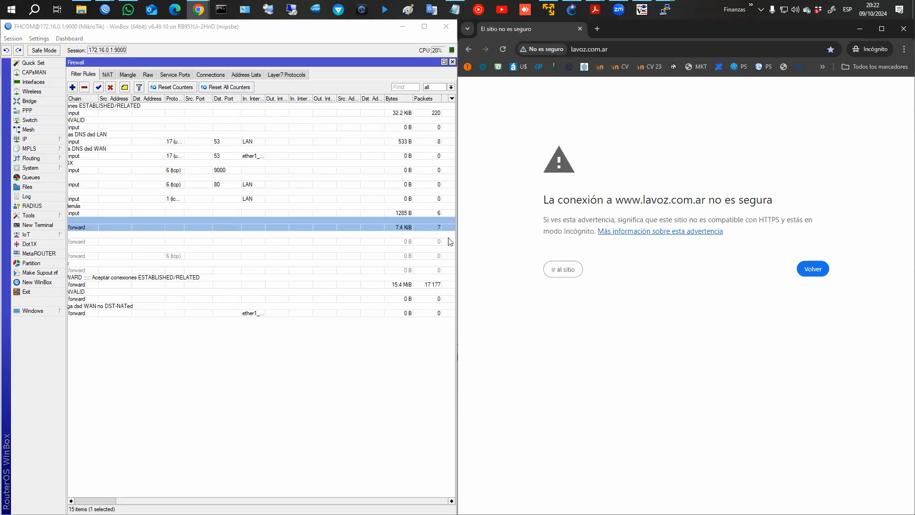
Try setting the L7 rule's action to reject with tcp reset, then cancel the change.
double_click(421, 227)
left_click(334, 144)
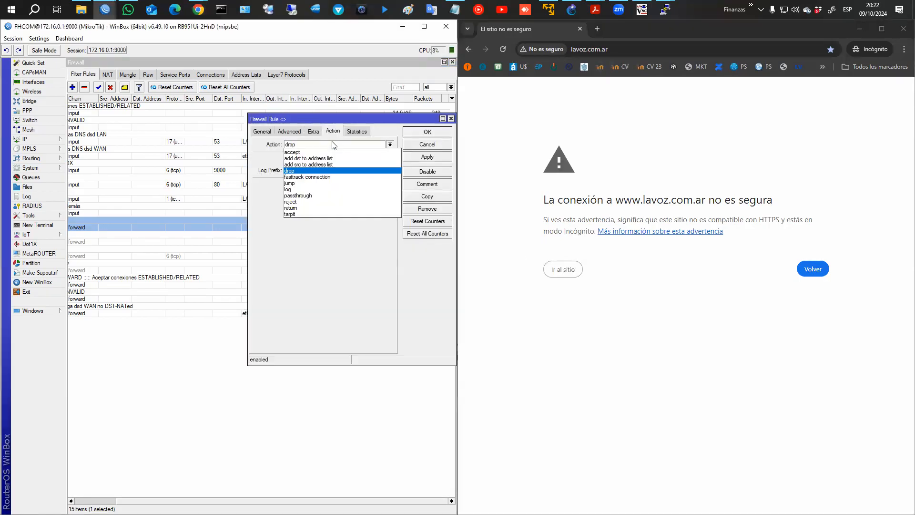
left_click(317, 201)
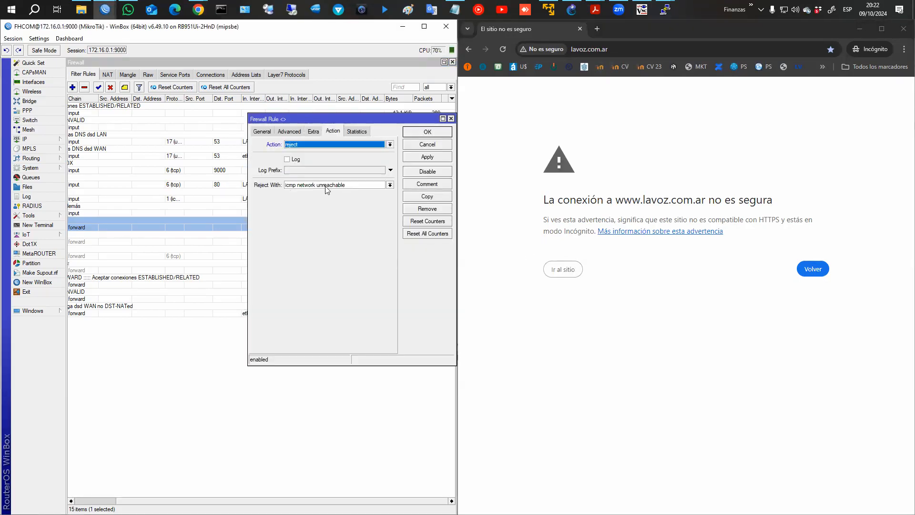
left_click(328, 185)
left_click(310, 235)
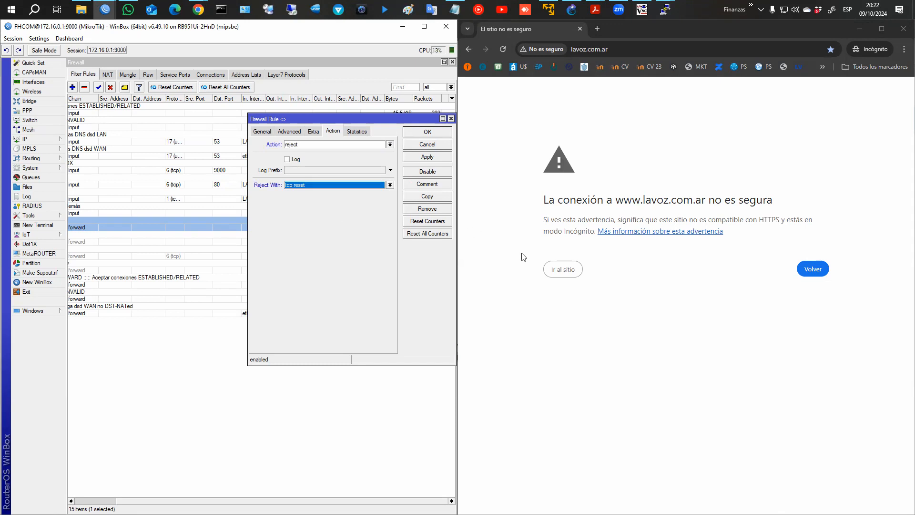
left_click(419, 145)
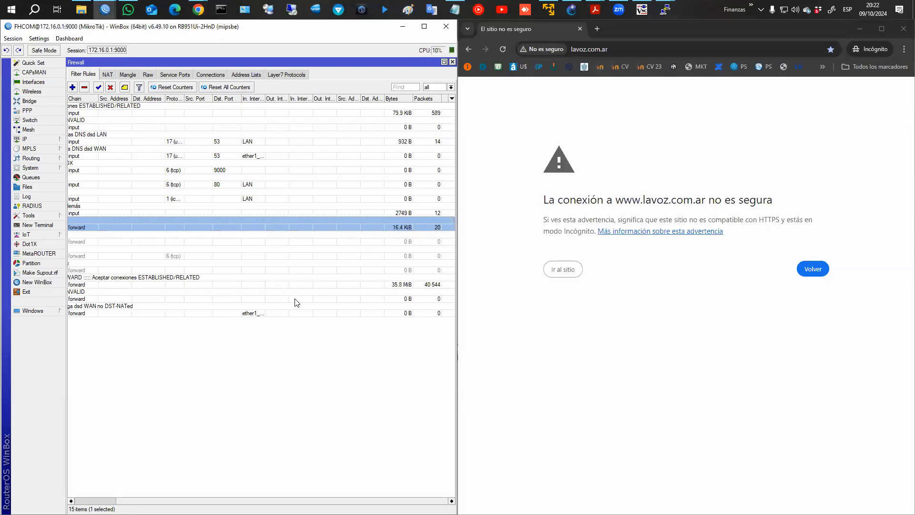
Disable the L7 rule and enable Content rule 10.
left_click_drag(225, 500, 125, 492)
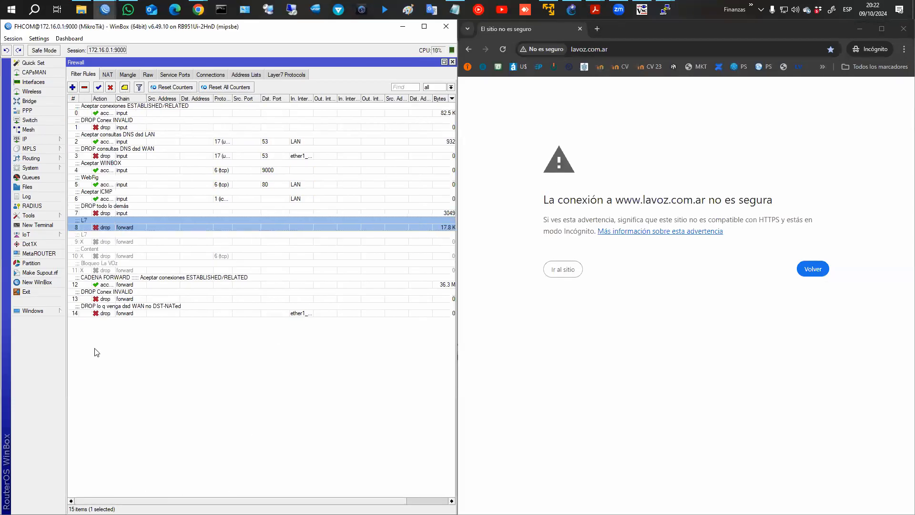
left_click(110, 87)
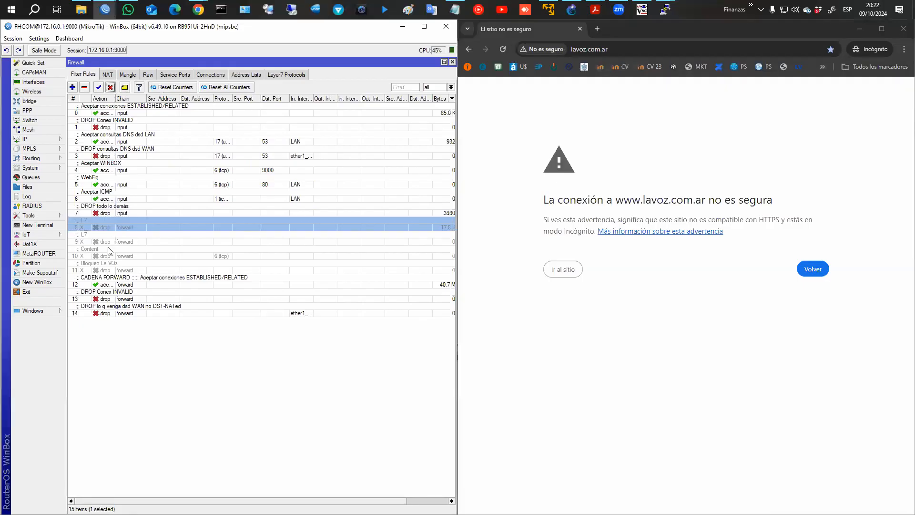
left_click(109, 256)
left_click(98, 87)
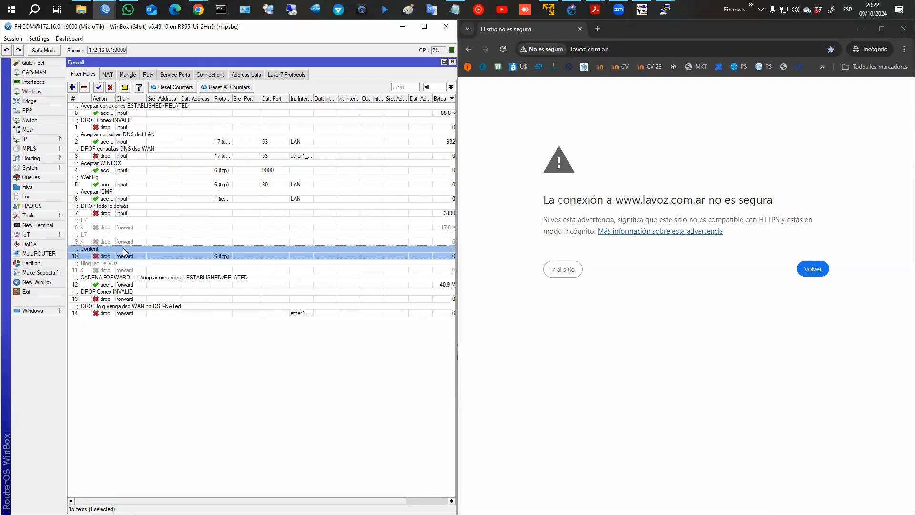
Open the Content rule and set its Advanced Content match to lavoz.
double_click(133, 257)
left_click(262, 132)
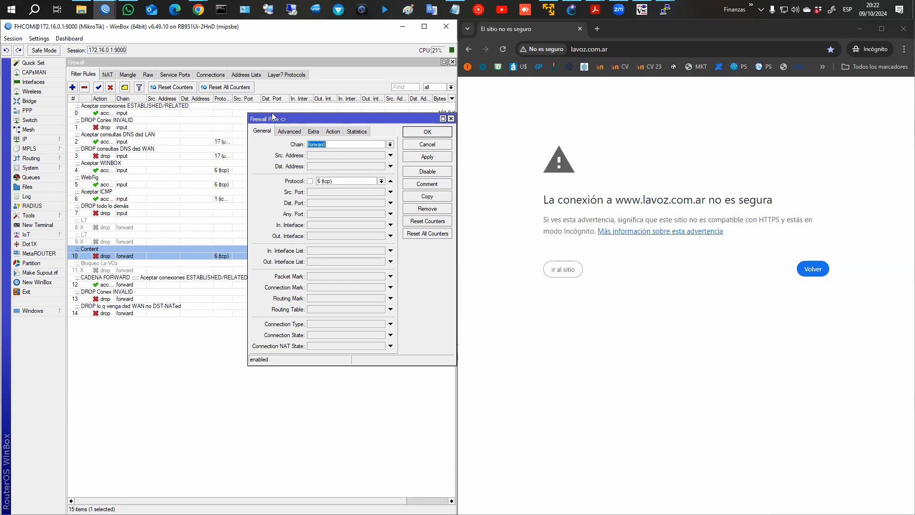
left_click(289, 131)
type("z")
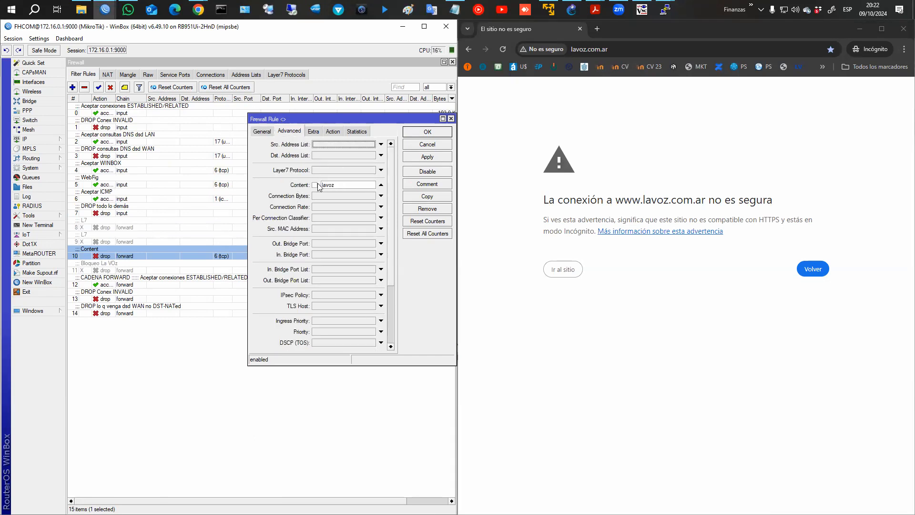
left_click(349, 188)
left_click(598, 28)
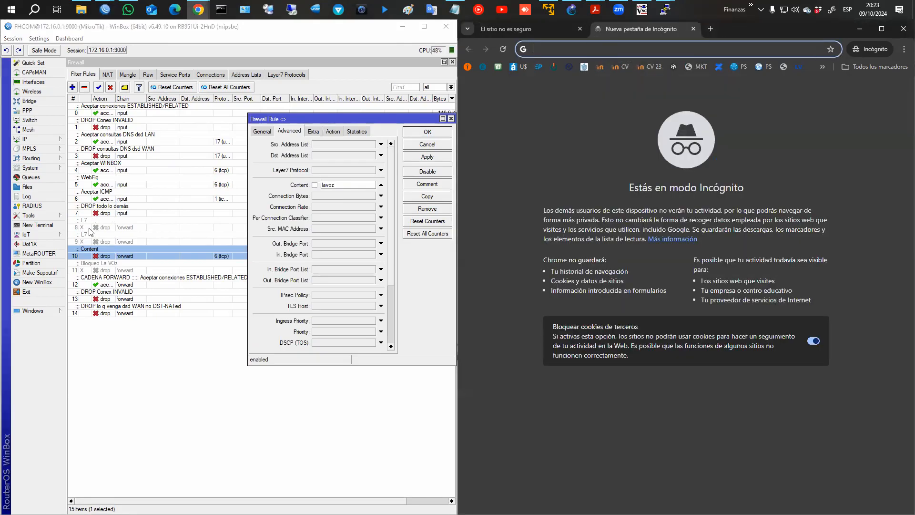
left_click_drag(74, 215, 171, 244)
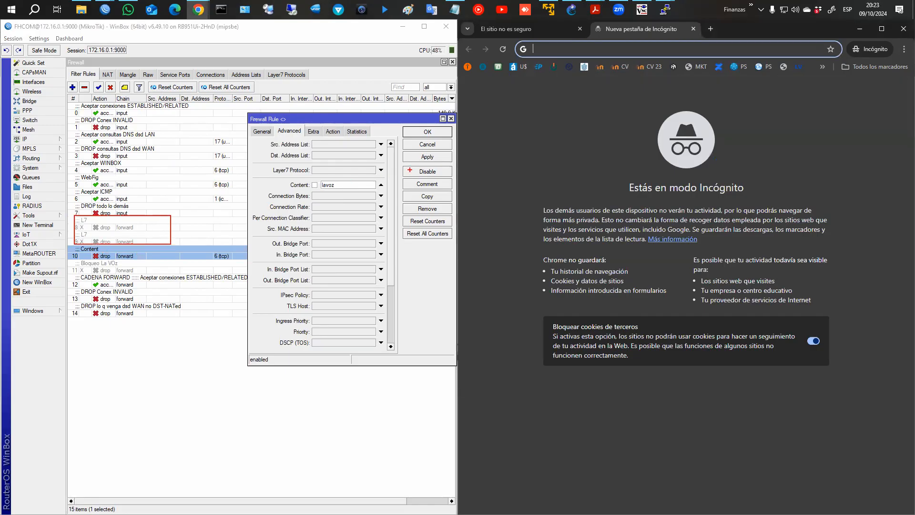
key("Escape")
left_click(427, 157)
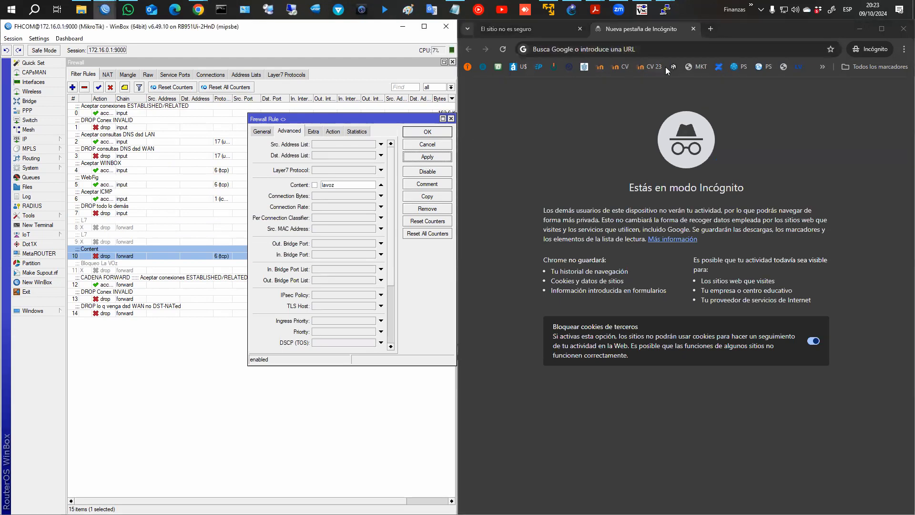
left_click(586, 50)
type("www.lavoz.com.ar")
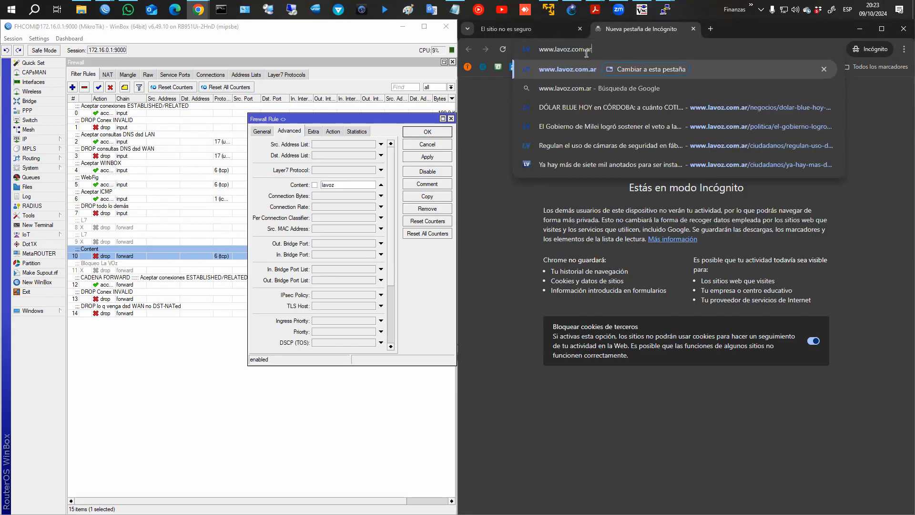
key("Return")
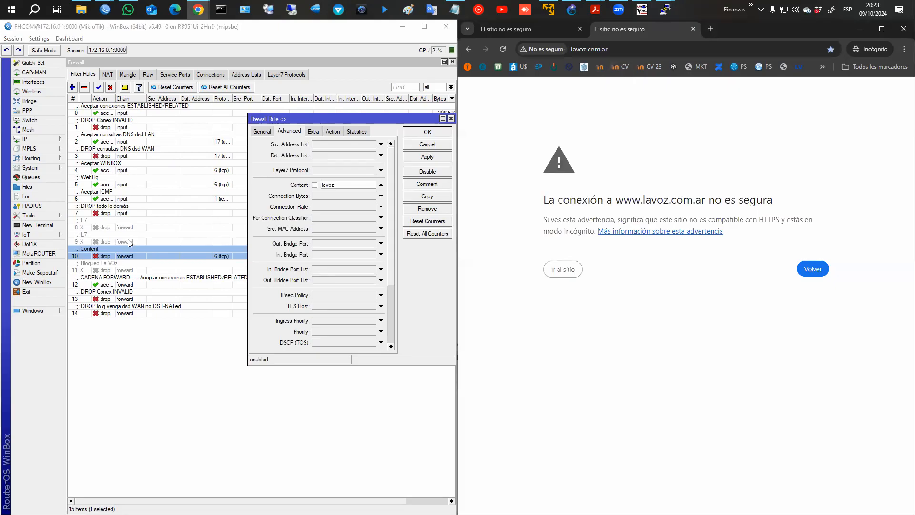
Enable L7 rule 9 and save its settings.
left_click(127, 239)
double_click(126, 240)
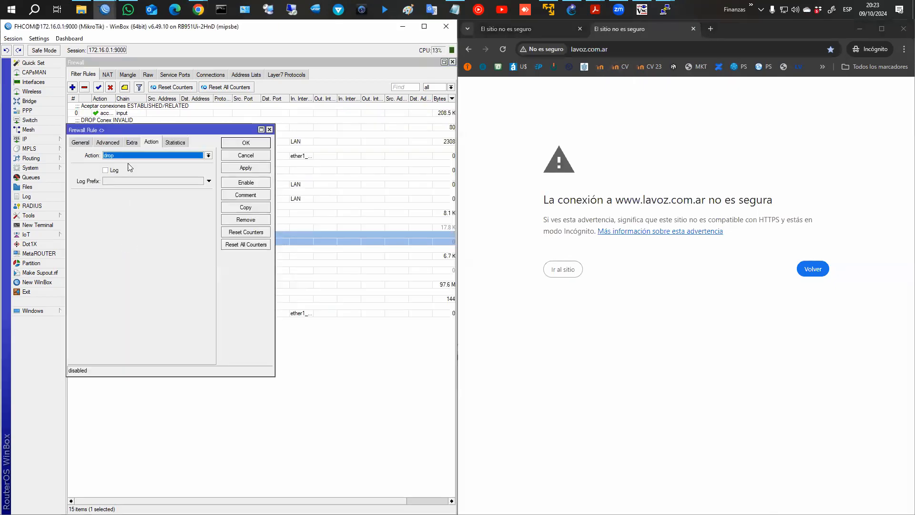
left_click(80, 143)
left_click(111, 143)
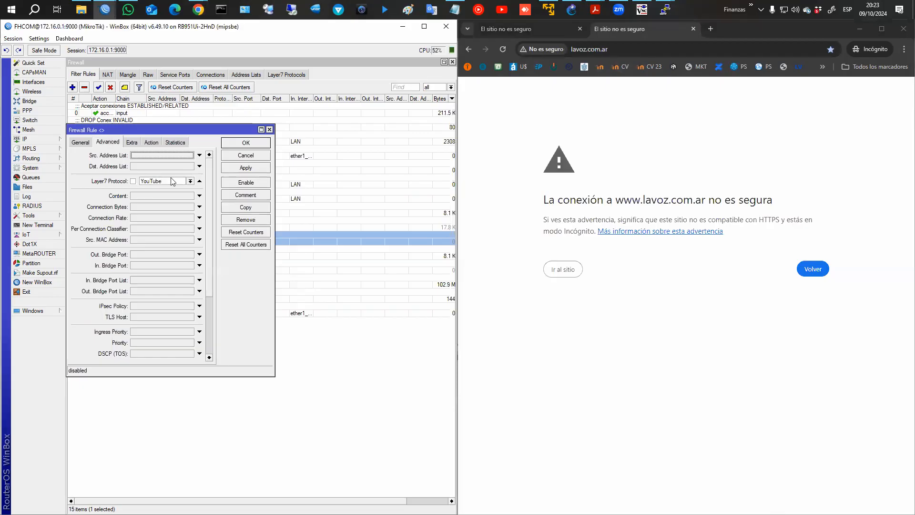
left_click(237, 168)
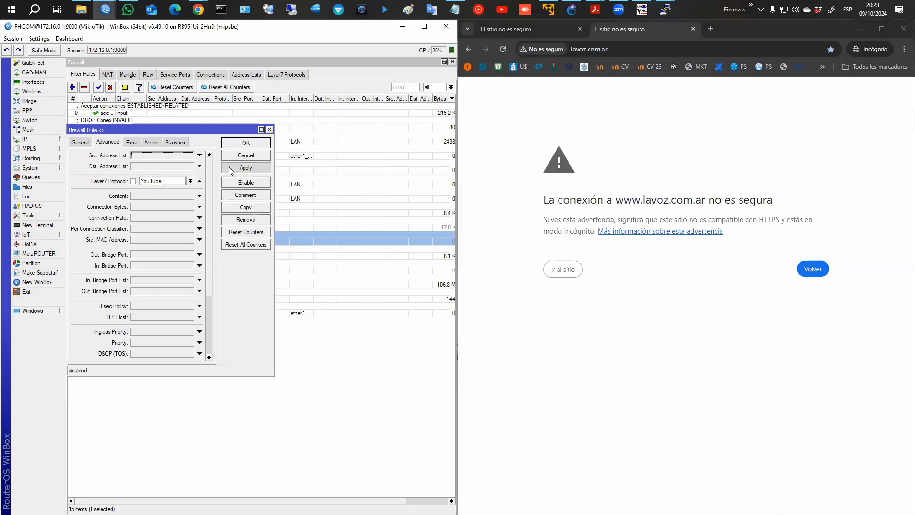
left_click(246, 183)
left_click(246, 143)
Load youtube.com in a new incognito tab to test the block, then maximize WinBox.
left_click(711, 29)
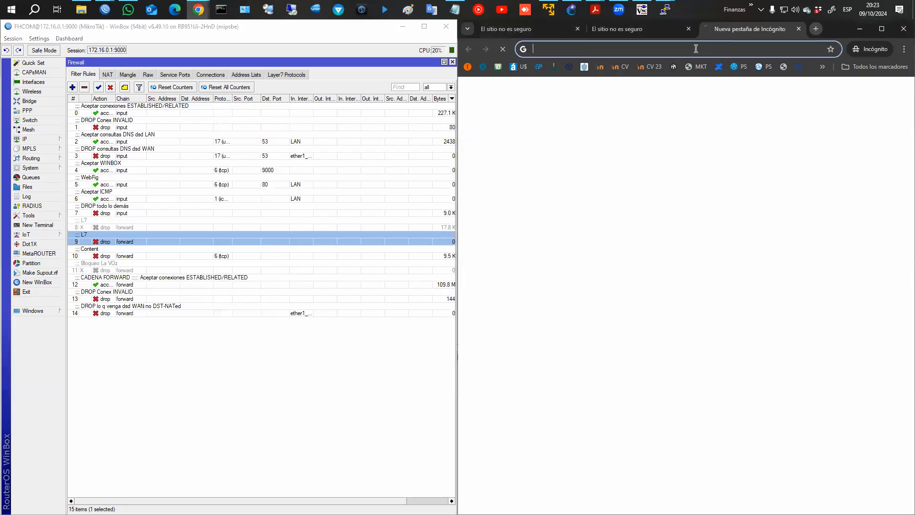
type("www.yo")
key("Return")
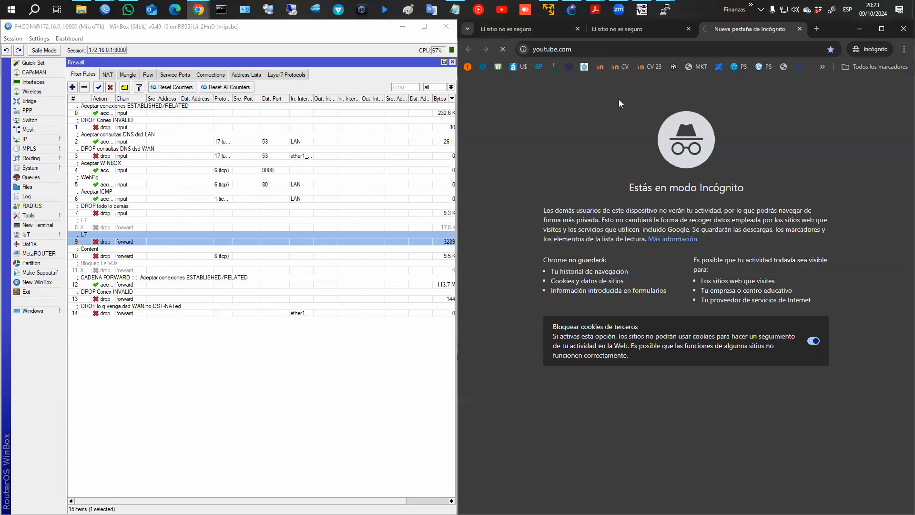
left_click(391, 250)
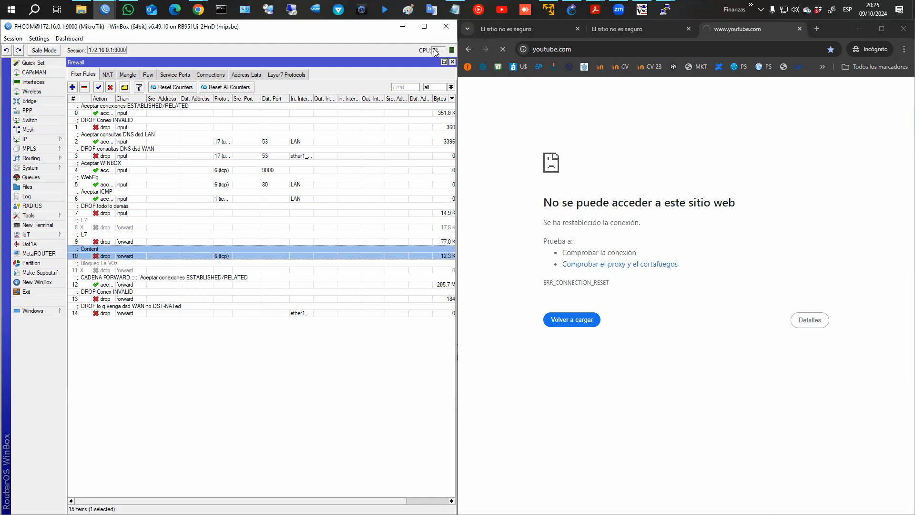
left_click(425, 26)
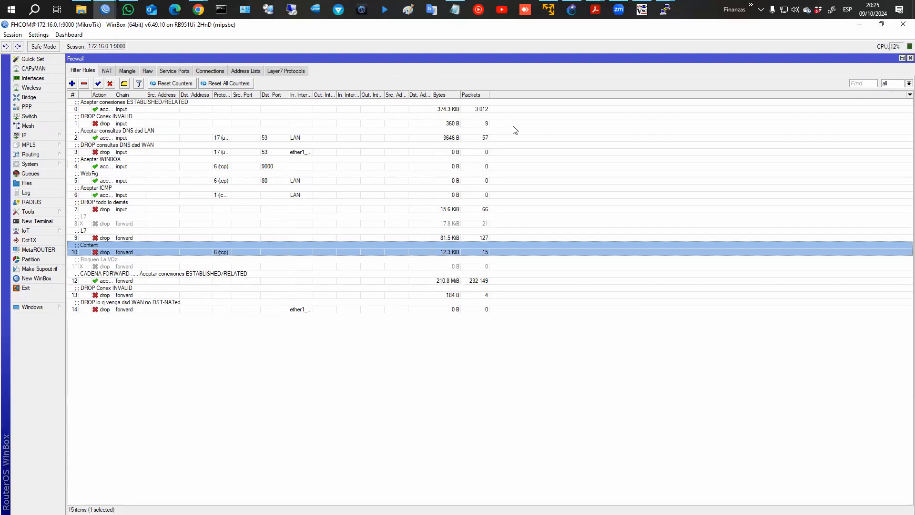
Disable filter rules 9 (L7) and 10 (Content) and switch to the mangle rules.
left_click(139, 233, "ctrl")
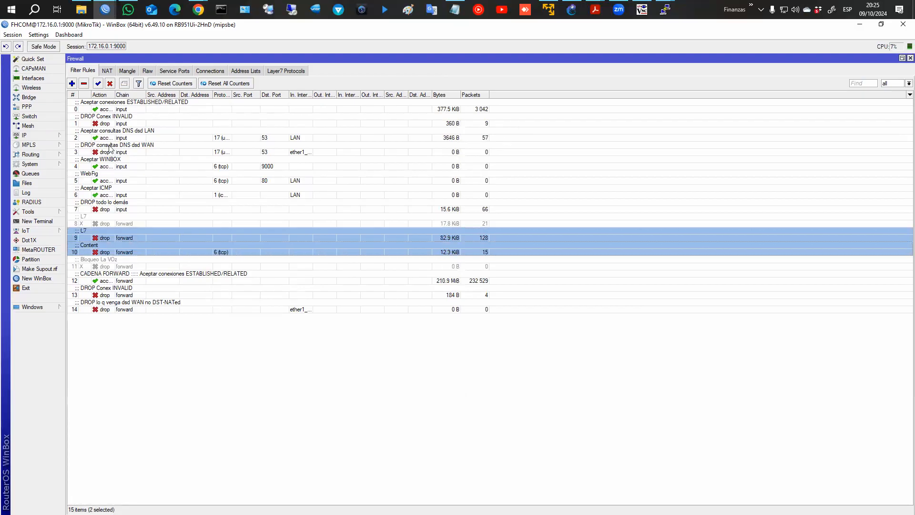
left_click(110, 83)
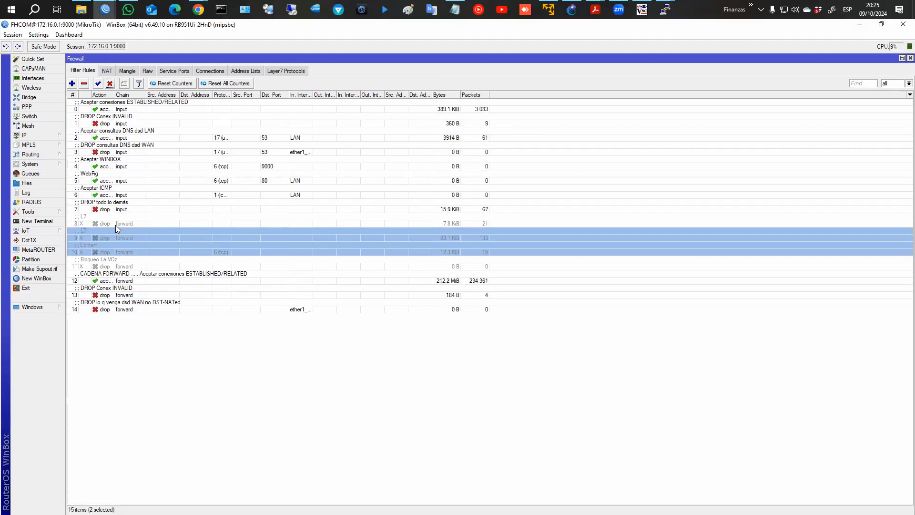
left_click(127, 73)
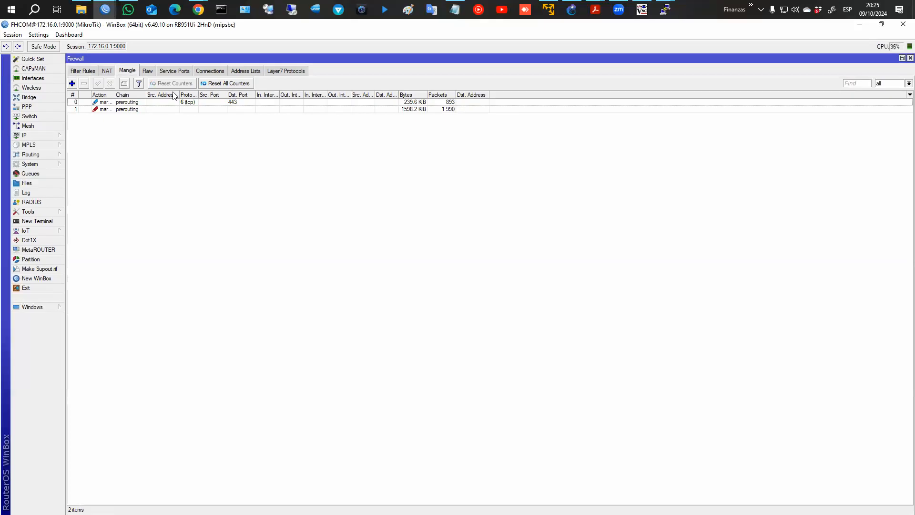
Review mangle rule 0 for port 443: LaVoz Layer7 match marking connection lavoz_conn.
double_click(130, 102)
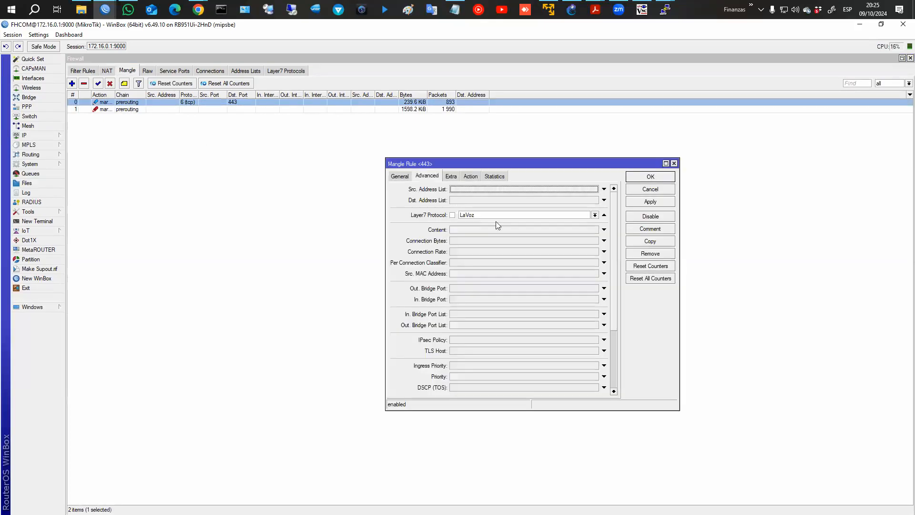
left_click(404, 178)
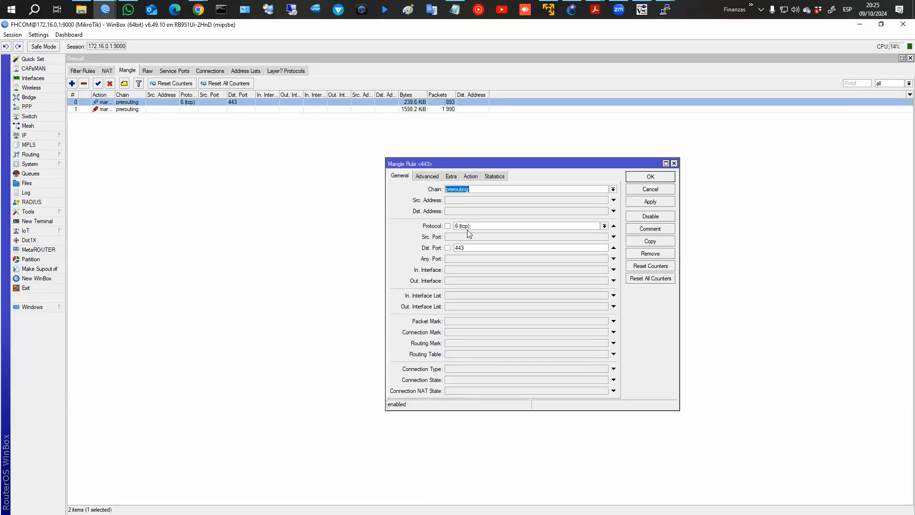
left_click(427, 176)
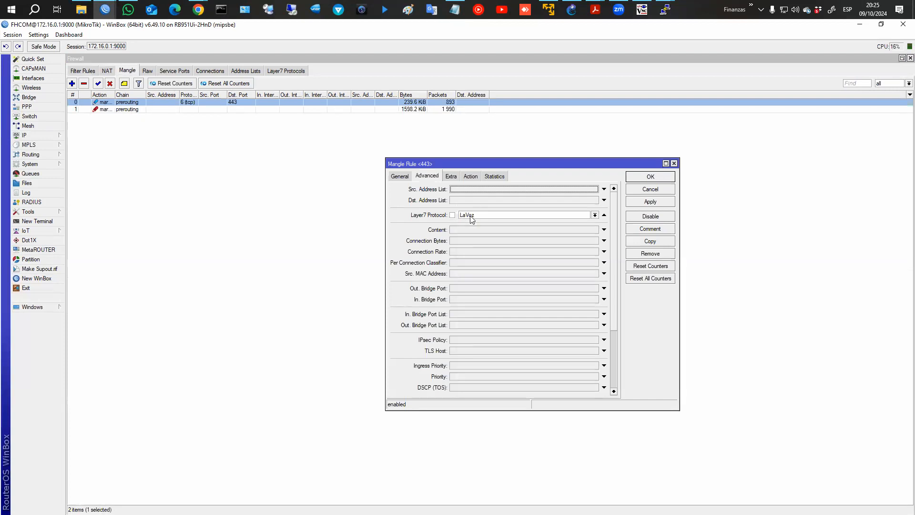
left_click(399, 176)
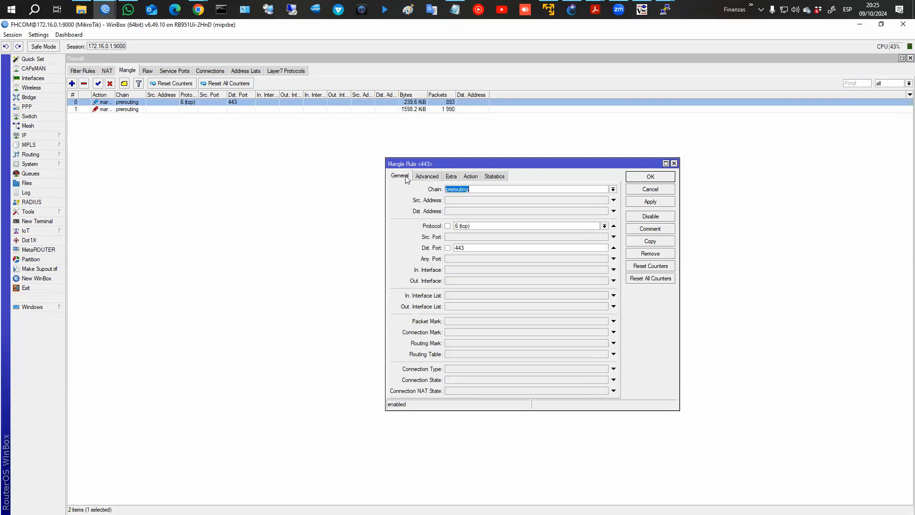
left_click(440, 176)
left_click(470, 176)
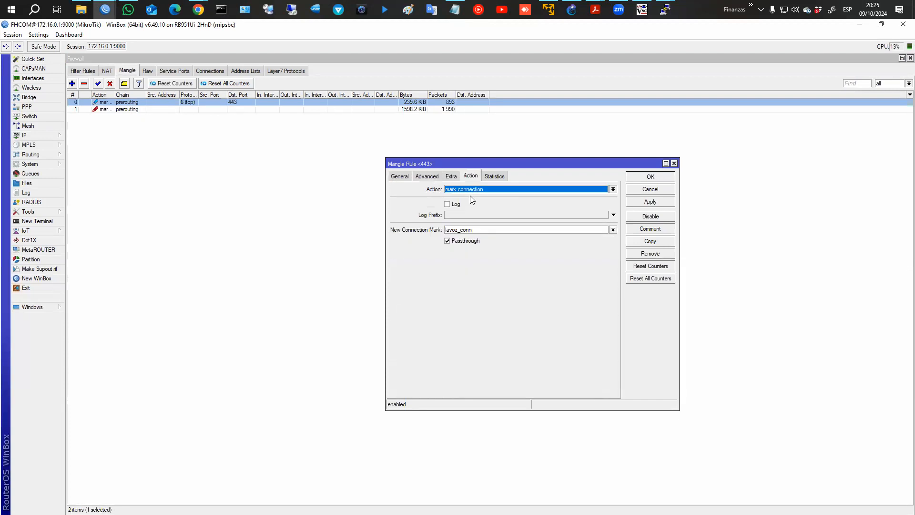
left_click(474, 231)
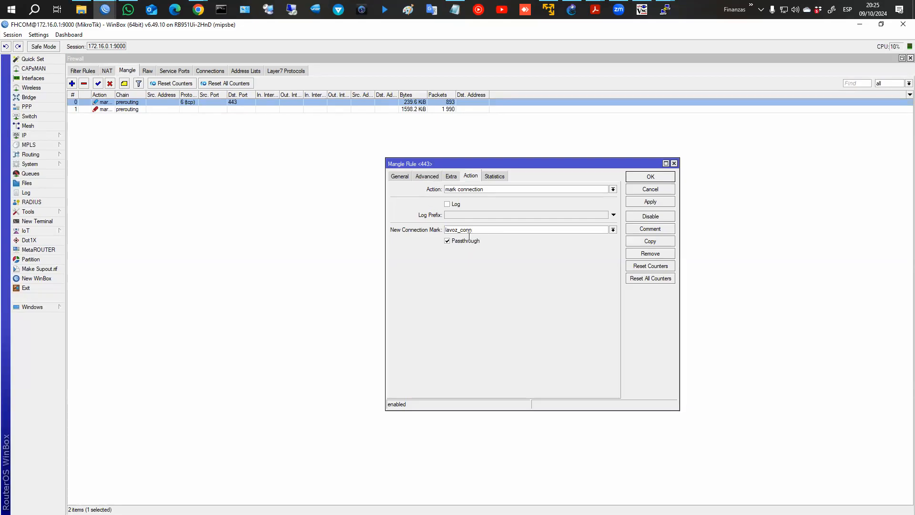
left_click(637, 191)
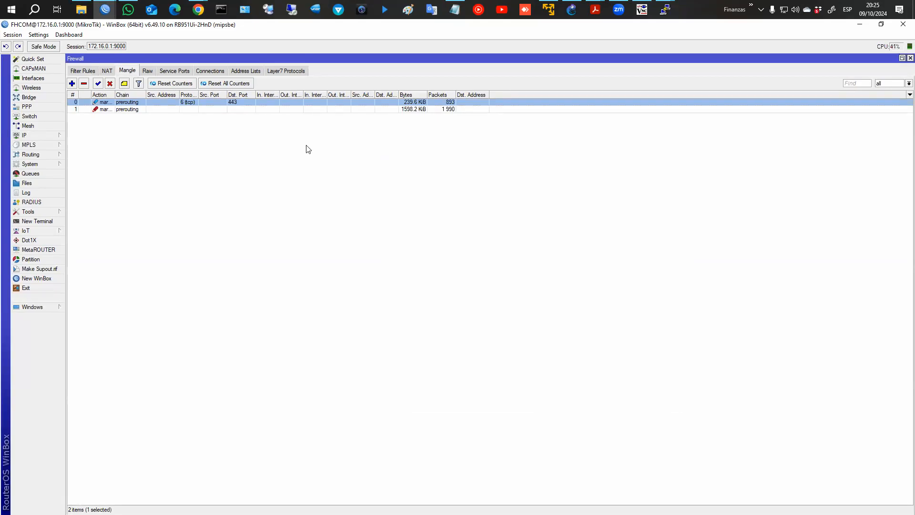
Review the second mangle rule's lavoz_pk packet mark, then return to Filter Rules.
left_click(181, 115)
double_click(182, 109)
left_click(398, 177)
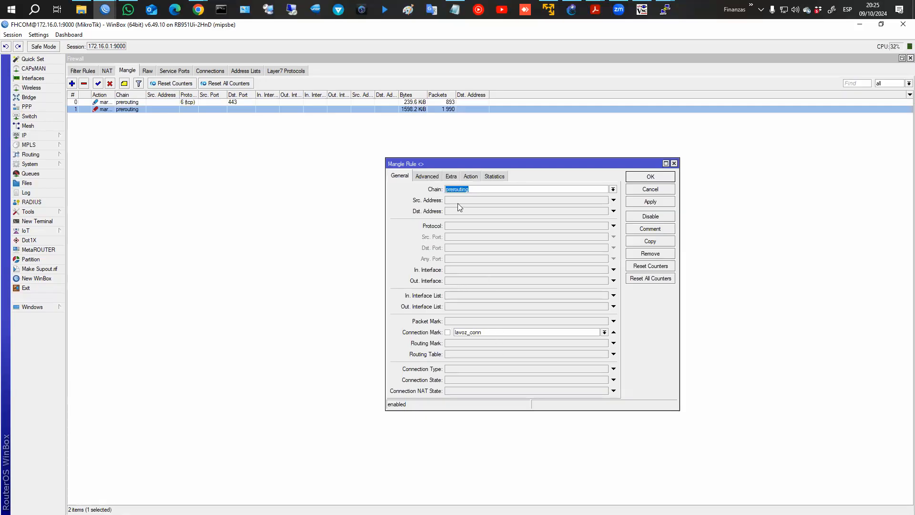
left_click(471, 176)
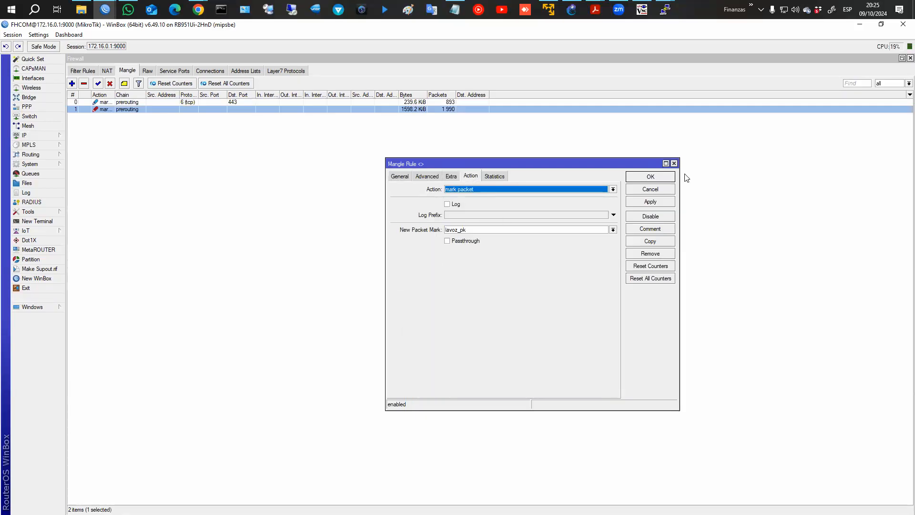
left_click(664, 177)
left_click(88, 71)
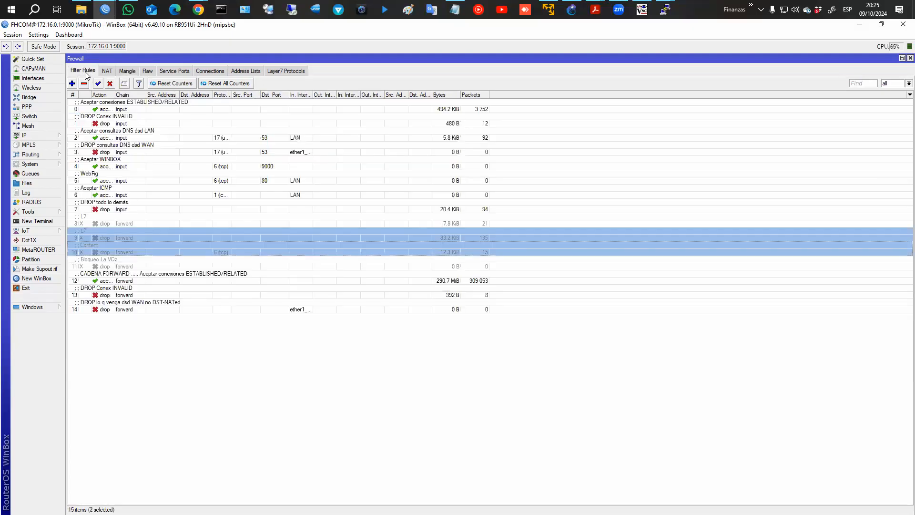
Enable forward drop rule 11 'Bloqueo La VOz', which matches packet mark lavoz_pk.
left_click(123, 261)
left_click(137, 255)
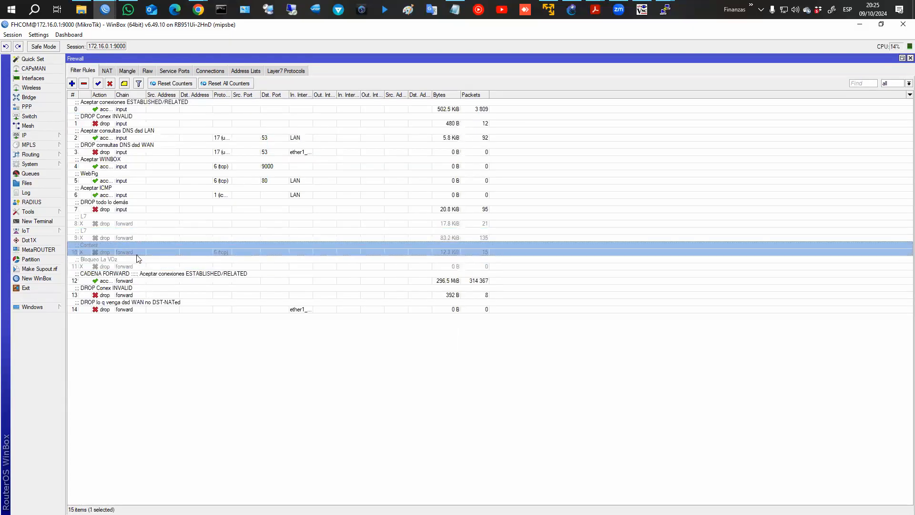
double_click(137, 255)
left_click(422, 141)
double_click(151, 259)
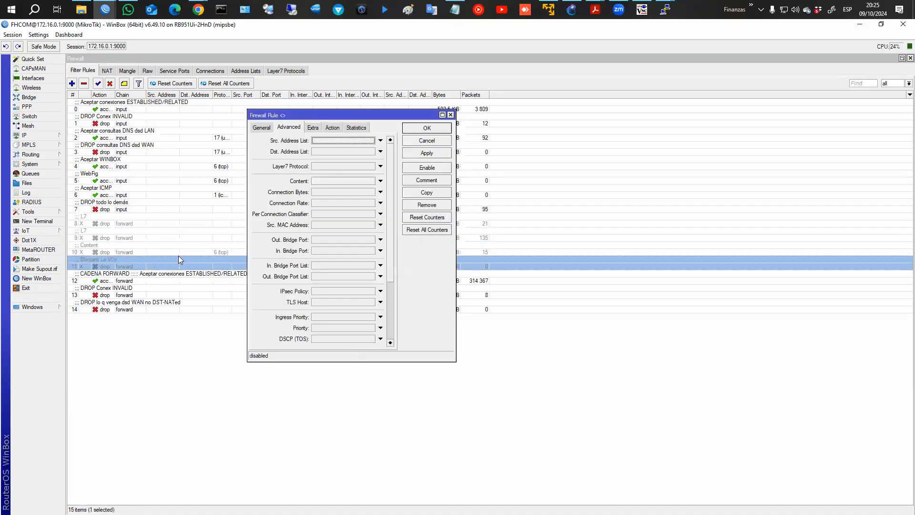
left_click(262, 127)
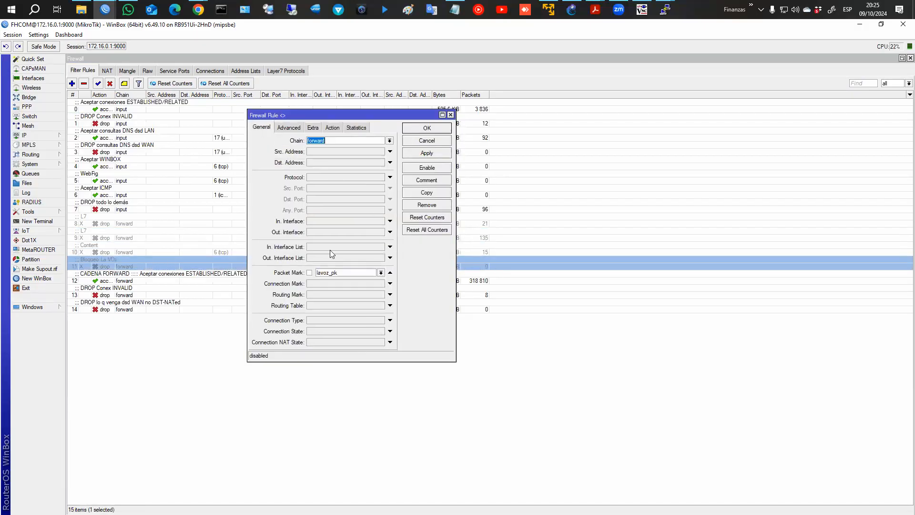
left_click(427, 168)
left_click(333, 128)
left_click(427, 128)
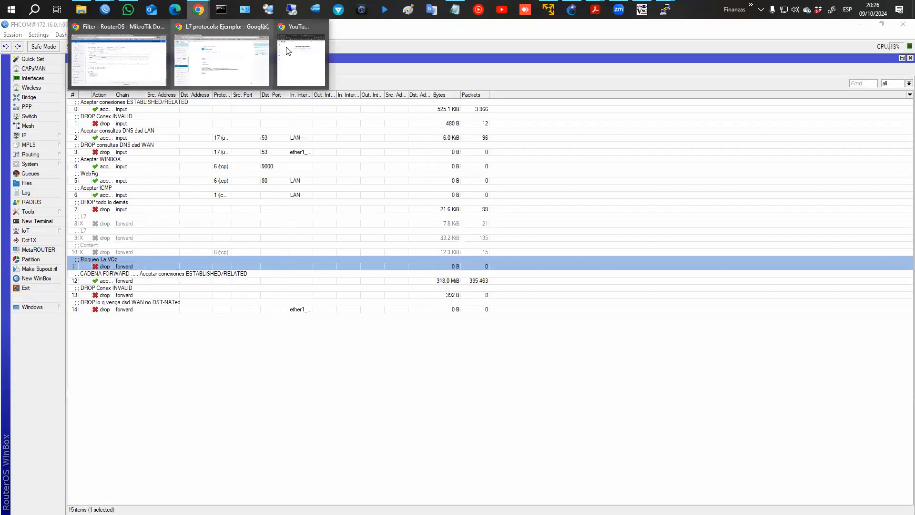
Reload lavoz.com.ar in incognito and close the duplicate warning and YouTube tabs.
left_click(289, 50)
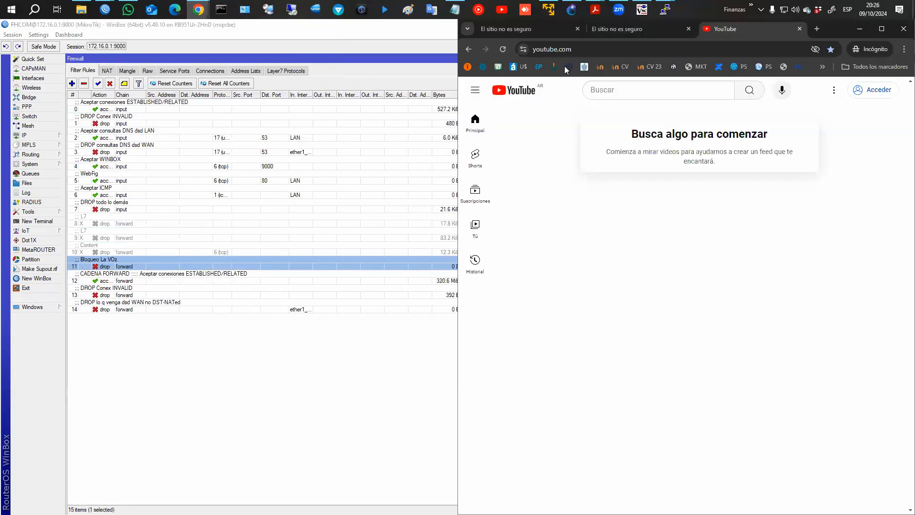
left_click(550, 30)
left_click(572, 49)
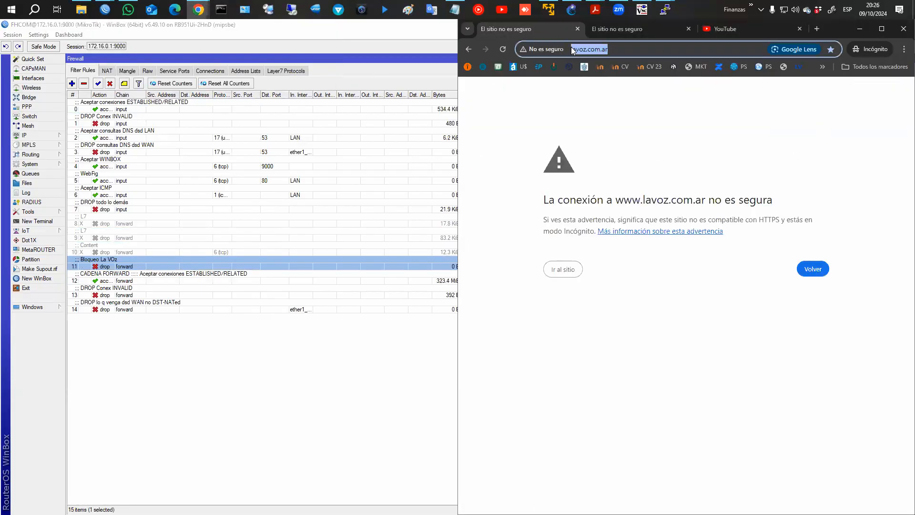
key("Return")
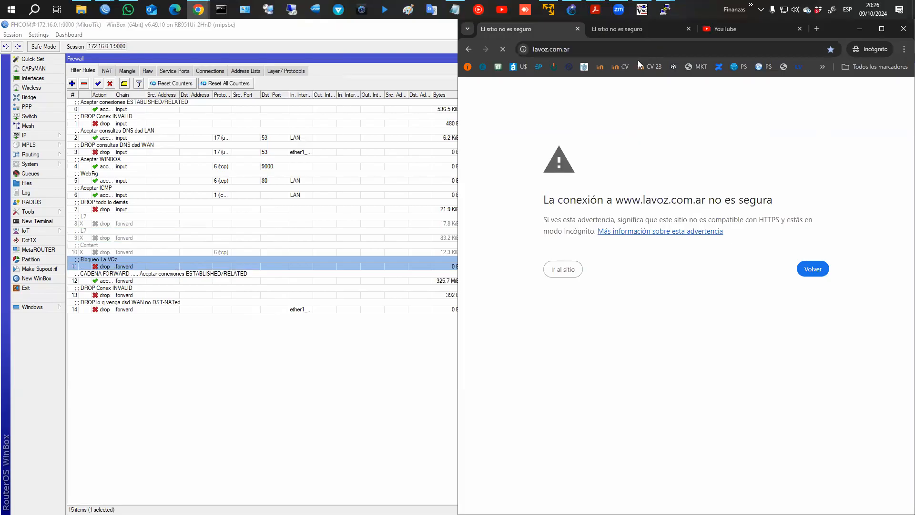
middle_click(613, 28)
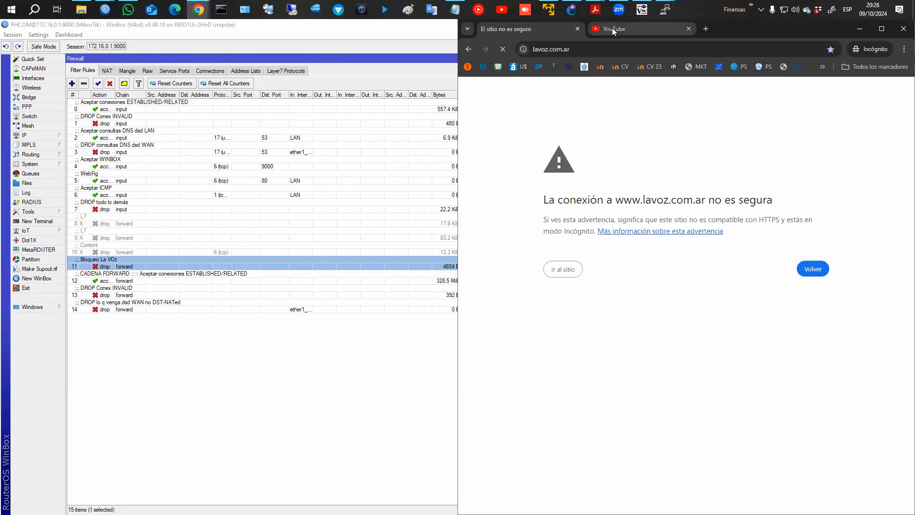
left_click(689, 28)
Open a new Chrome incognito window, then bring WinBox's firewall back to the front.
left_click(447, 56)
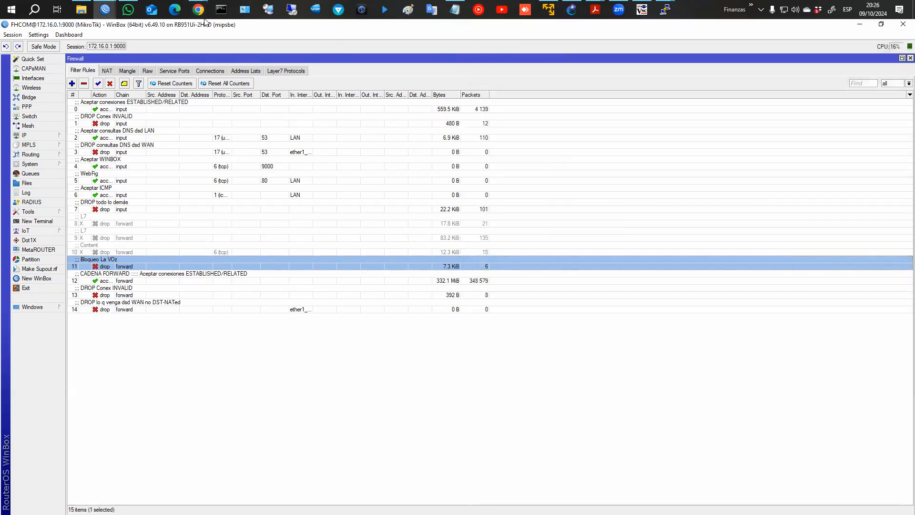
mouse_move(198, 10)
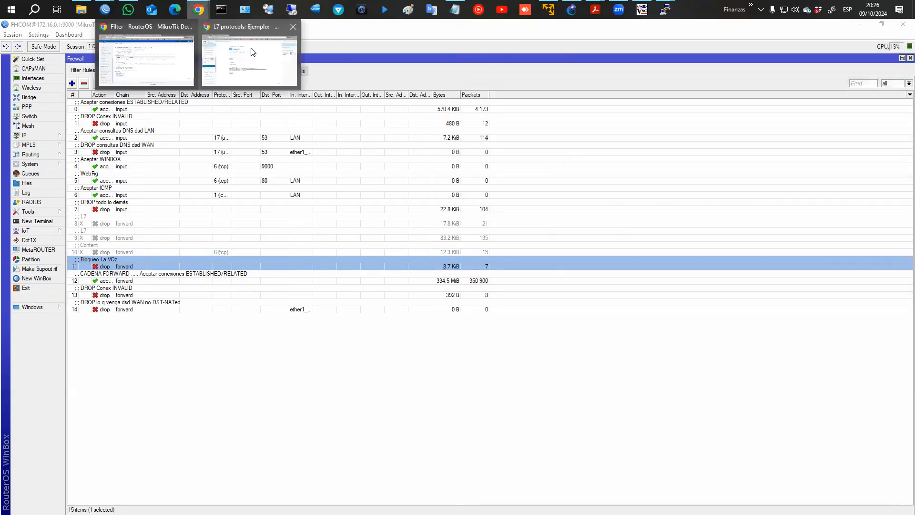
left_click(292, 55)
left_click(904, 50)
left_click(802, 96)
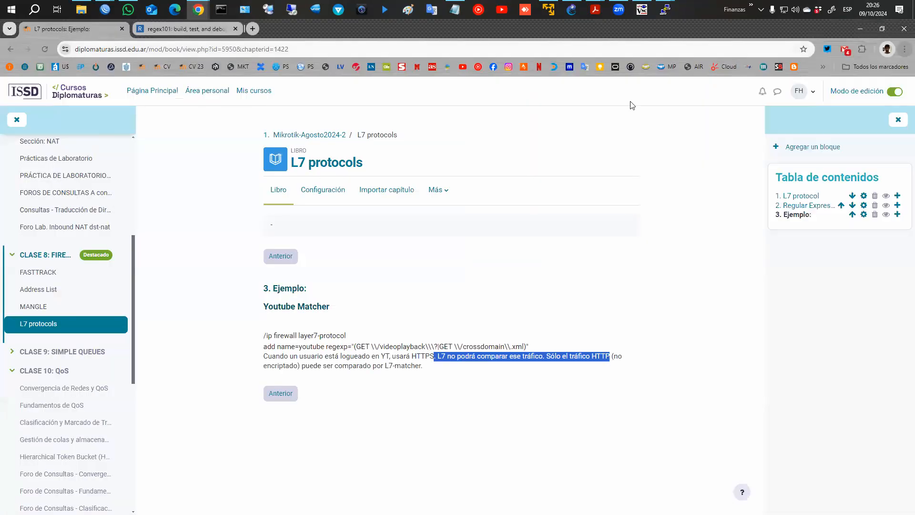
mouse_move(105, 10)
left_click(150, 49)
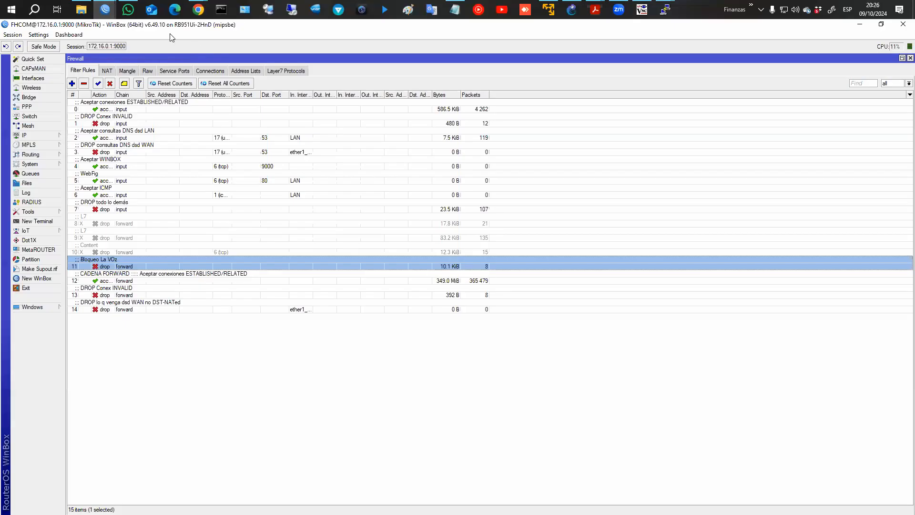
key("super+Left")
left_click(532, 91)
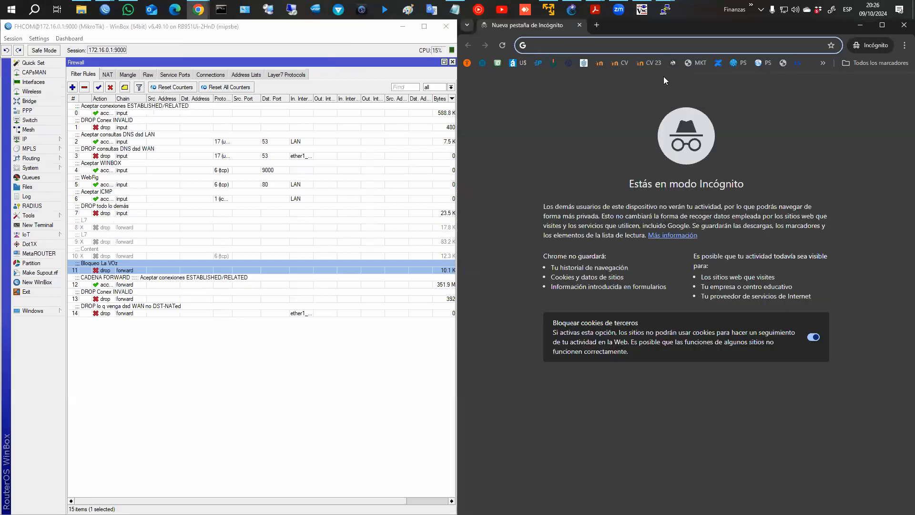
type("www.lavoz.com.ar")
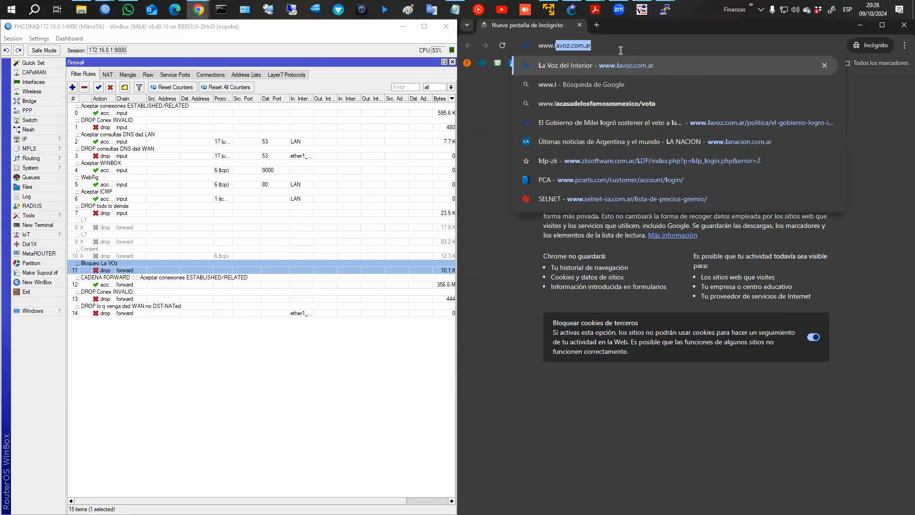
key("Return")
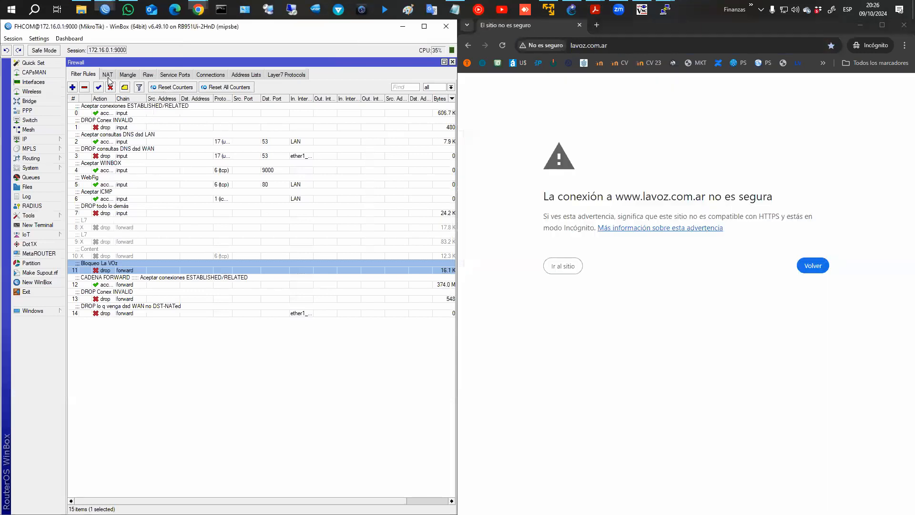
Check both mangle rules' counters and maximize the WinBox firewall window.
left_click(107, 76)
left_click(127, 75)
left_click(138, 106)
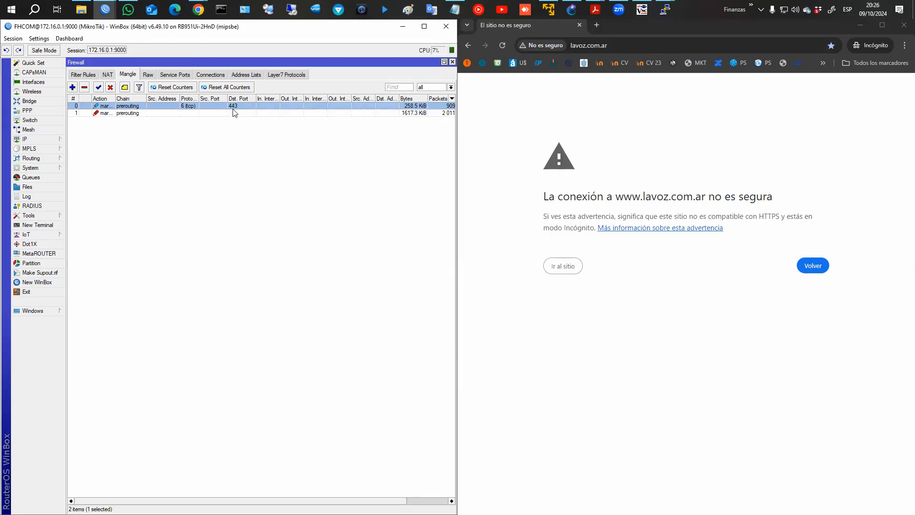
left_click(215, 114)
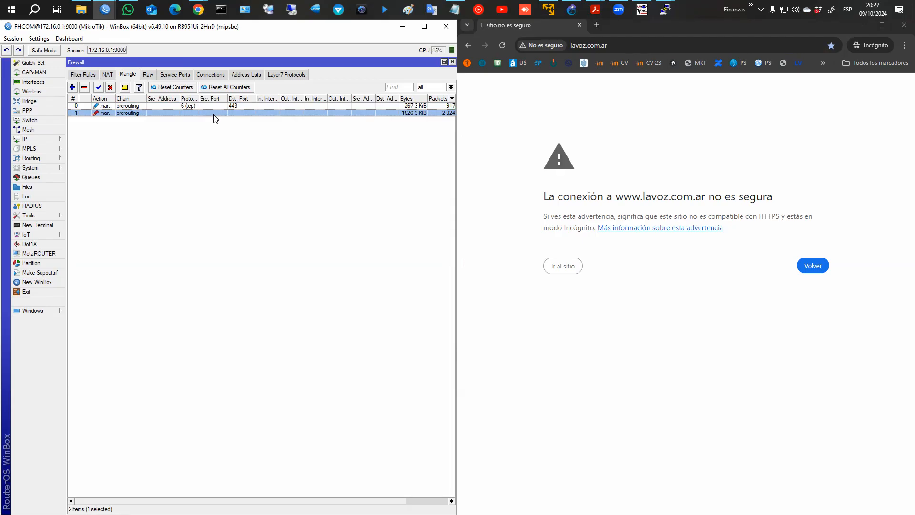
left_click(425, 28)
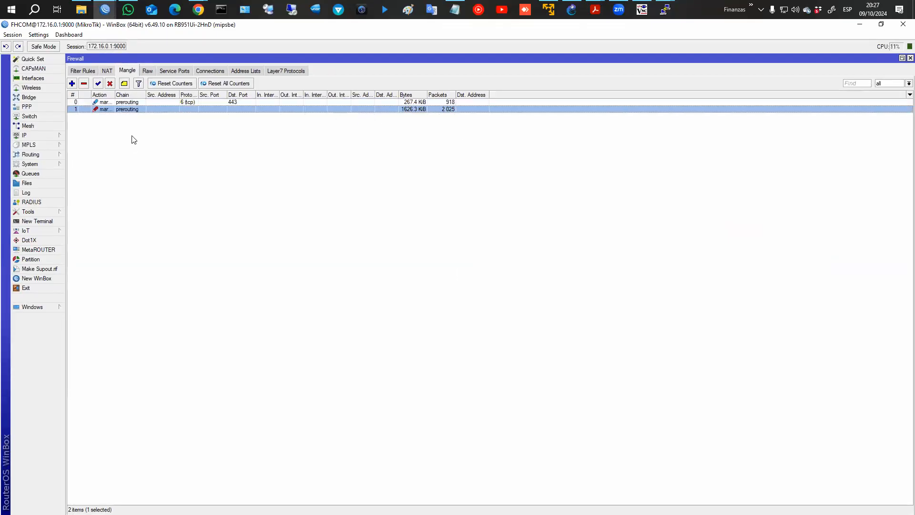
Flip between filter and mangle rules, then view the Layer7 Protocols regexp list.
left_click(86, 73)
left_click(127, 71)
left_click(83, 70)
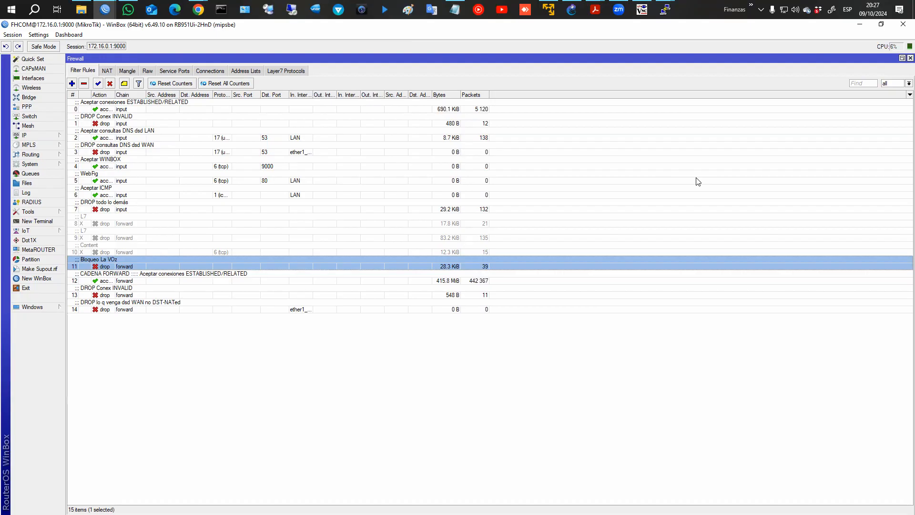
left_click(287, 71)
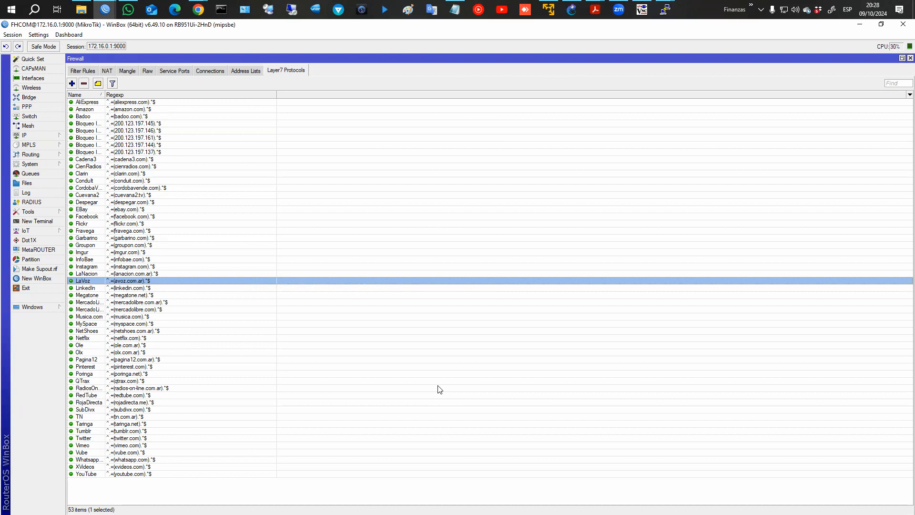
Inspect the port 443 mangle rule without changes and return to Filter Rules.
left_click(126, 72)
left_click(151, 104)
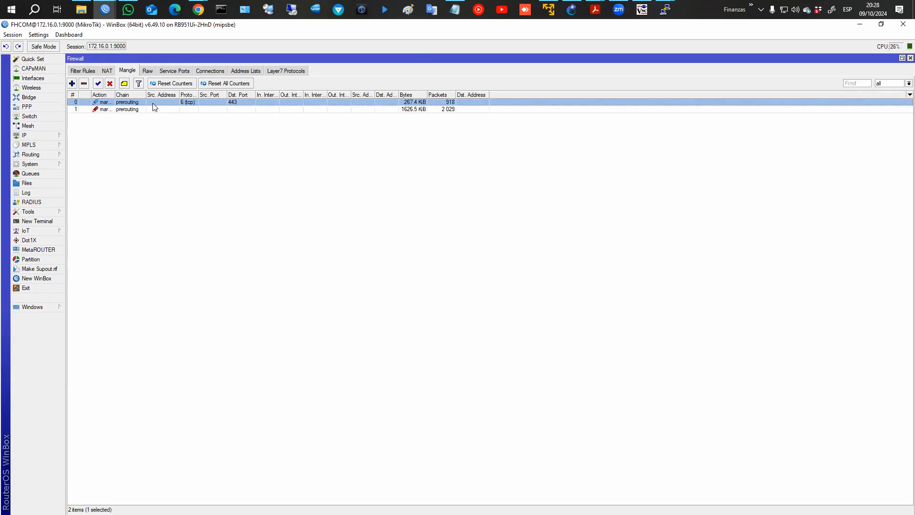
double_click(151, 104)
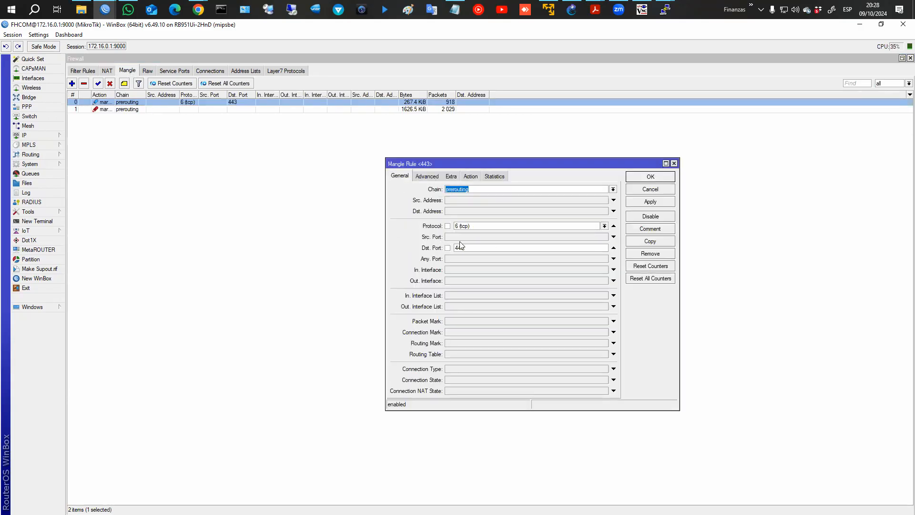
left_click(663, 189)
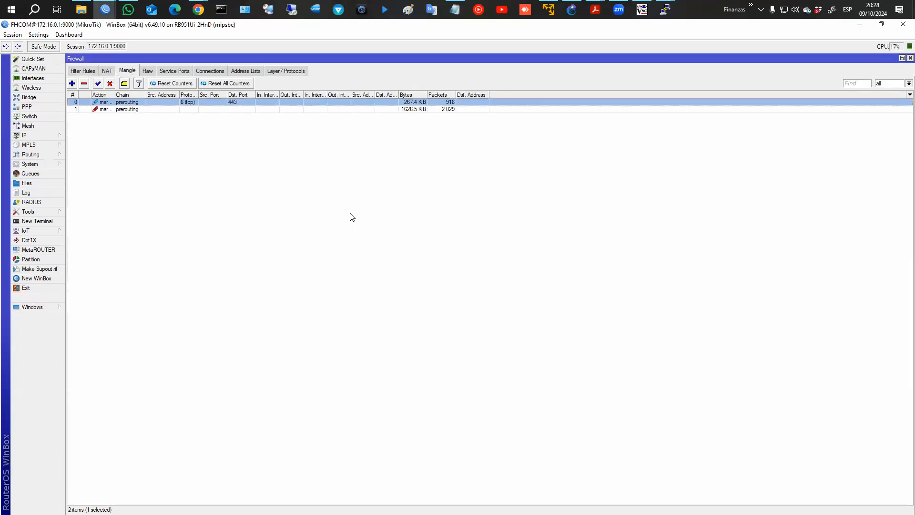
left_click(81, 72)
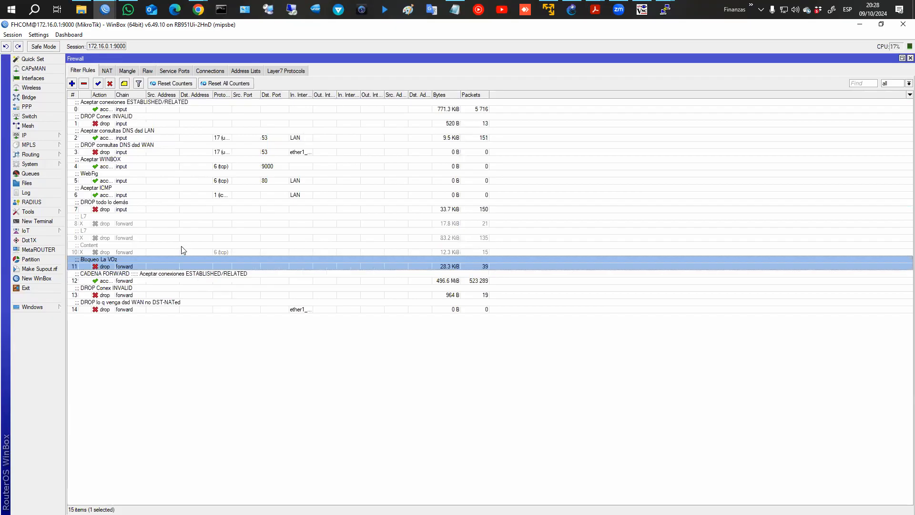
Start a new filter rule matching protocol tcp and destination port 443.
left_click(72, 83)
left_click(265, 128)
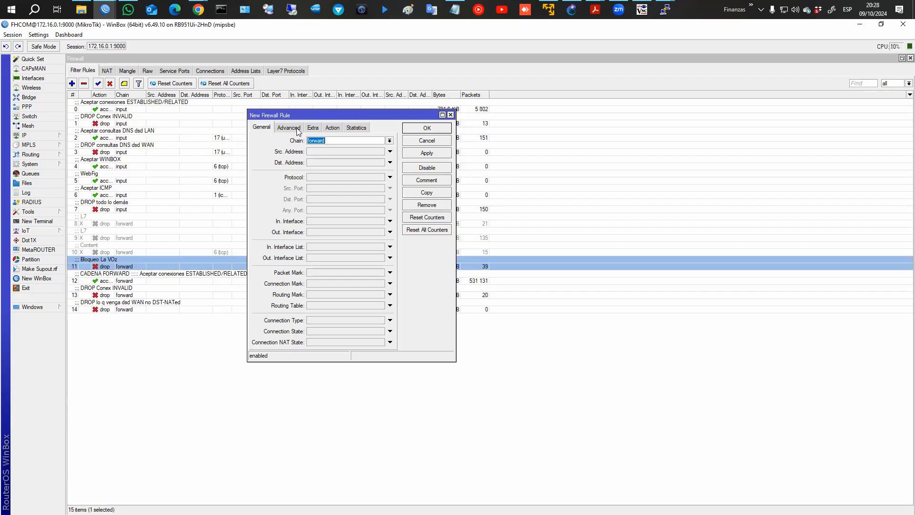
left_click(317, 177)
left_click(344, 185)
left_click(334, 199)
type("443")
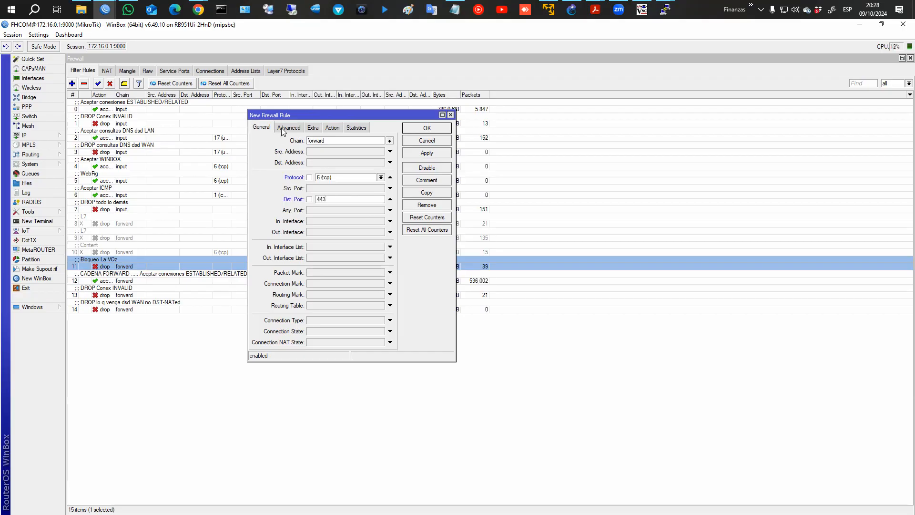
Set the new rule's Advanced TLS Host match to *netflix*.
left_click(284, 128)
left_click(313, 303)
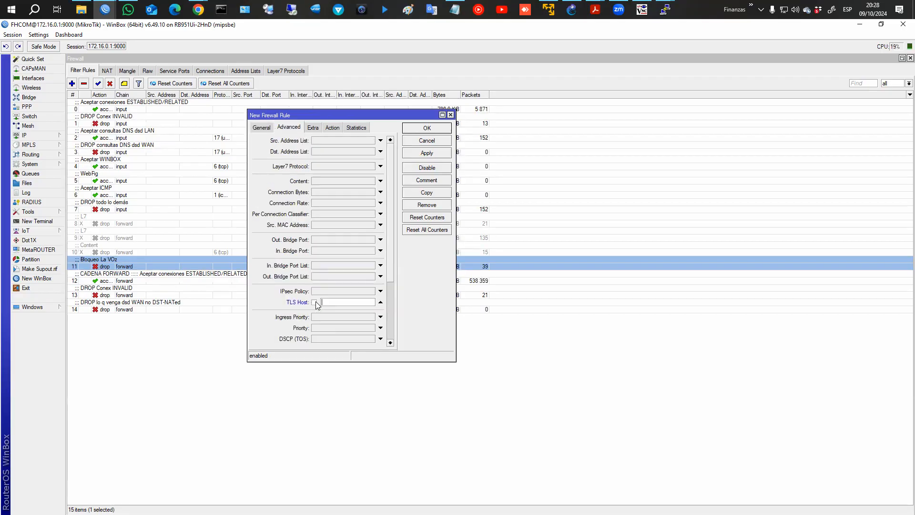
type("*netflix2*")
Set the draft firewall rule's action to drop.
left_click(333, 127)
left_click(334, 141)
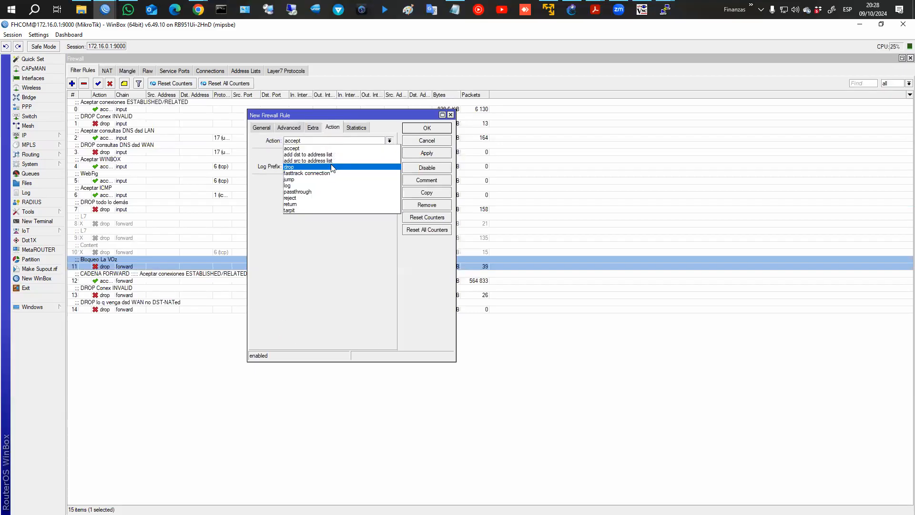
left_click(334, 167)
left_click(289, 127)
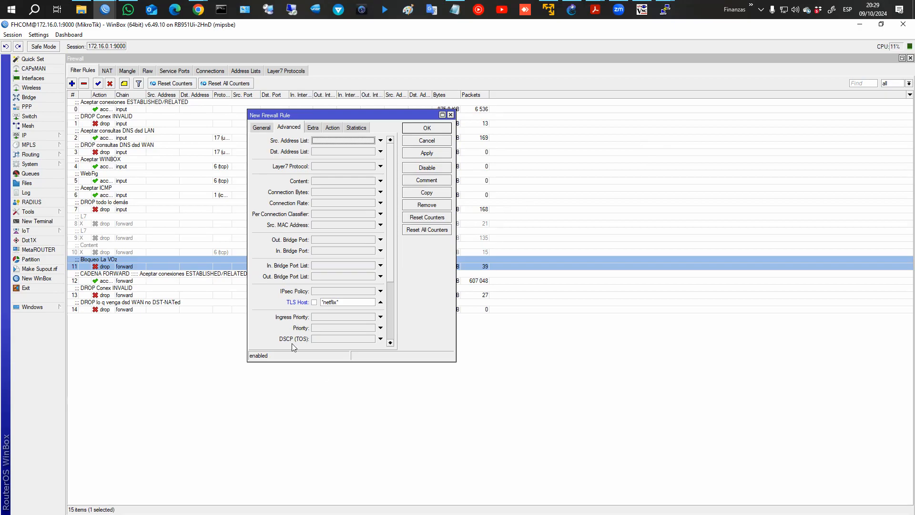
Review the netflix TLS Host pattern, then cancel the rule without adding it.
left_click(333, 302)
double_click(333, 303)
left_click(331, 302)
double_click(330, 303)
left_click(329, 303)
left_click(427, 140)
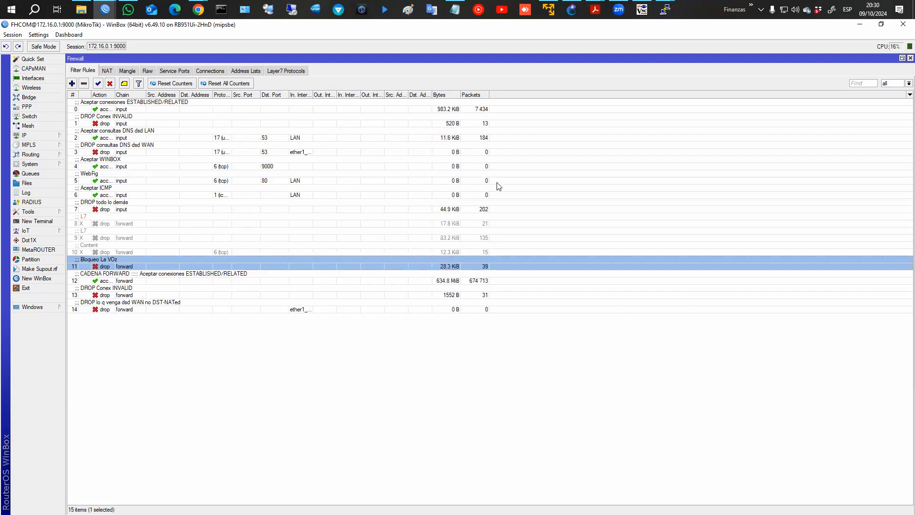